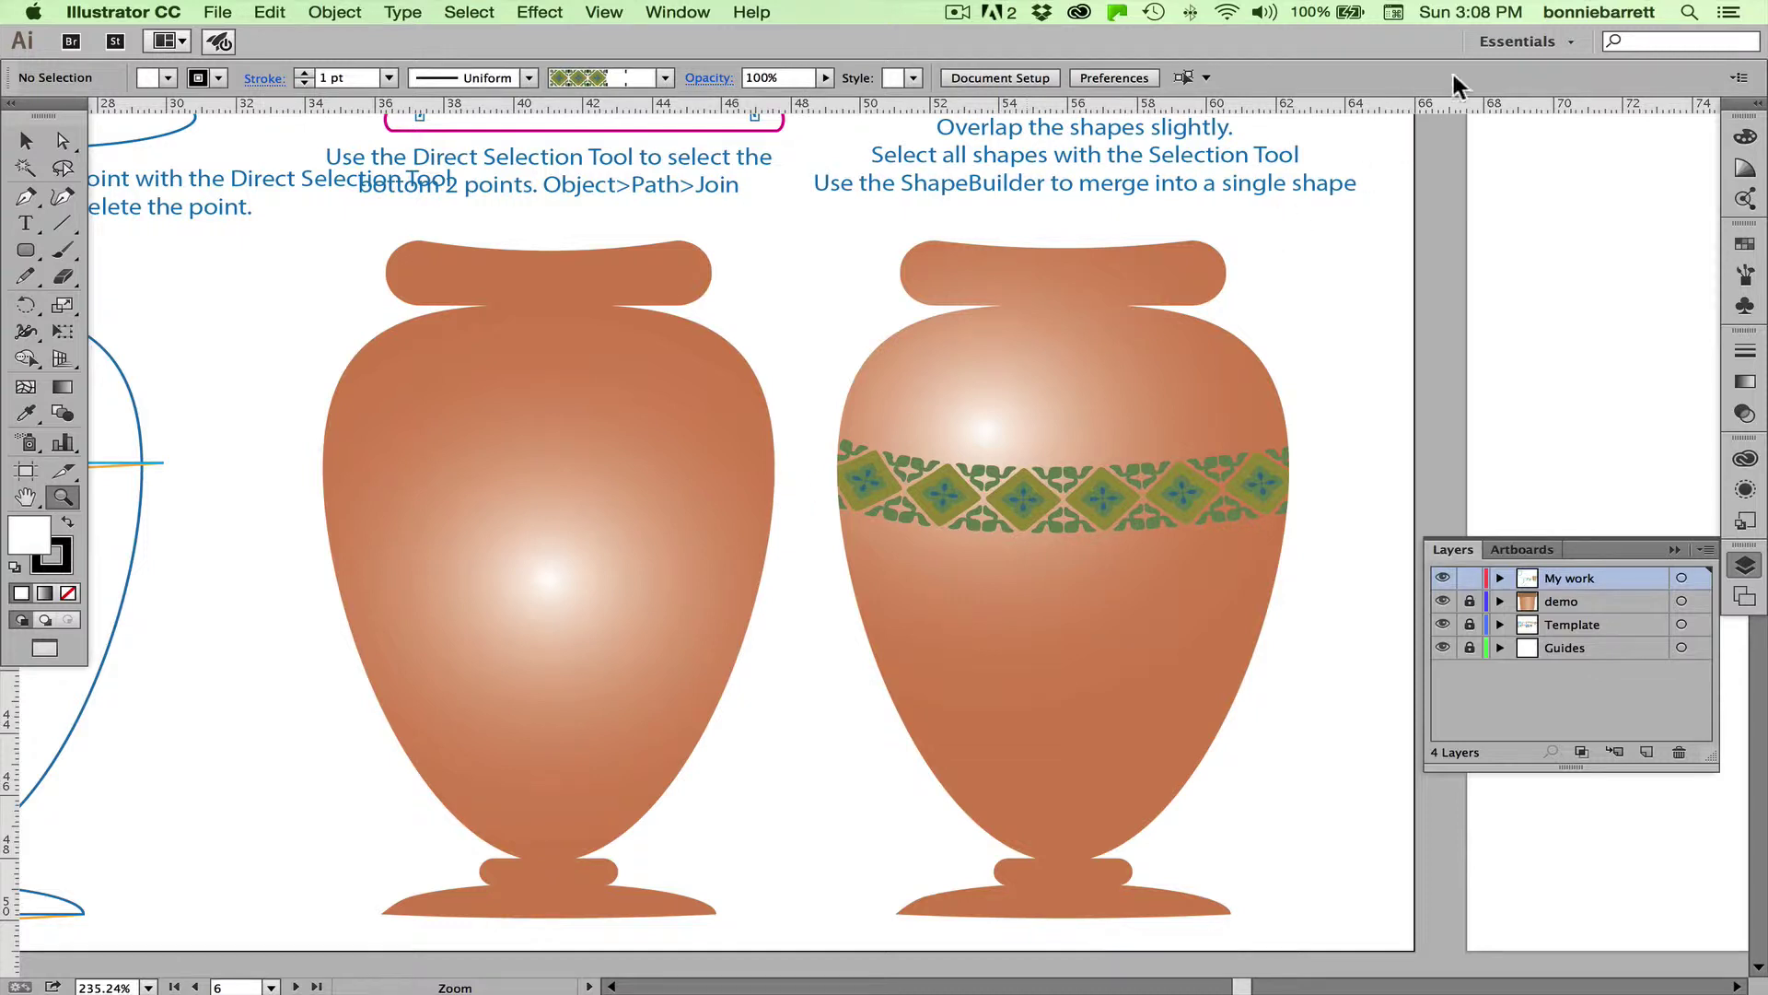
- Reset the Essentials workspace to defaults and switch to the 6 Vase artboard
{"action": "left_click", "coordinate": [1566, 36]}
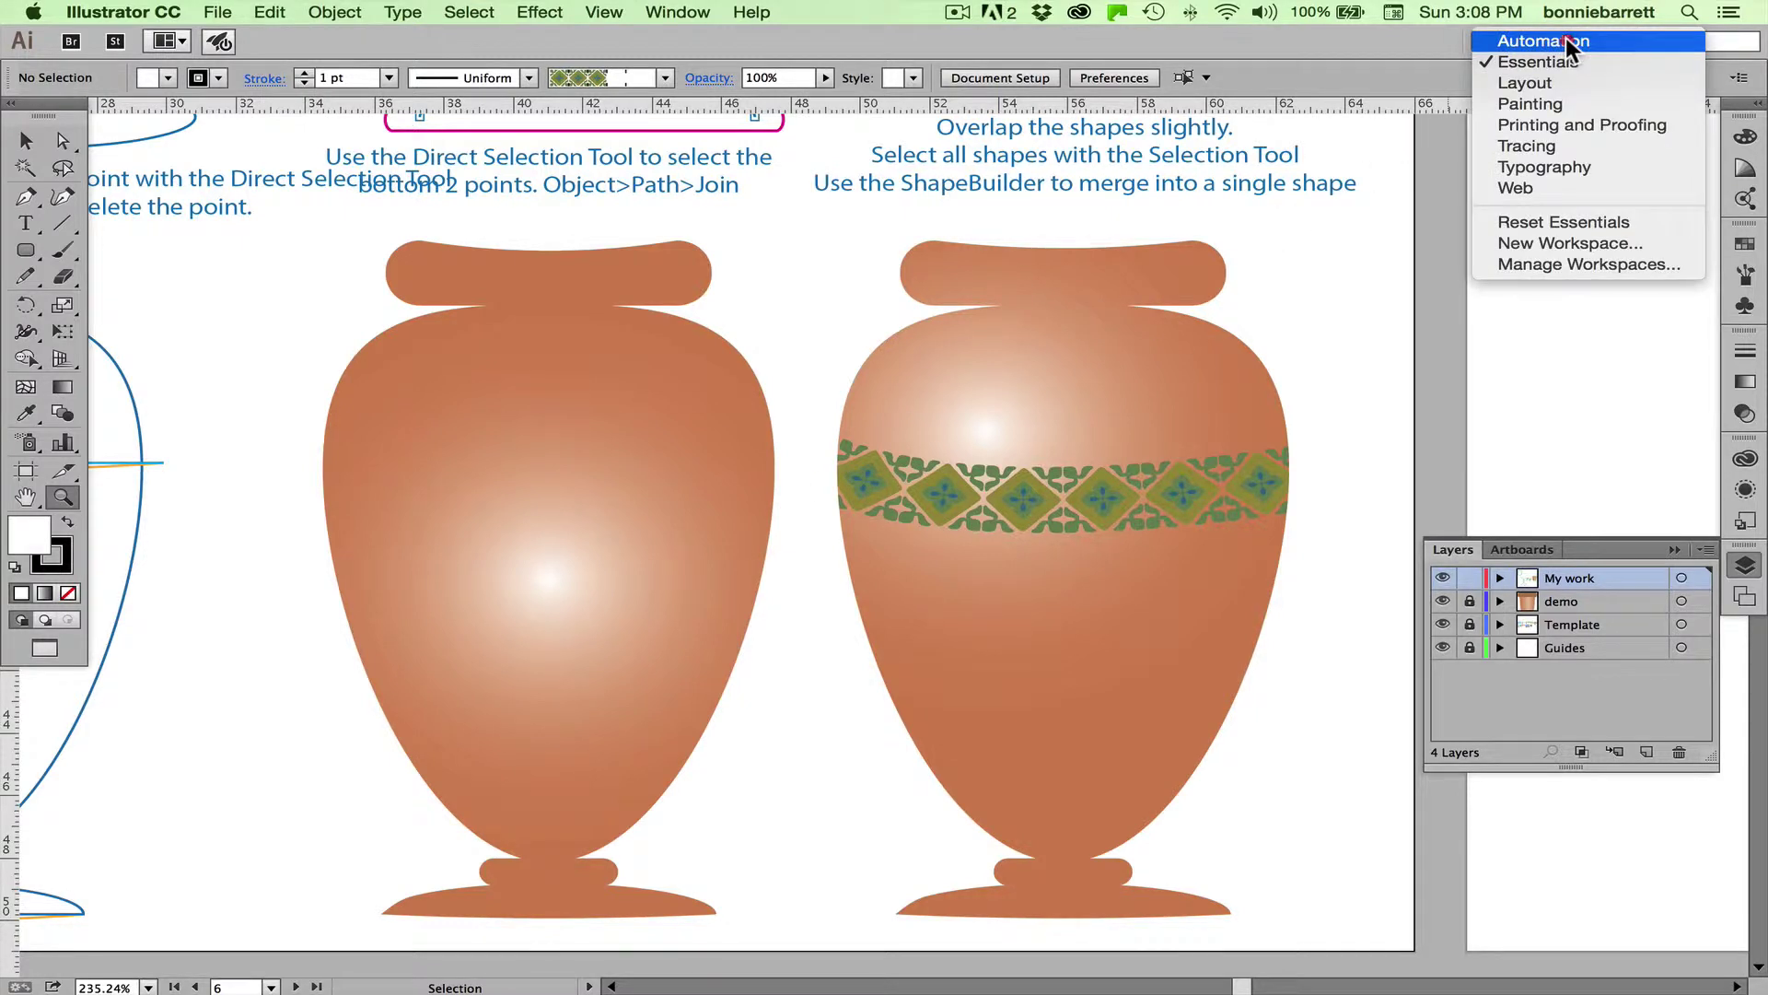
{"action": "left_click", "coordinate": [1588, 221]}
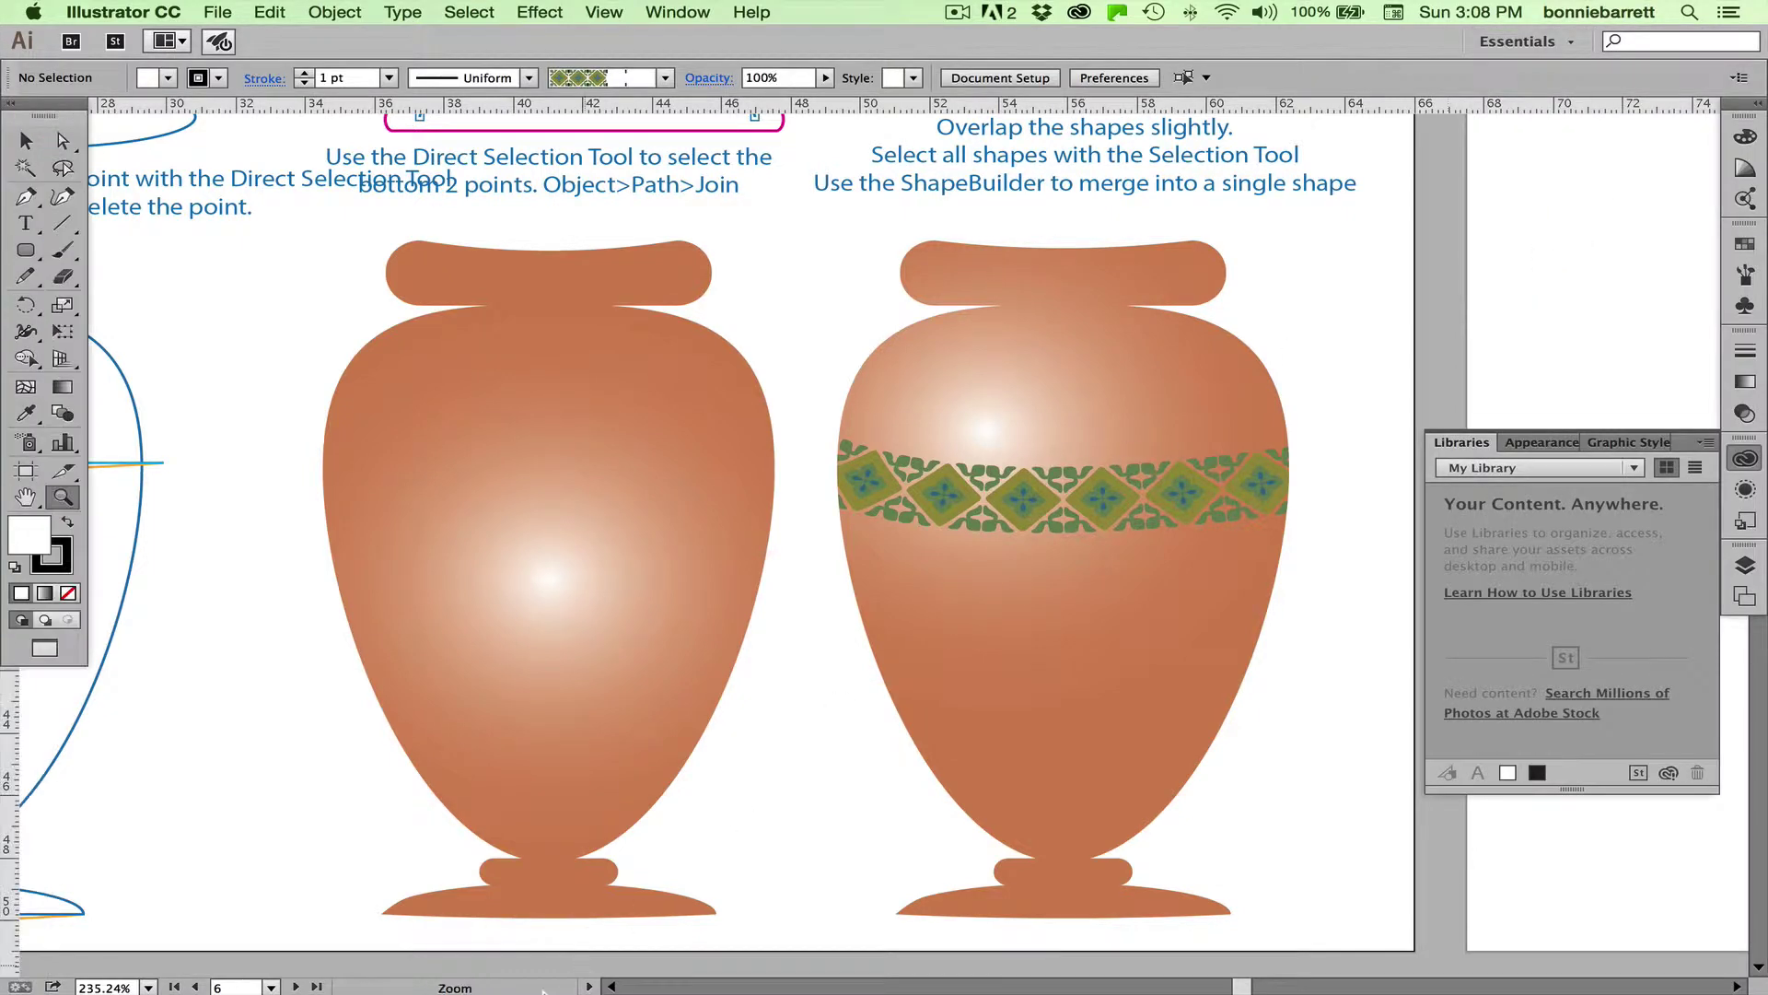
{"action": "left_click", "coordinate": [270, 986]}
{"action": "left_click", "coordinate": [269, 986]}
{"action": "left_click", "coordinate": [269, 987]}
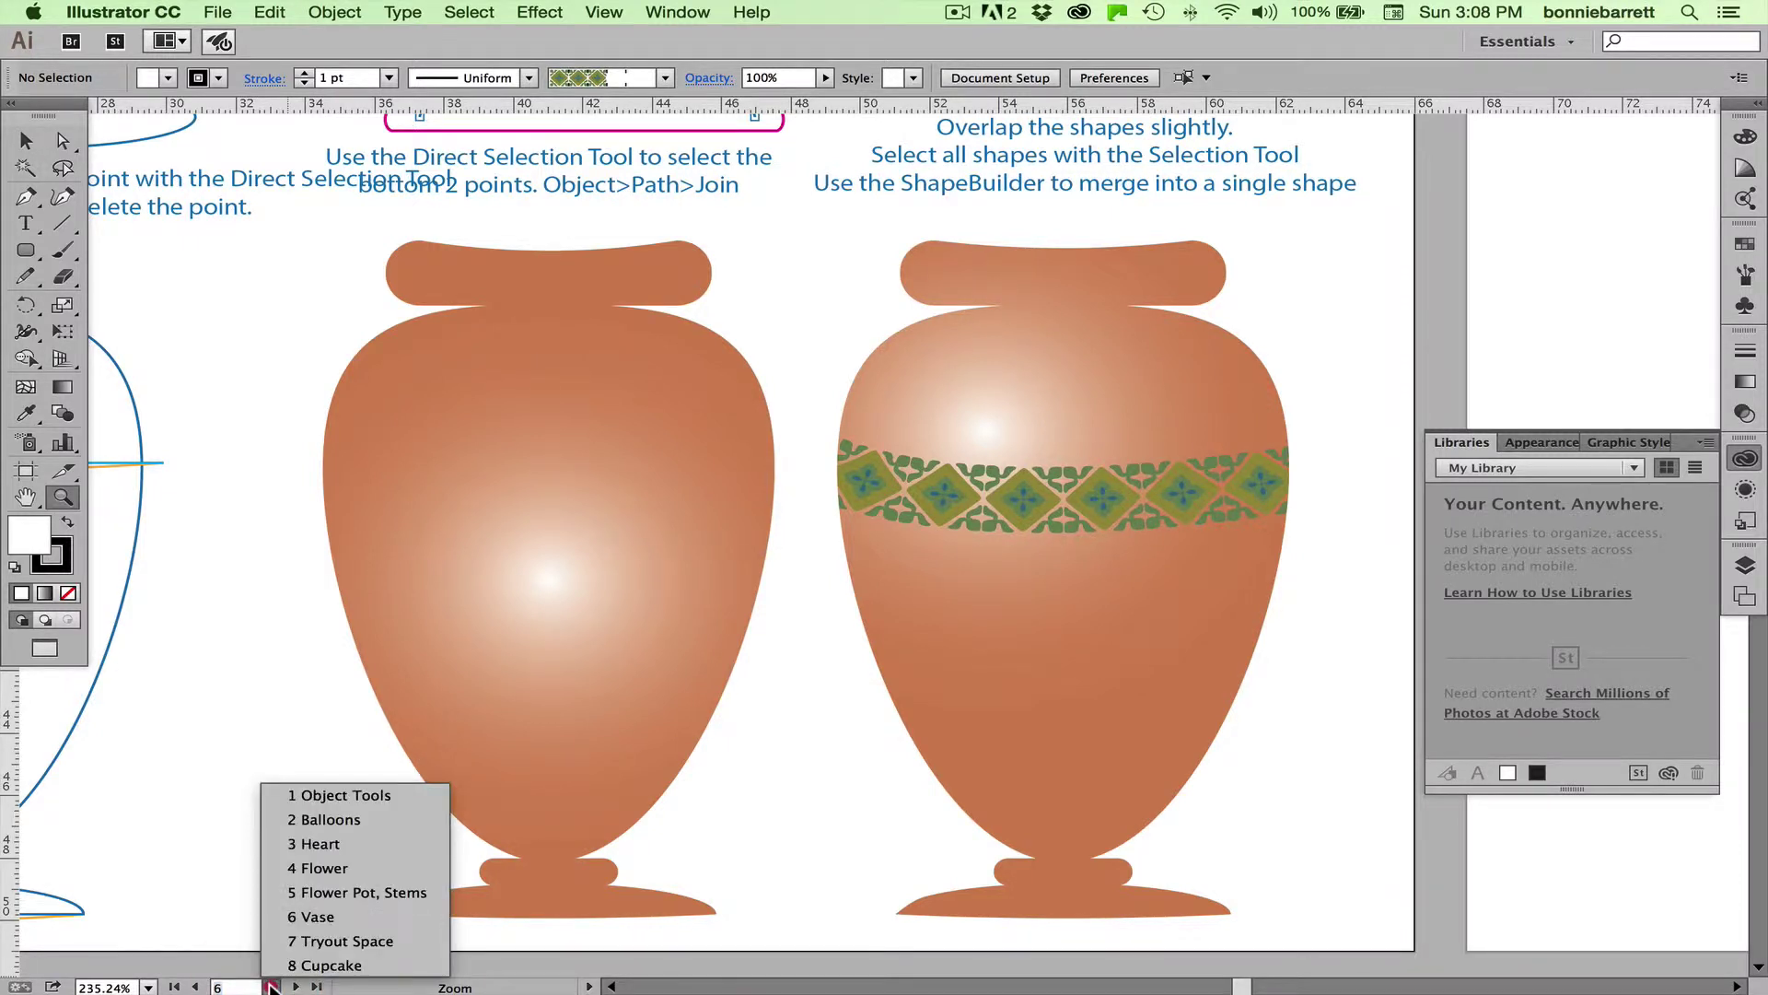
{"action": "left_click", "coordinate": [300, 918]}
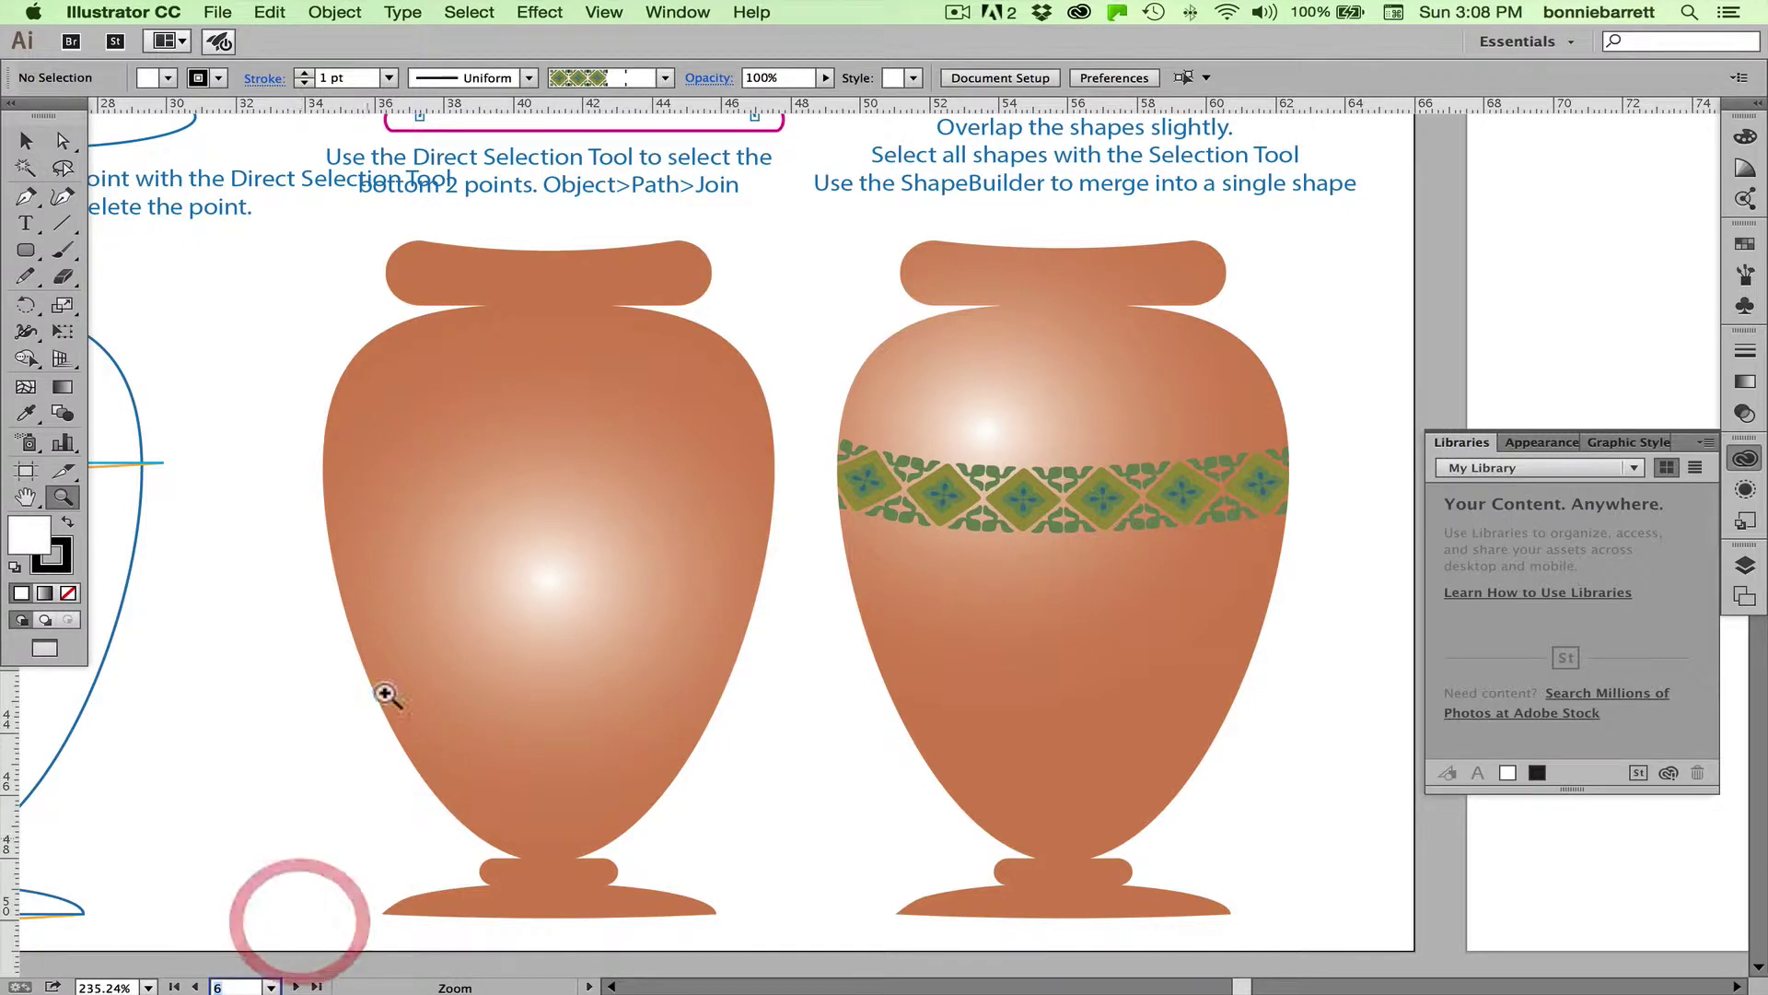
- Fit the Vase artboard in the window and float the Rectangle-to-Flare shape tools as a panel
{"action": "left_click", "coordinate": [605, 13]}
{"action": "left_click", "coordinate": [670, 253]}
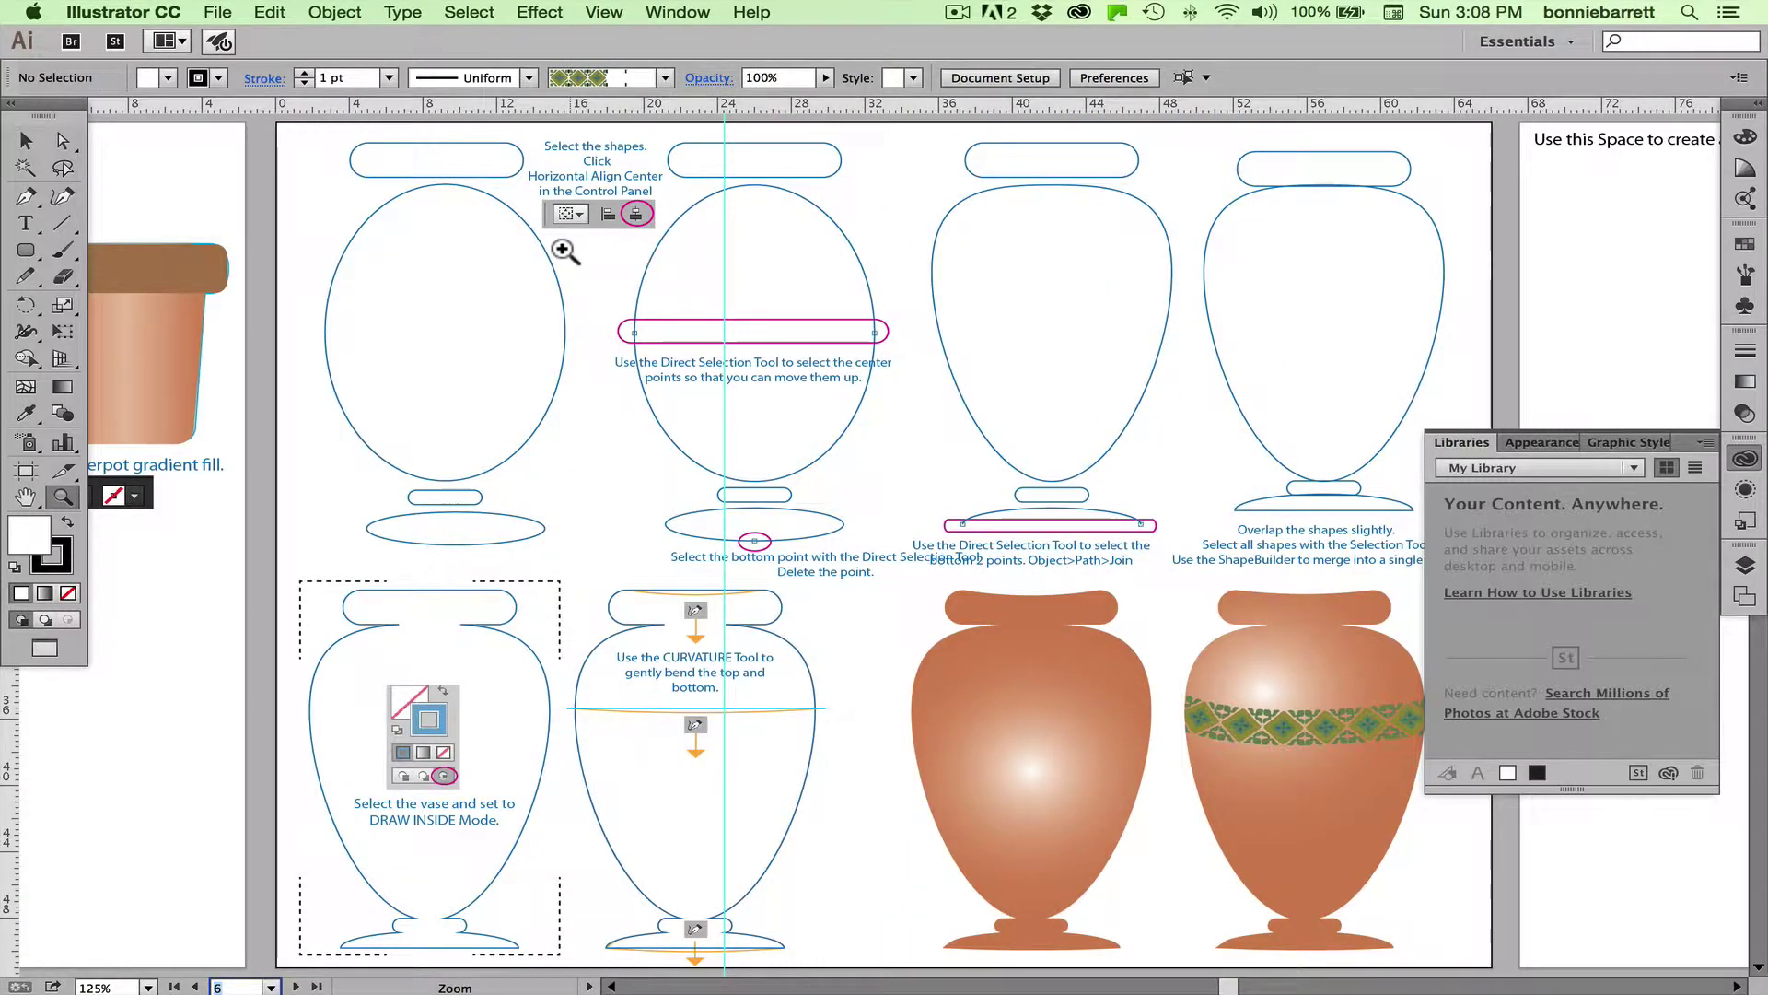
{"action": "left_click", "coordinate": [24, 252]}
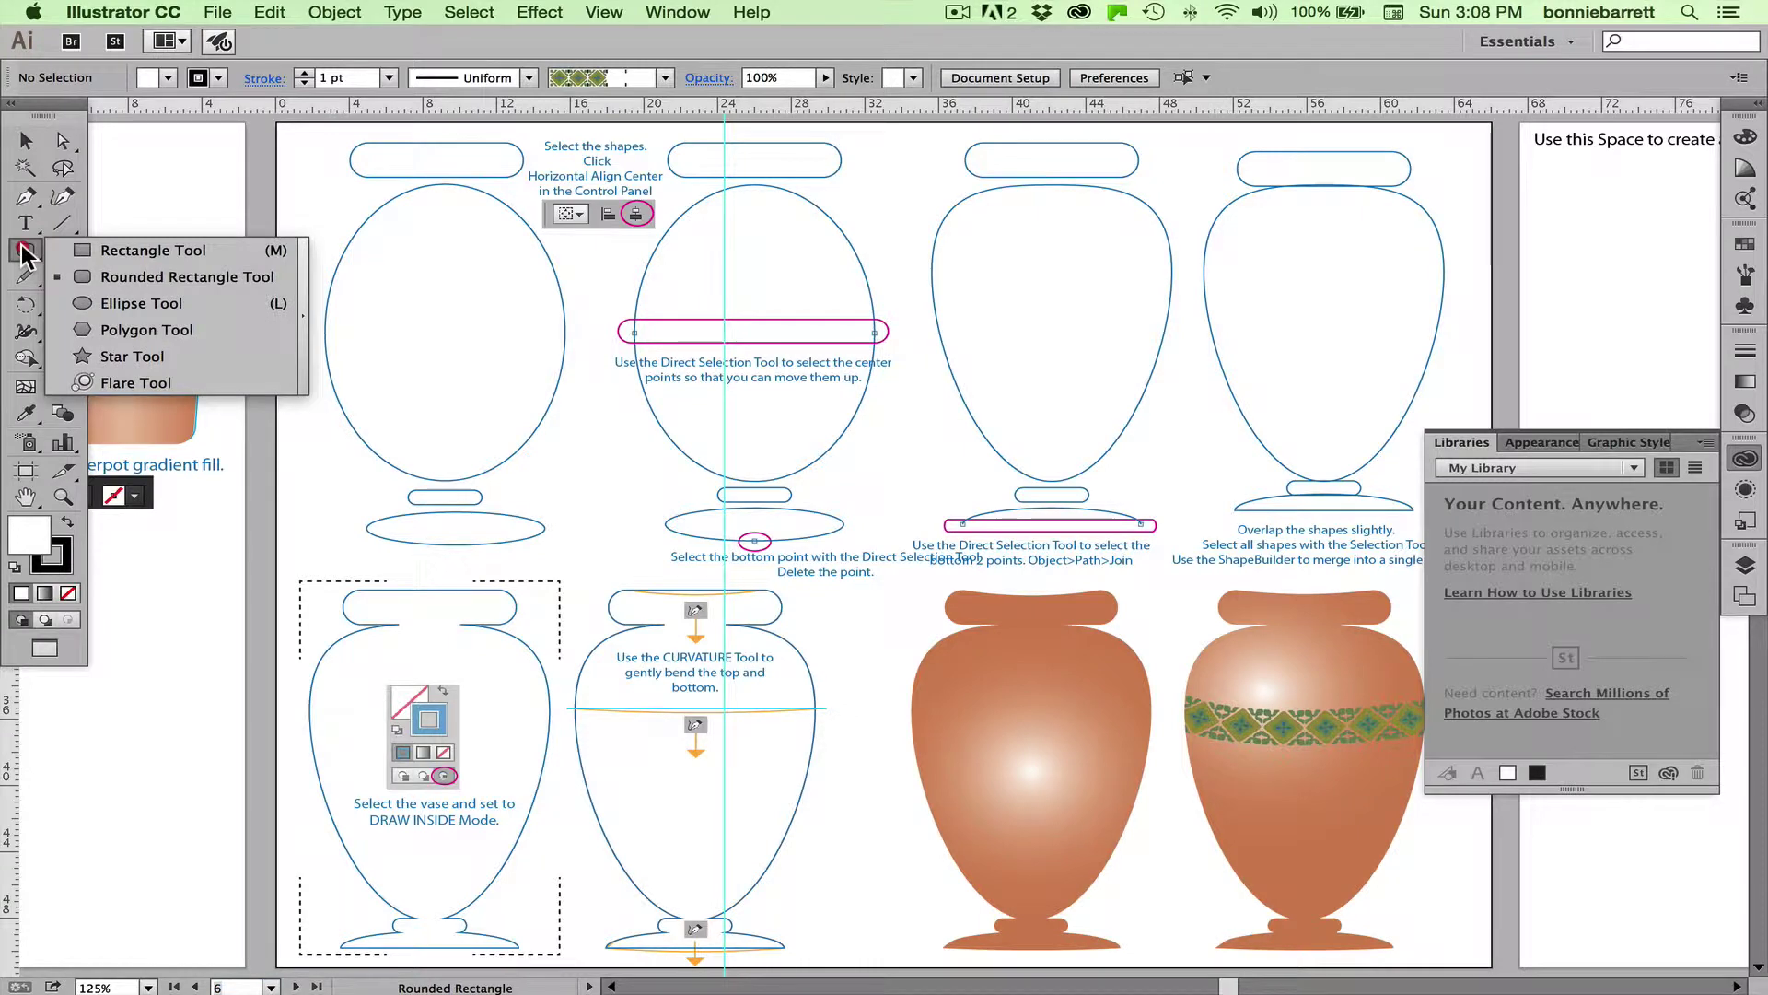
{"action": "left_click_drag", "start_coordinate": [24, 251], "coordinate": [304, 280]}
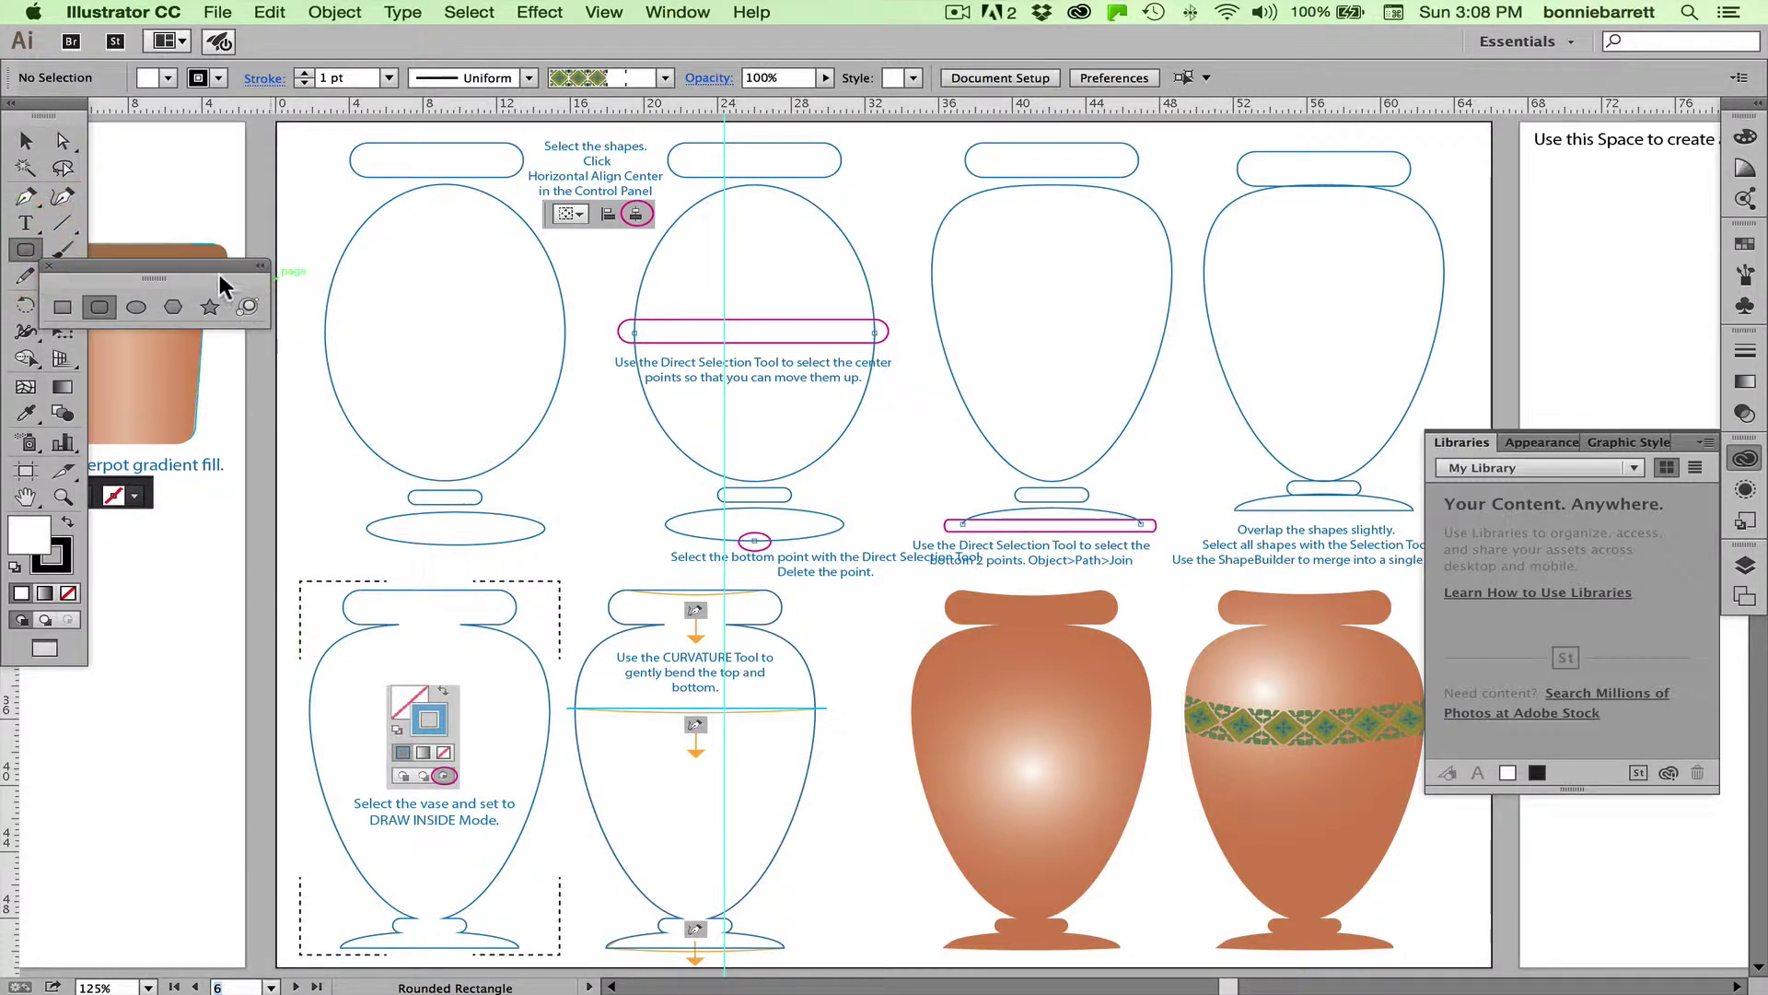
{"action": "left_click_drag", "start_coordinate": [190, 265], "coordinate": [972, 138]}
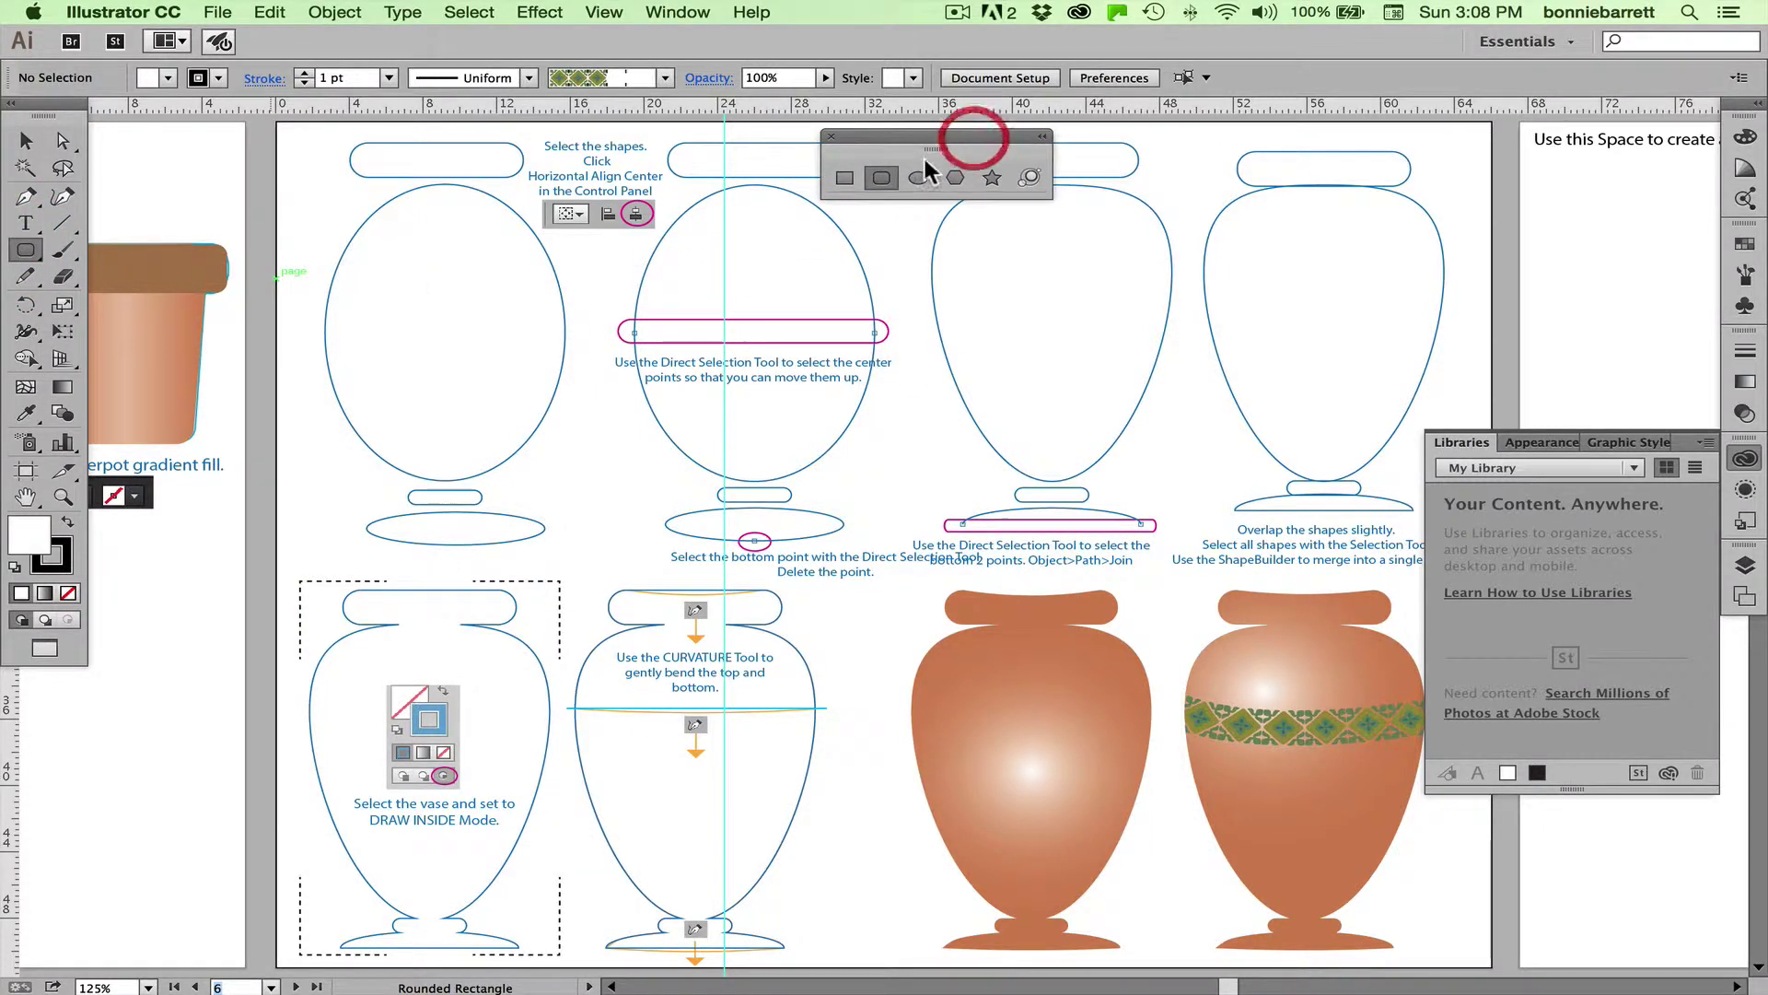
- Draw rounded rectangles over the first vase's wide top lip and small neck above the base
{"action": "left_click", "coordinate": [879, 175]}
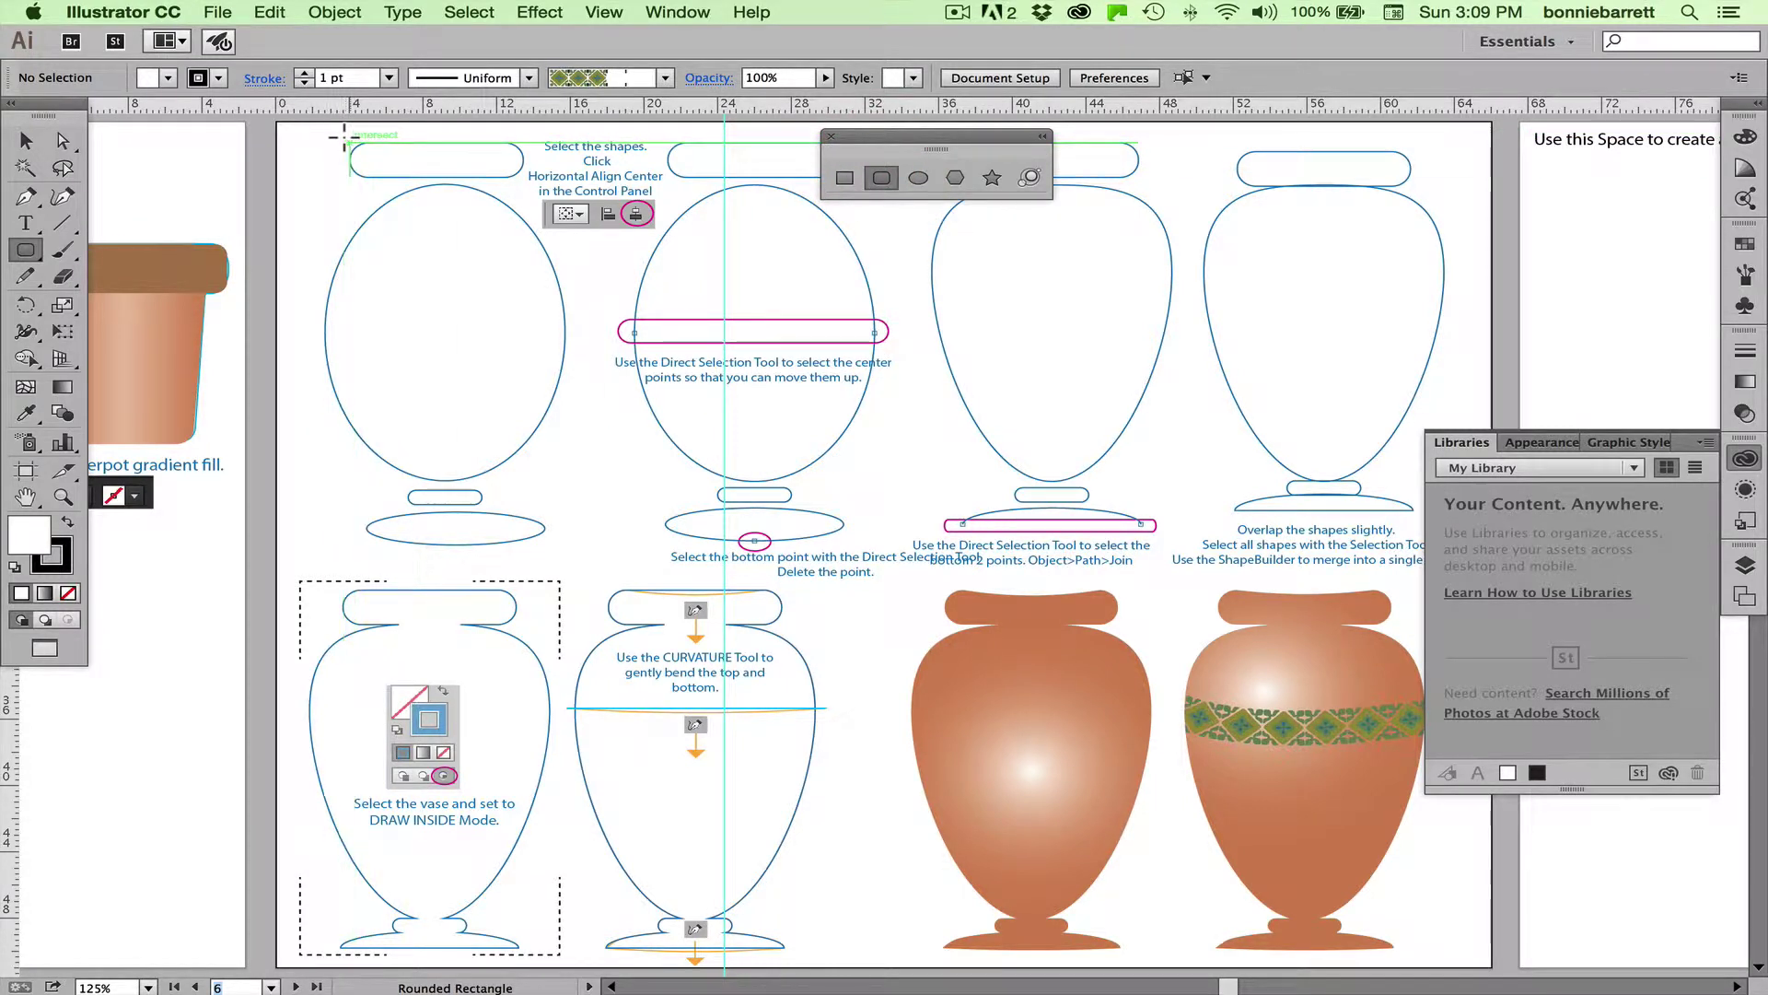
{"action": "left_click_drag", "start_coordinate": [349, 143], "coordinate": [518, 173]}
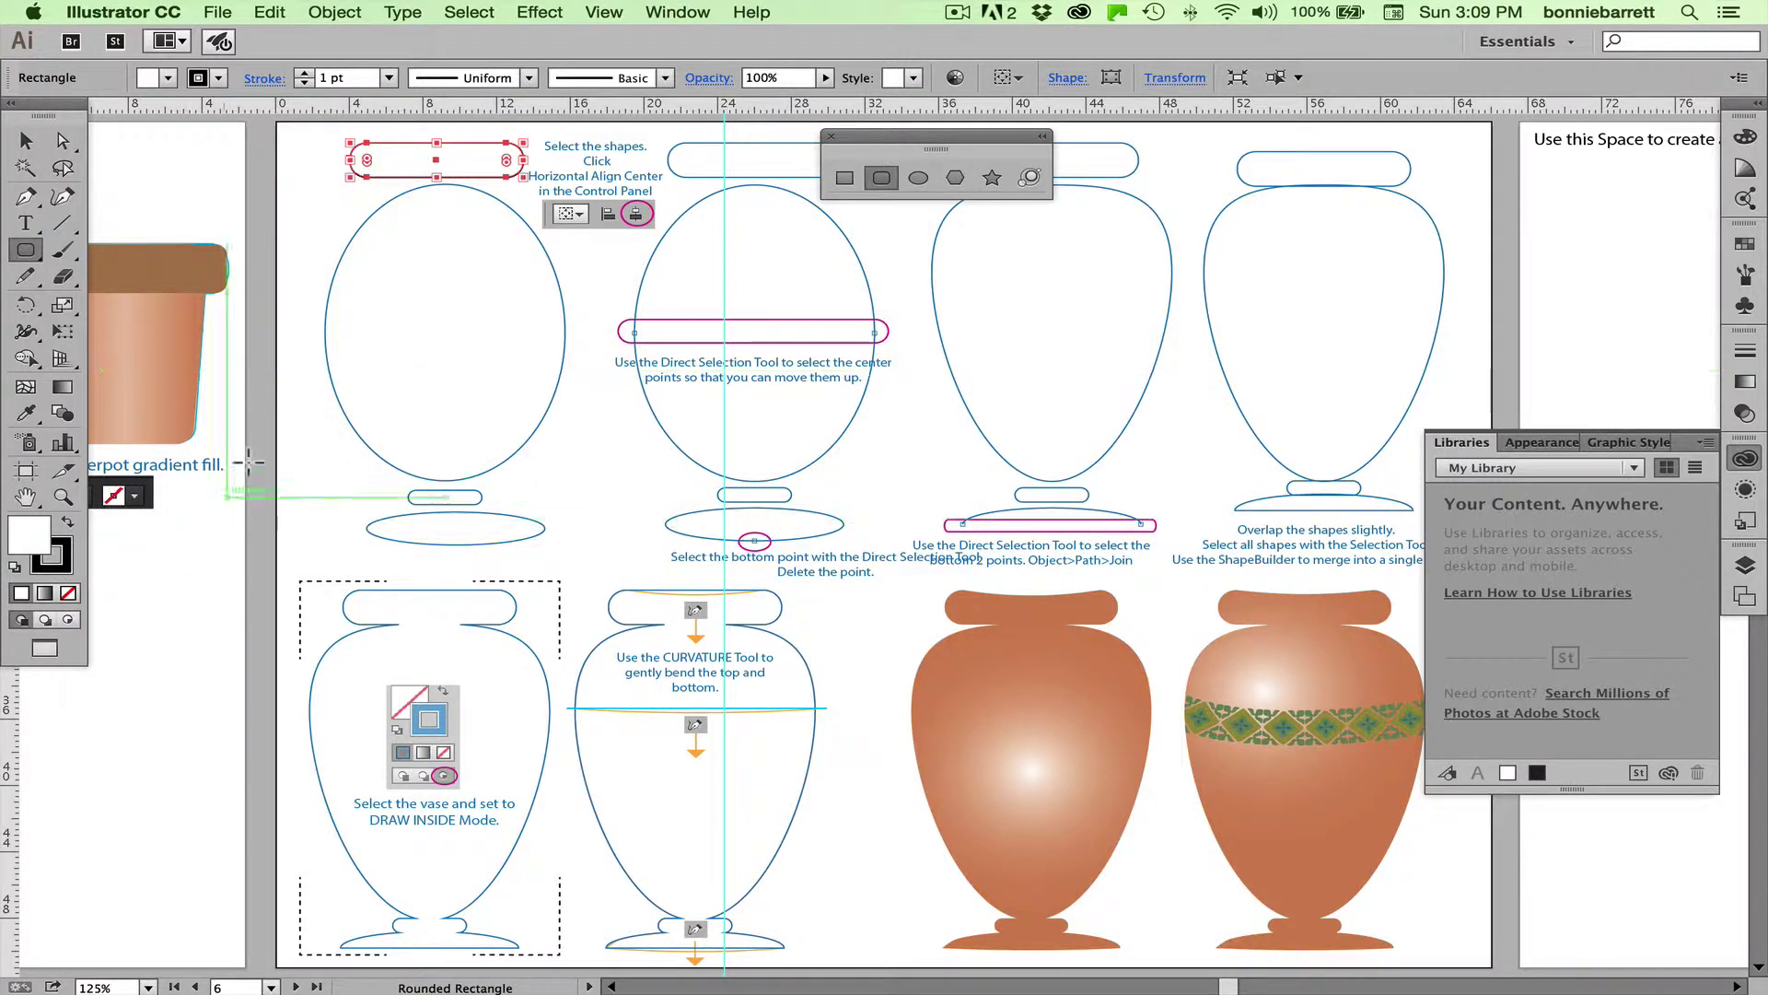
{"action": "left_click_drag", "start_coordinate": [408, 490], "coordinate": [480, 502]}
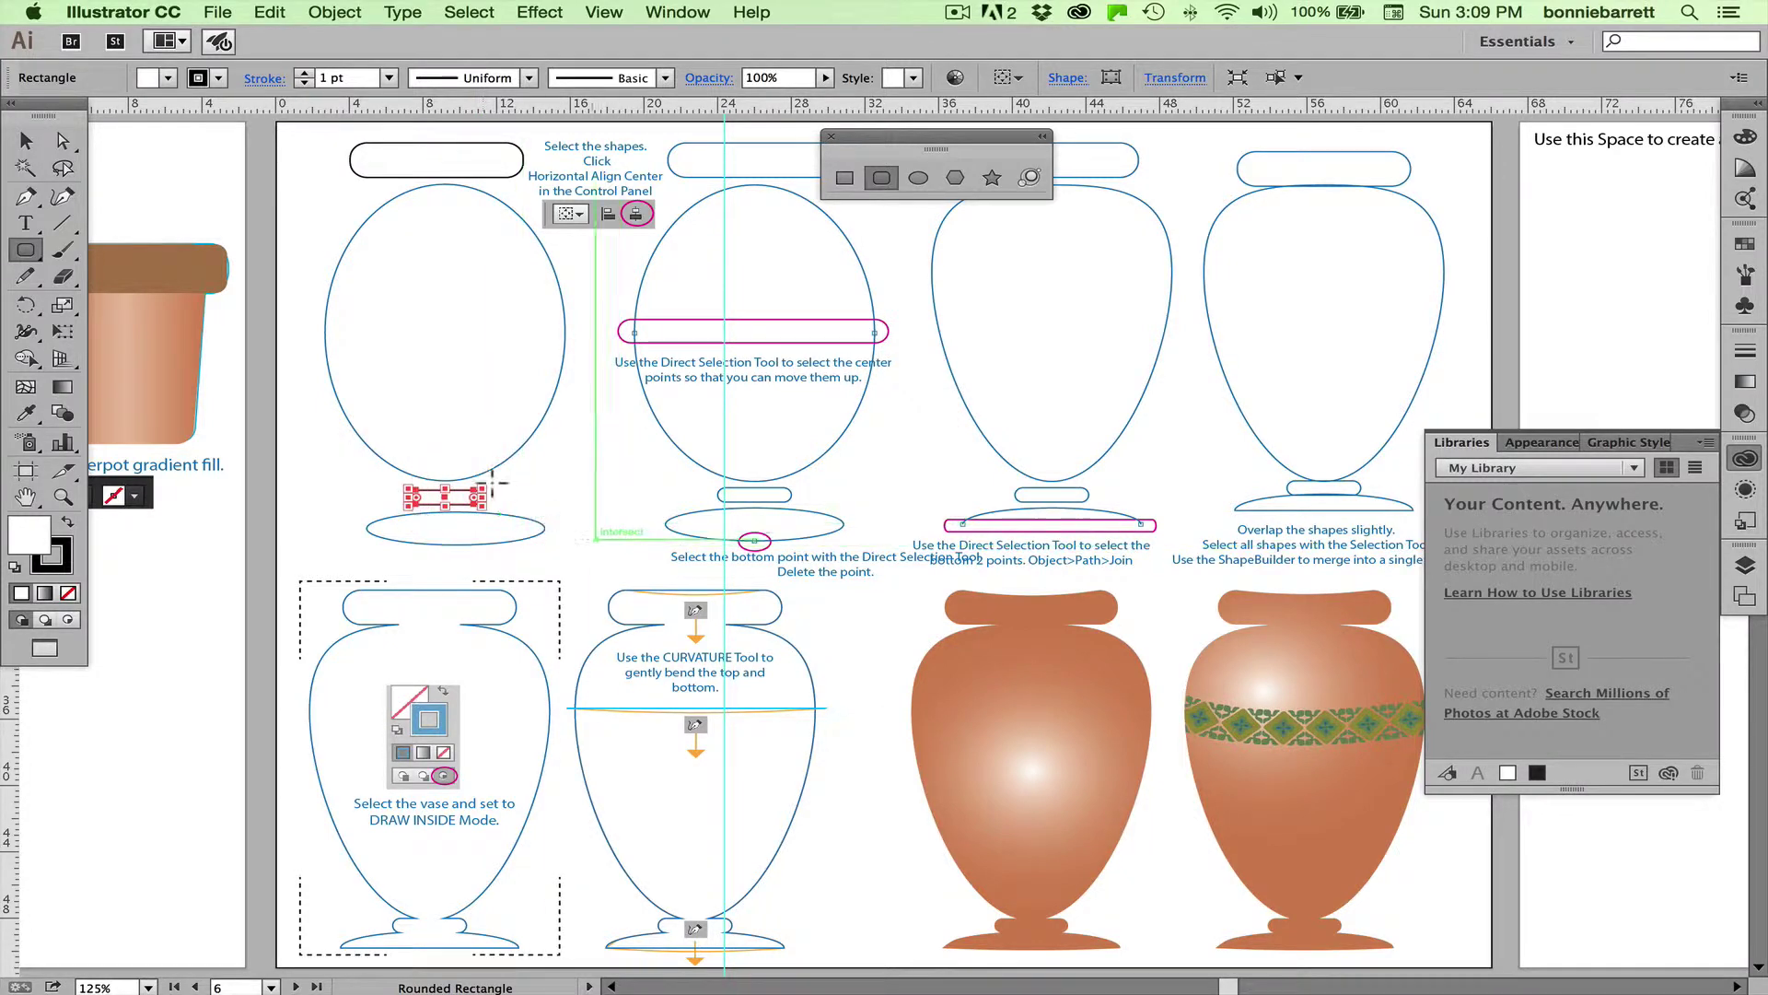
- Draw a large ellipse over the vase body and a wide, flat ellipse over its base
{"action": "left_click", "coordinate": [917, 175]}
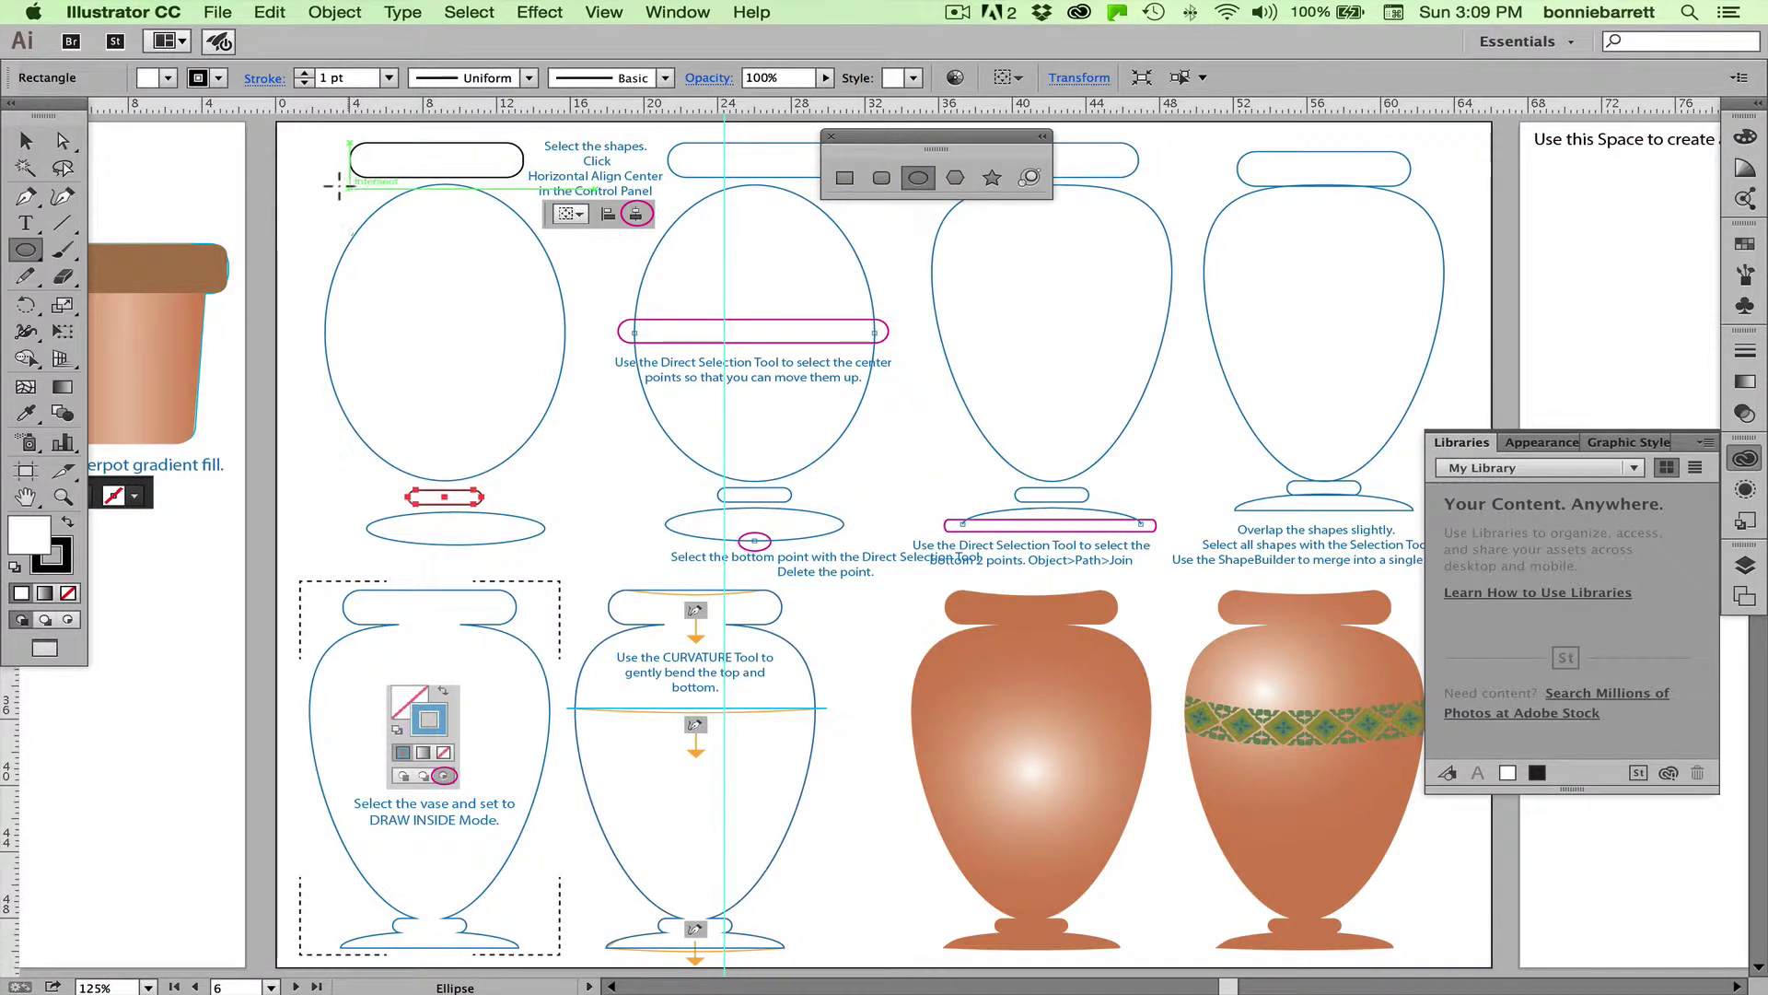
{"action": "left_click", "coordinate": [605, 13]}
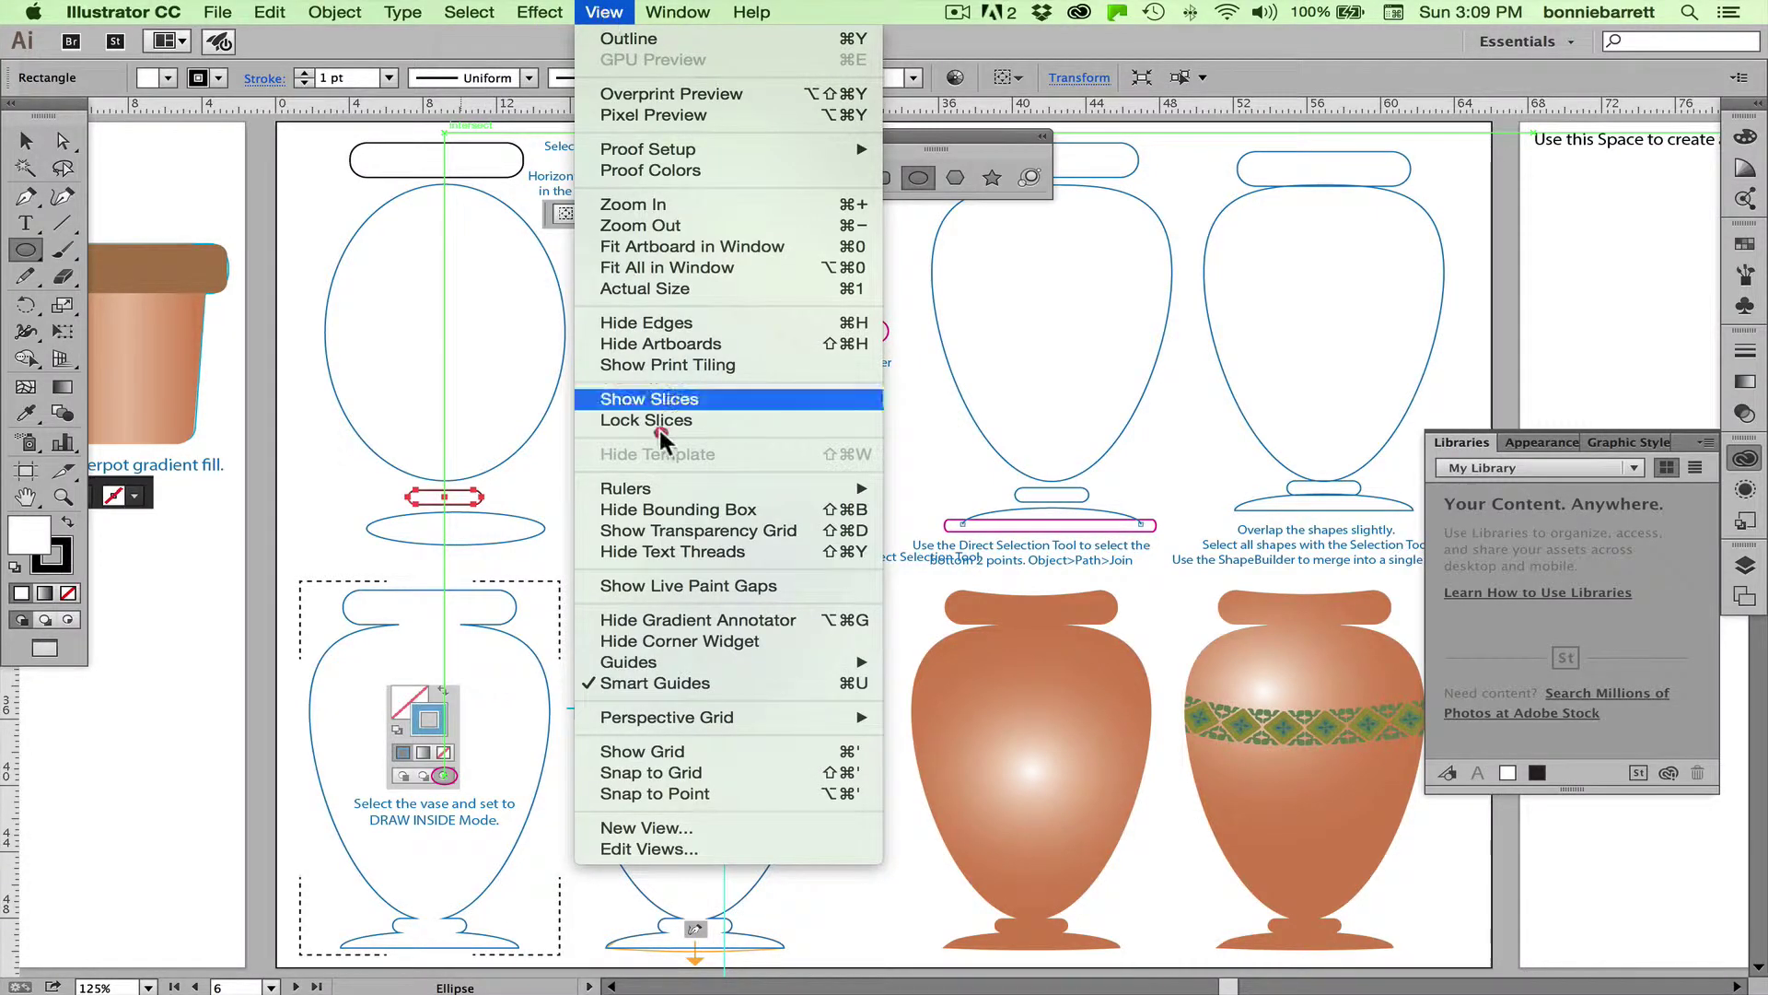
{"action": "left_click", "coordinate": [201, 216]}
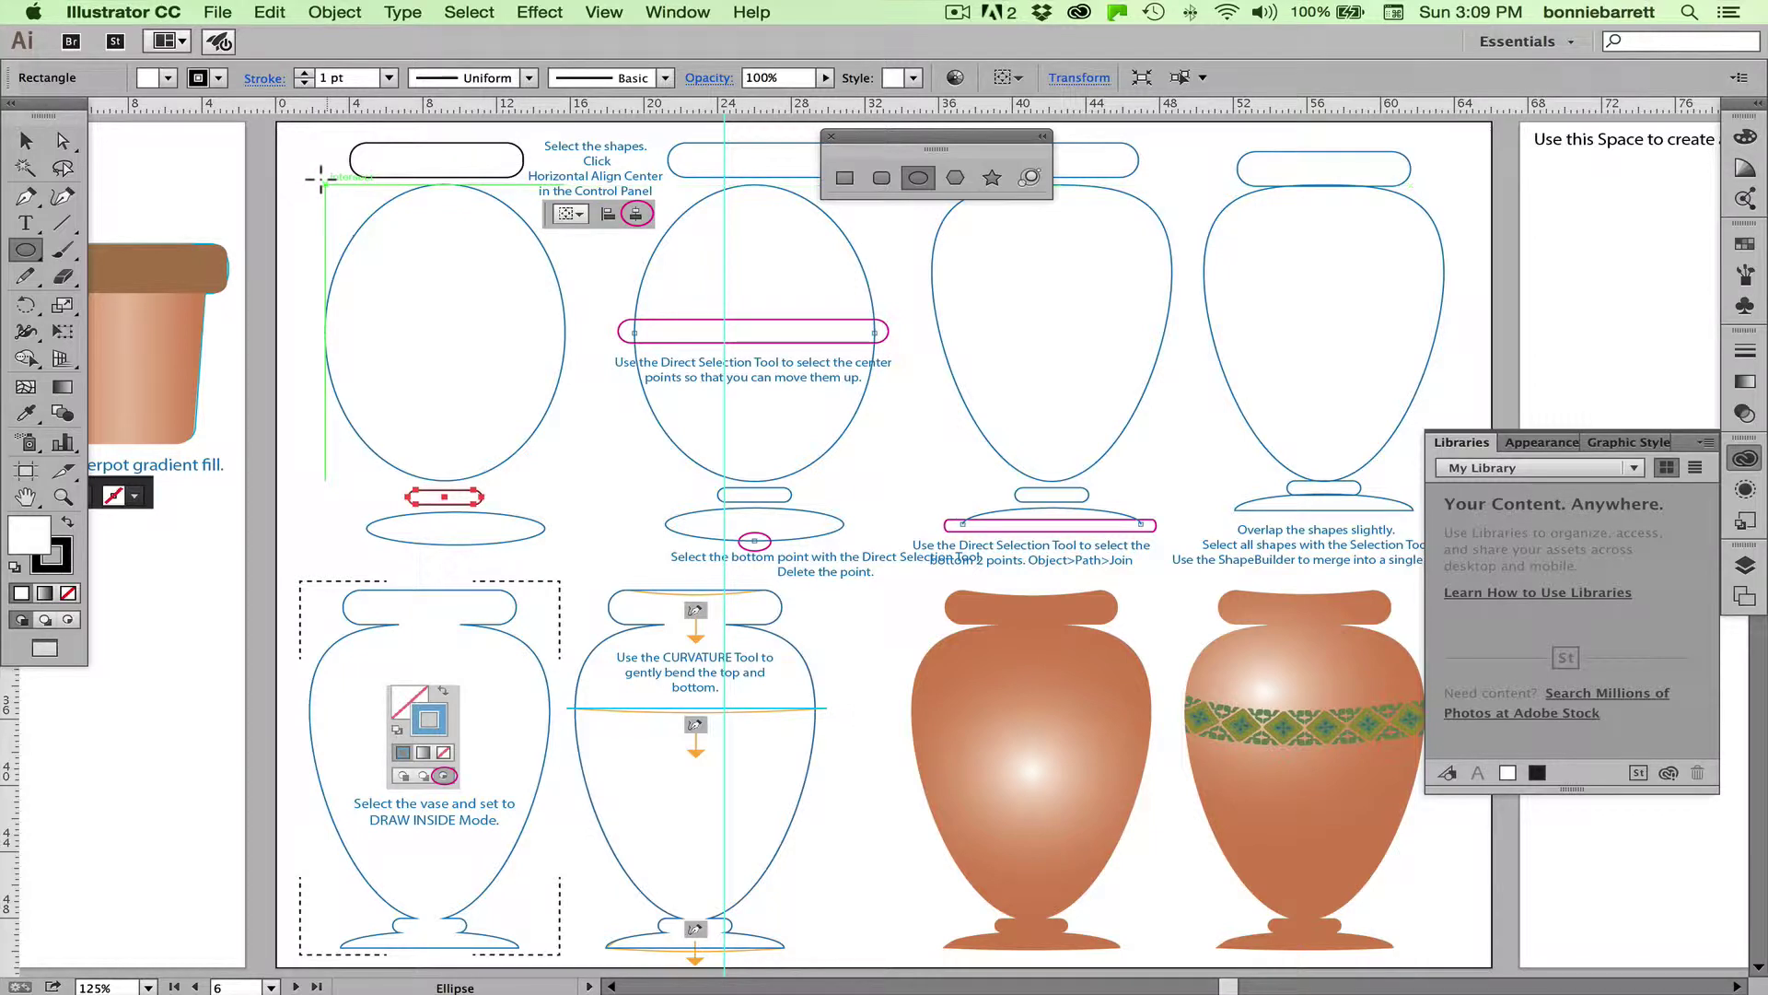
{"action": "mouse_move", "coordinate": [322, 182]}
{"action": "left_mouse_down"}
{"action": "mouse_move", "coordinate": [381, 218]}
{"action": "mouse_move", "coordinate": [423, 343]}
{"action": "mouse_move", "coordinate": [488, 443]}
{"action": "mouse_move", "coordinate": [559, 475]}
{"action": "left_mouse_up"}
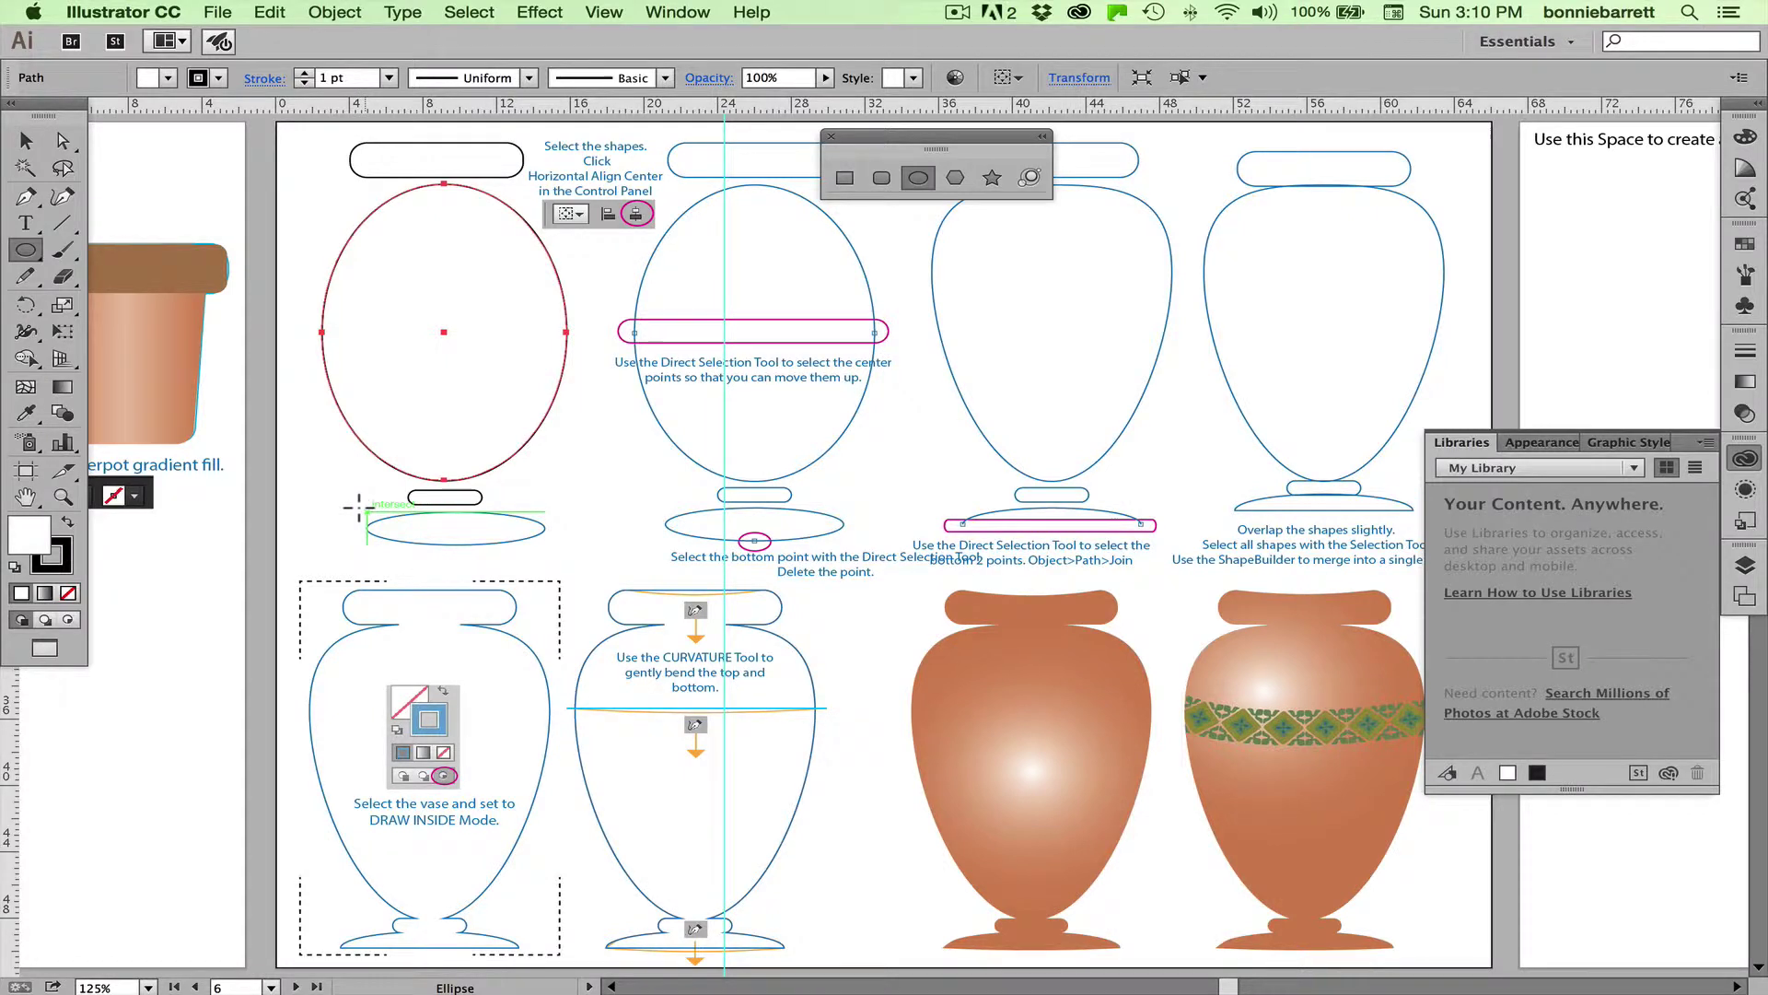
{"action": "left_click_drag", "start_coordinate": [365, 513], "coordinate": [540, 544]}
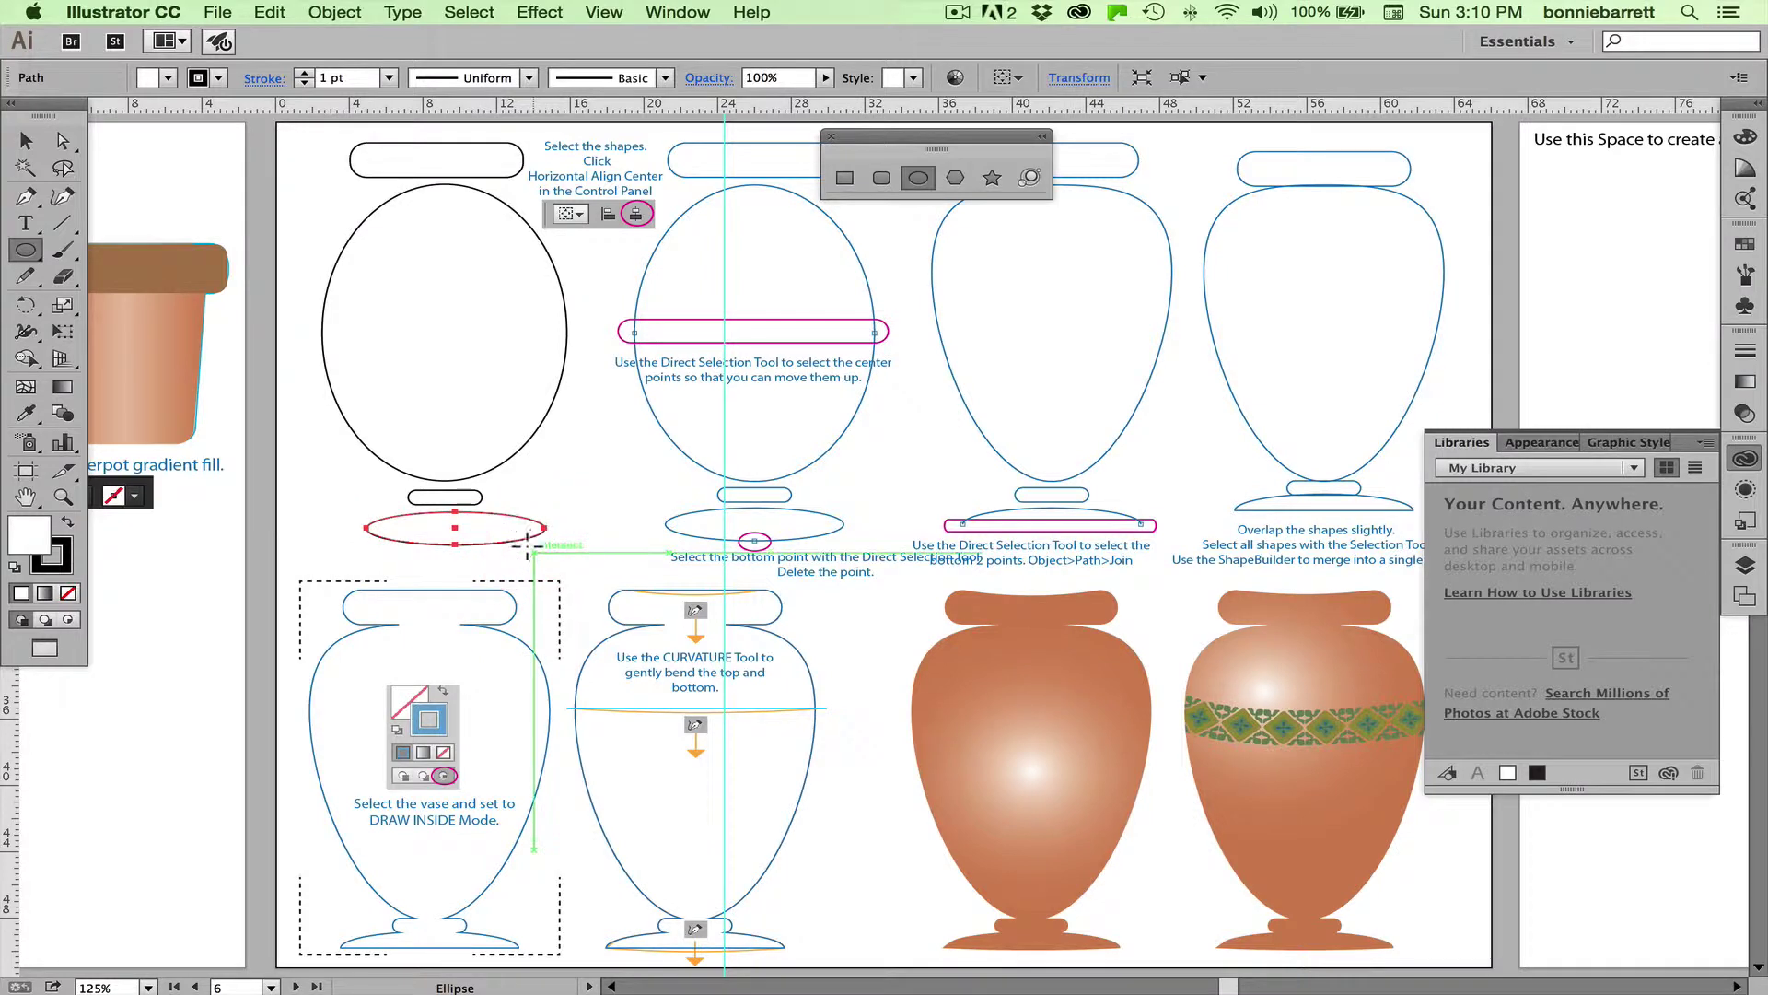
- Close the floating shape tools and marquee-select all four traced shapes of the first vase
{"action": "left_click", "coordinate": [832, 135]}
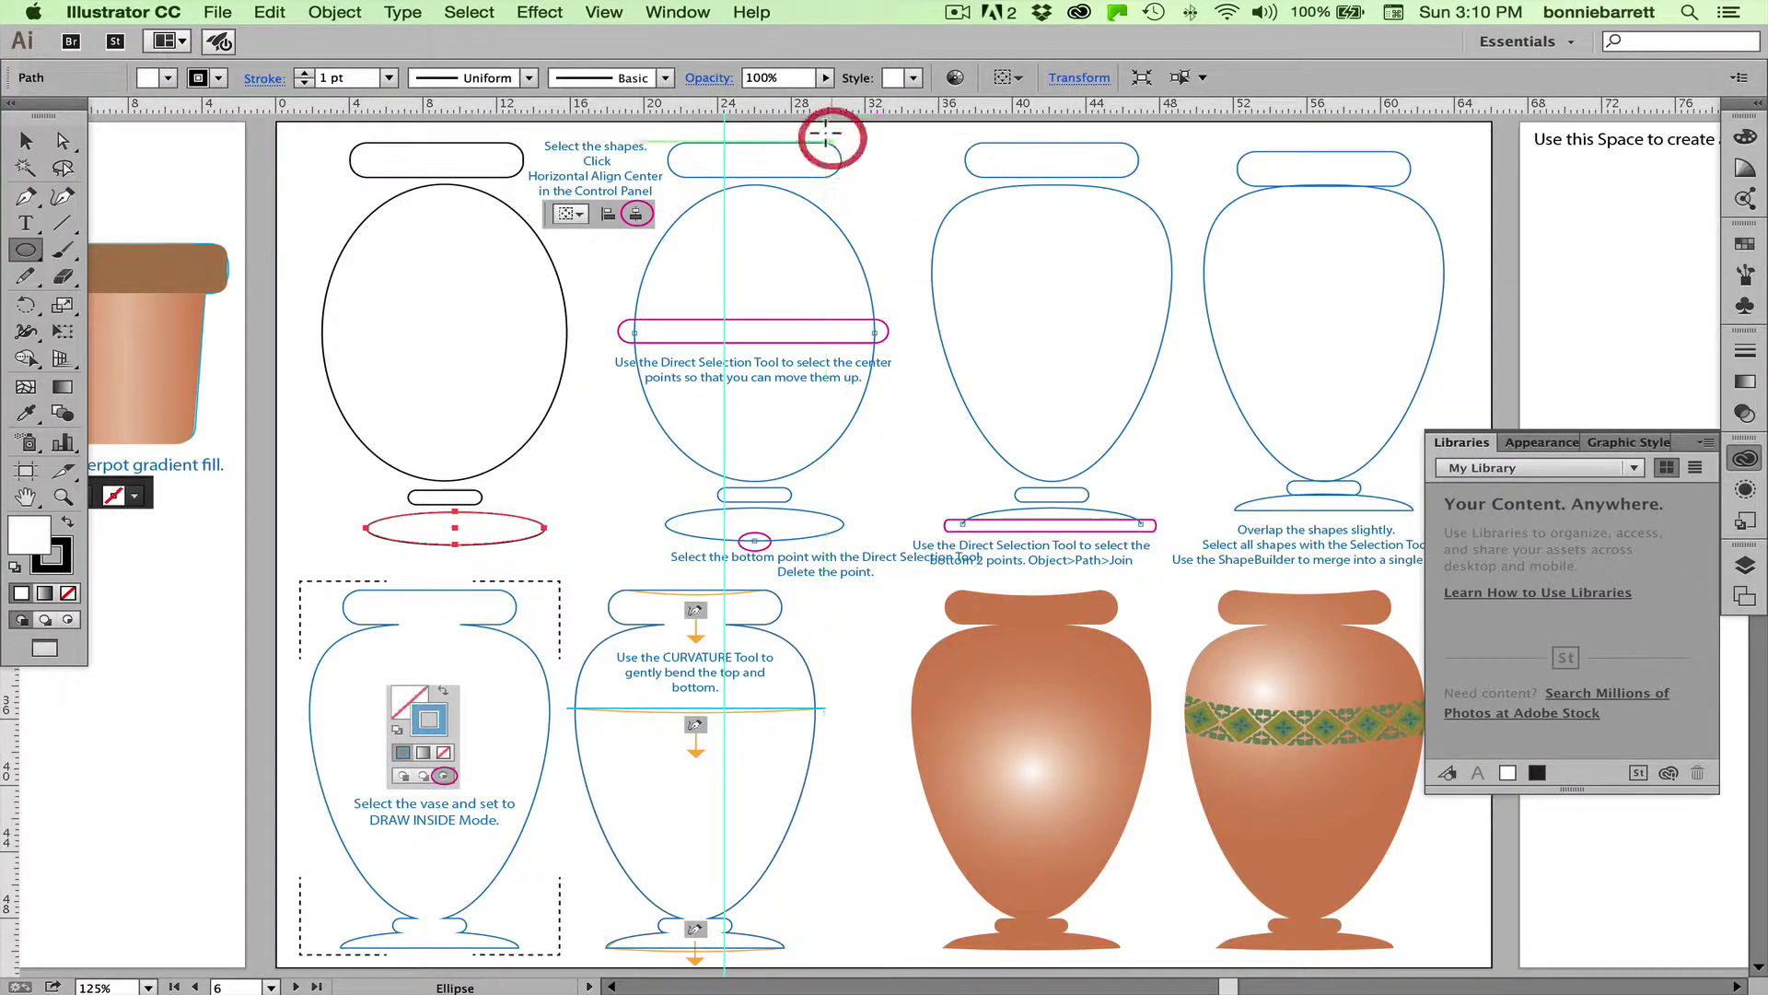
{"action": "left_click", "coordinate": [26, 141]}
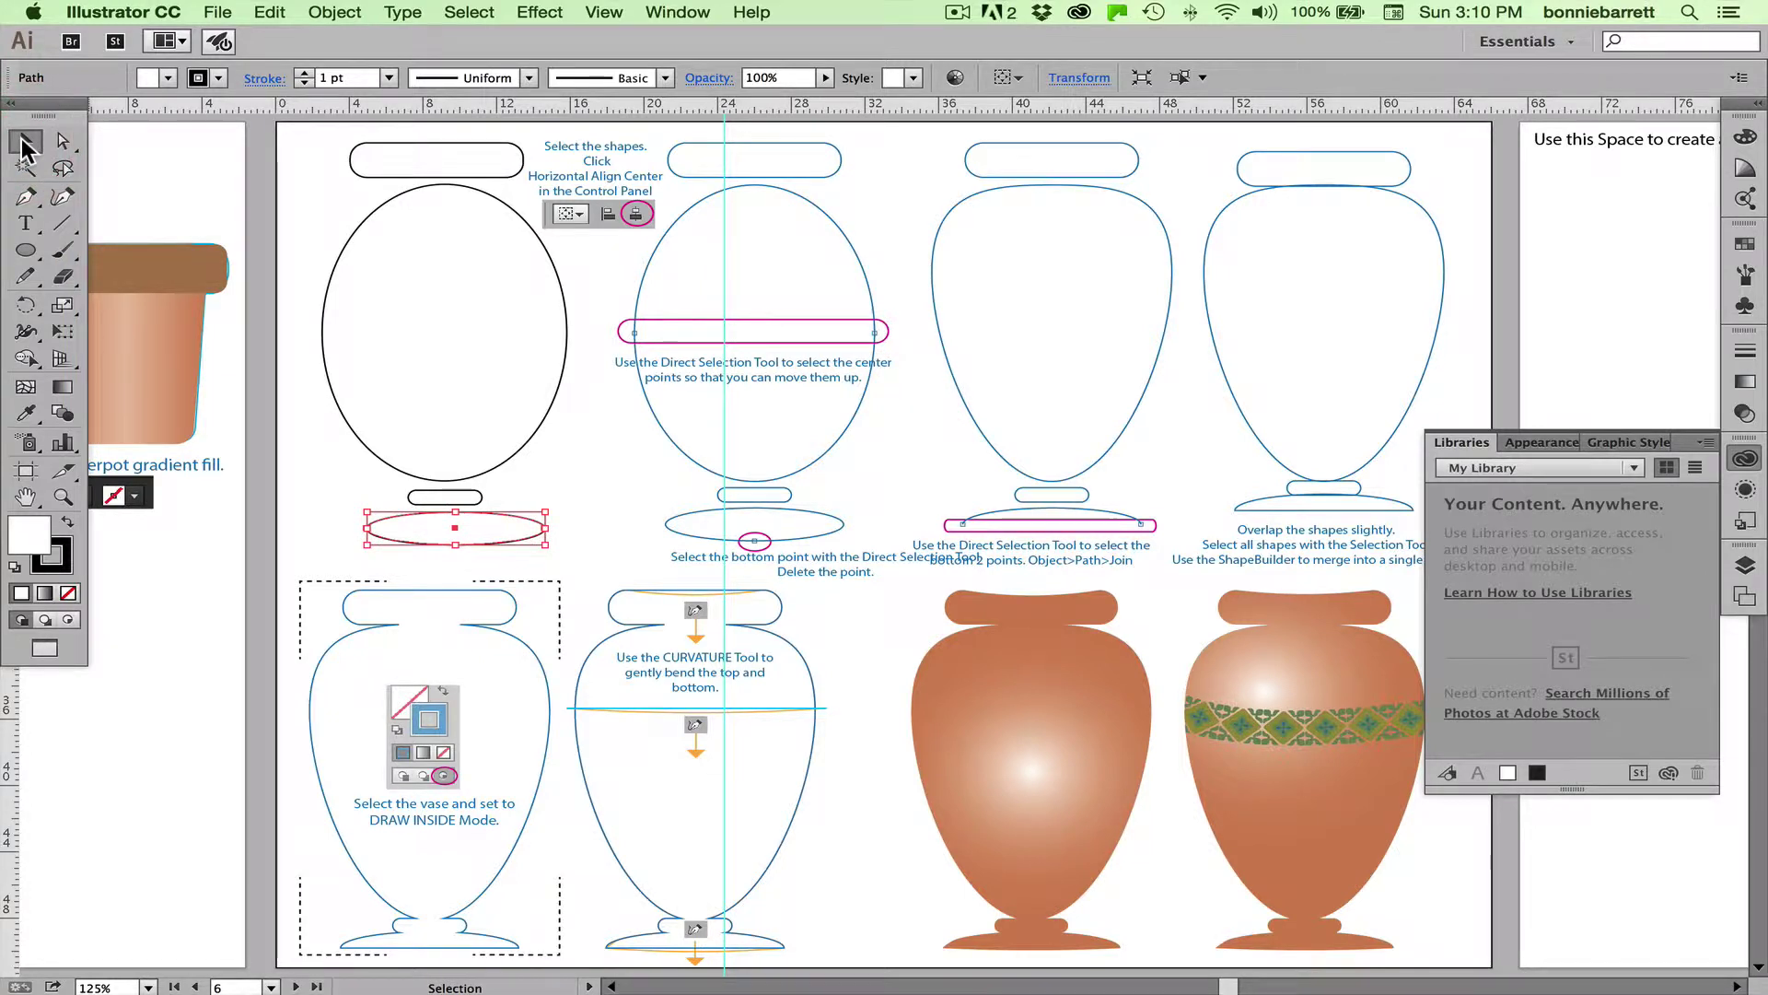
{"action": "left_click_drag", "start_coordinate": [318, 138], "coordinate": [499, 523]}
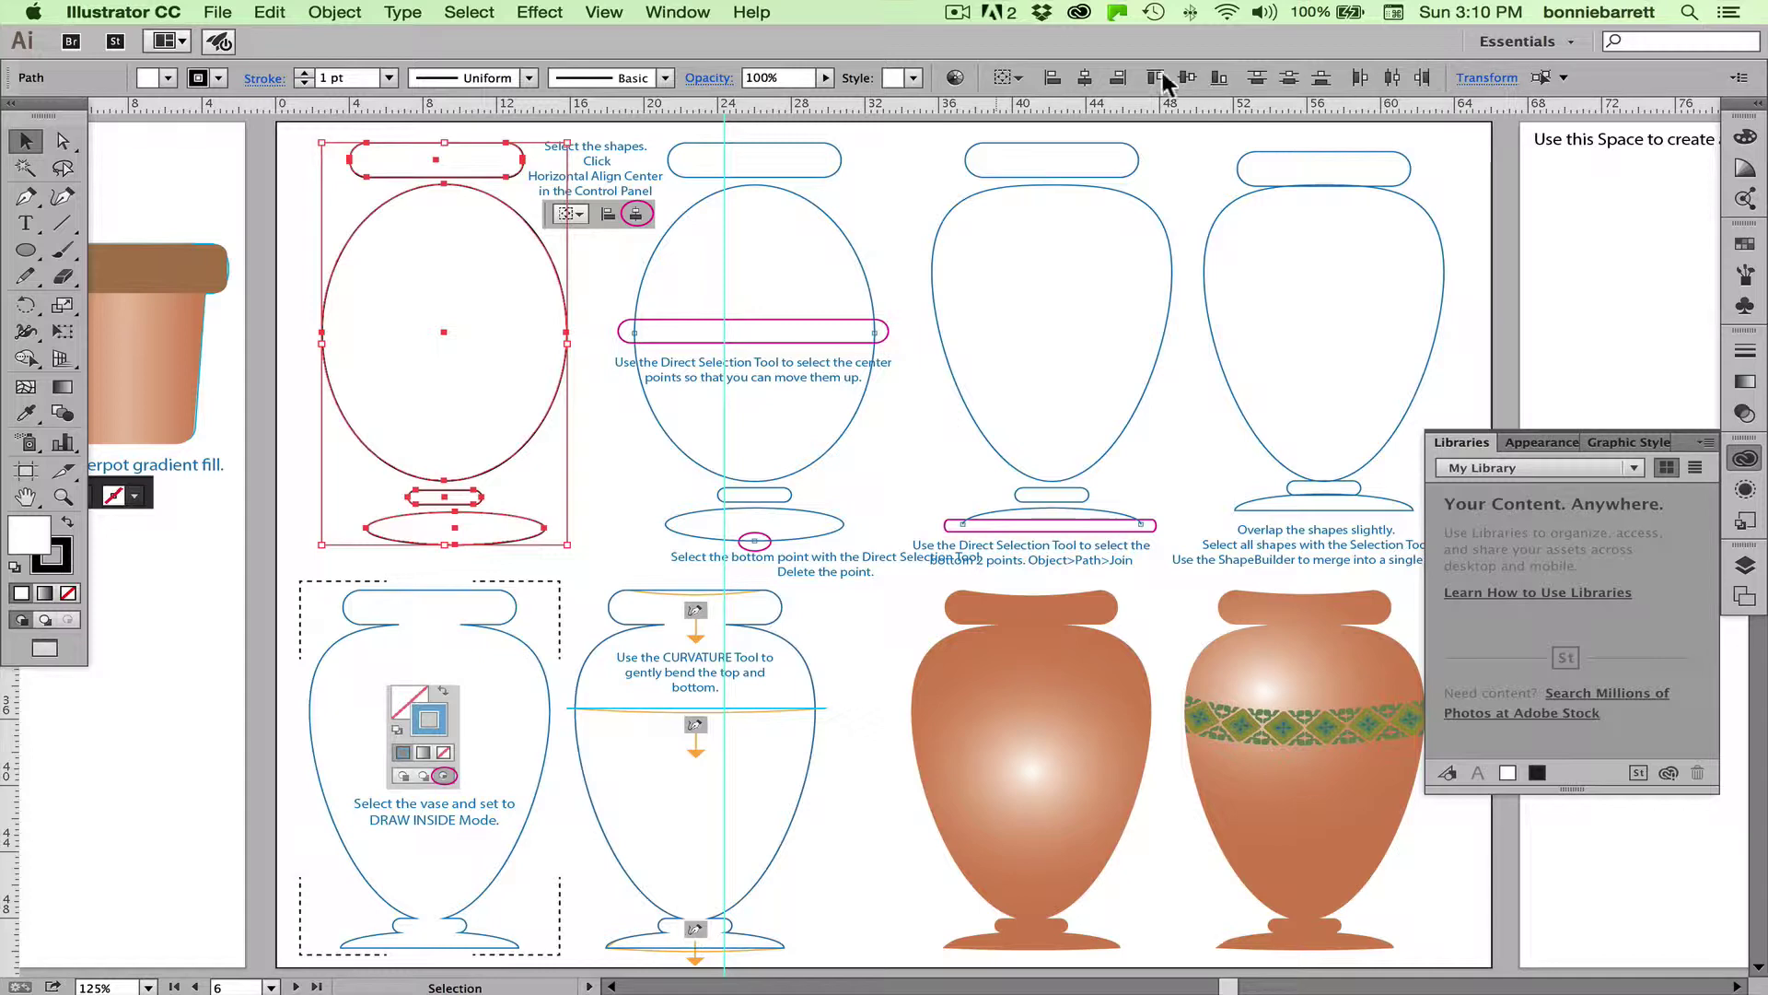
- Centre the four vase shapes horizontally on one another, aligned to the selection
{"action": "left_click", "coordinate": [677, 13]}
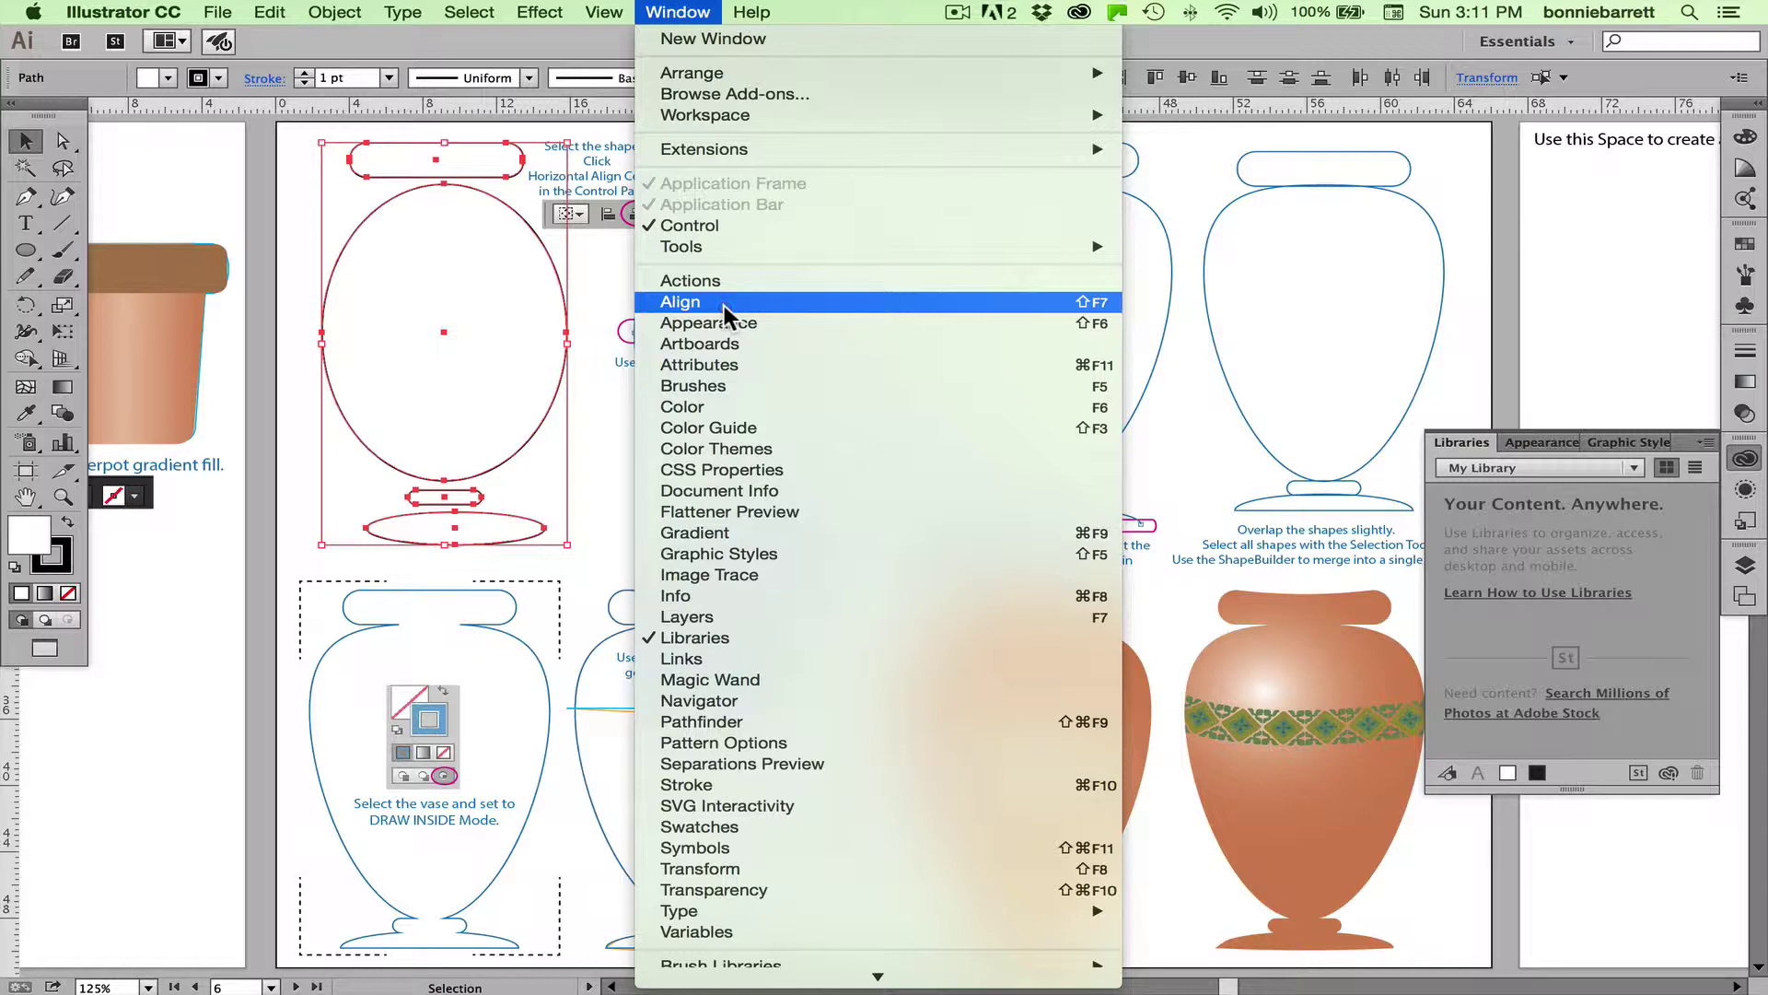
{"action": "left_click", "coordinate": [1478, 191]}
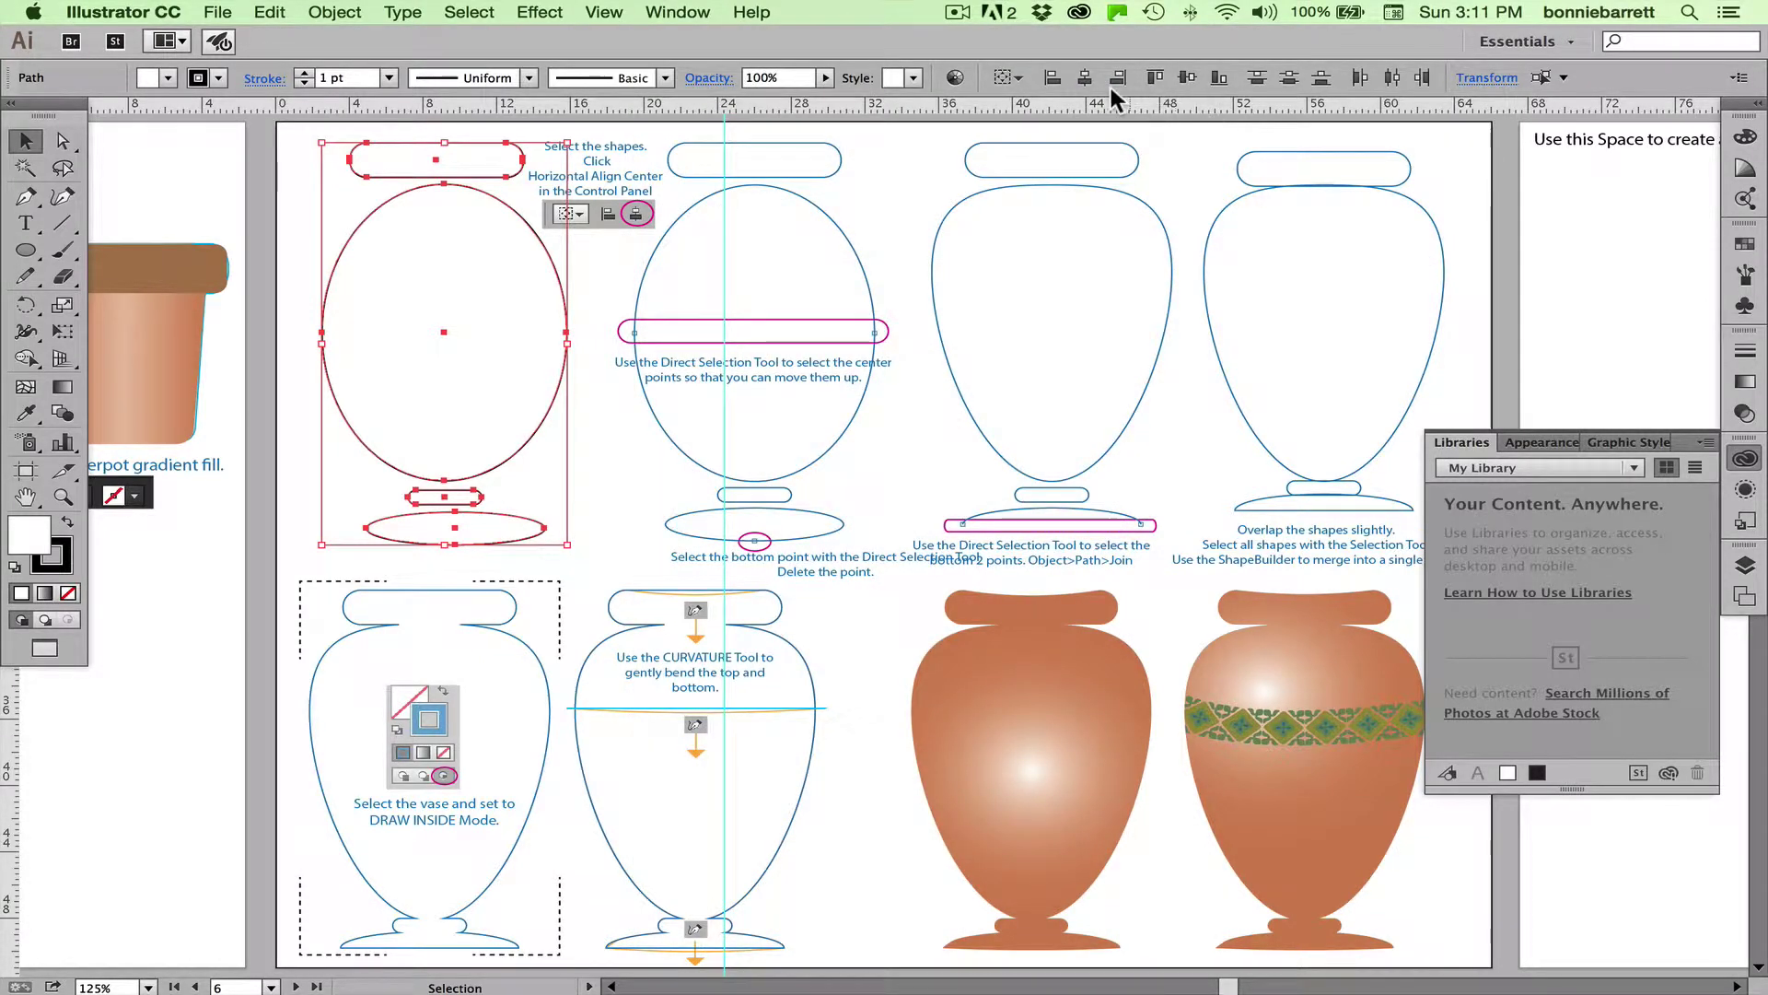
{"action": "left_click", "coordinate": [1018, 79]}
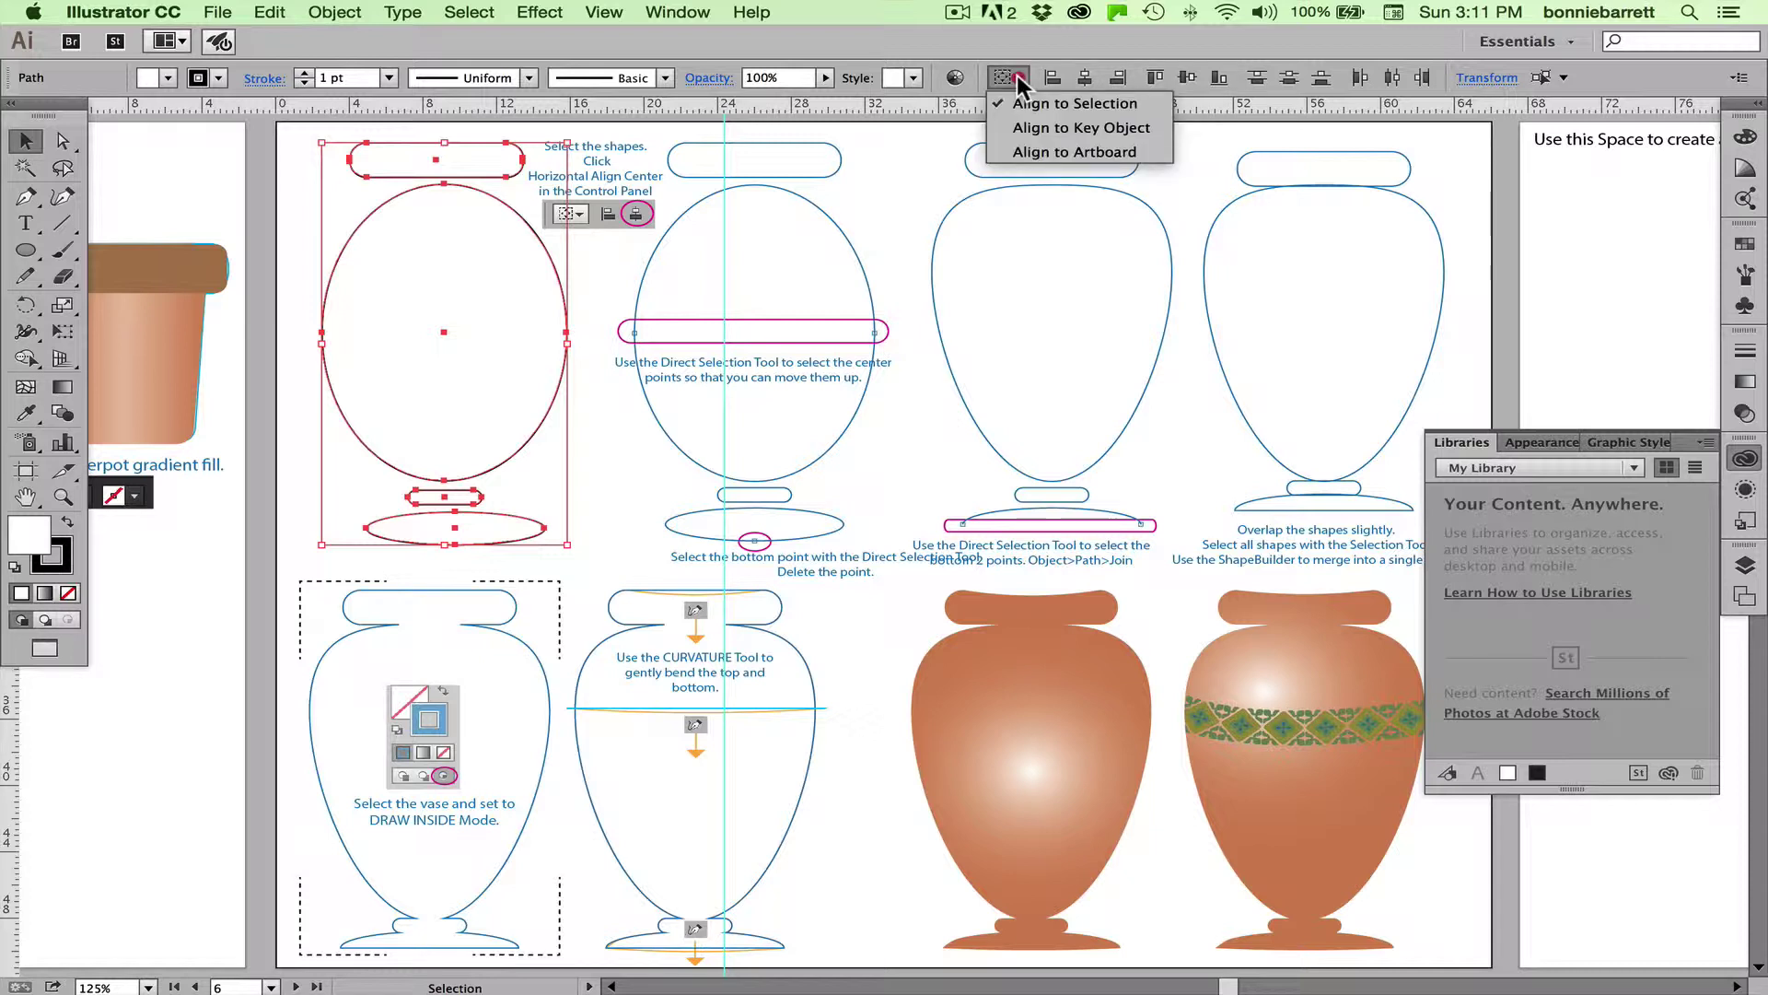
{"action": "left_click", "coordinate": [1019, 104]}
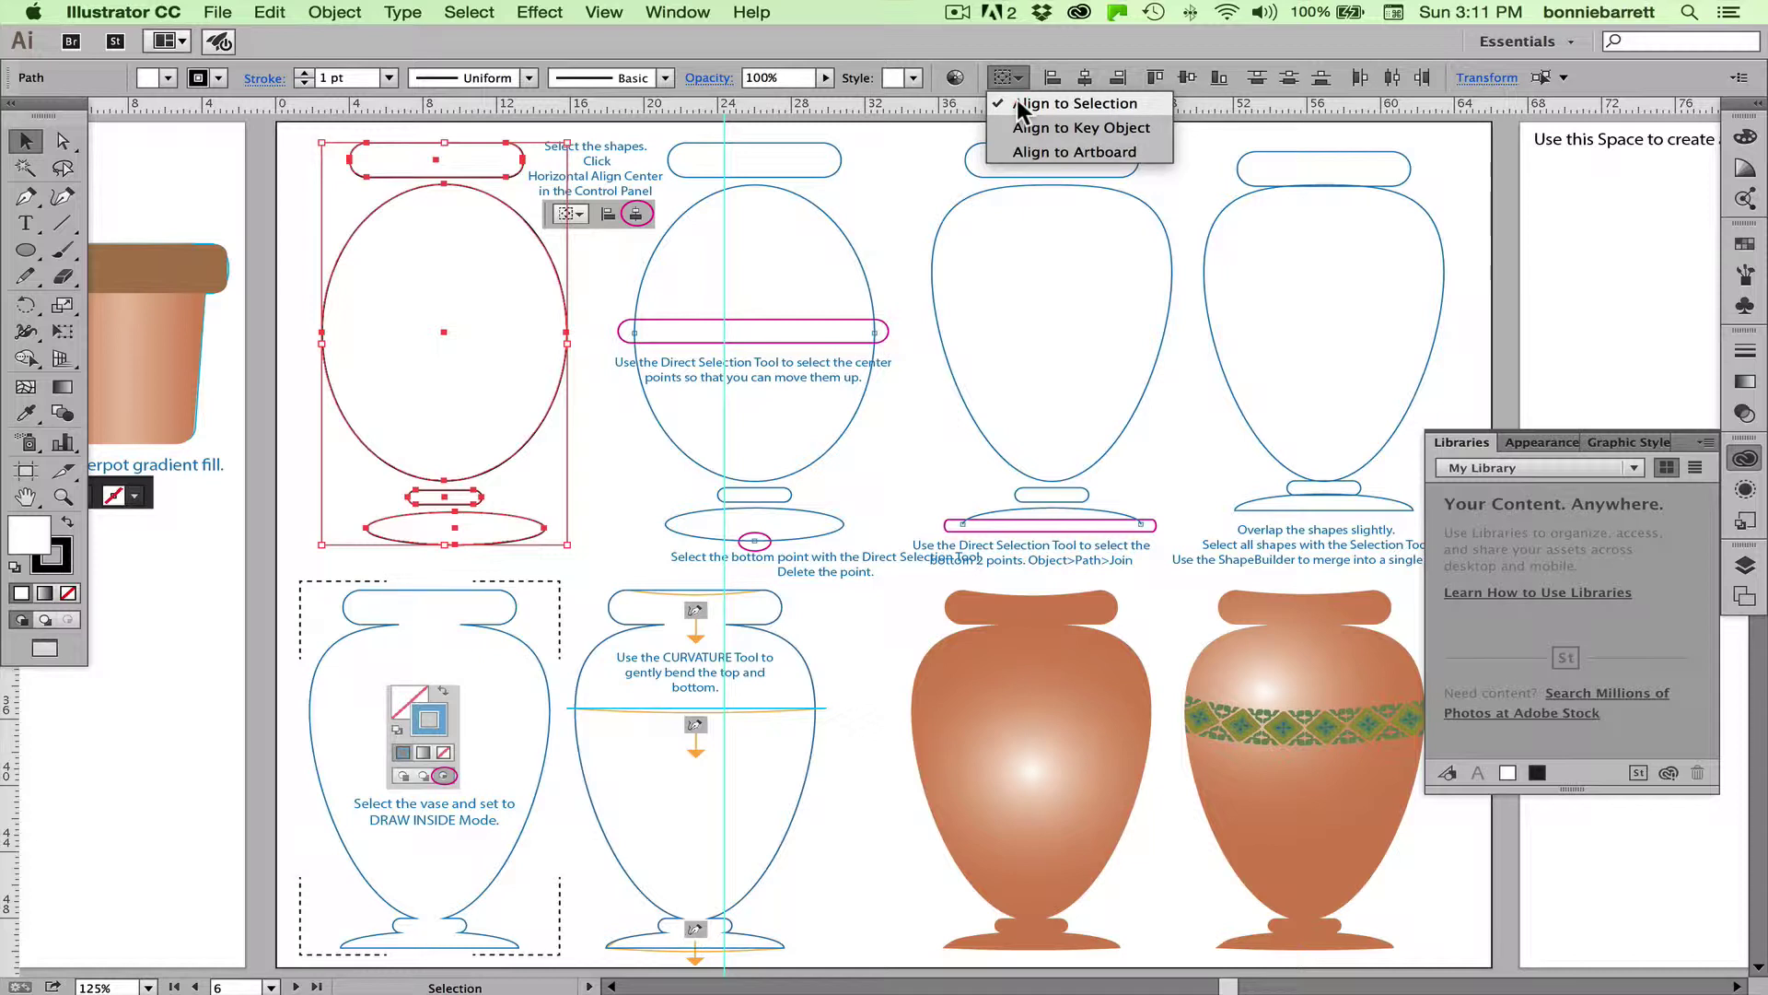
{"action": "left_click", "coordinate": [1007, 79]}
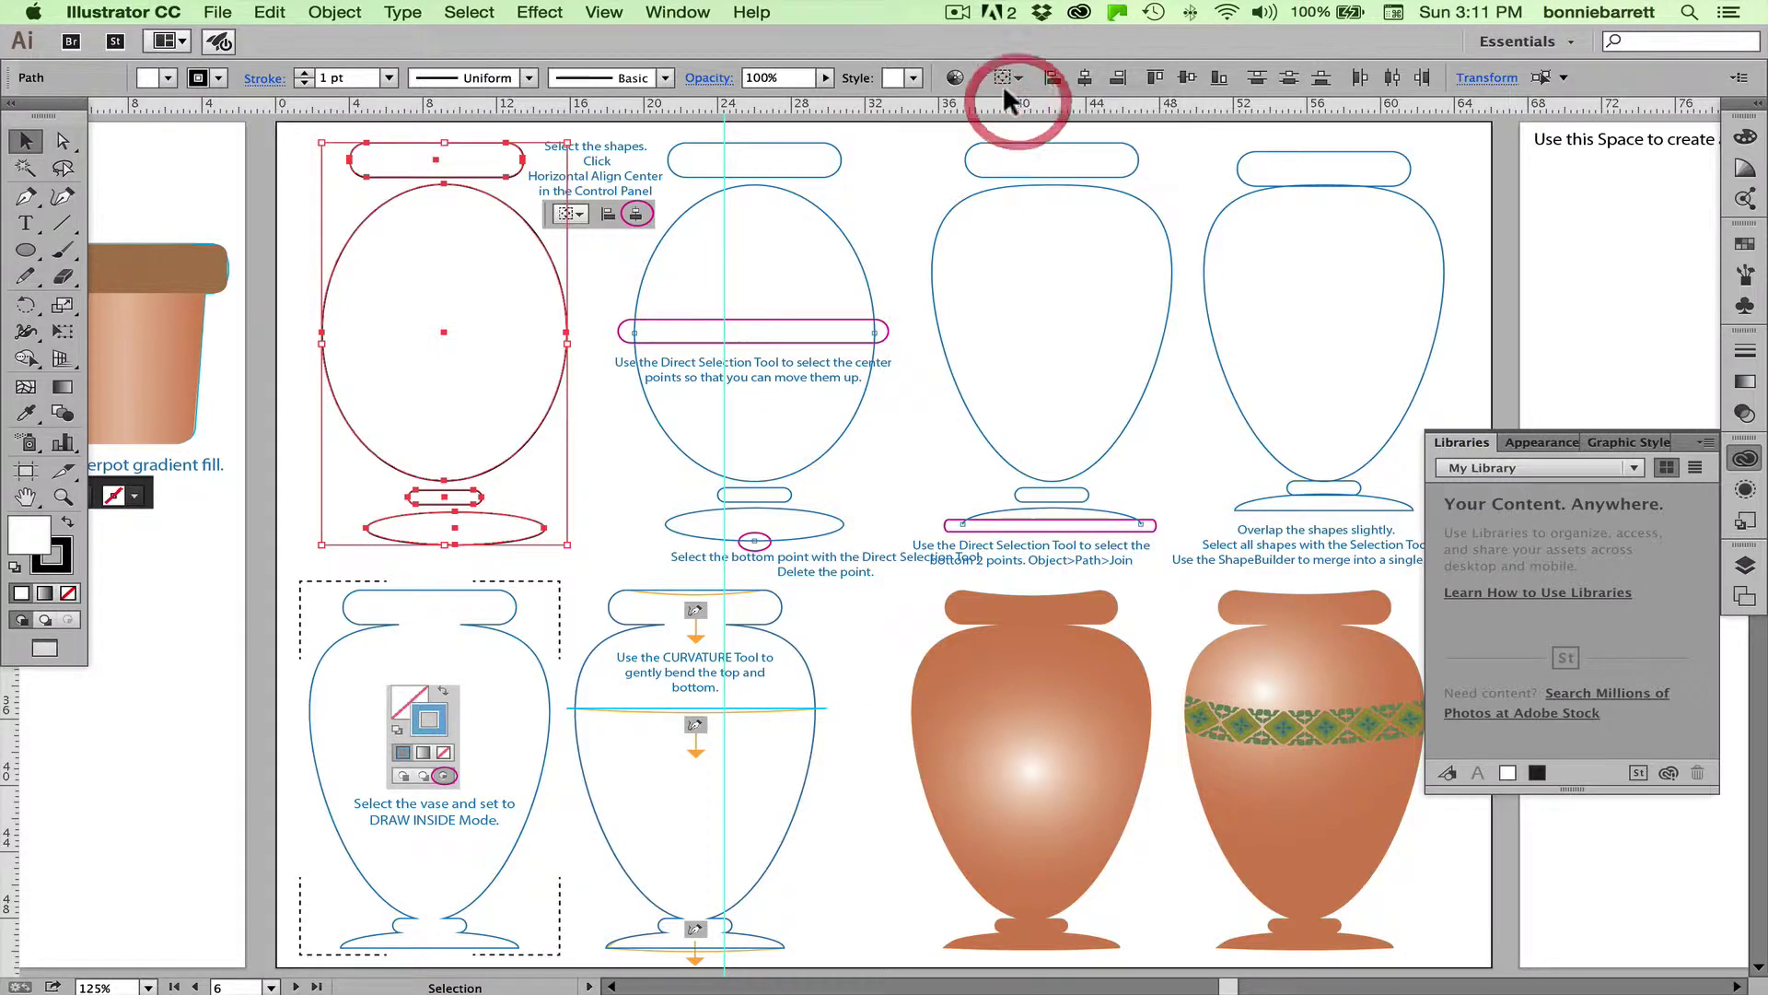
{"action": "left_click", "coordinate": [1085, 78]}
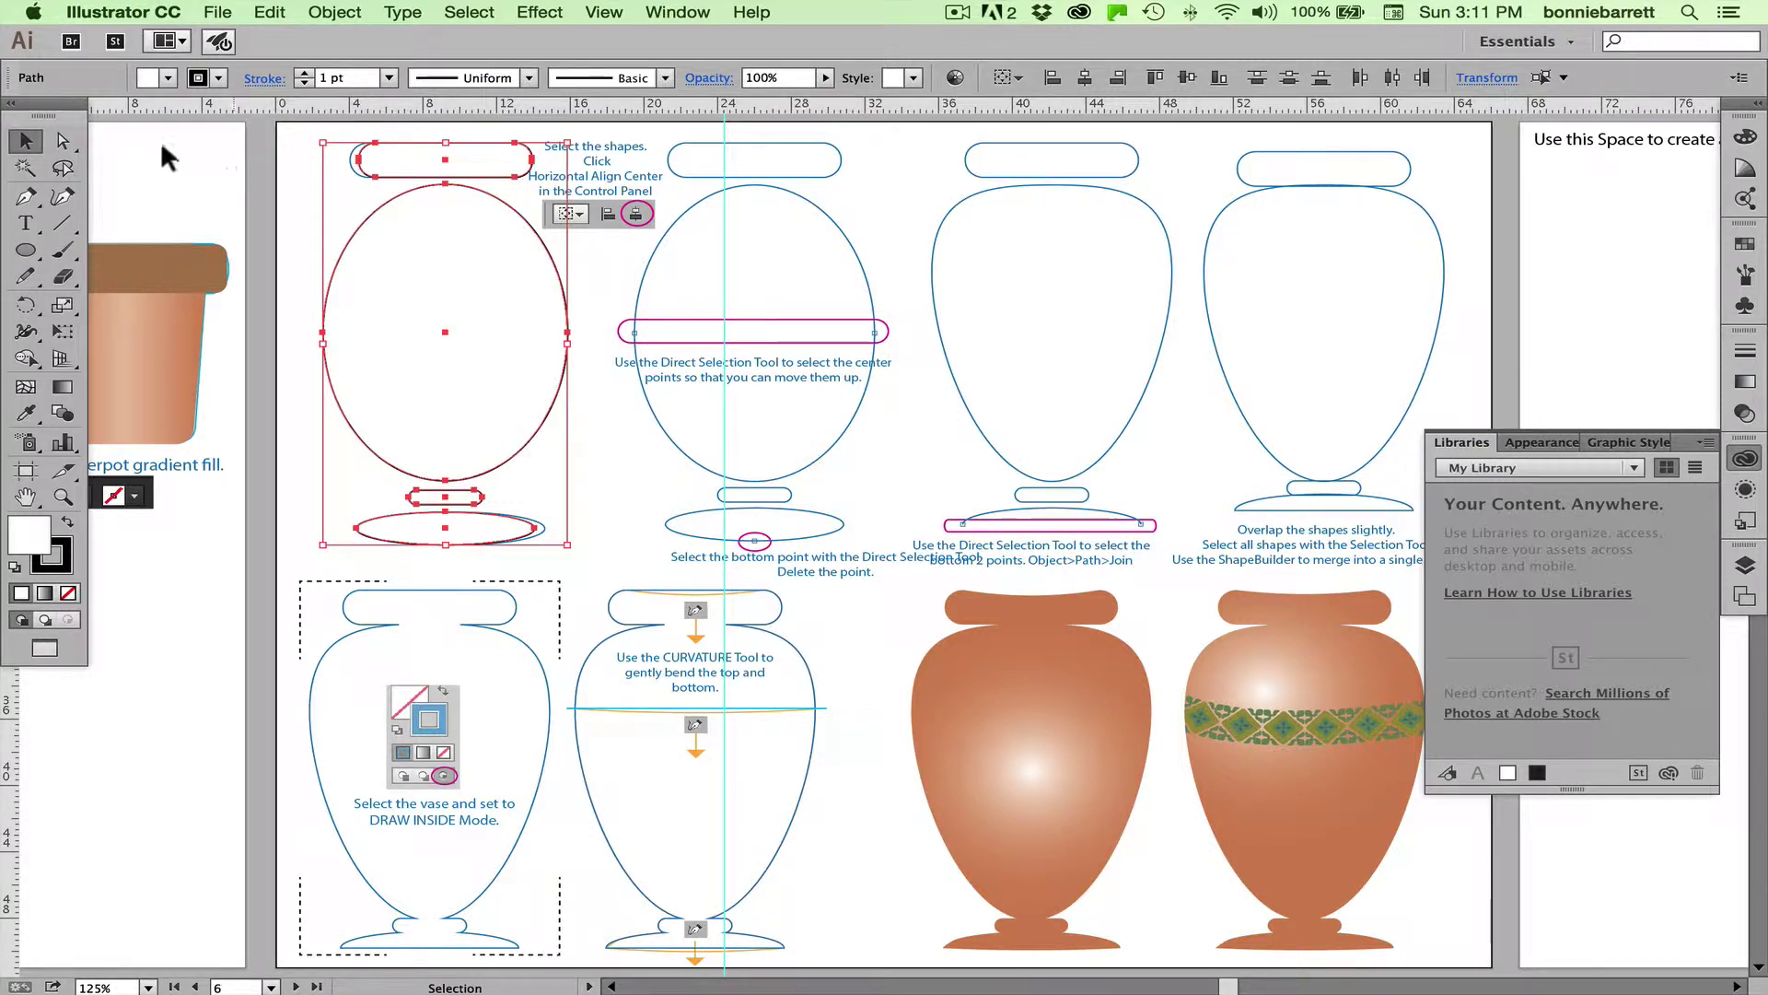
- Deselect, then select only the body ellipse's left and right anchor points with Direct Selection
{"action": "left_click", "coordinate": [63, 143]}
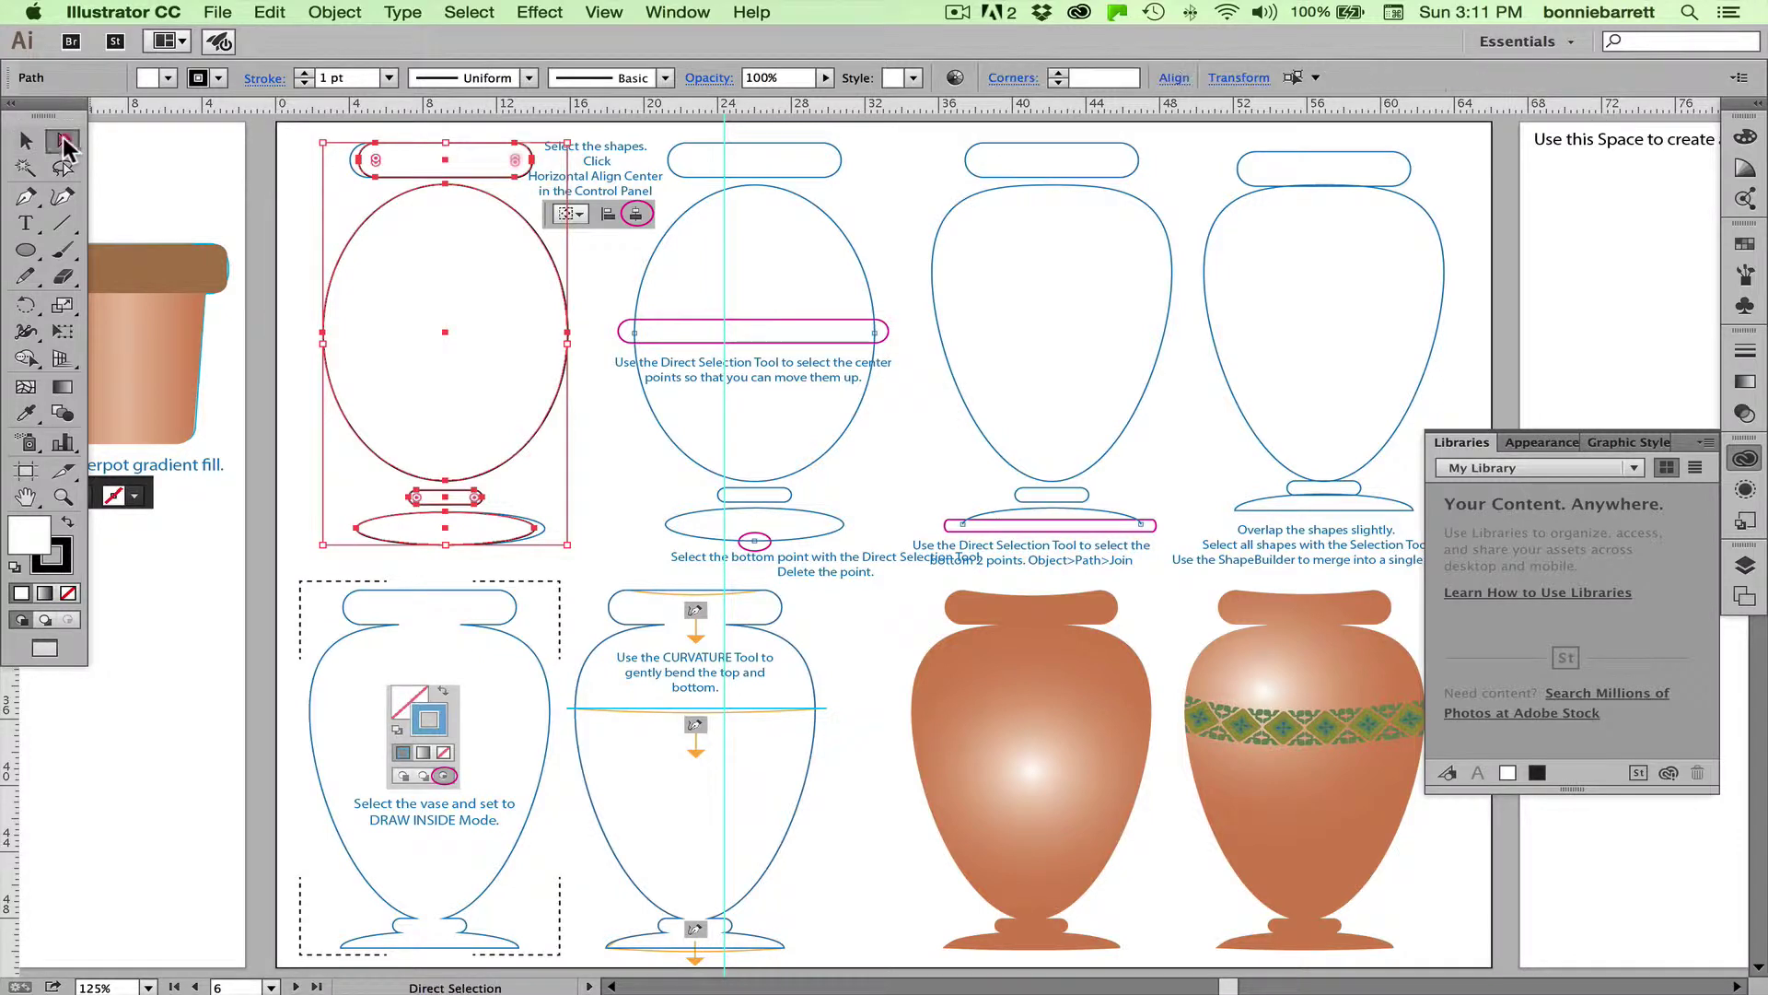
{"action": "left_click", "coordinate": [294, 291]}
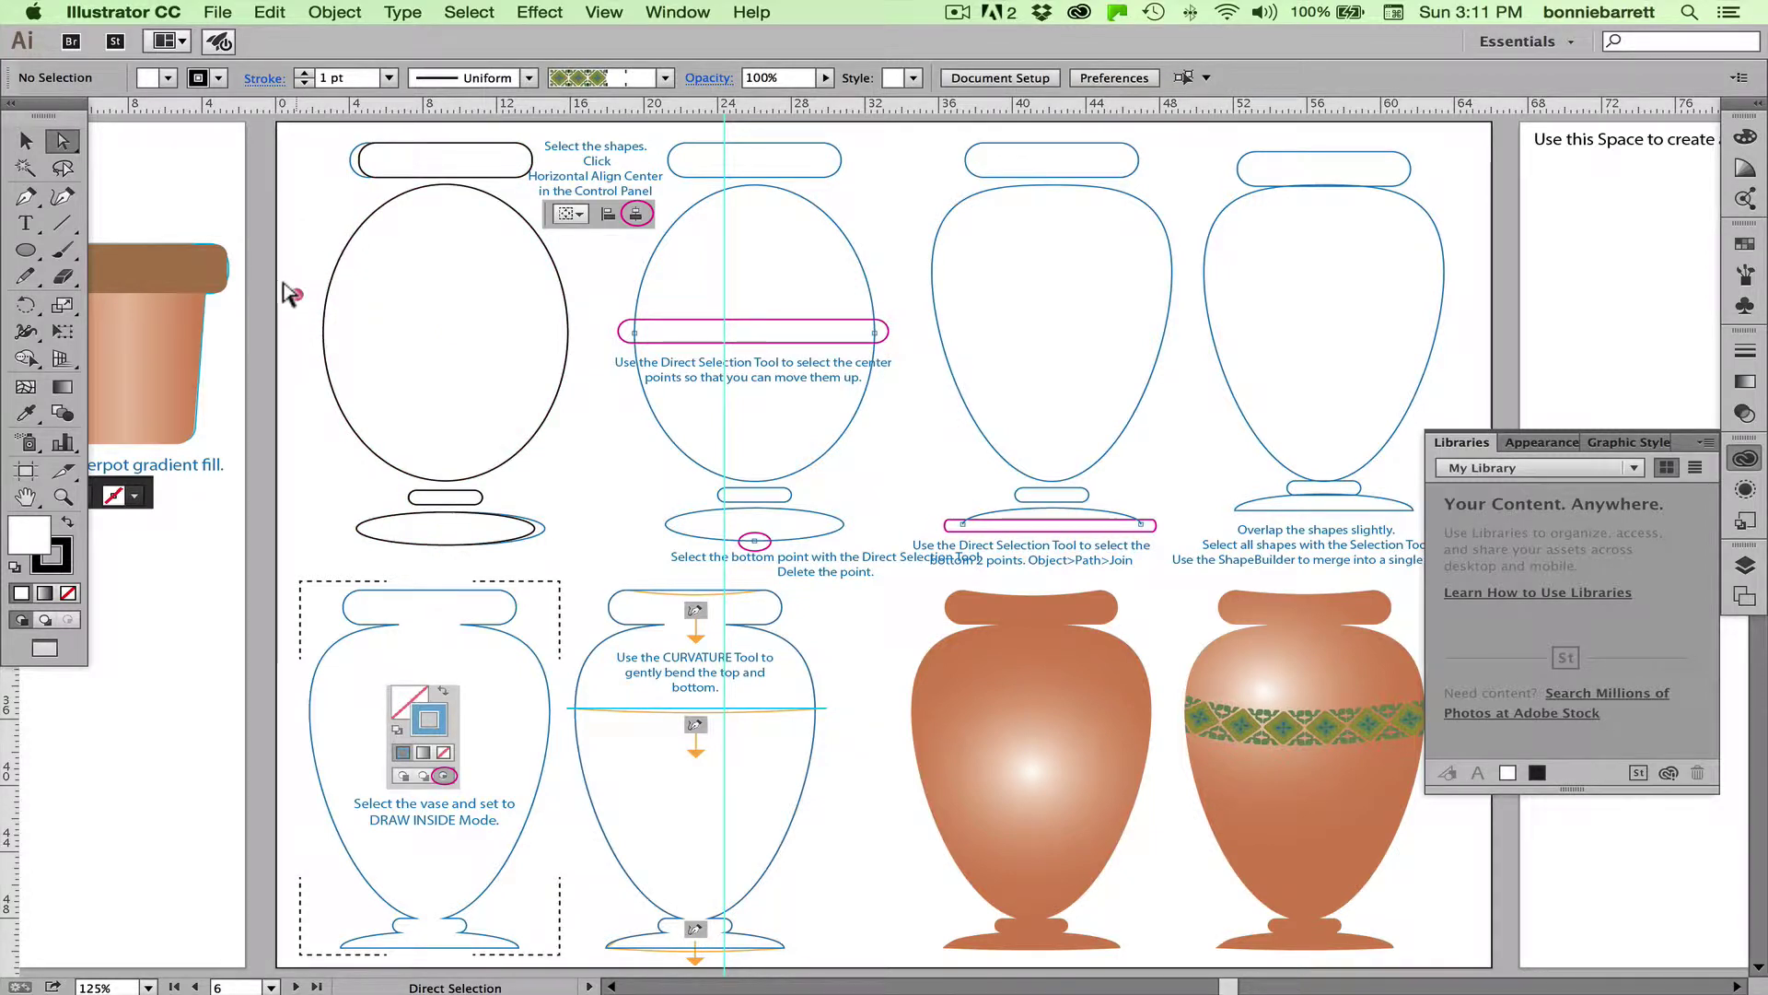
{"action": "left_click_drag", "start_coordinate": [296, 294], "coordinate": [584, 356]}
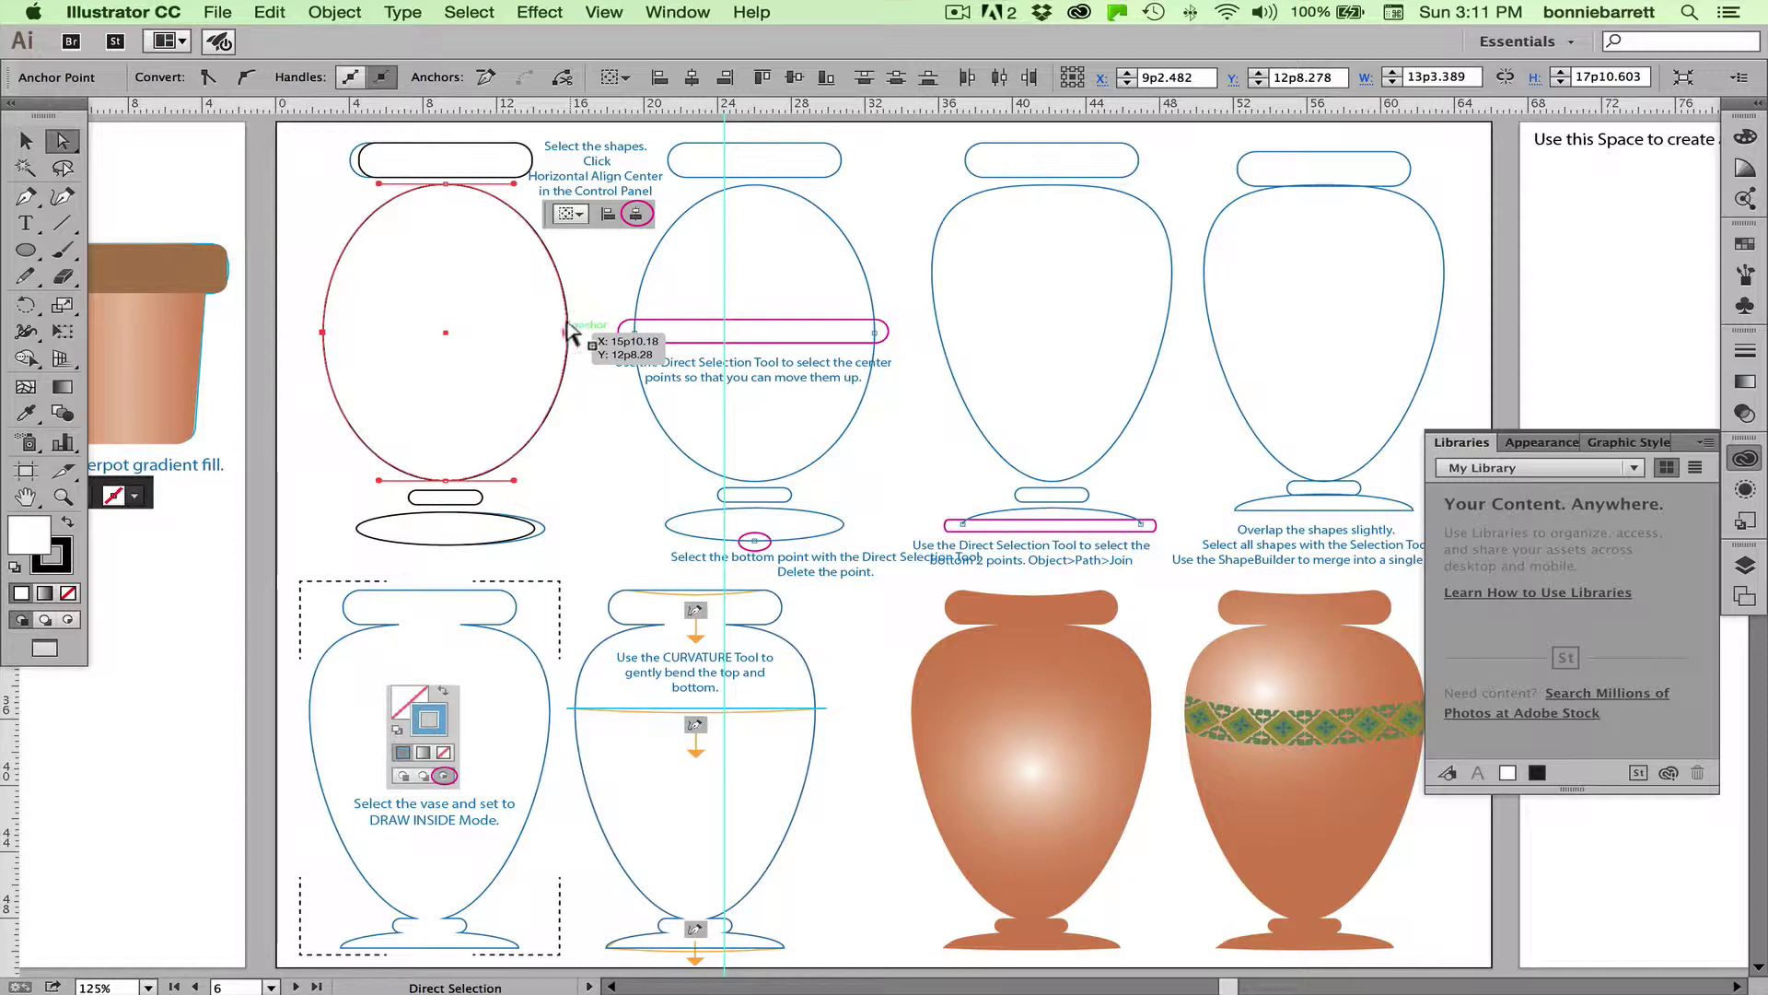
- Raise the body ellipse's side anchors five nudges so the vase tapers toward the base
{"action": "left_click", "coordinate": [565, 332], "text": "shift"}
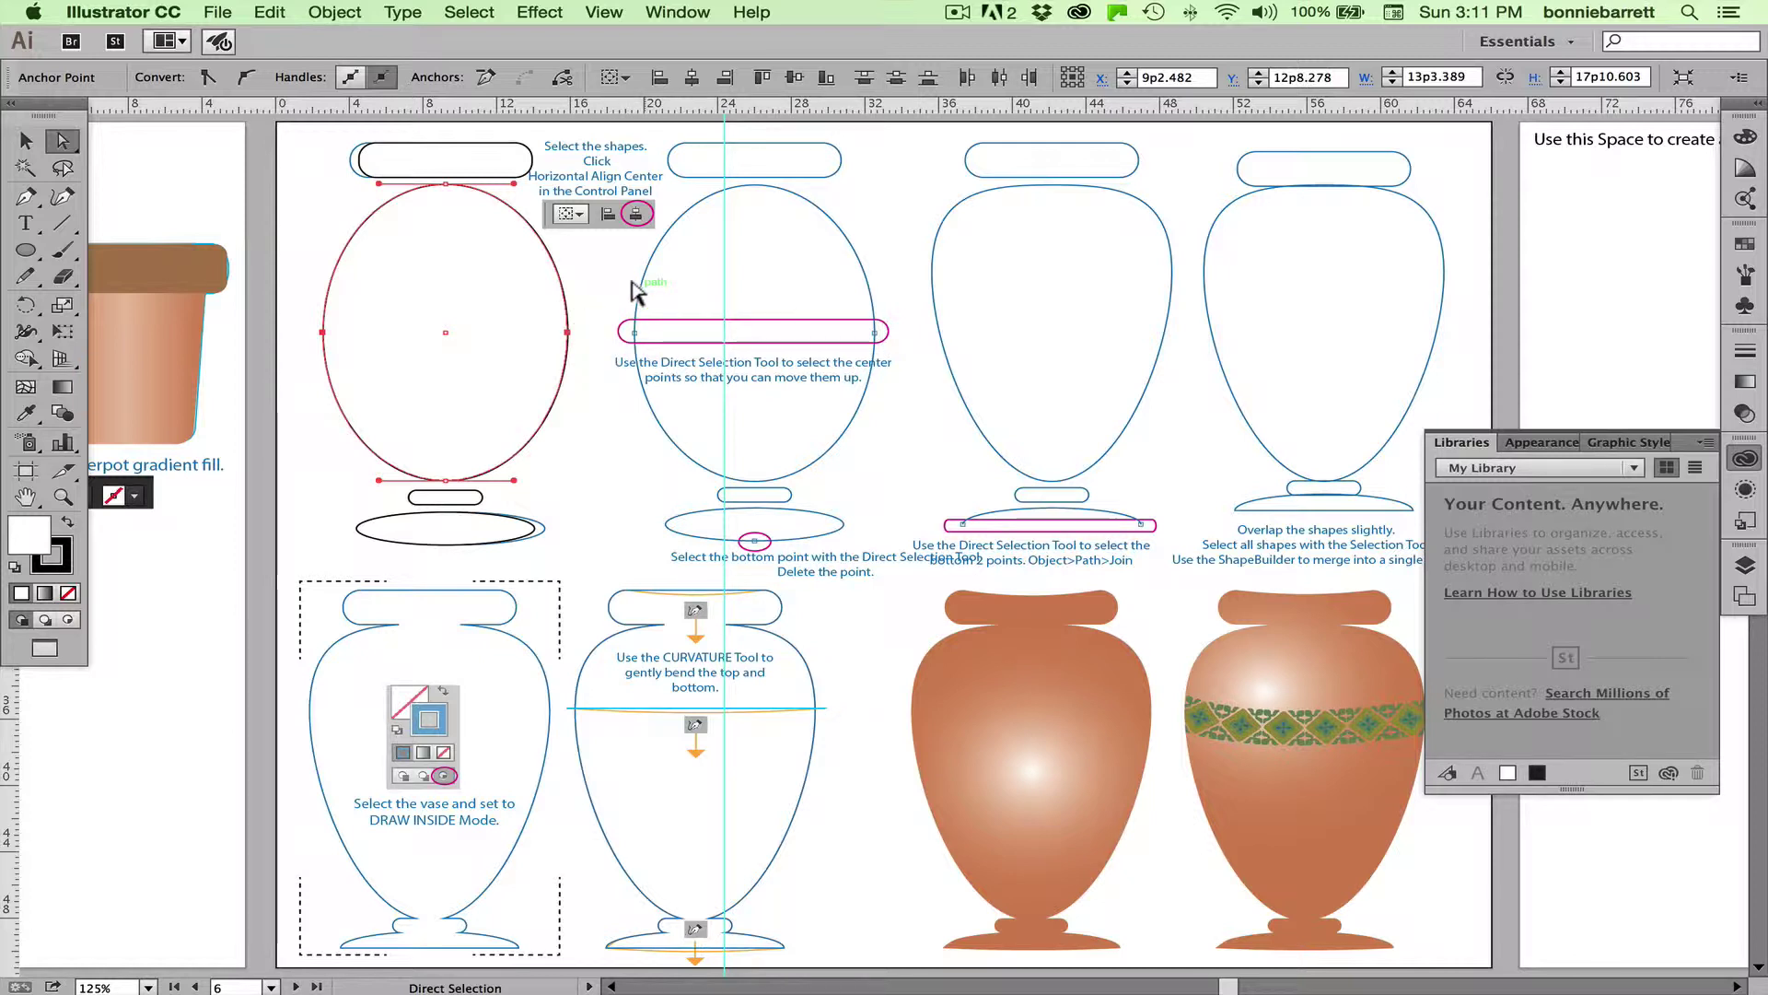
{"action": "key", "text": "Up"}
{"action": "key", "text": "Up"}
{"action": "key", "text": "Up"}
{"action": "key", "text": "Up"}
{"action": "key", "text": "Up"}
{"action": "key", "text": "Up"}
{"action": "key", "text": "Up"}
{"action": "key", "text": "Up"}
{"action": "key", "text": "Up"}
{"action": "key", "text": "Up"}
{"action": "key", "text": "Up"}
{"action": "key", "text": "Up"}
{"action": "key", "text": "Up"}
{"action": "key", "text": "Up"}
{"action": "key", "text": "Up"}
{"action": "key", "text": "Up"}
{"action": "key", "text": "Up"}
{"action": "key", "text": "Up"}
{"action": "key", "text": "Up"}
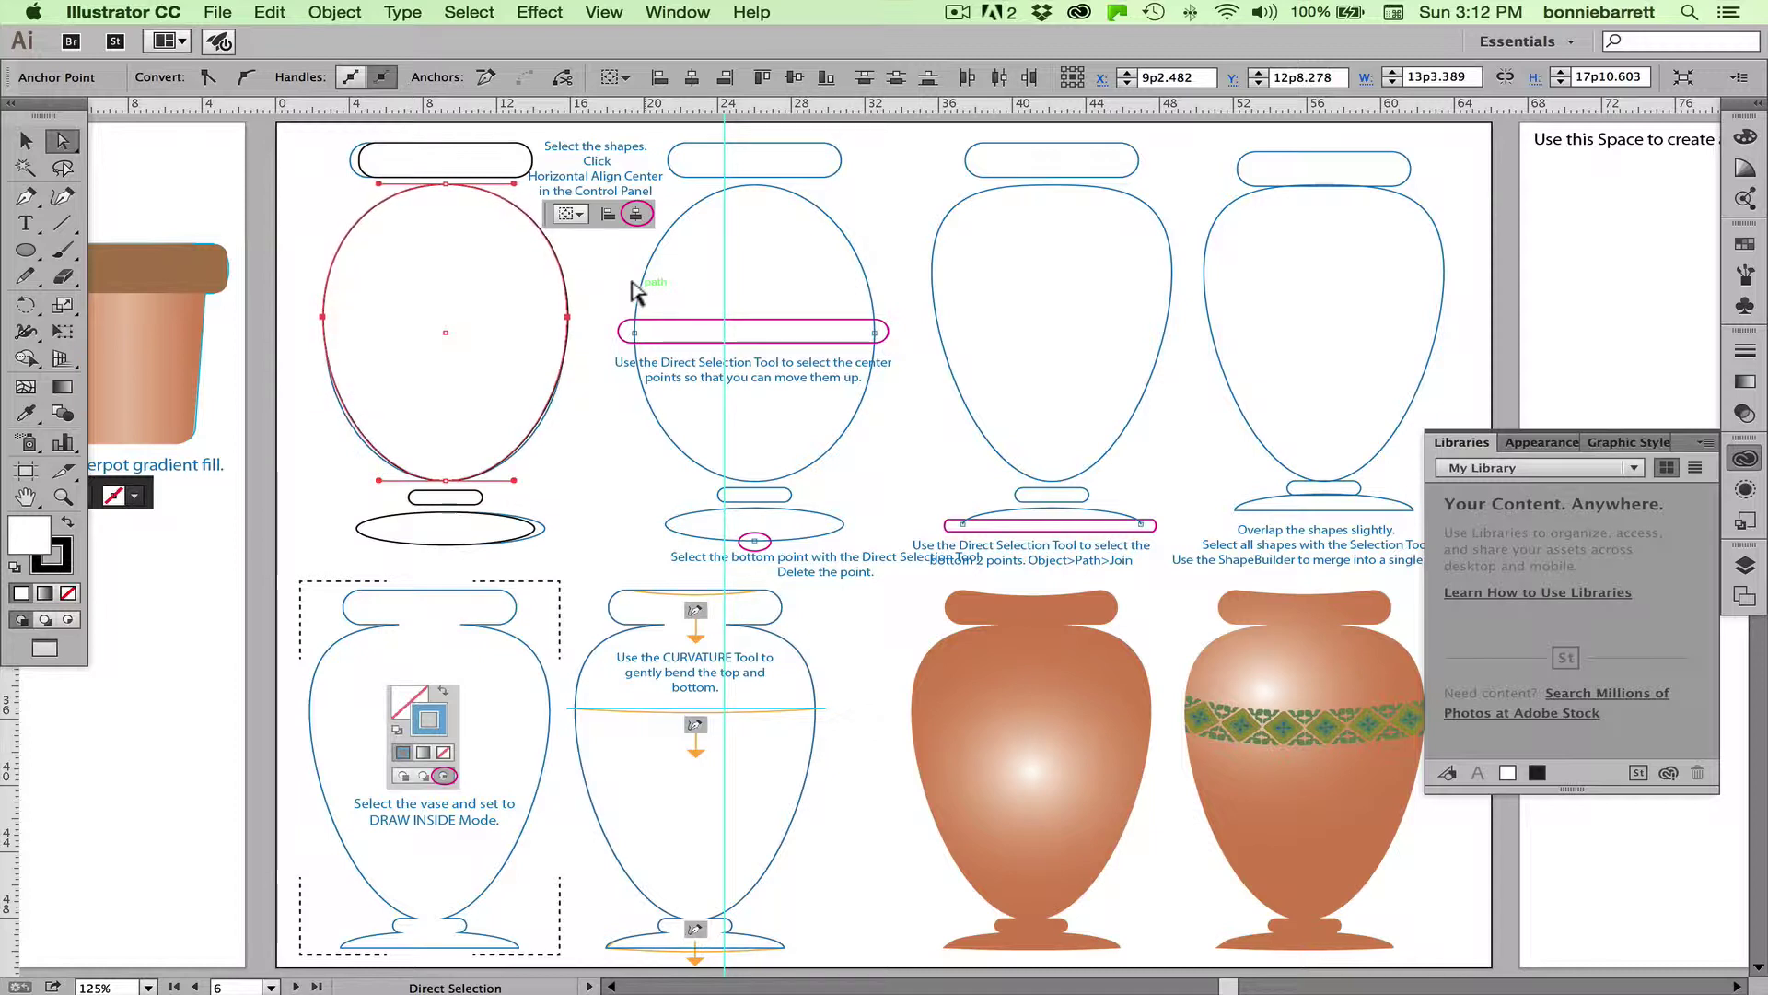
{"action": "key", "text": "Up"}
{"action": "key", "text": "Up"}
{"action": "key", "text": "Up"}
{"action": "key", "text": "Up"}
{"action": "key", "text": "Up"}
{"action": "key", "text": "Up"}
{"action": "key", "text": "Up"}
{"action": "key", "text": "Up"}
{"action": "key", "text": "Up"}
{"action": "key", "text": "Up"}
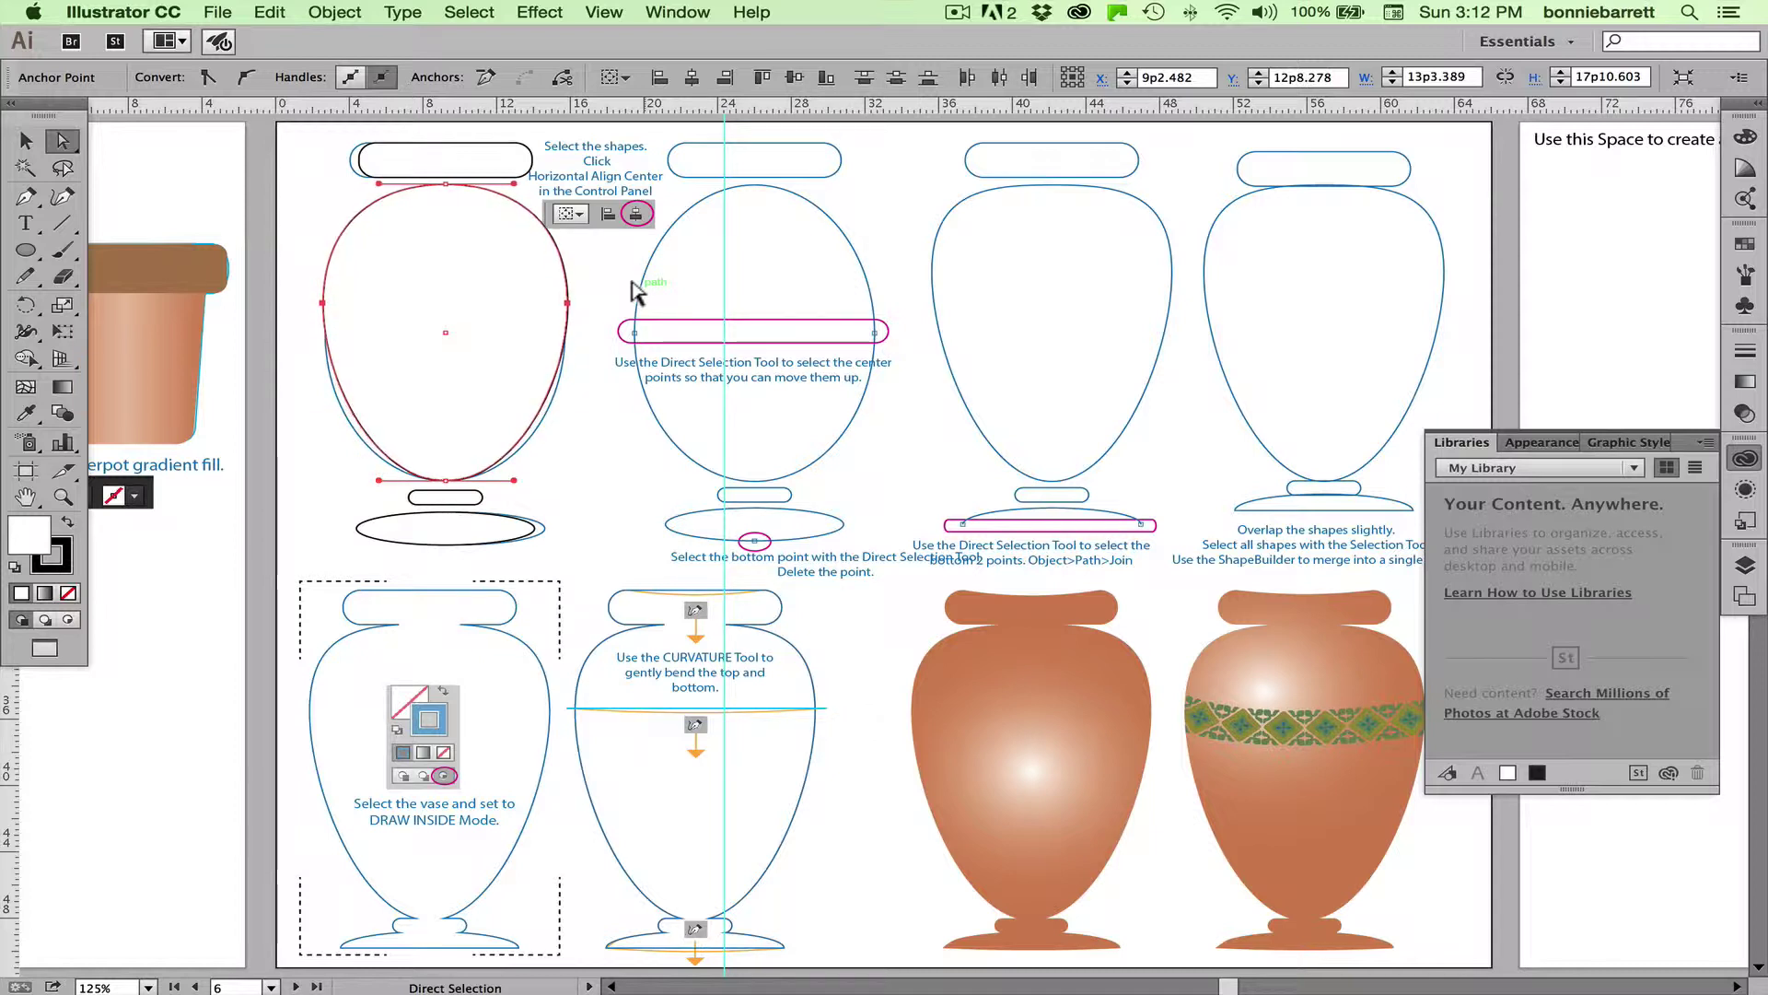
{"action": "key", "text": "Up"}
{"action": "key", "text": "Up"}
{"action": "key", "text": "Up"}
{"action": "key", "text": "Up"}
{"action": "key", "text": "Up"}
{"action": "key", "text": "Up"}
{"action": "key", "text": "Up"}
{"action": "key", "text": "Up"}
{"action": "key", "text": "Up"}
{"action": "key", "text": "Up"}
{"action": "key", "text": "Up"}
{"action": "key", "text": "Up"}
{"action": "key", "text": "Up"}
{"action": "key", "text": "Up"}
{"action": "key", "text": "Up"}
{"action": "key", "text": "Up"}
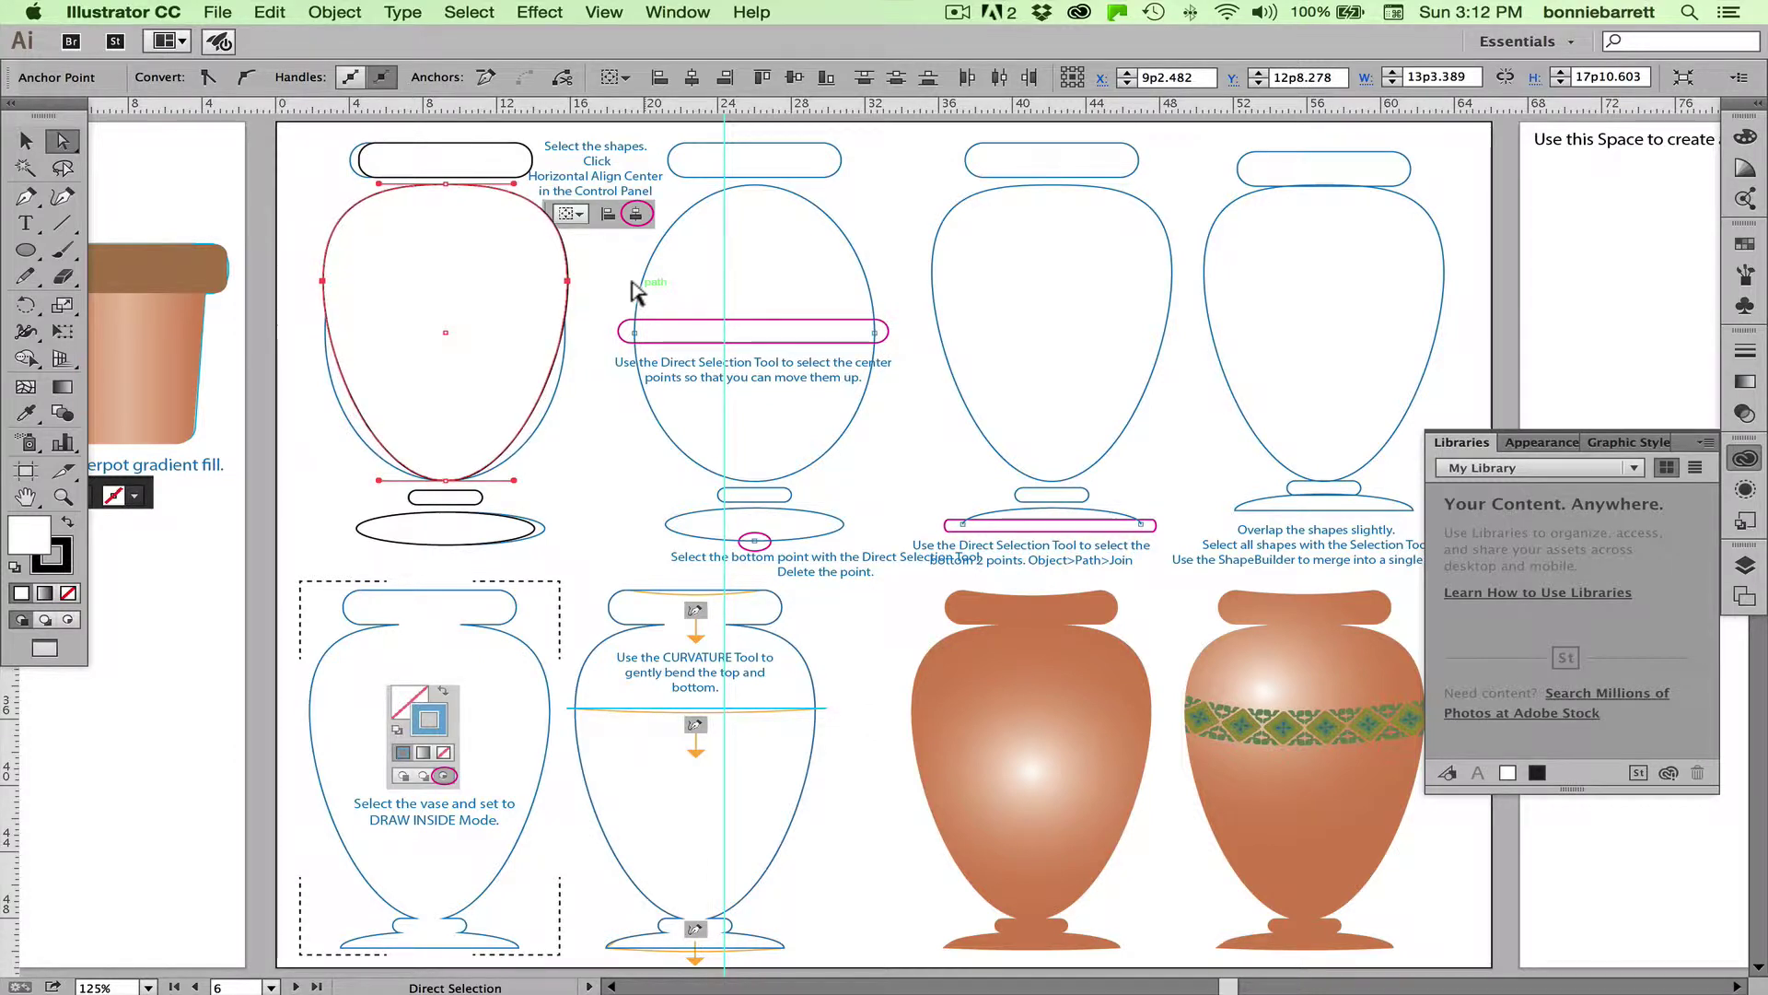
{"action": "key", "text": "Up"}
{"action": "key", "text": "Up"}
{"action": "key", "text": "Up"}
{"action": "key", "text": "Up"}
{"action": "key", "text": "Up"}
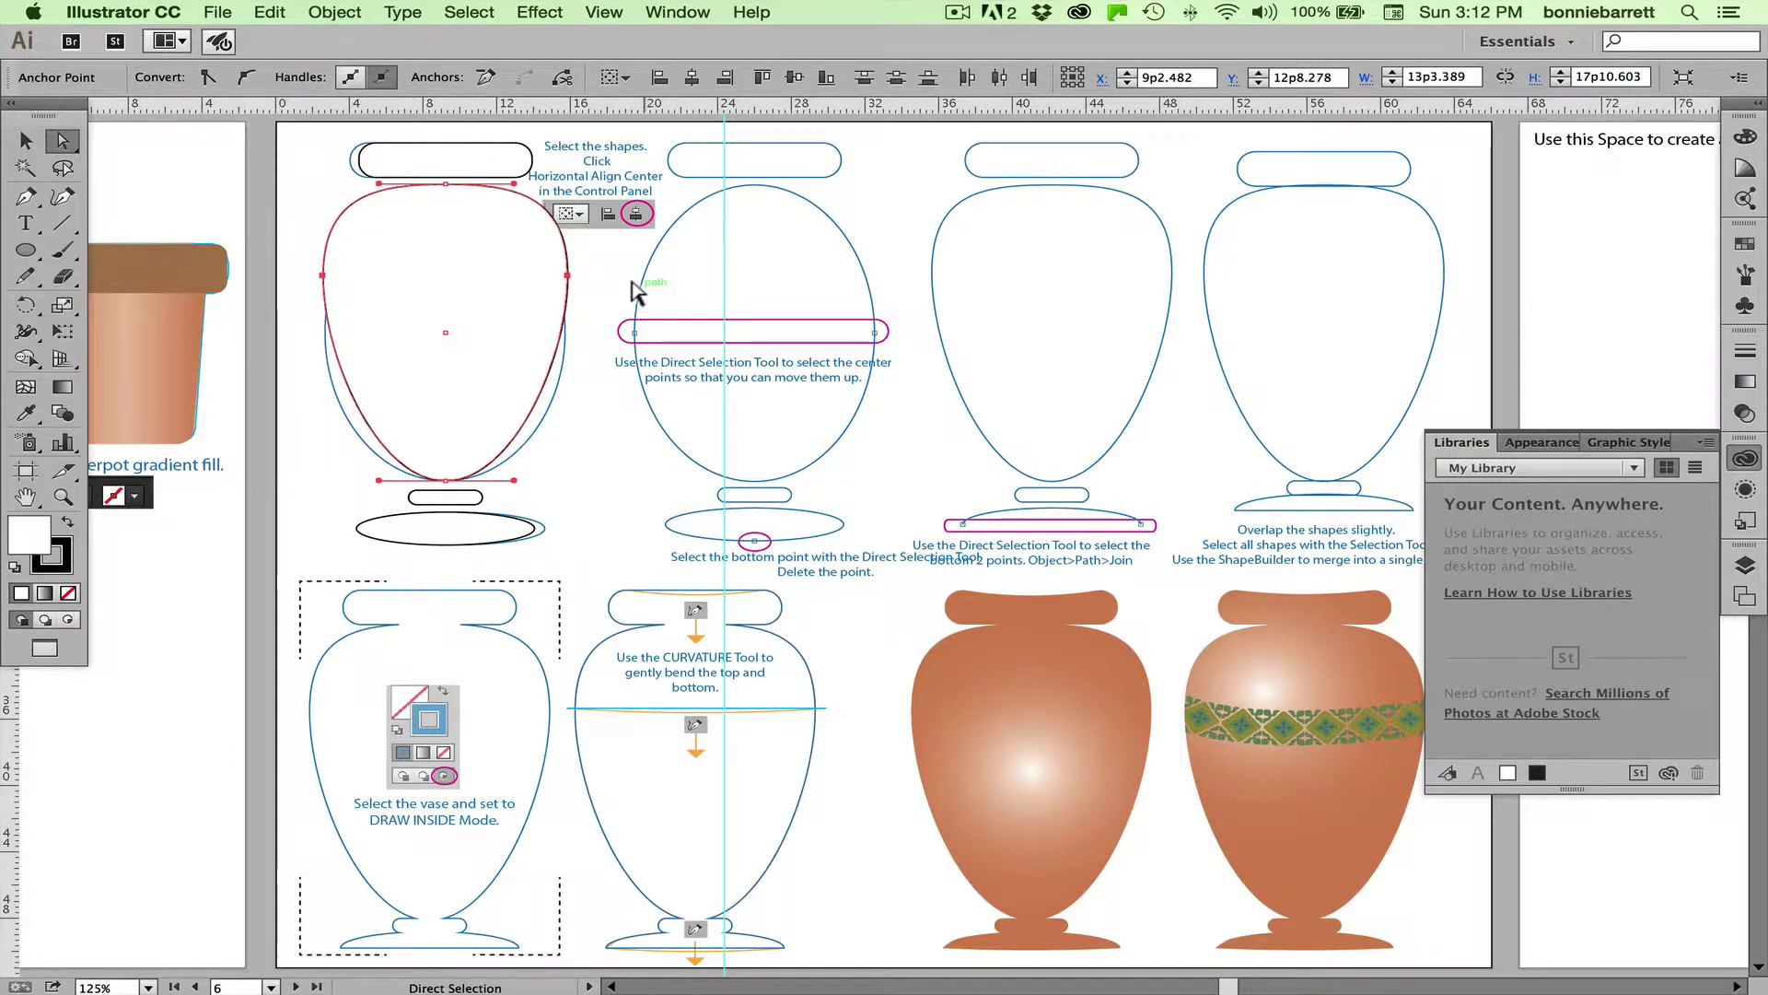
{"action": "key", "text": "Up"}
{"action": "key", "text": "Up"}
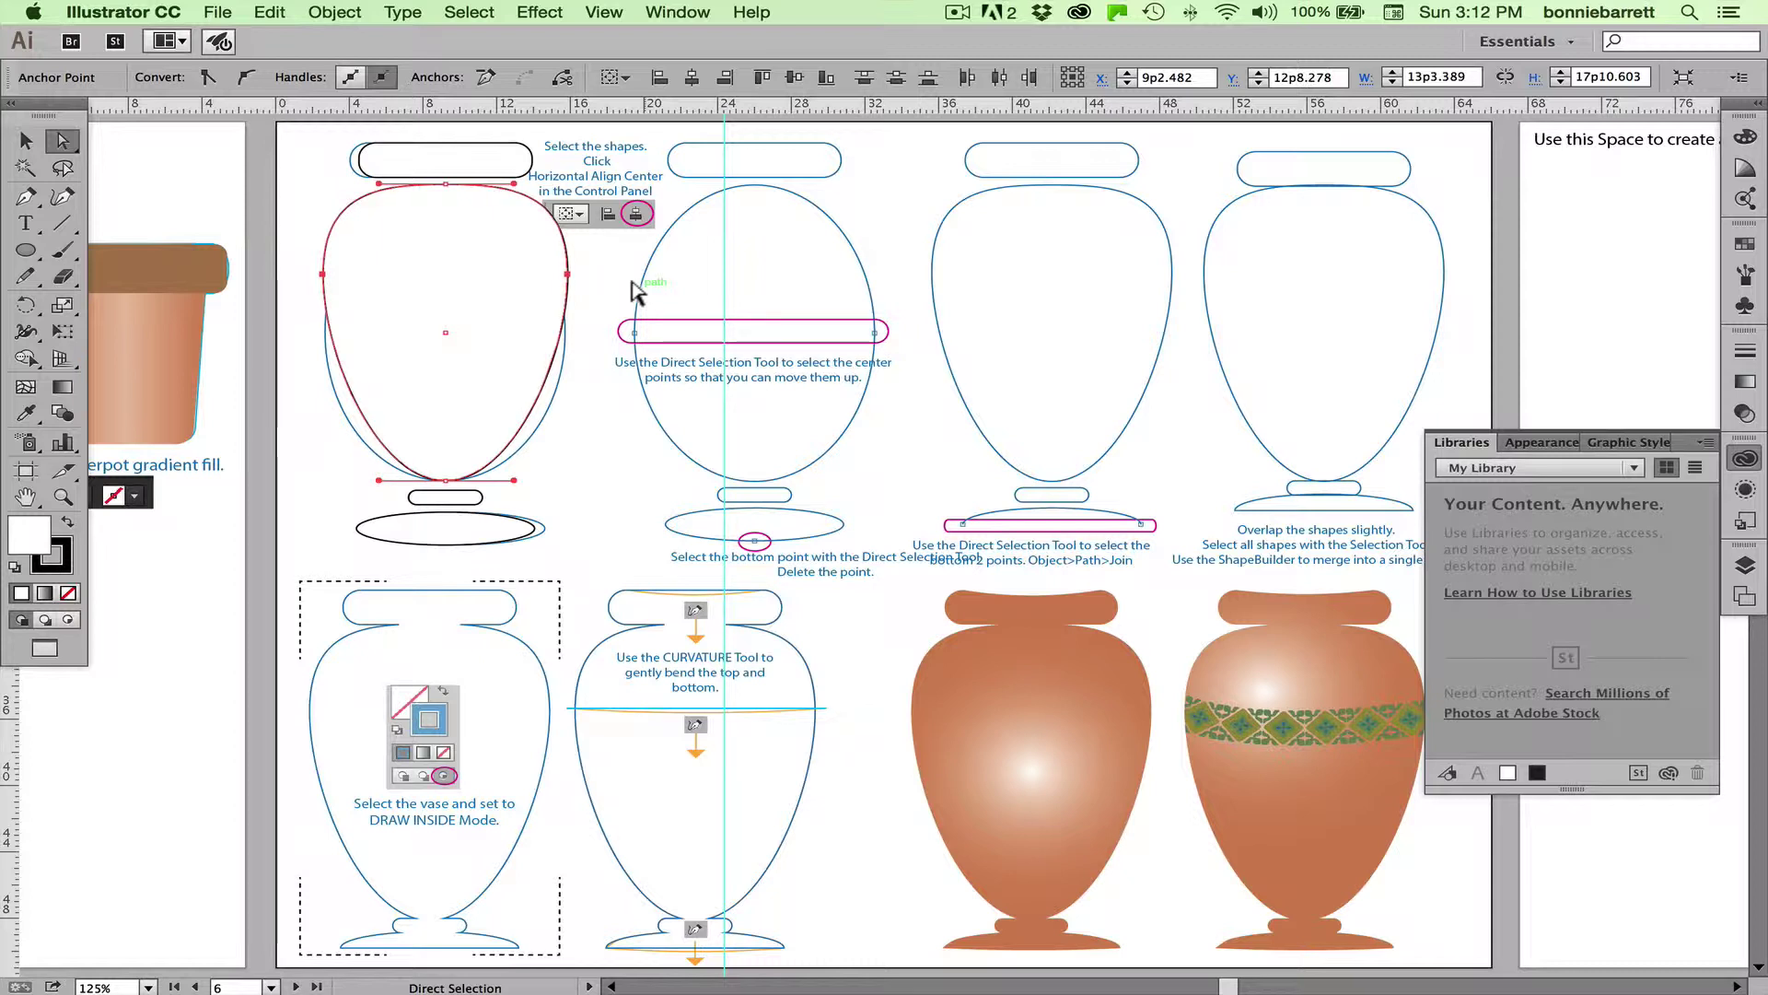
{"action": "scroll", "coordinate": [406, 216], "scroll_direction": "up", "scroll_amount": 1}
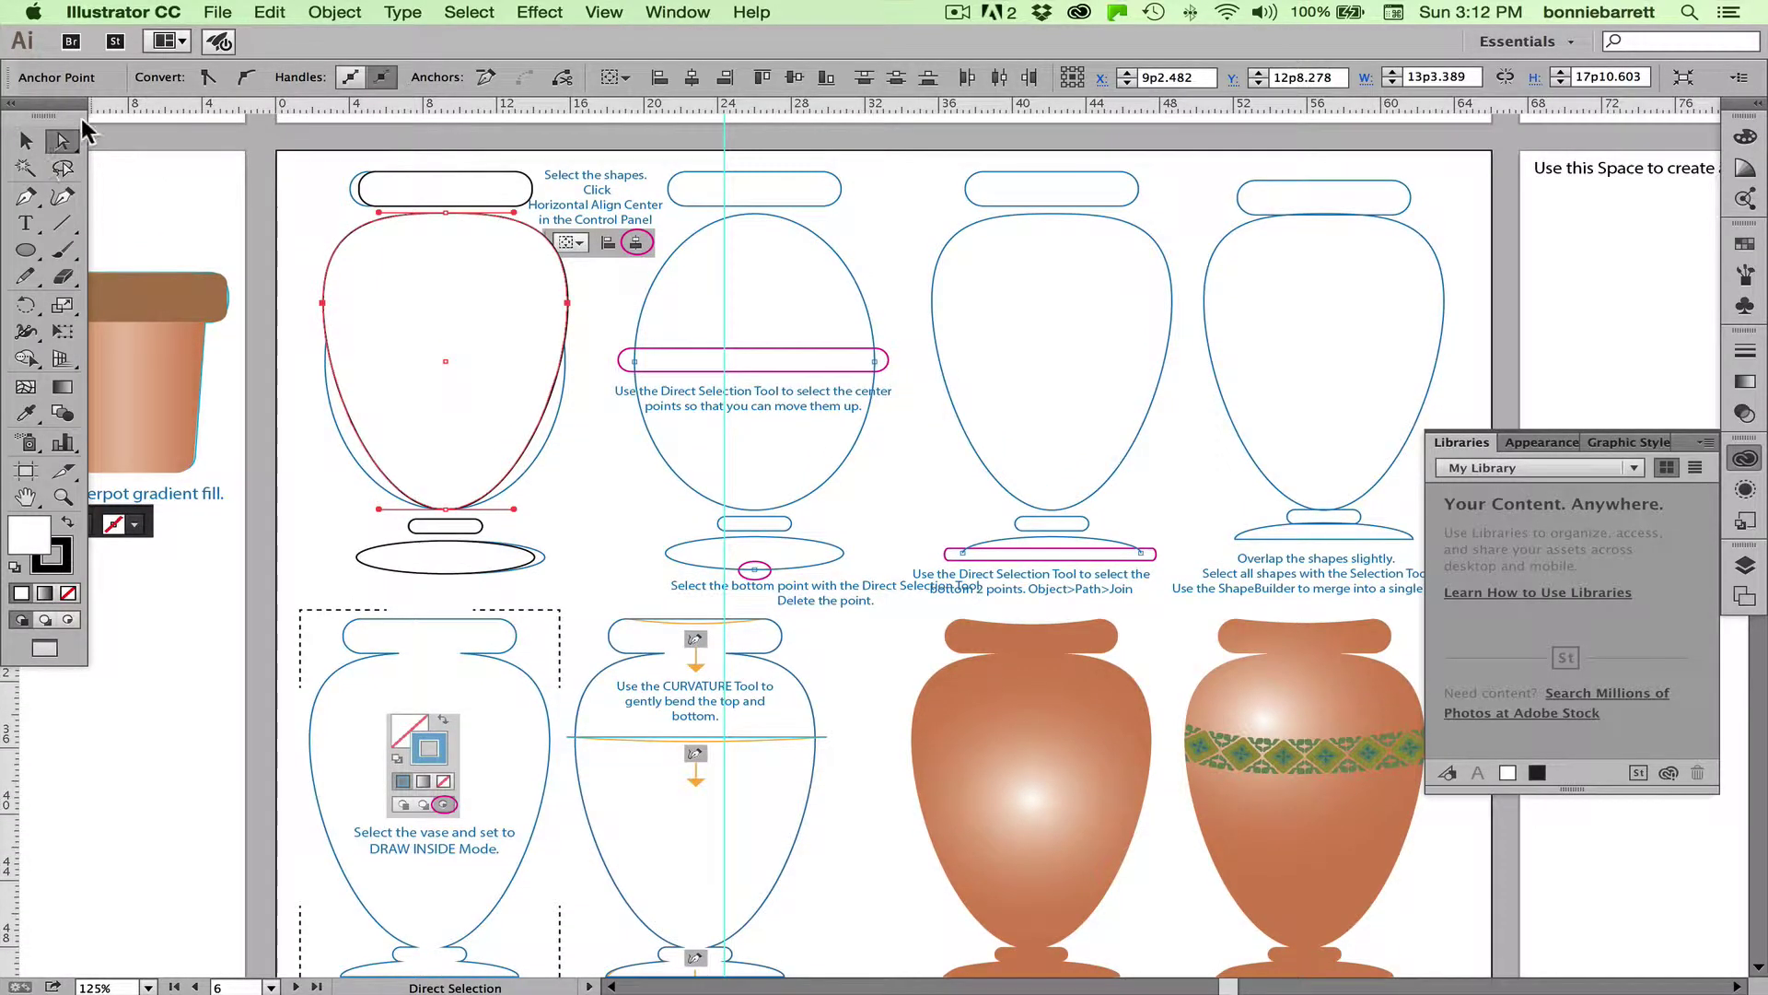
{"action": "left_click", "coordinate": [26, 143]}
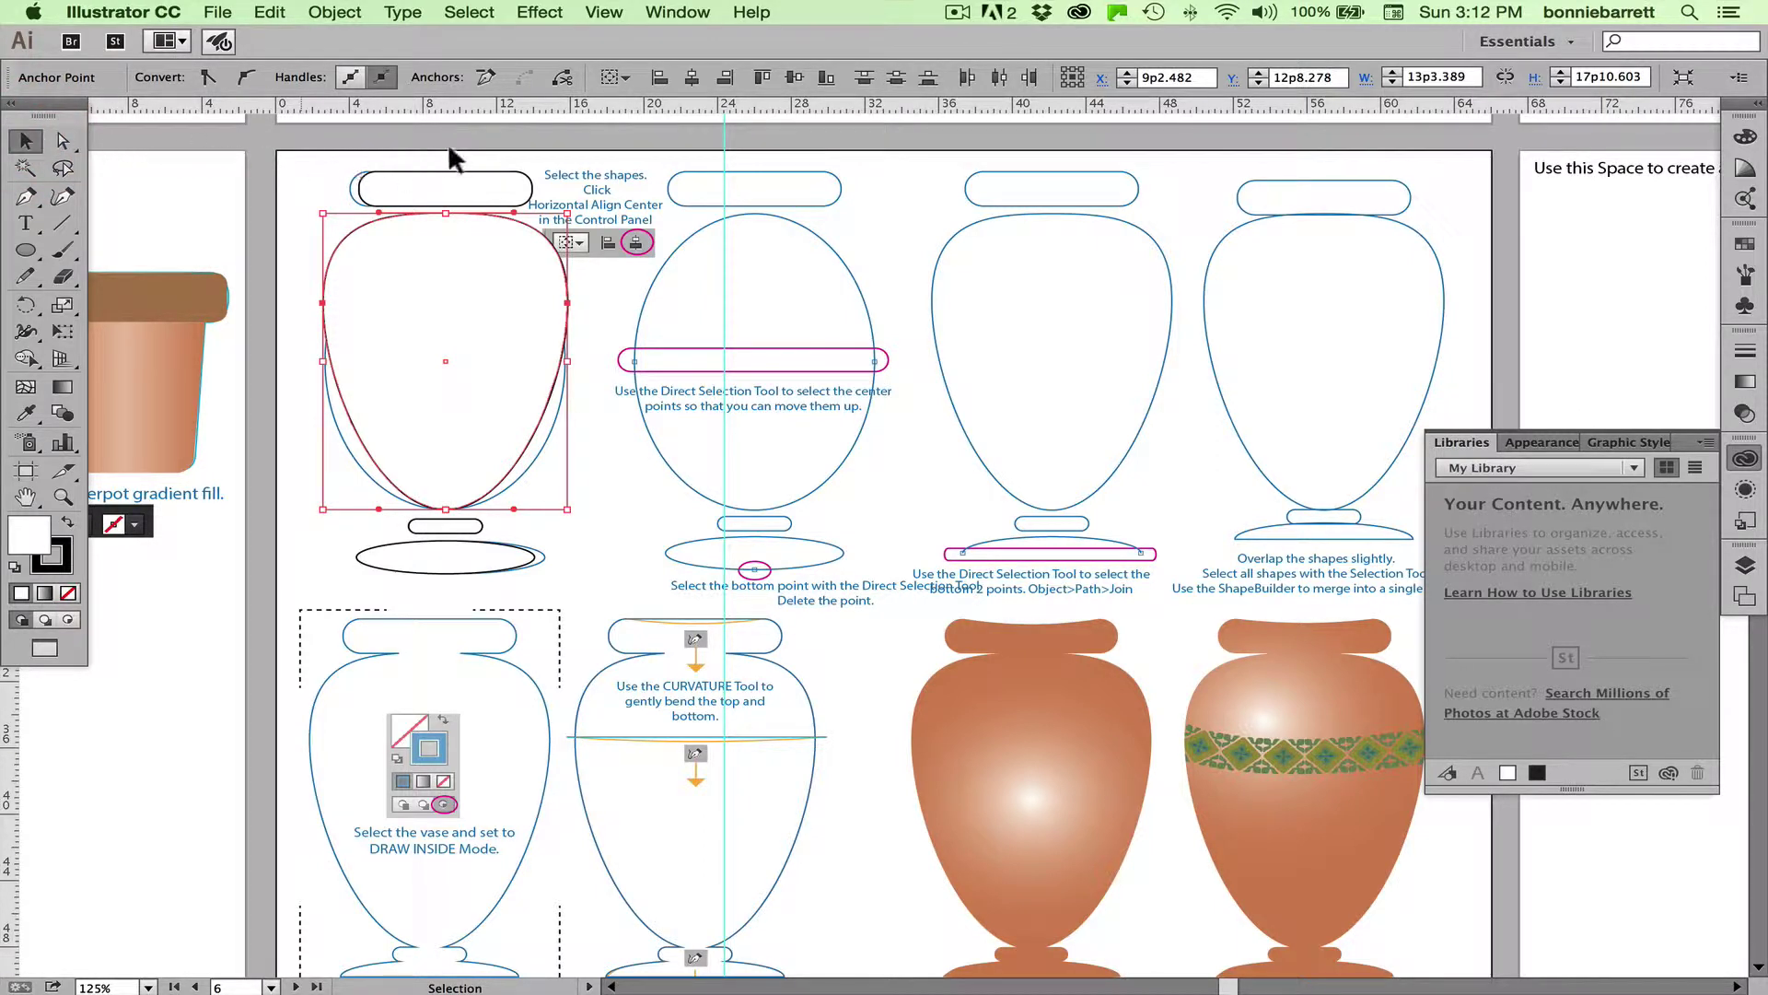
- Nudge the top-lip rounded rectangle down three steps so it rests on the vase body
{"action": "left_click", "coordinate": [62, 497]}
{"action": "left_click_drag", "start_coordinate": [350, 173], "coordinate": [630, 302]}
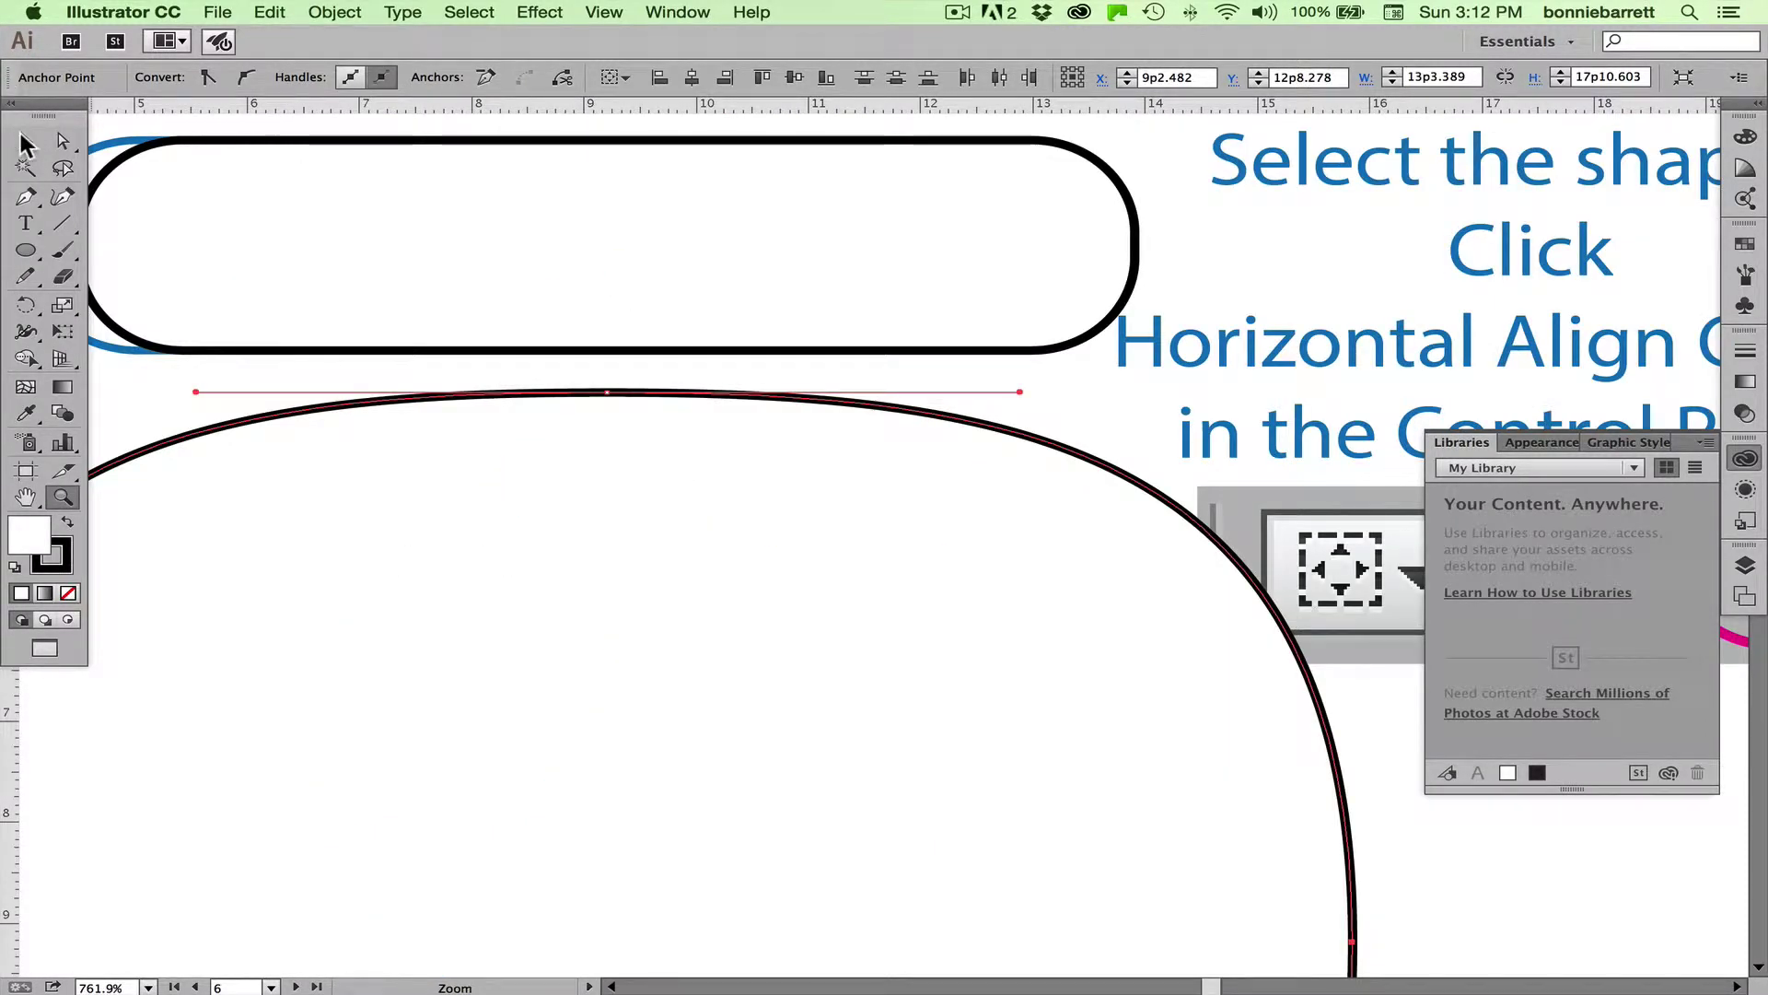
{"action": "left_click", "coordinate": [25, 143]}
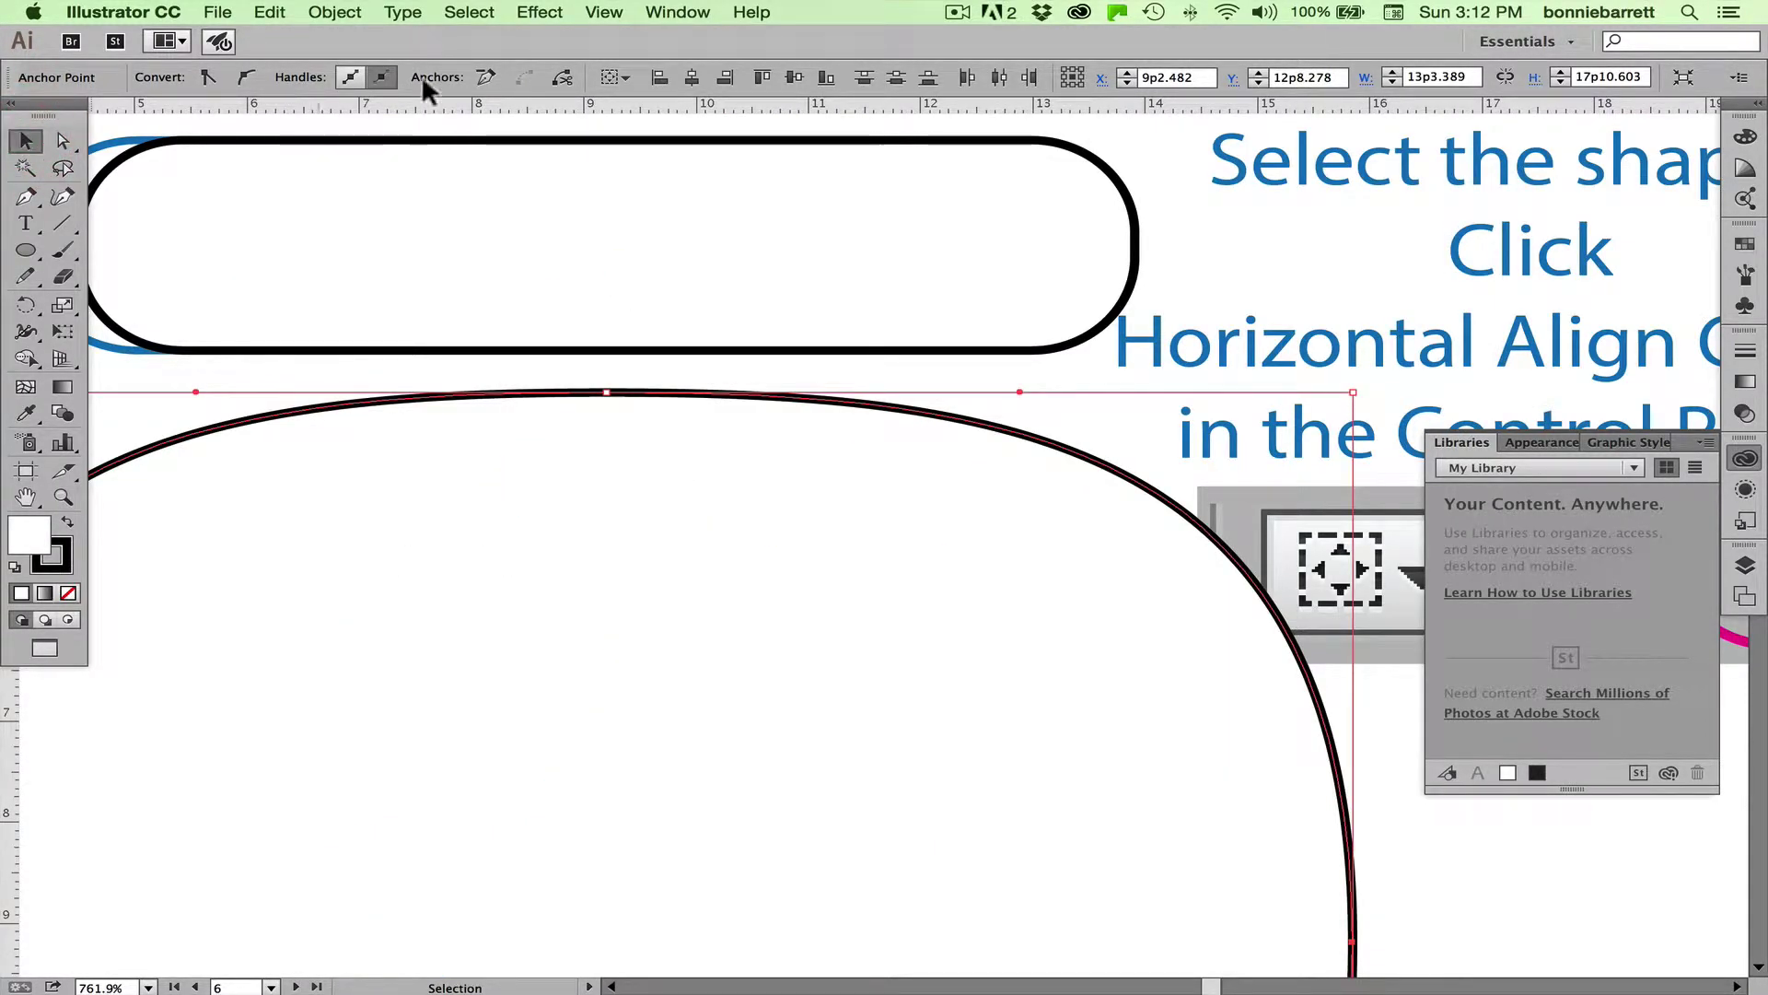
{"action": "left_click", "coordinate": [485, 134]}
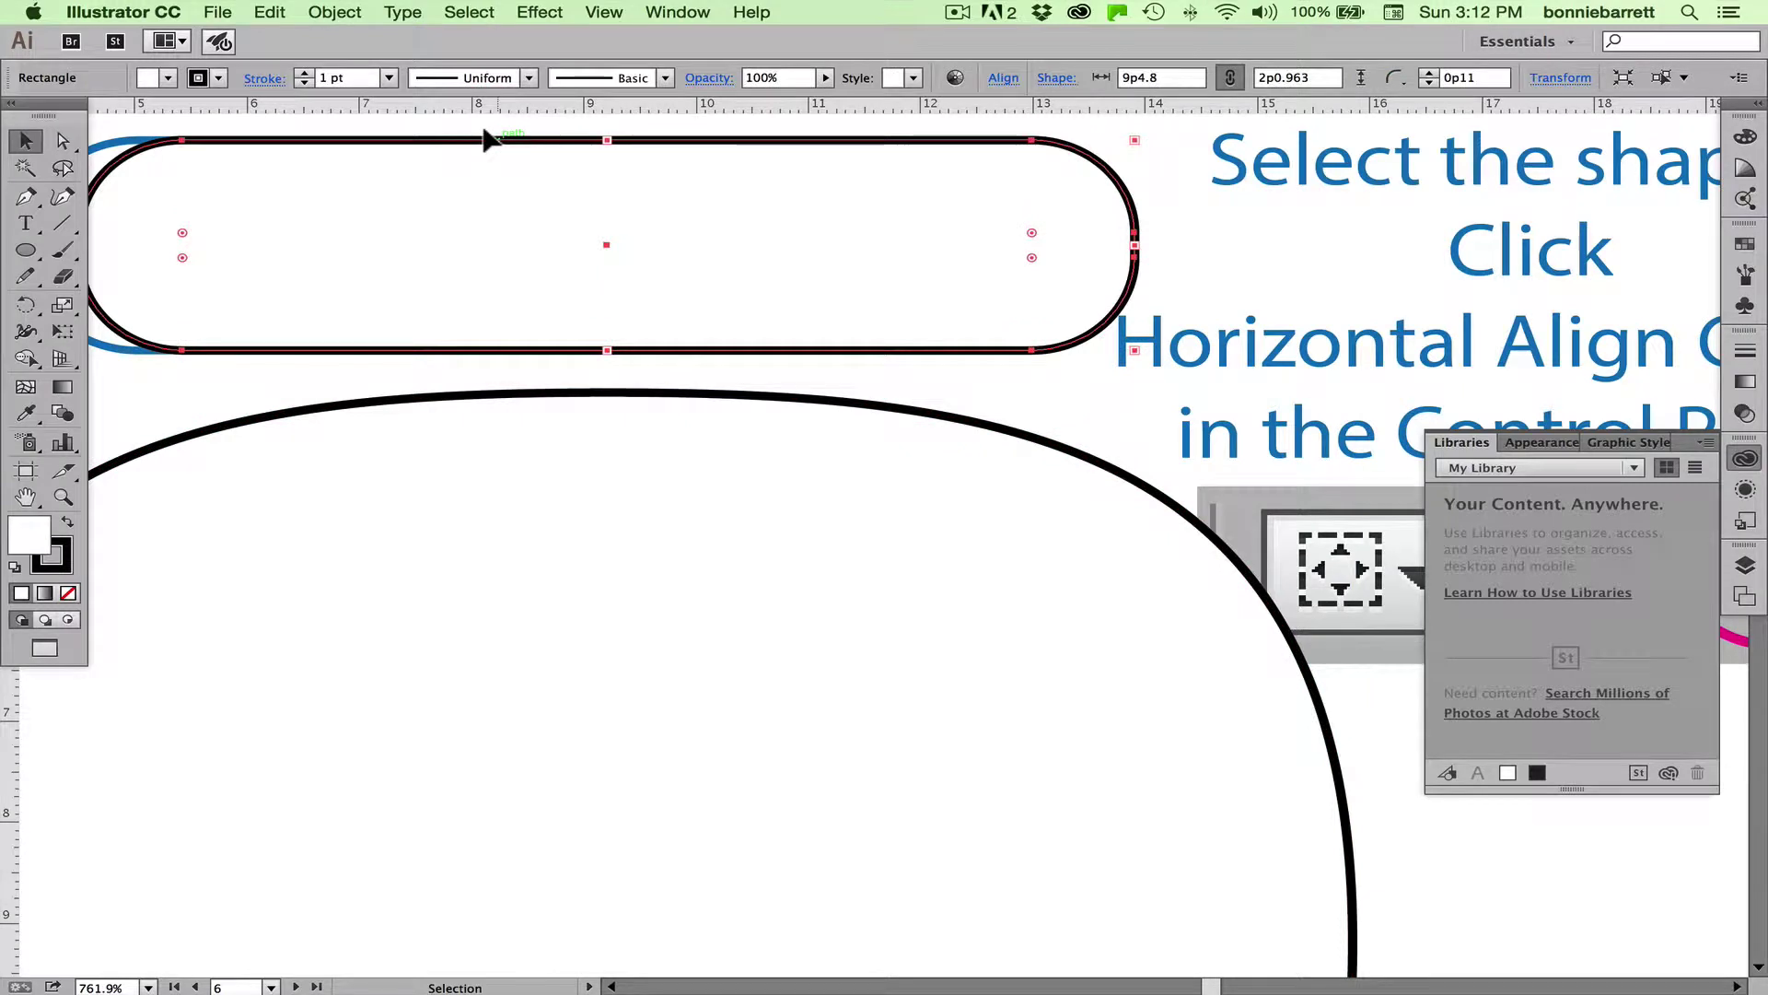
{"action": "key", "text": "Down"}
{"action": "key", "text": "Down"}
{"action": "key", "text": "Down"}
{"action": "key", "text": "Down"}
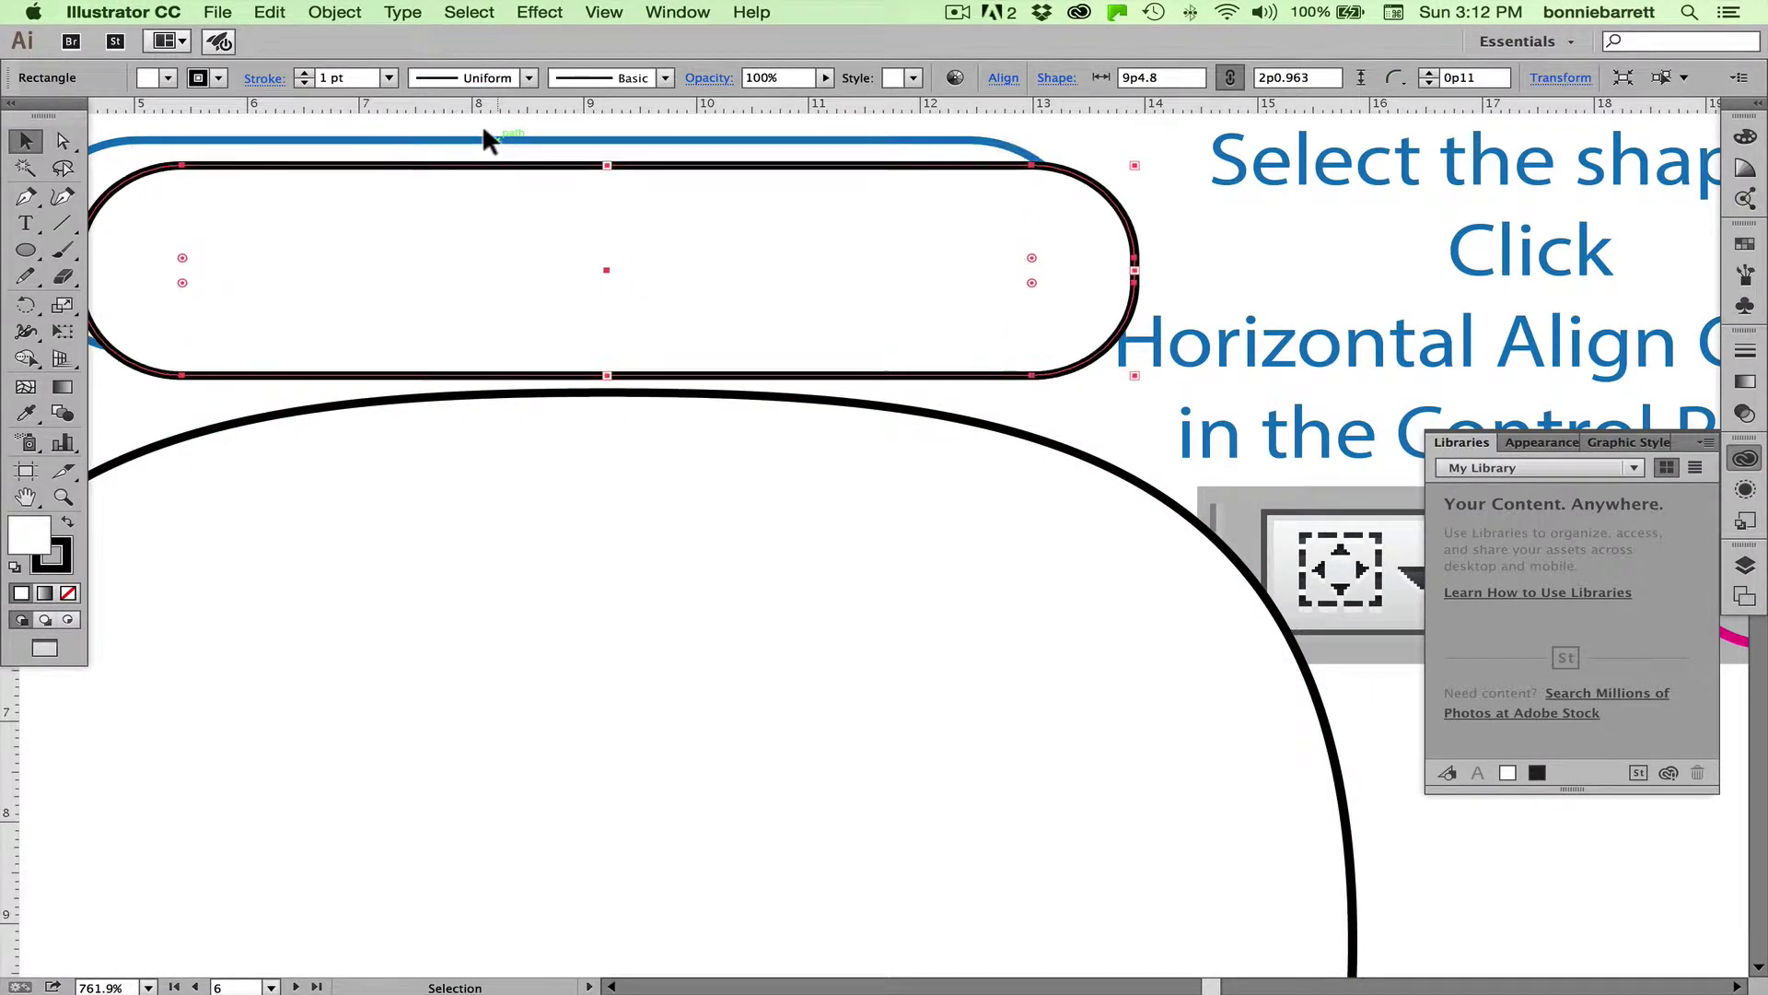
{"action": "key", "text": "Down"}
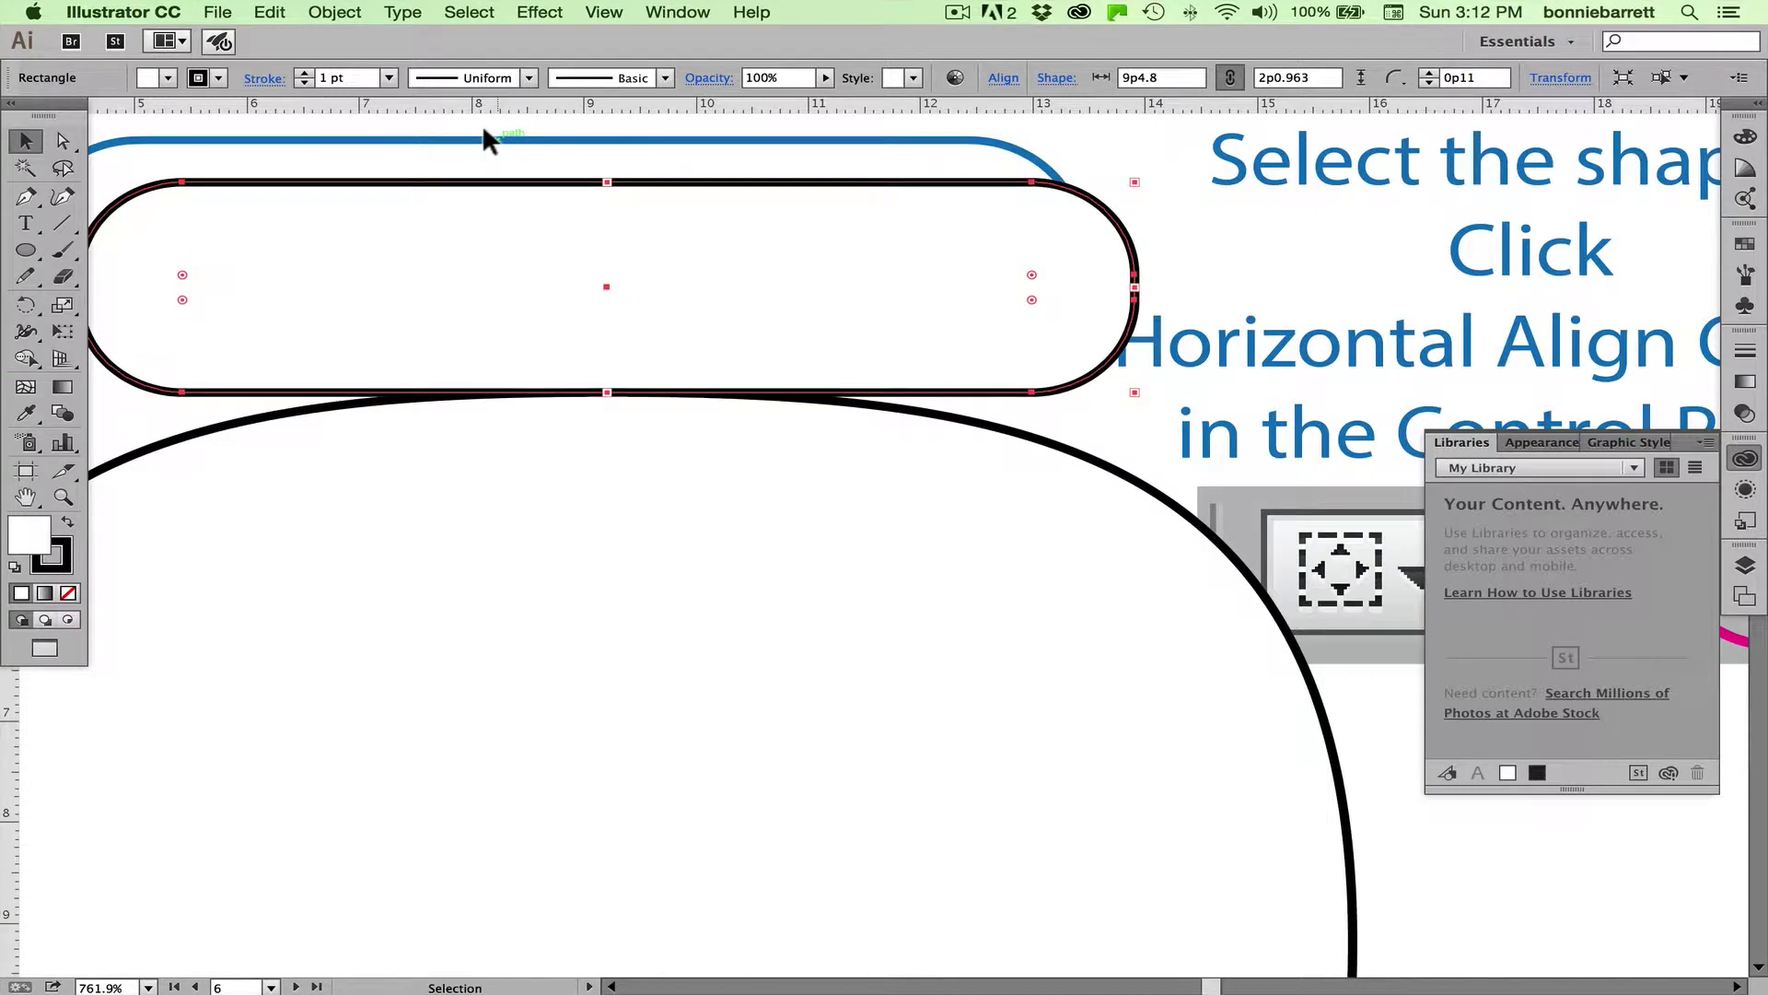
{"action": "key", "text": "Down"}
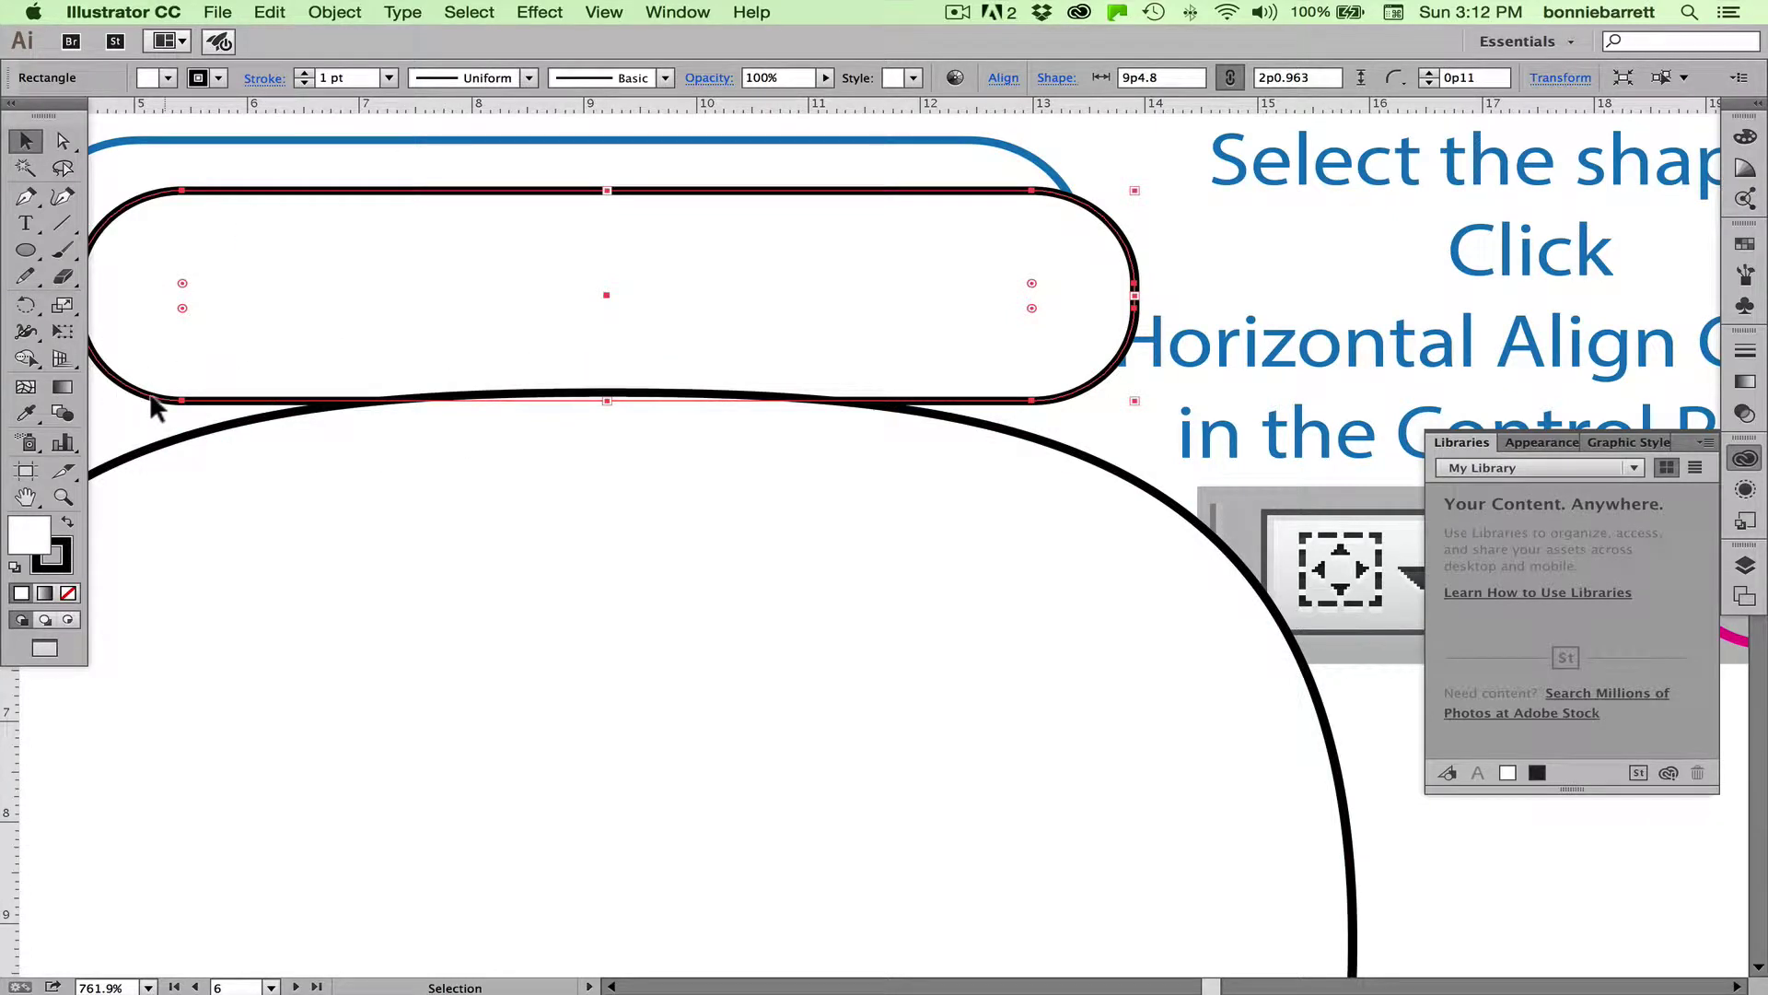
{"action": "key", "text": "super"}
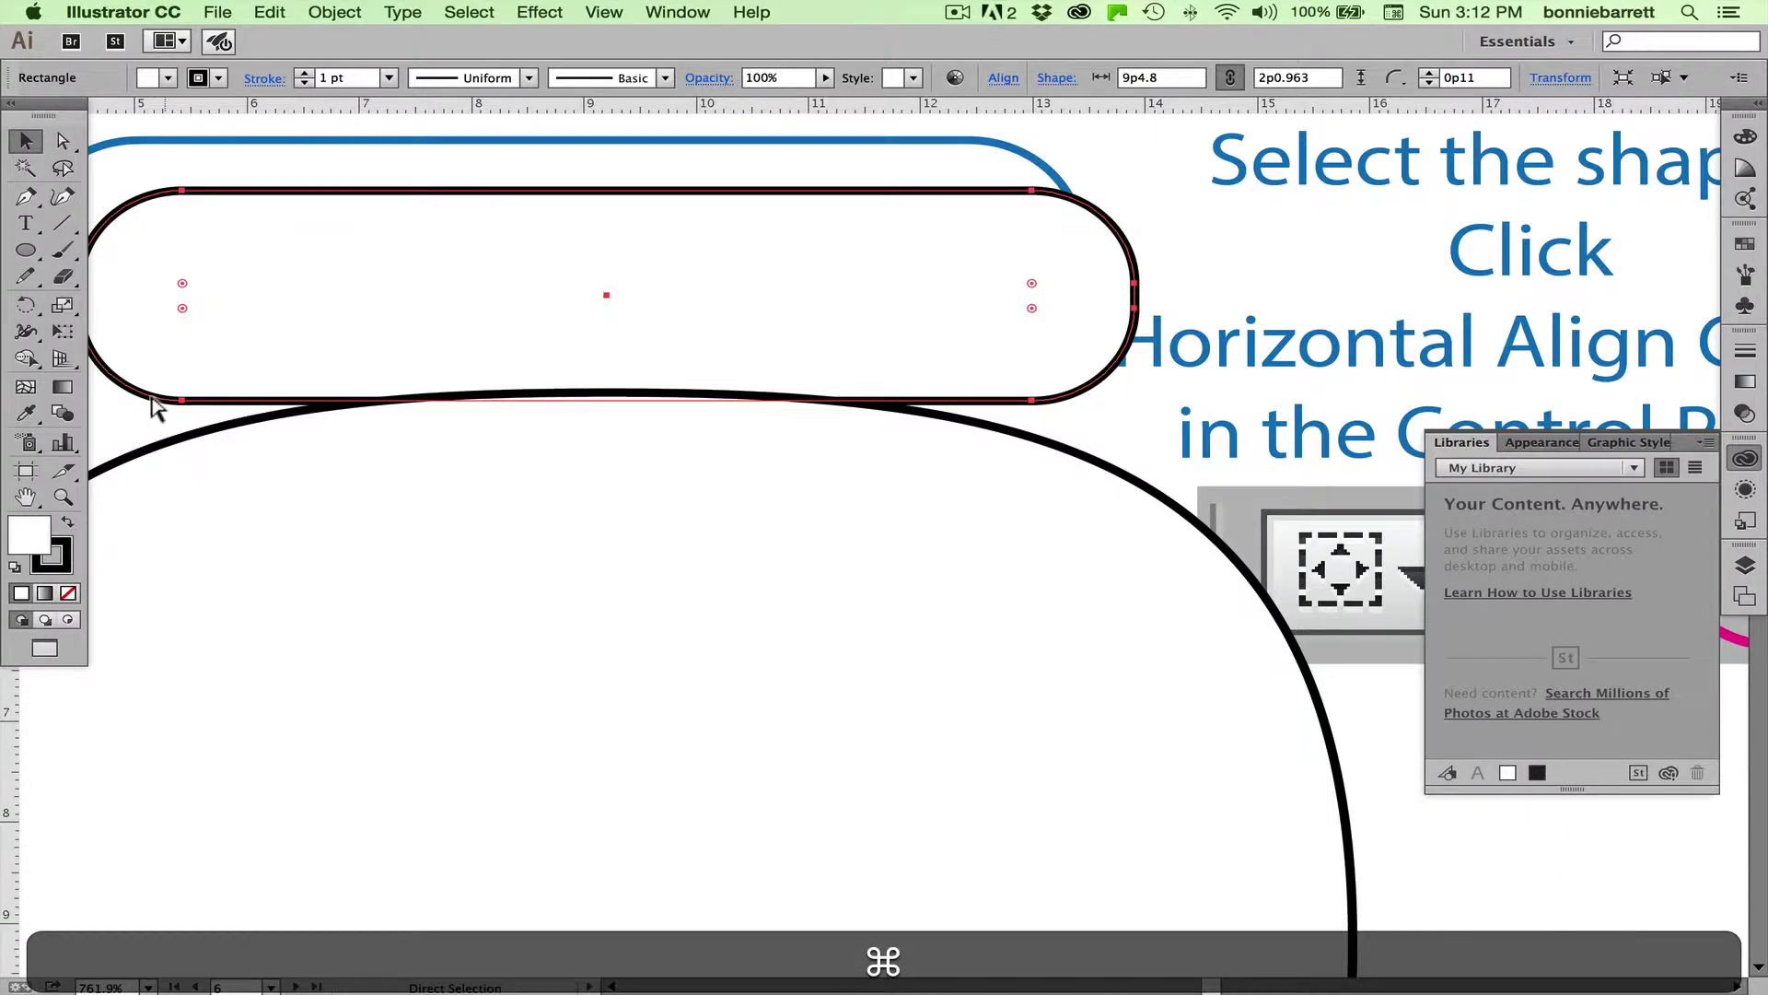
{"action": "key", "text": "super+minus"}
{"action": "key", "text": "super+minus"}
{"action": "key", "text": "super+minus"}
{"action": "key", "text": "super+minus"}
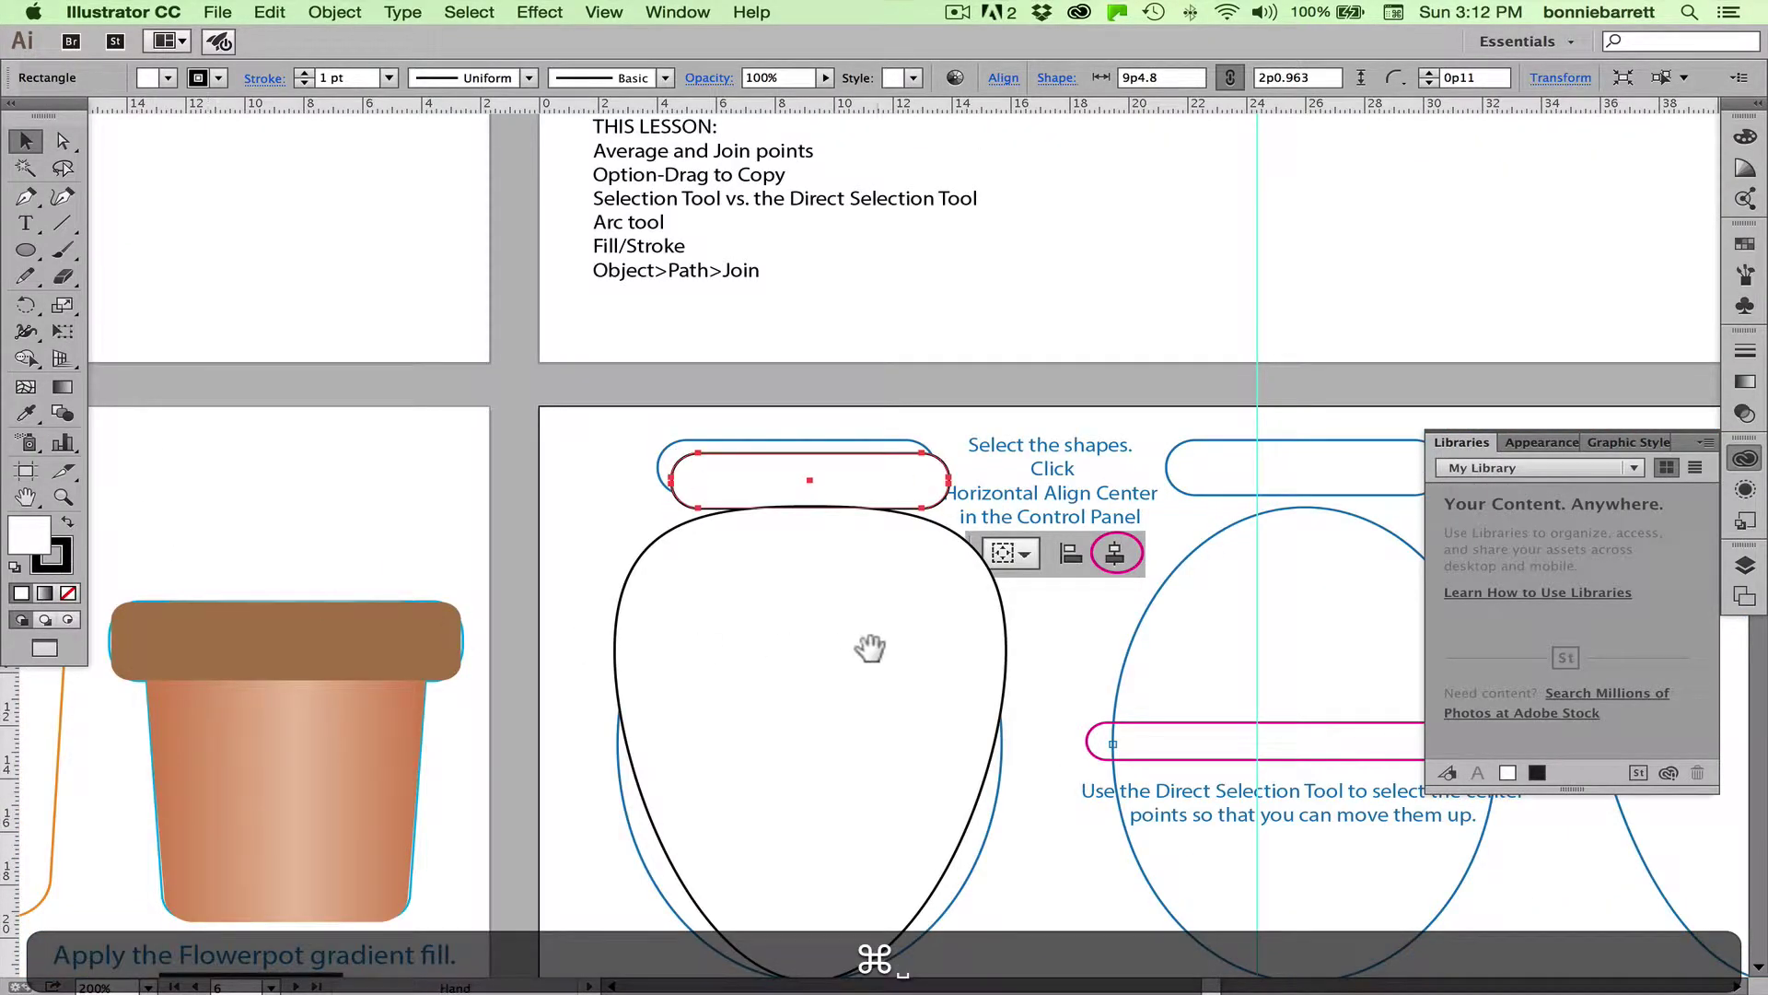
- Set the fill of all four vase shapes to [None] so the template outlines show through
{"action": "left_click_drag", "start_coordinate": [794, 567], "coordinate": [752, 383]}
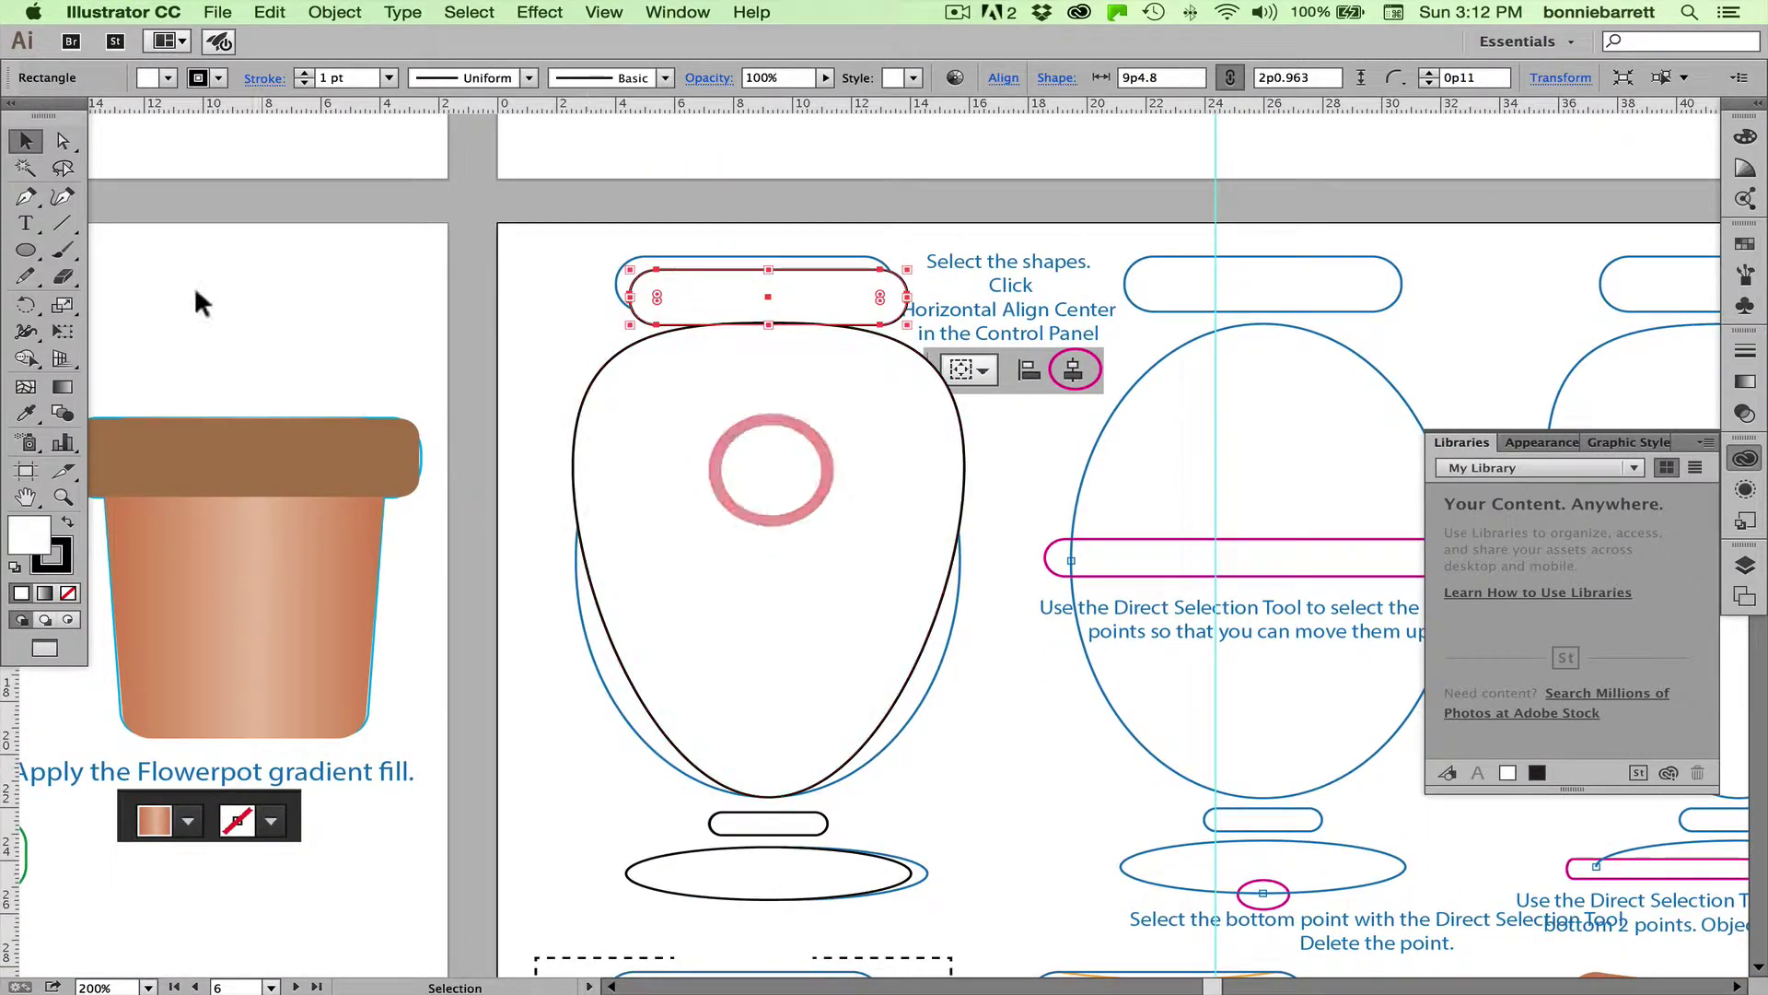
{"action": "left_click", "coordinate": [26, 139]}
{"action": "left_click", "coordinate": [715, 226]}
{"action": "left_click_drag", "start_coordinate": [730, 244], "coordinate": [820, 859]}
{"action": "left_click", "coordinate": [168, 78]}
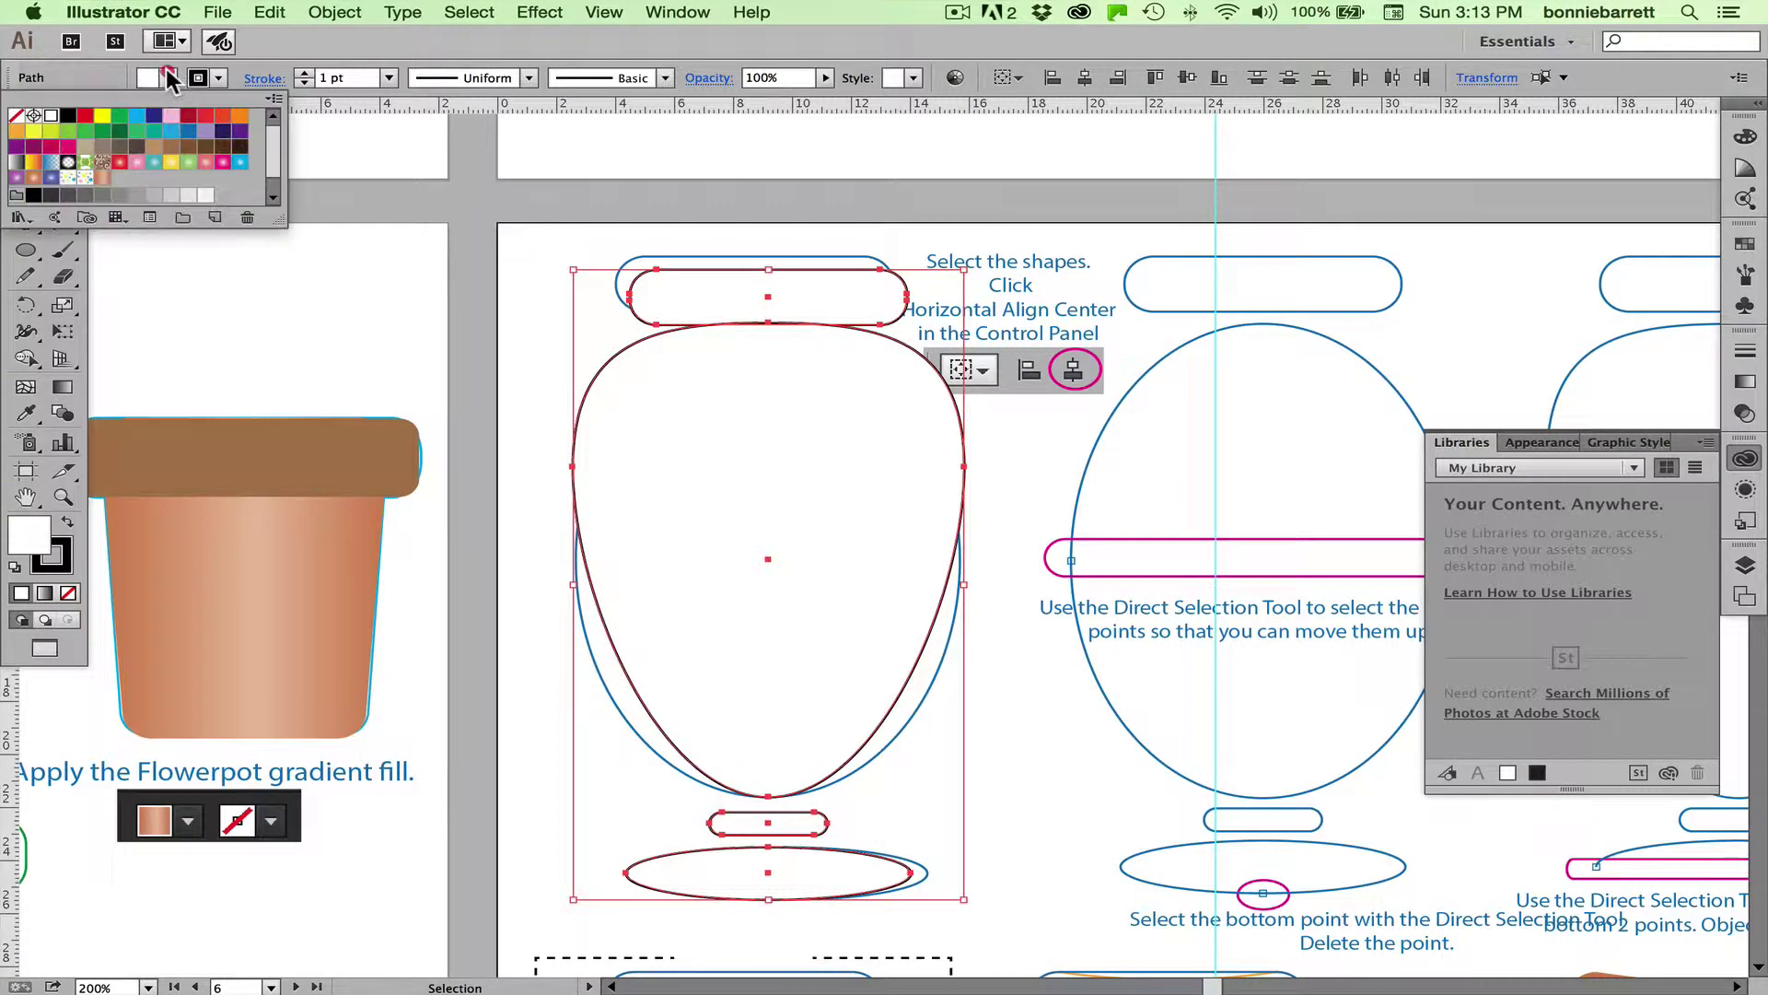
{"action": "left_click", "coordinate": [13, 113]}
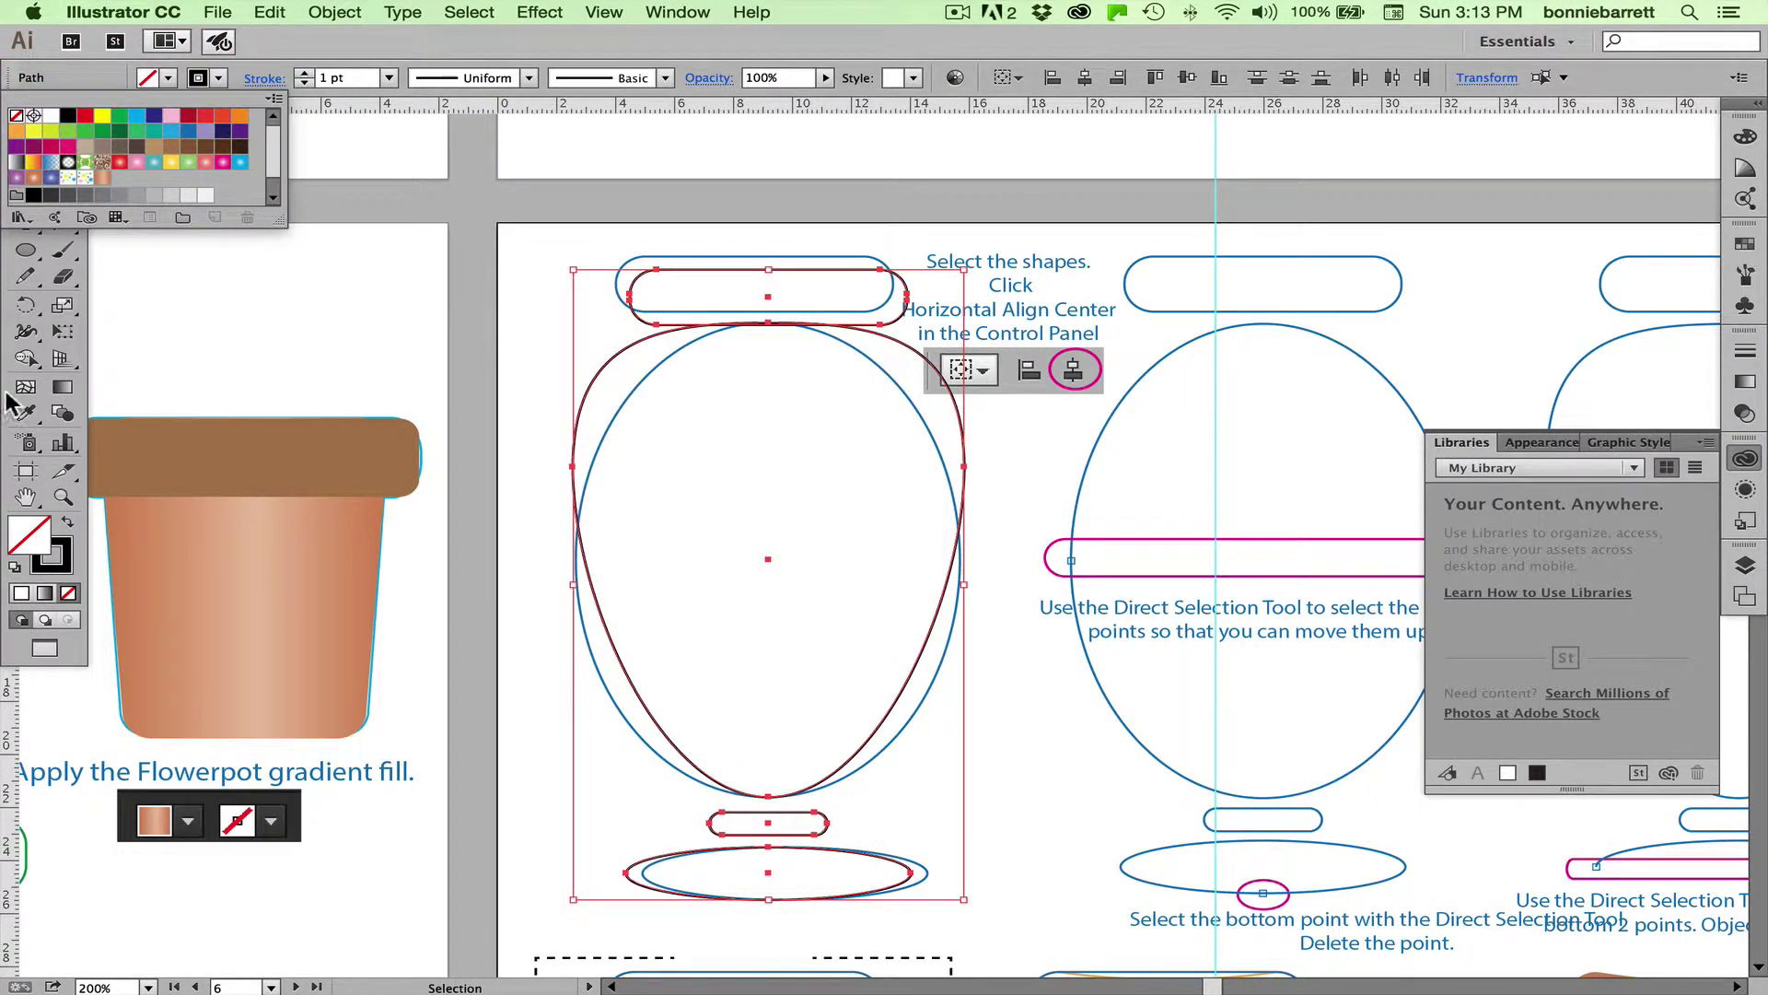
{"action": "left_click", "coordinate": [59, 495]}
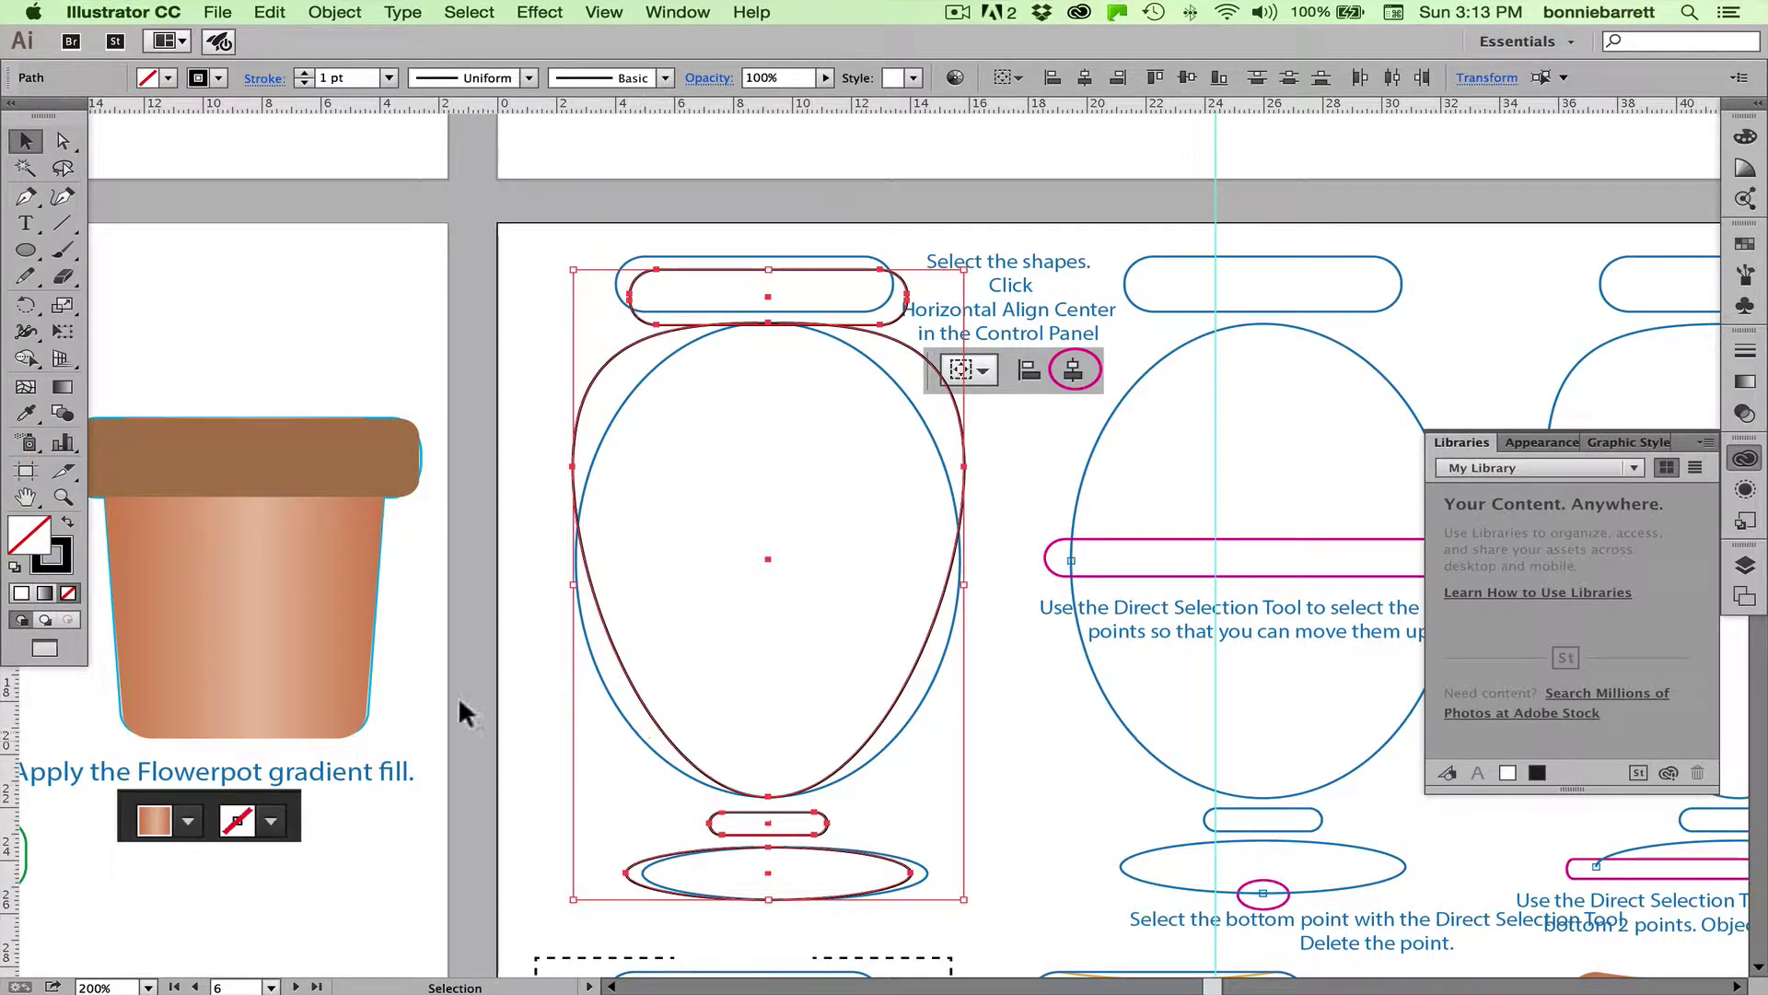
- Zoom in on the base and move the black neck capsule and base ellipse straight up together
{"action": "left_click", "coordinate": [63, 497]}
{"action": "left_click_drag", "start_coordinate": [606, 735], "coordinate": [913, 903]}
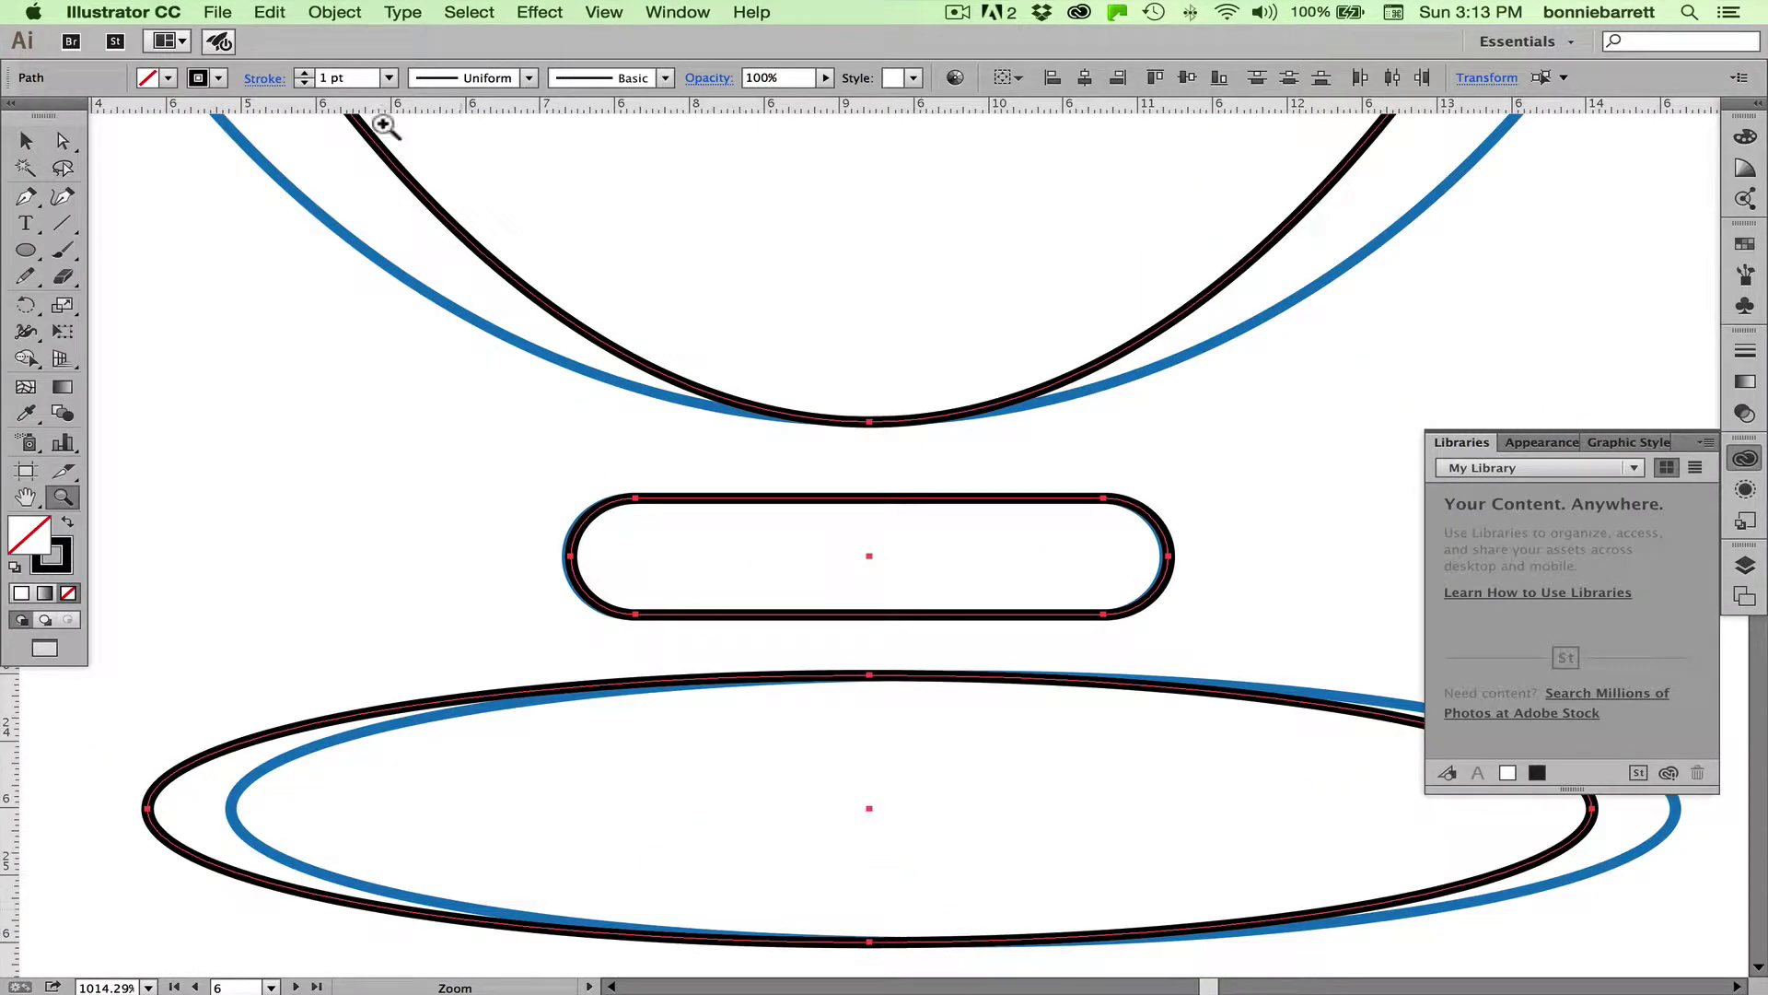
{"action": "left_click", "coordinate": [26, 141]}
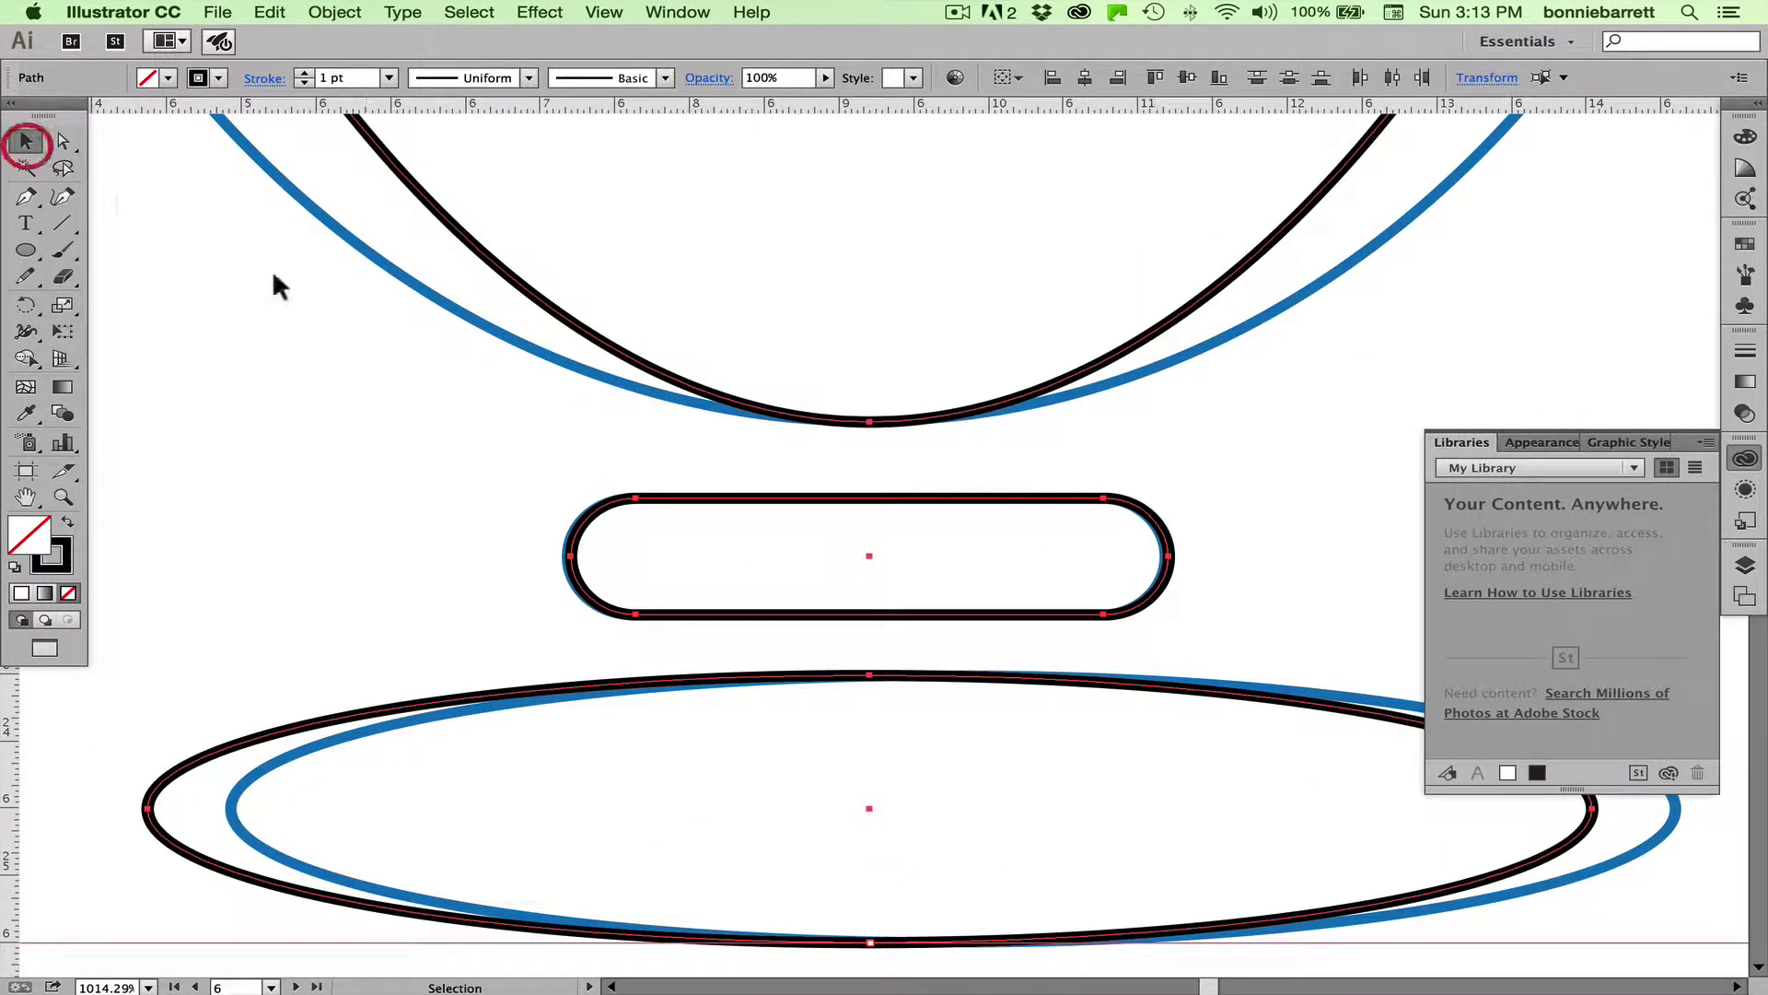
{"action": "left_click", "coordinate": [557, 423]}
{"action": "left_click_drag", "start_coordinate": [551, 429], "coordinate": [915, 742]}
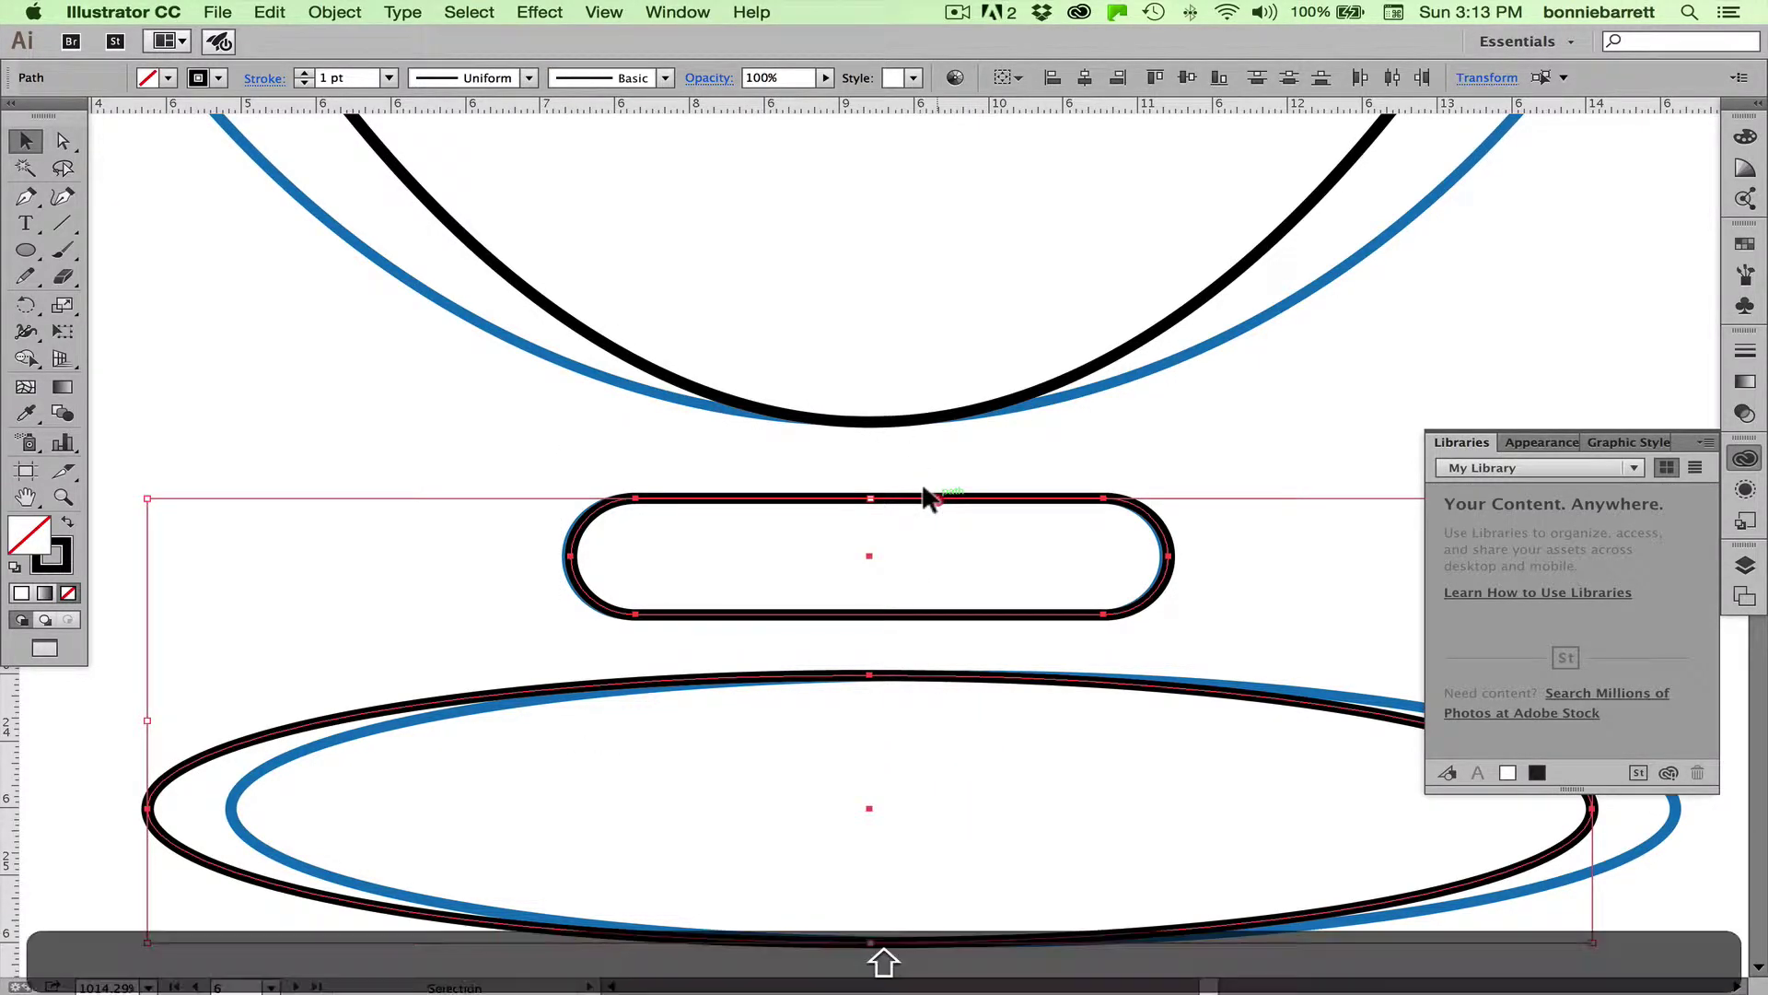
{"action": "left_click_drag", "start_coordinate": [924, 494], "coordinate": [929, 413]}
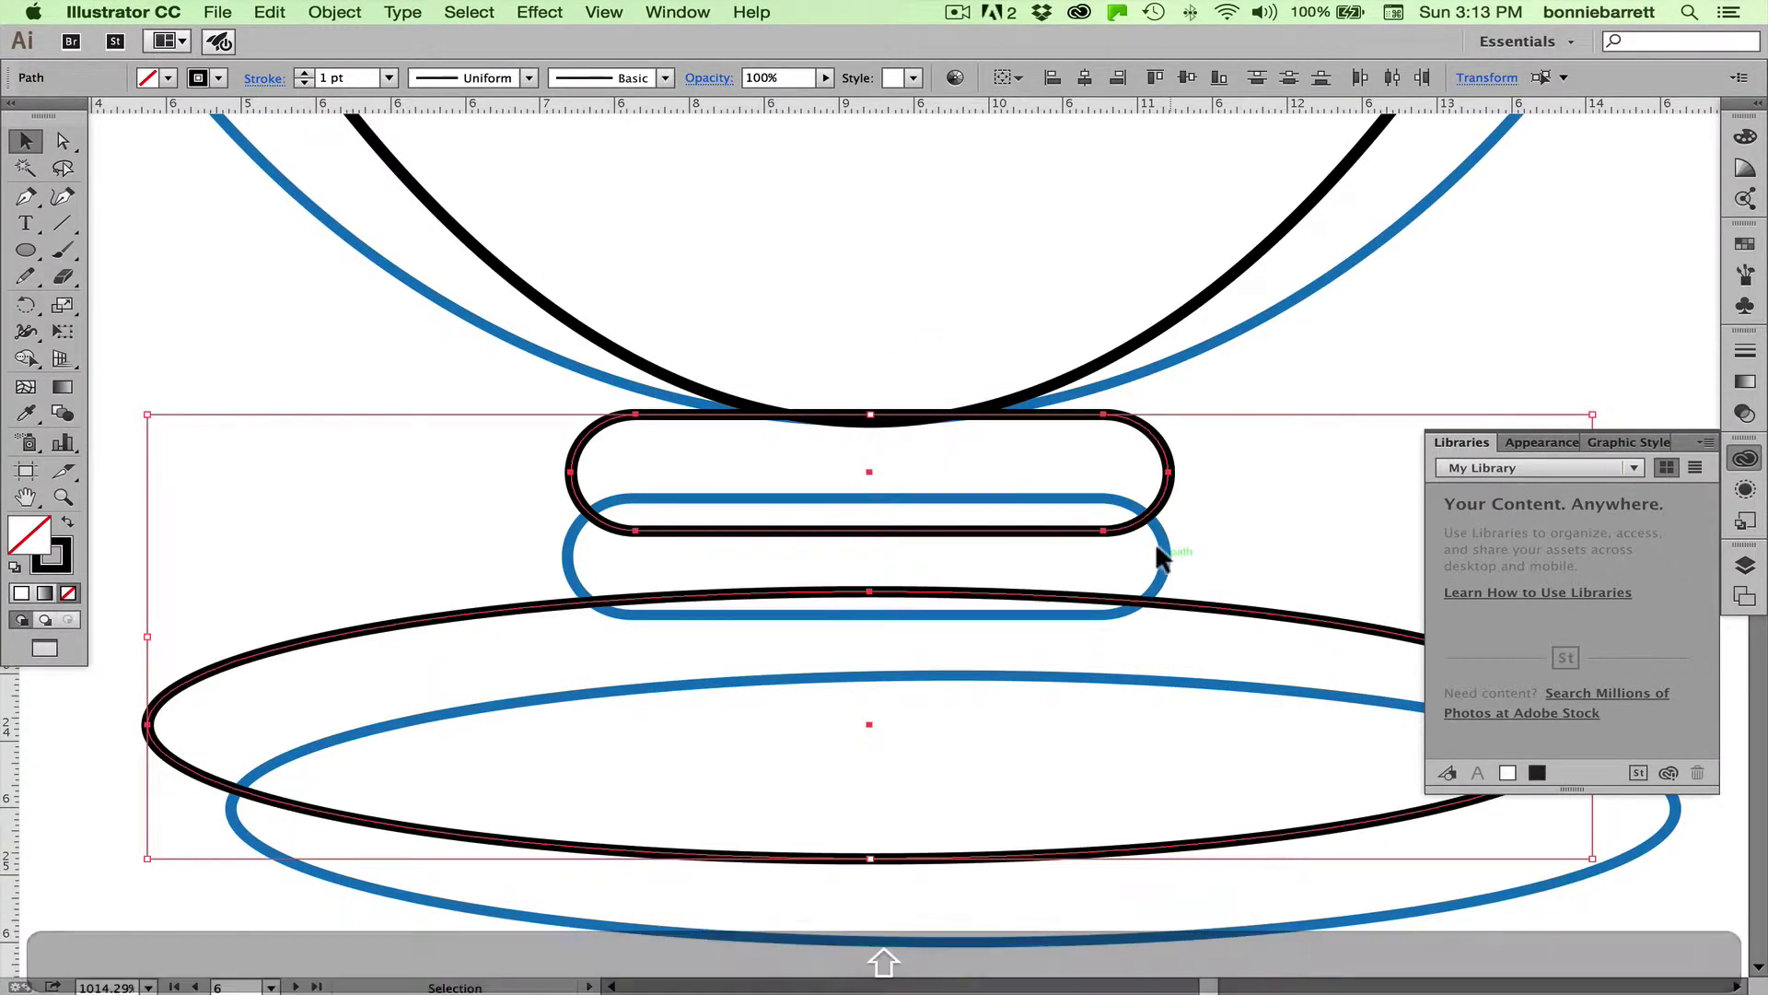
- Raise the base ellipse further so the capsule touches the bottom of the vase body
{"action": "left_click", "coordinate": [1170, 560]}
{"action": "left_click", "coordinate": [913, 588]}
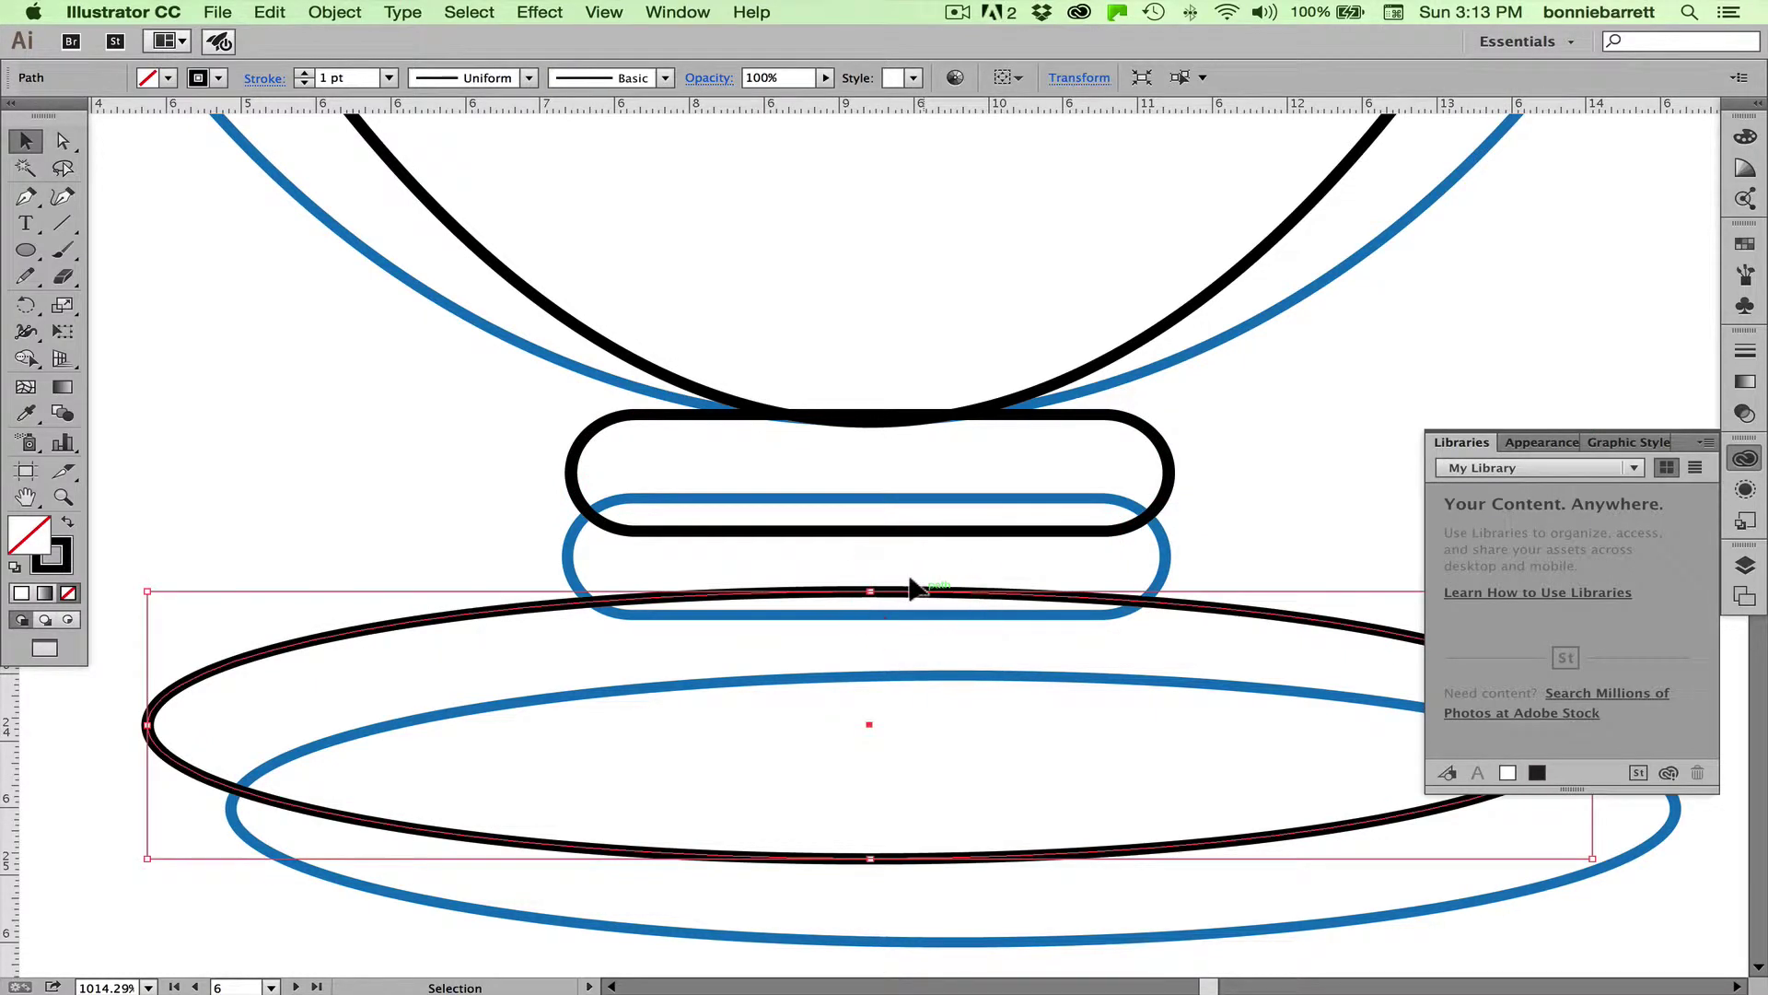
{"action": "left_click_drag", "start_coordinate": [910, 571], "coordinate": [926, 523]}
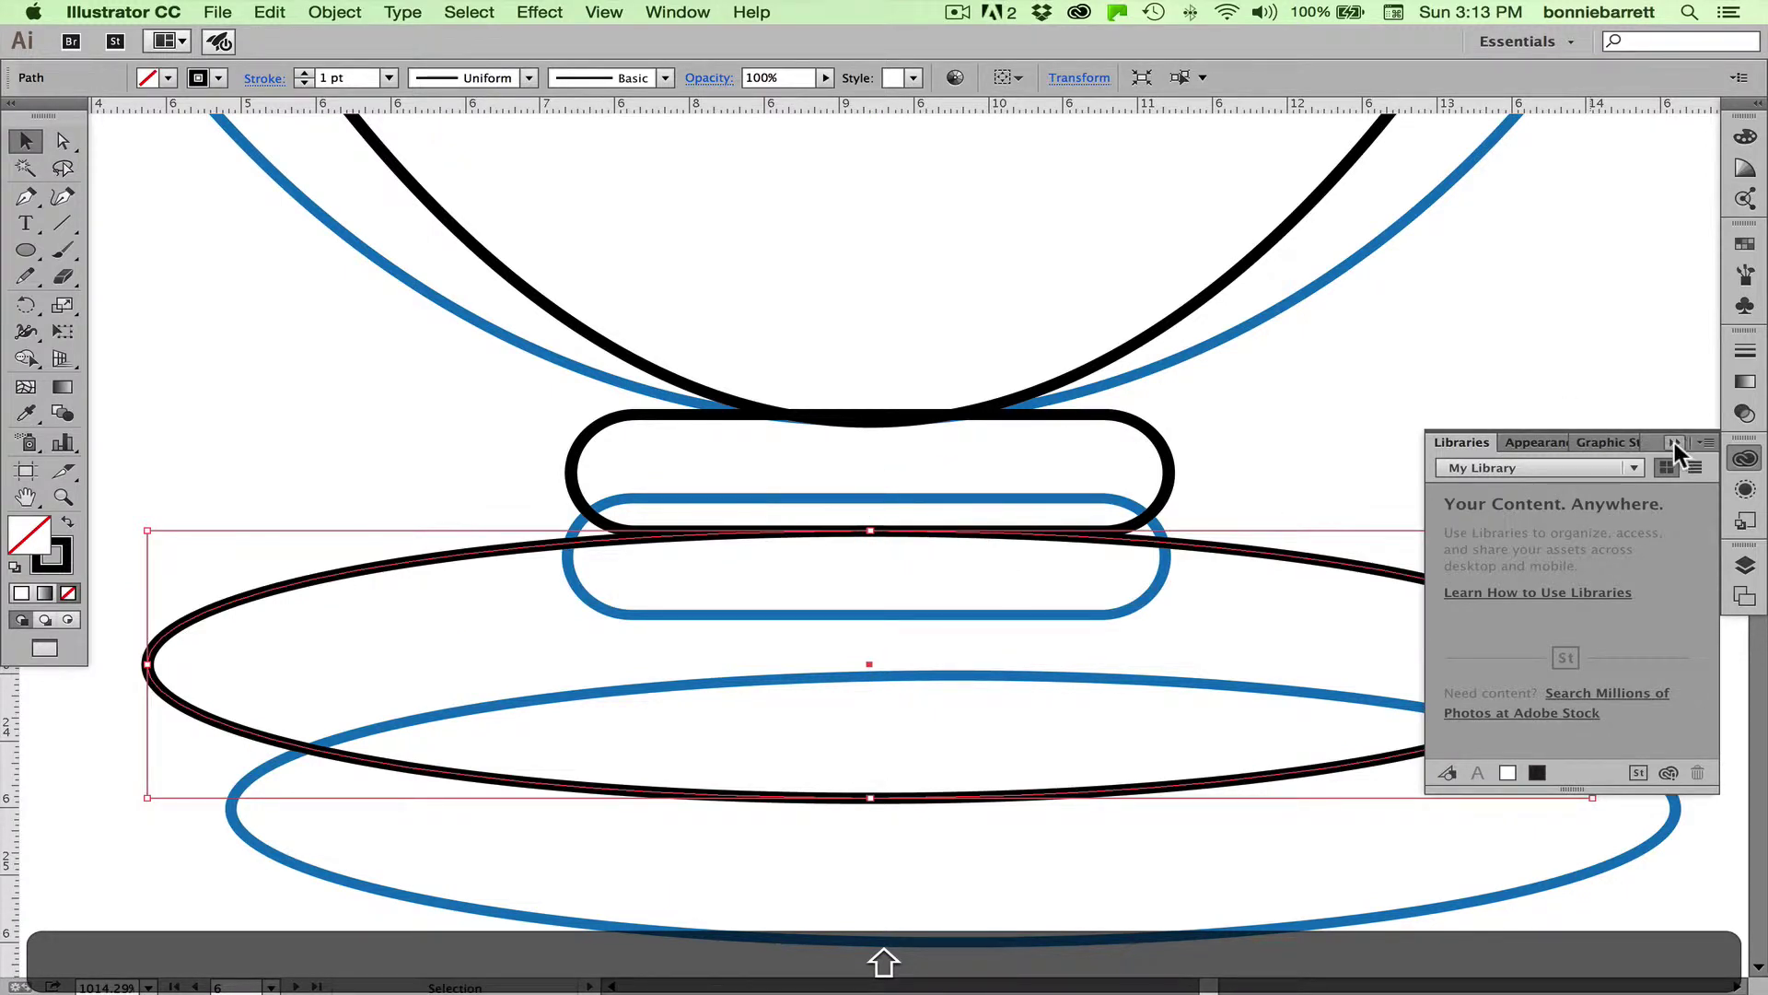
- Delete the base ellipse's bottom anchor point, leaving an open arc
{"action": "left_click", "coordinate": [1674, 442]}
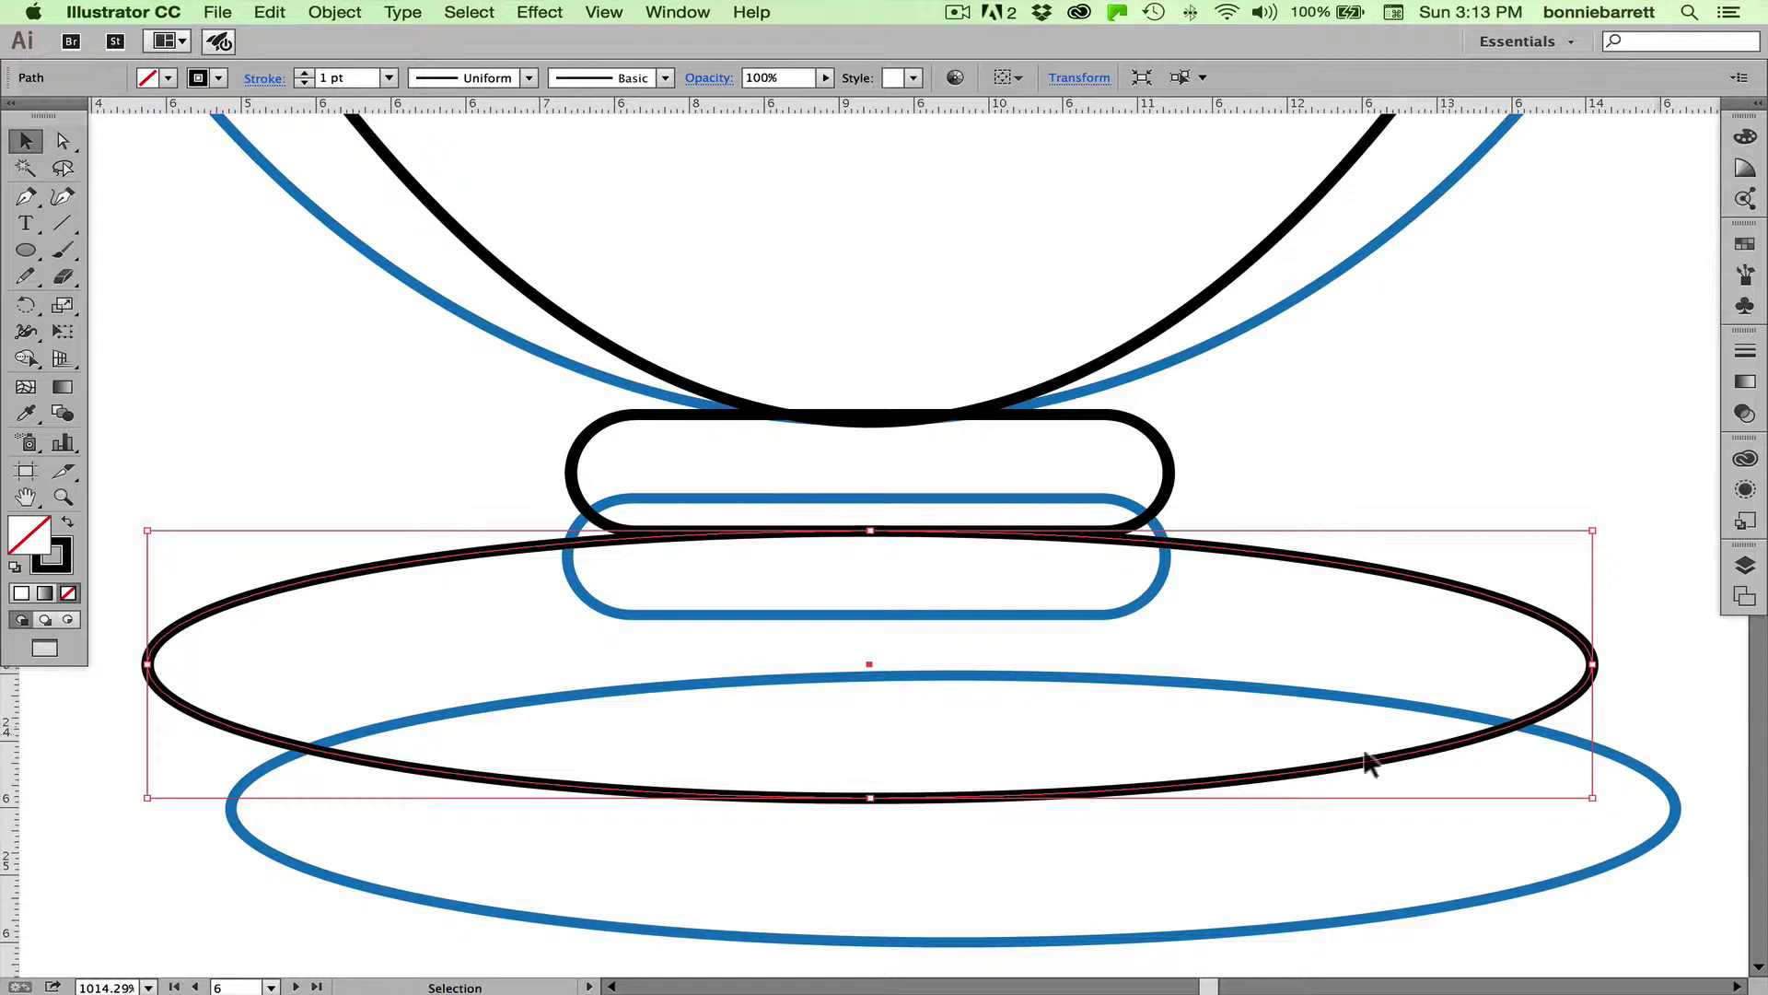
{"action": "left_click", "coordinate": [63, 141]}
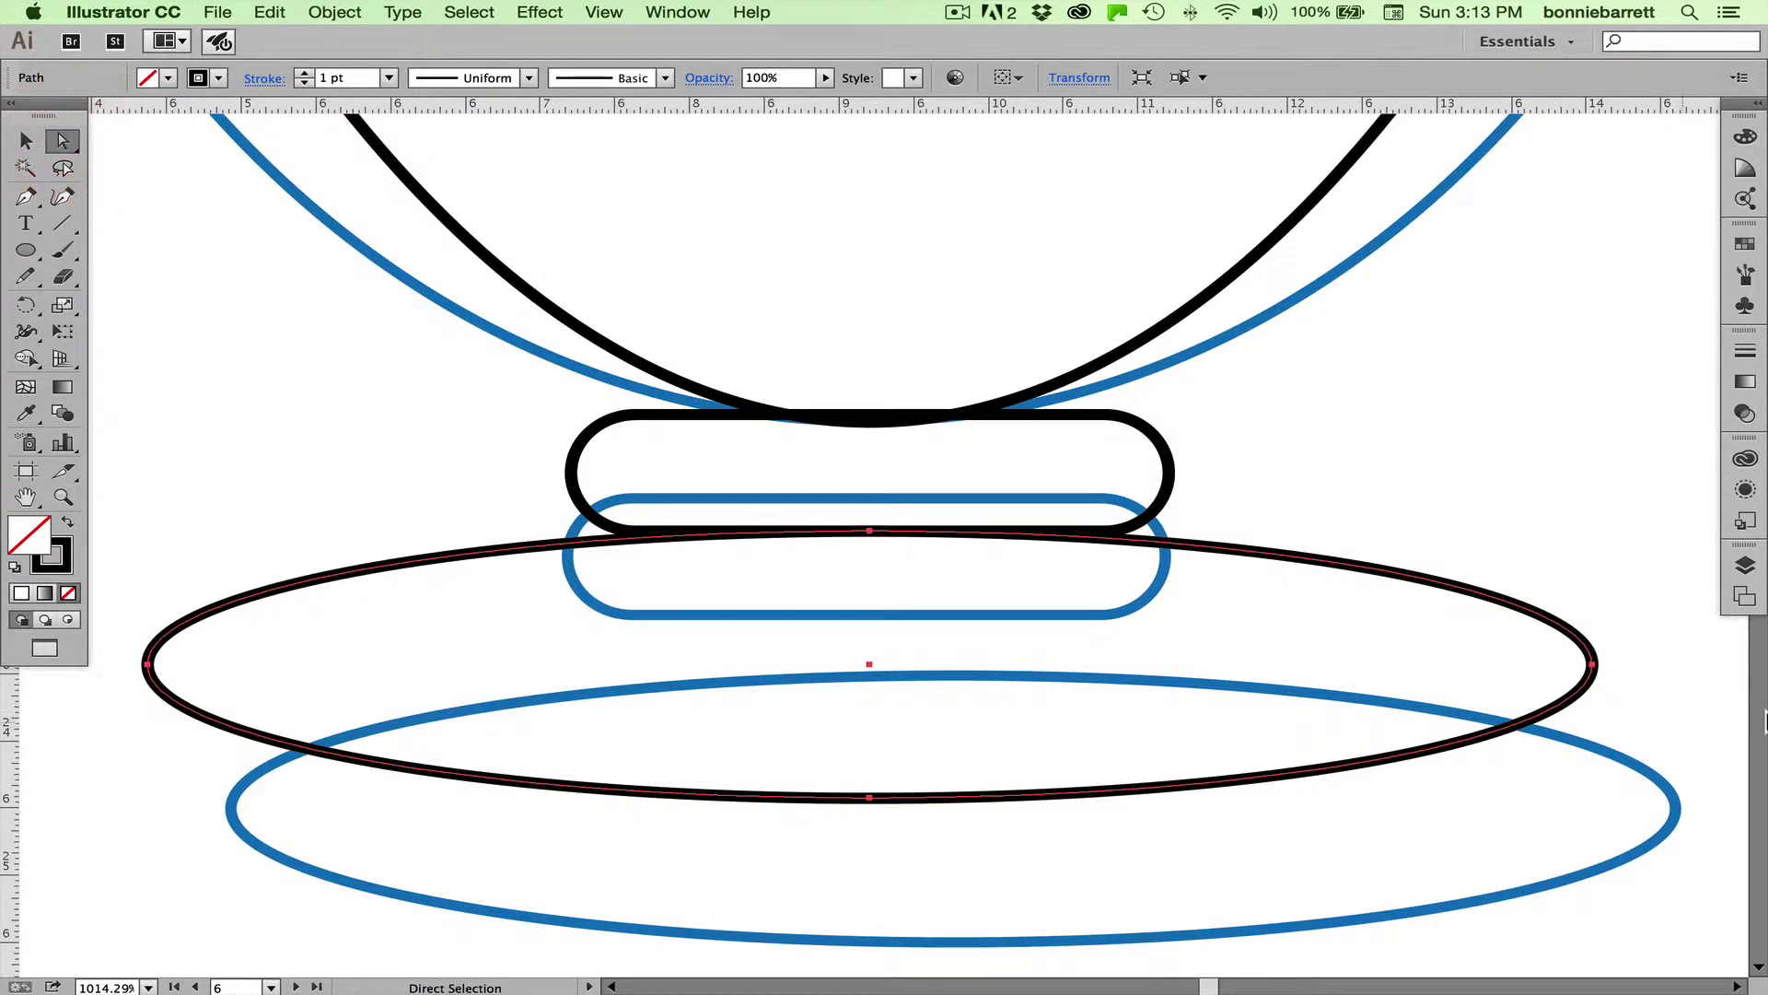
{"action": "left_click", "coordinate": [1643, 708]}
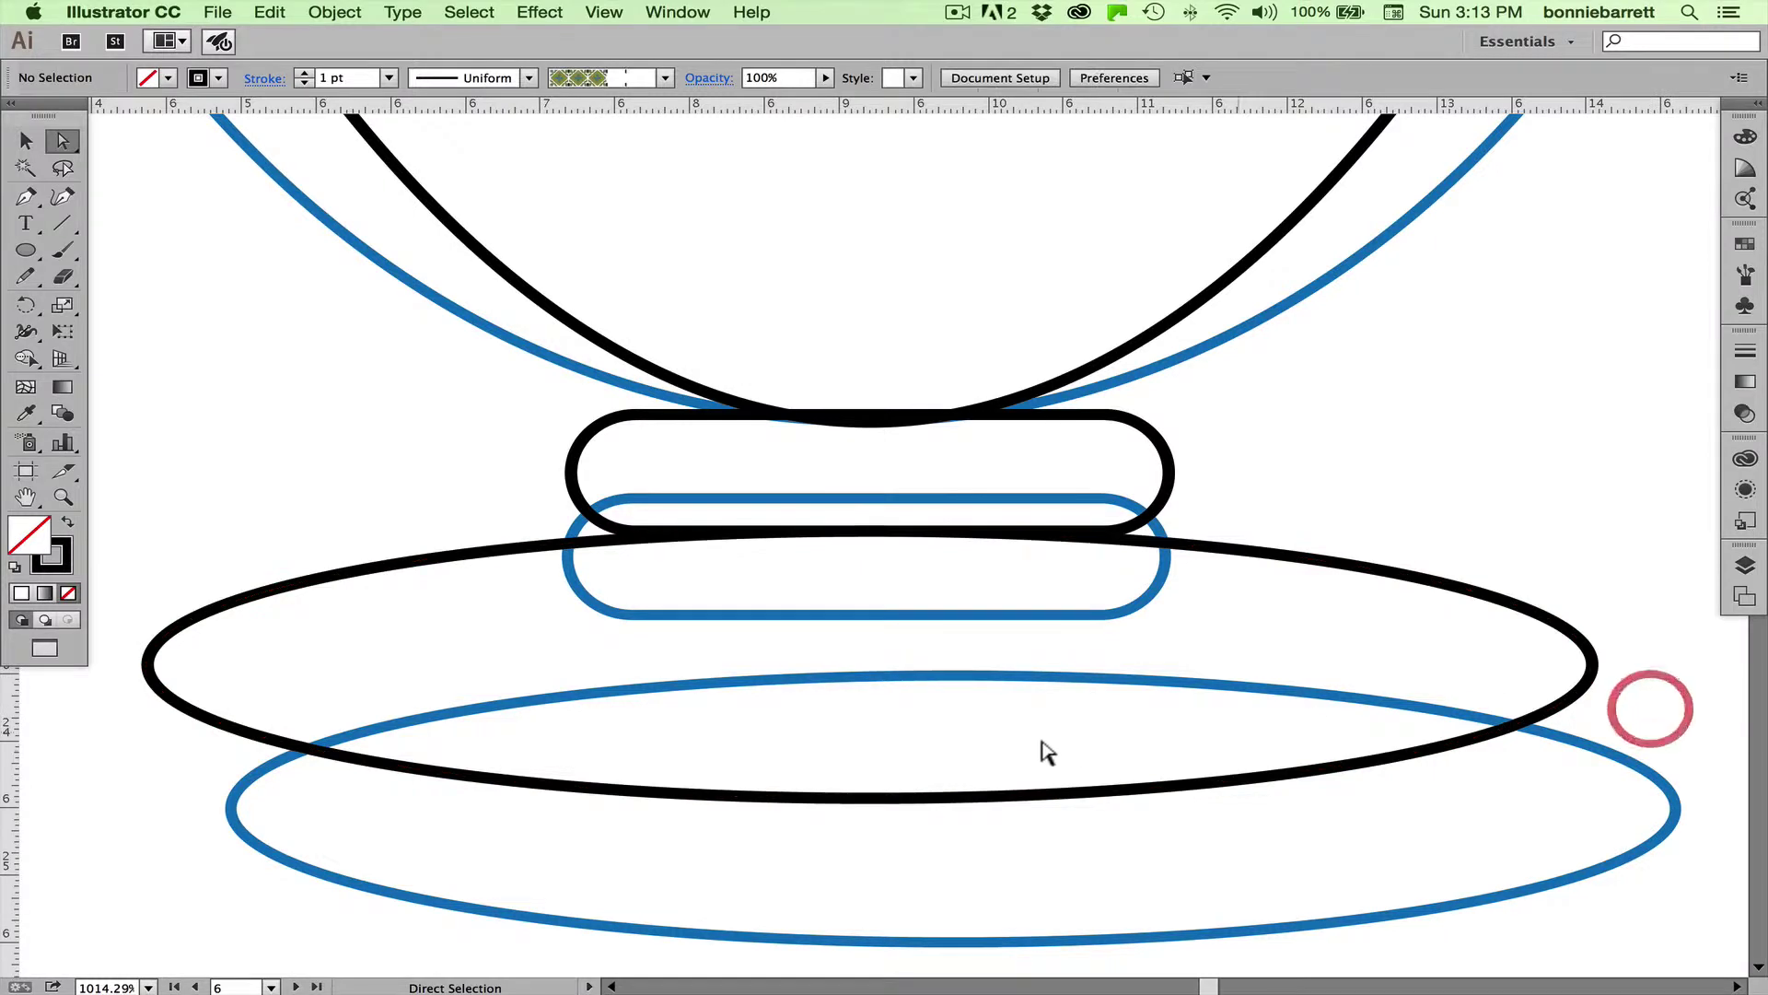
{"action": "left_click", "coordinate": [856, 795]}
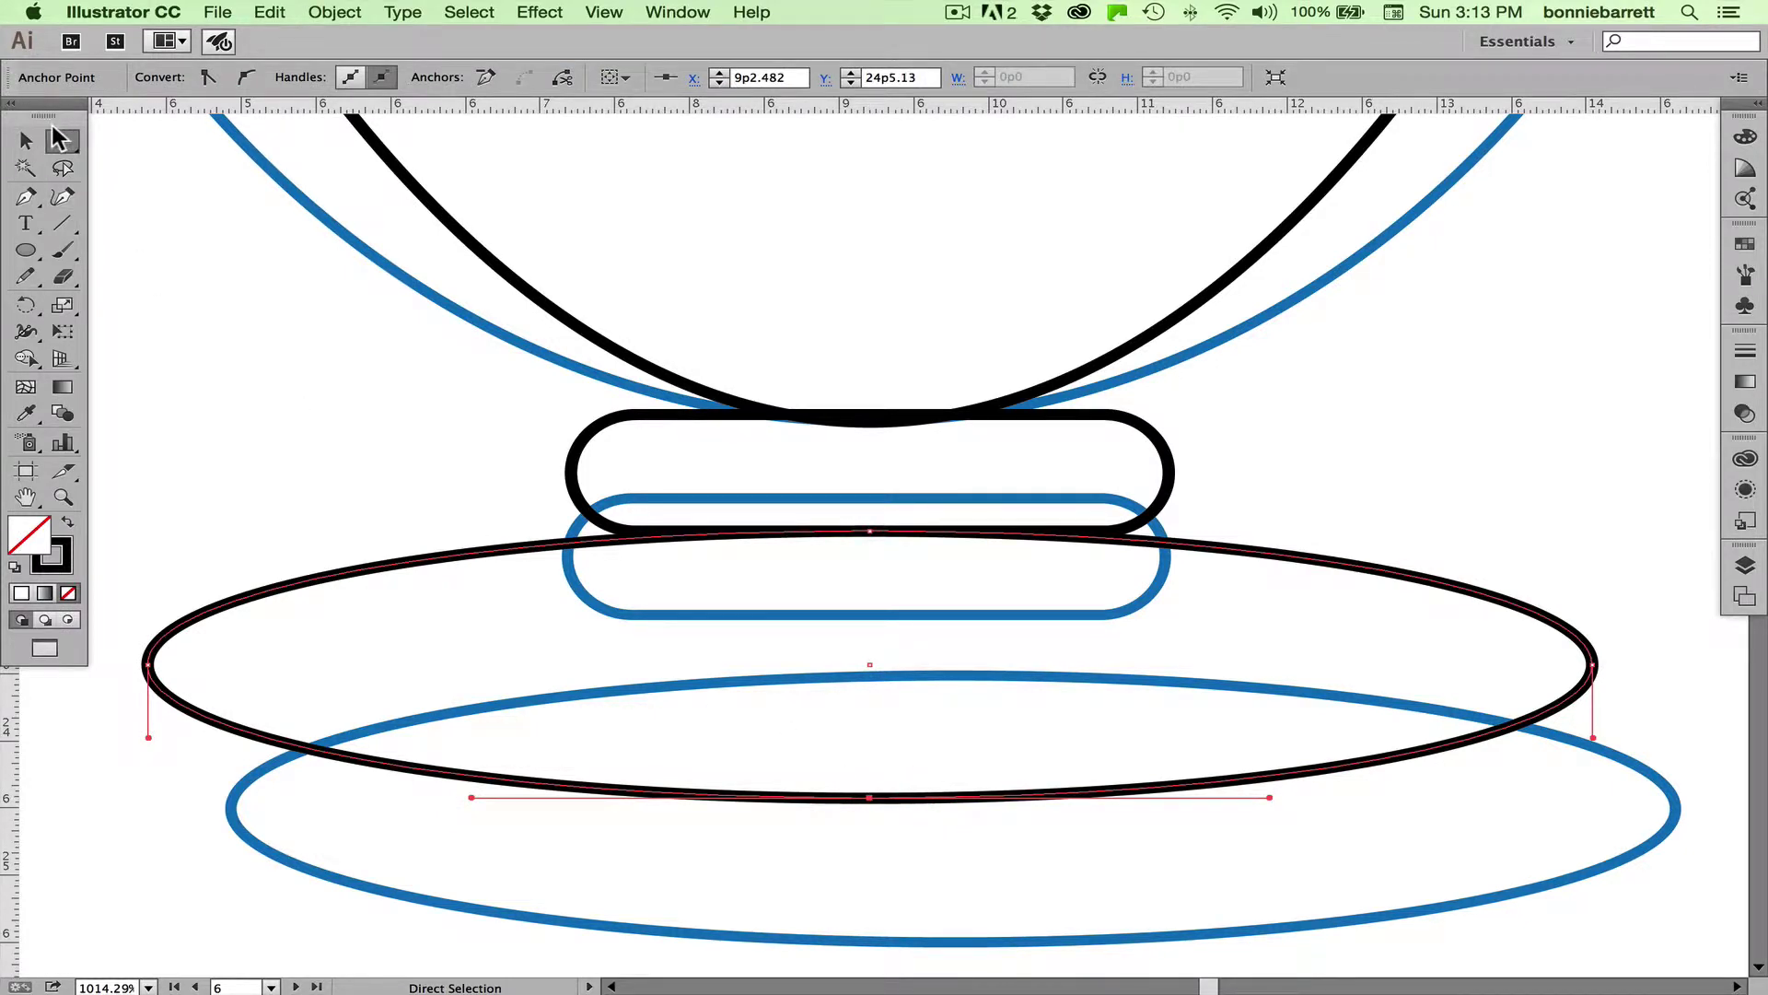
{"action": "left_click", "coordinate": [147, 781]}
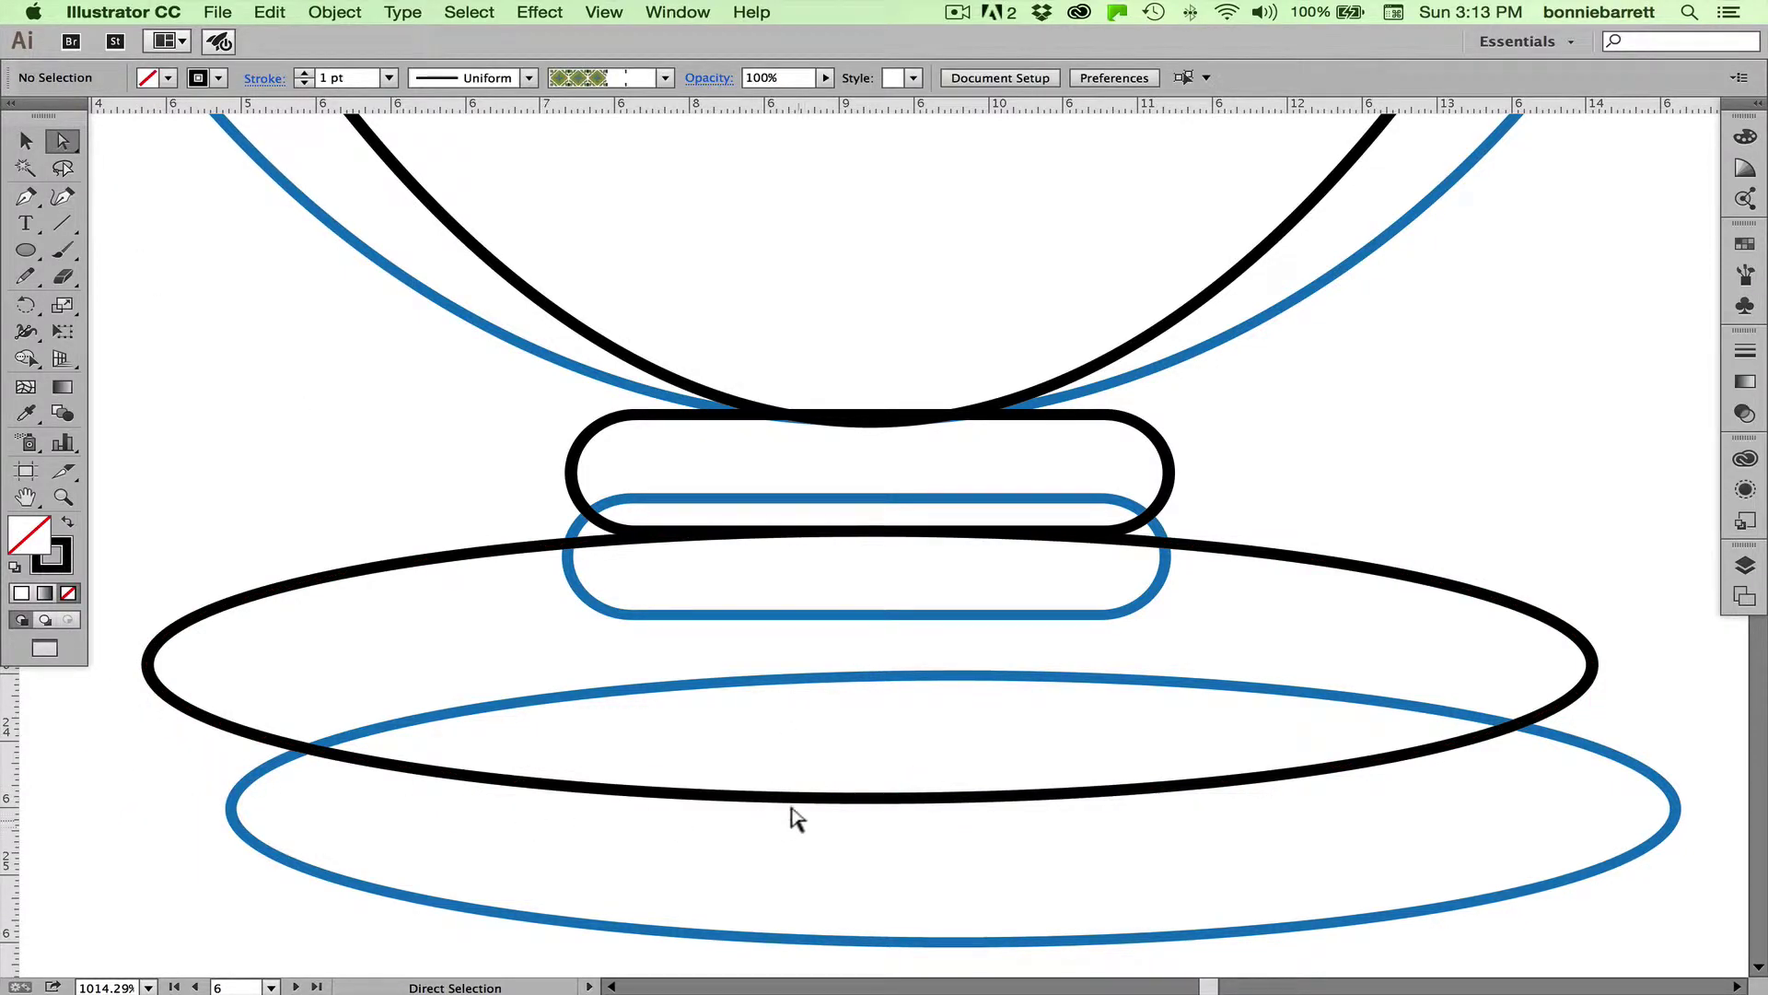
{"action": "left_click", "coordinate": [870, 796]}
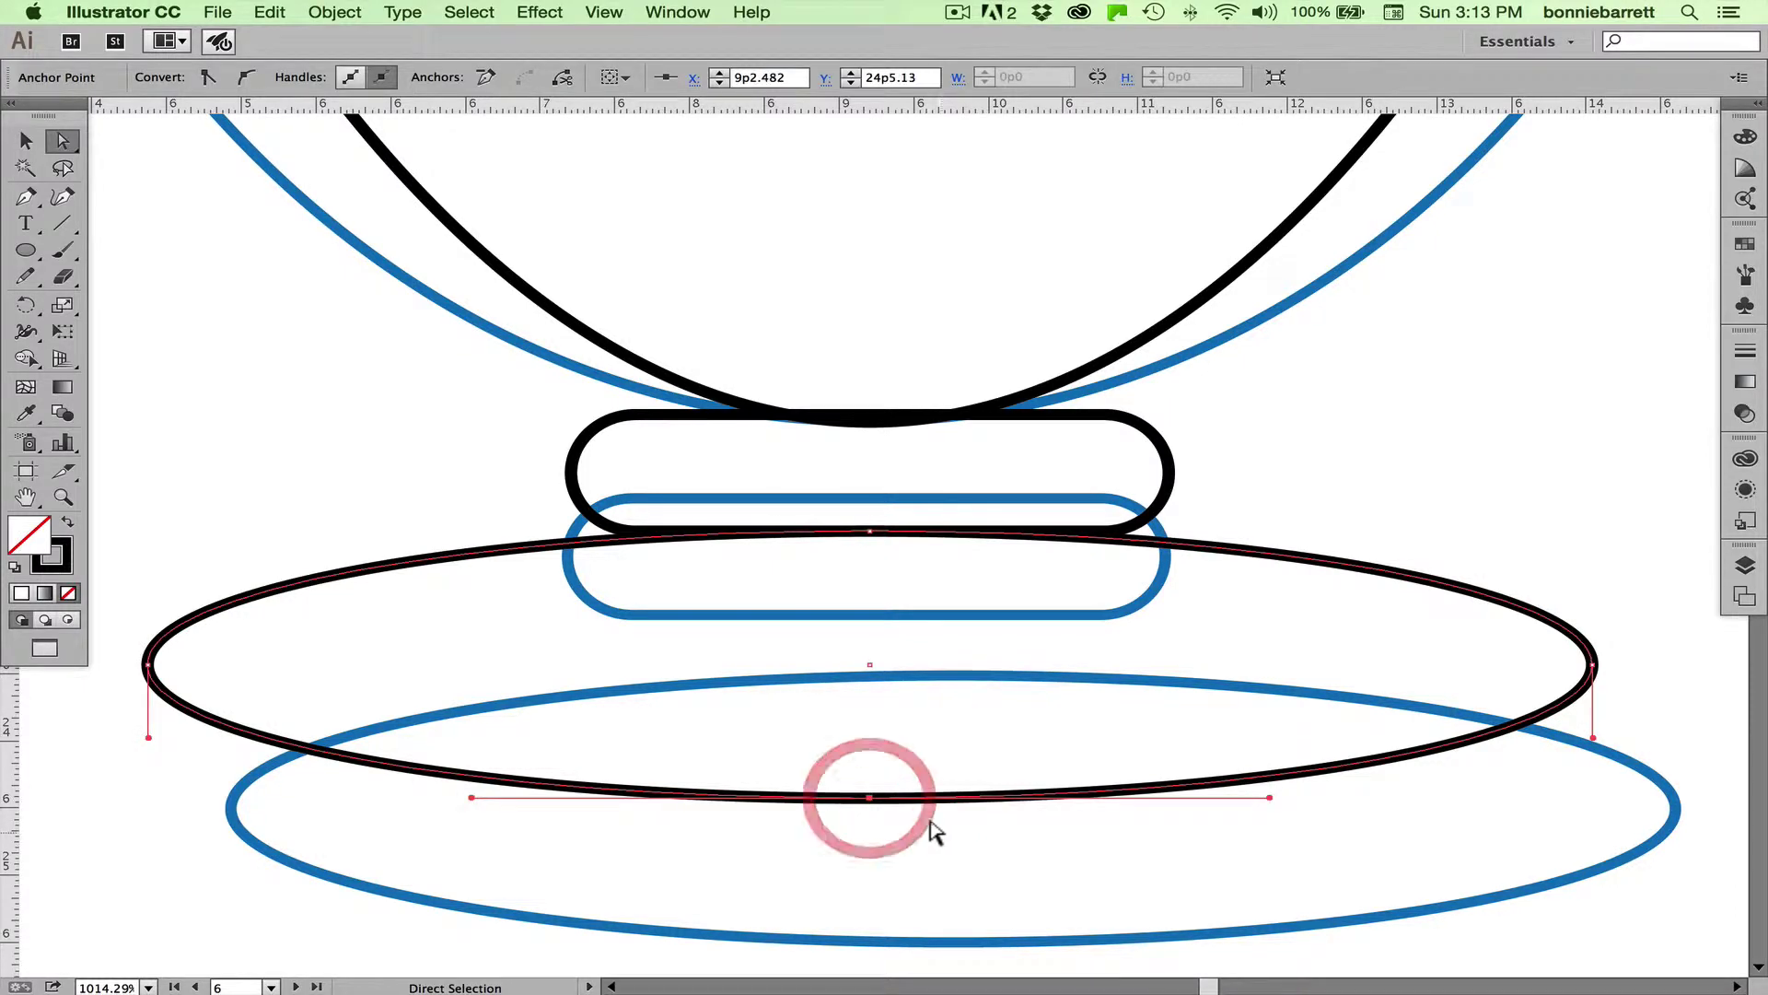
{"action": "key", "text": "Delete"}
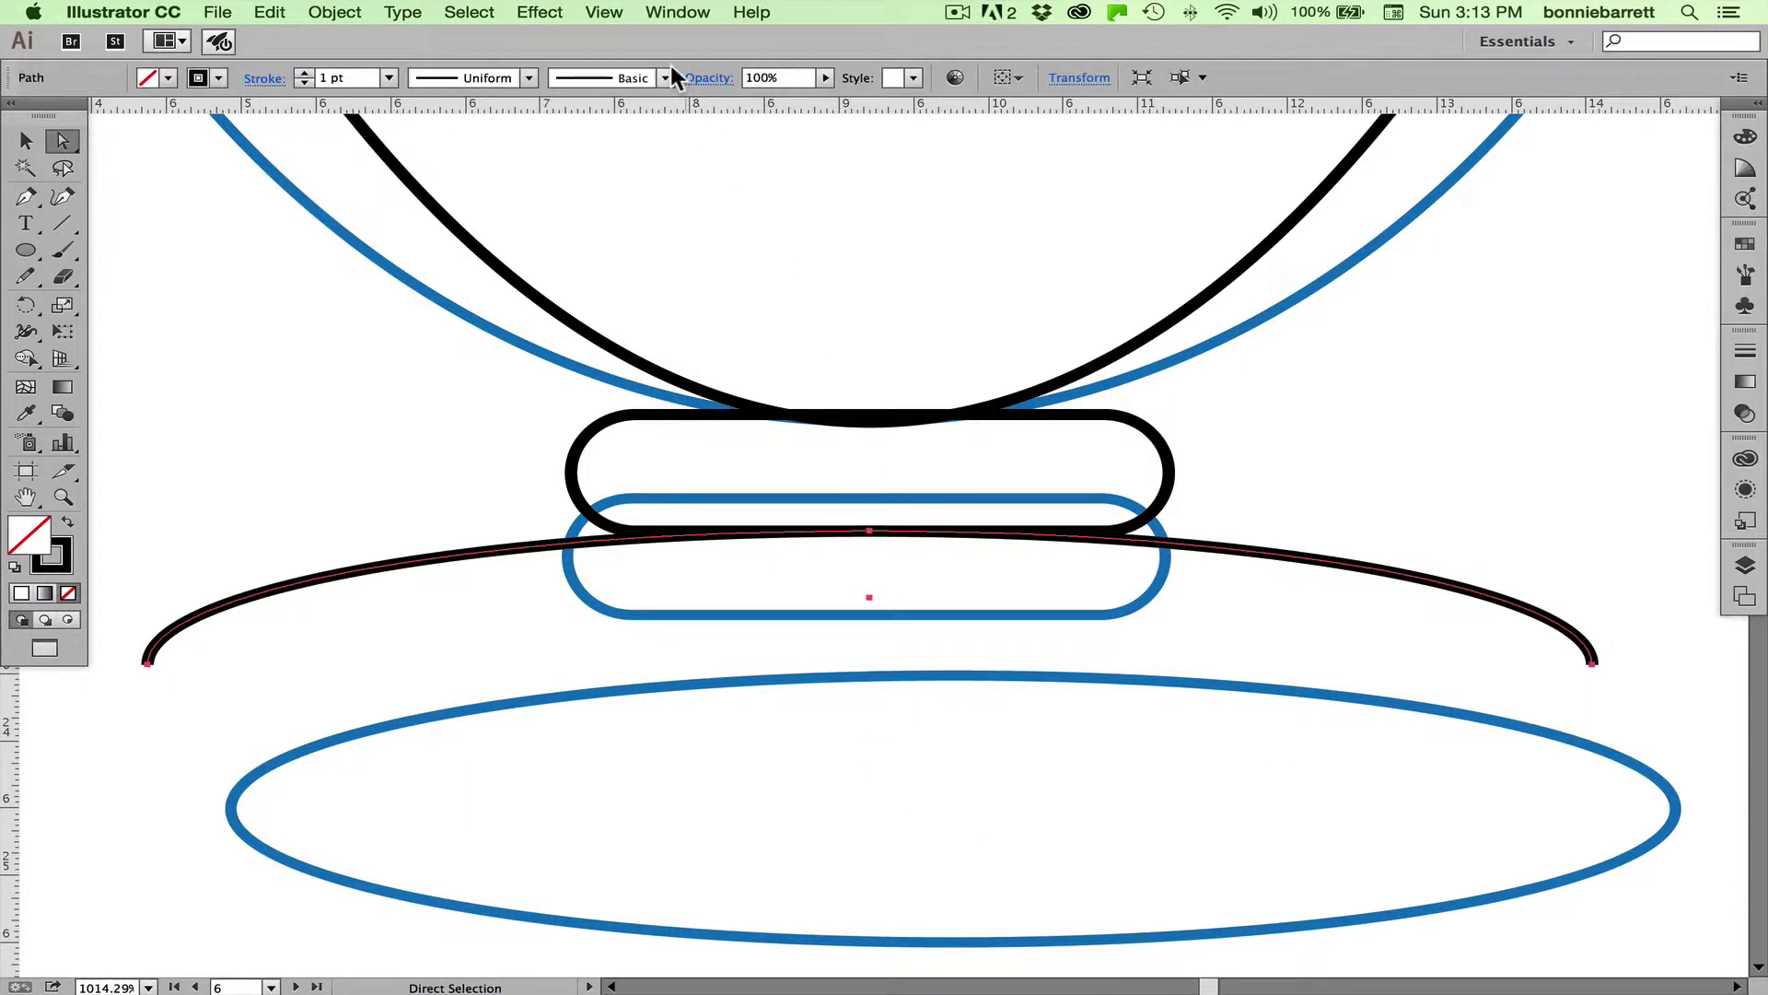
- Close the arc with Object > Path > Join and zoom out to the whole artboard
{"action": "left_click", "coordinate": [335, 12]}
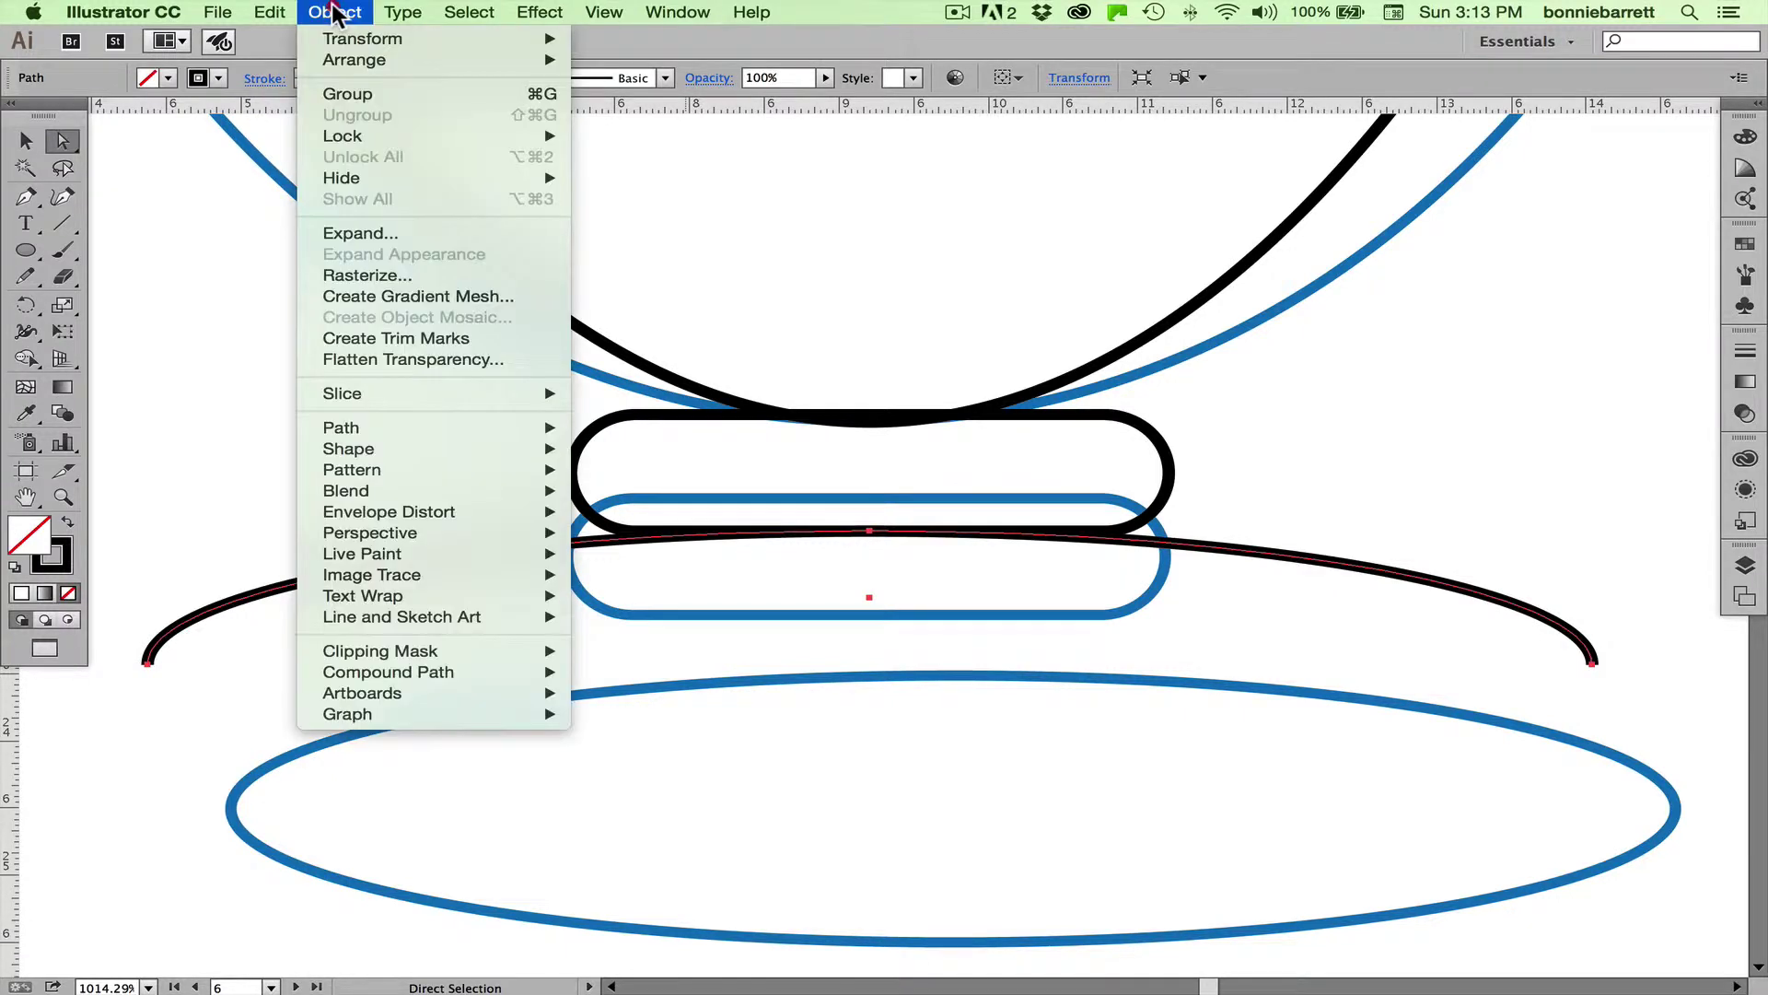
{"action": "mouse_move", "coordinate": [399, 429]}
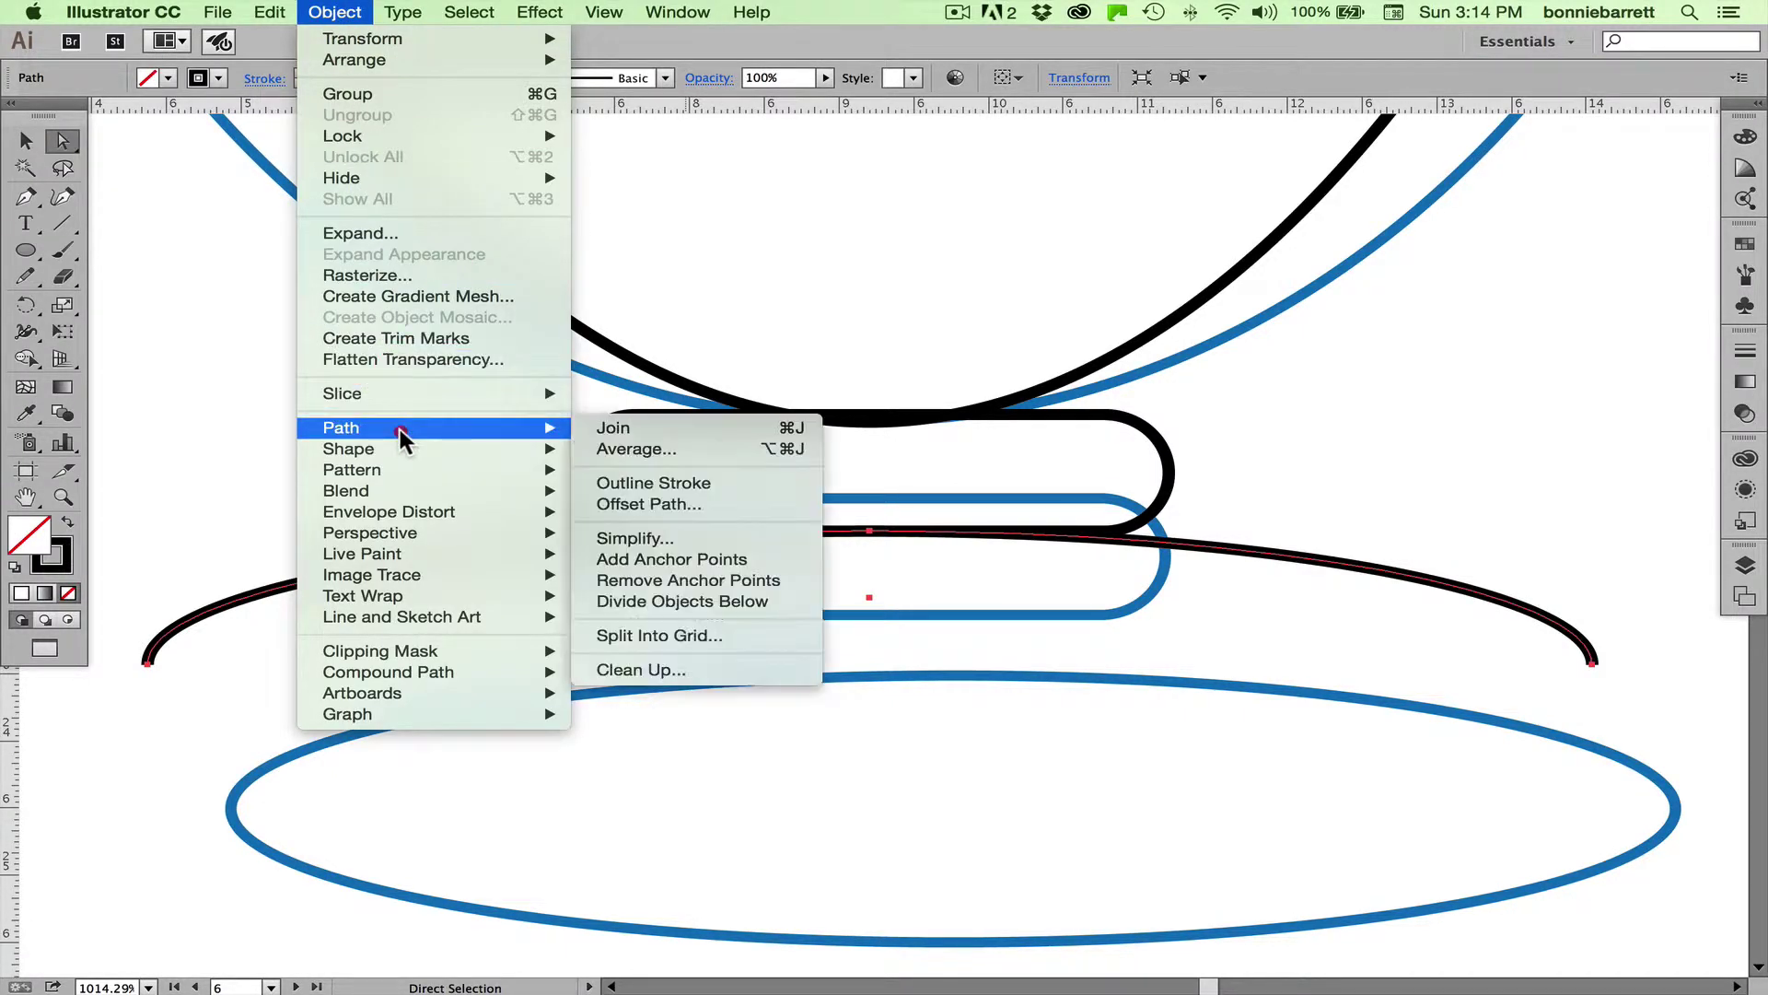
{"action": "left_click", "coordinate": [604, 428]}
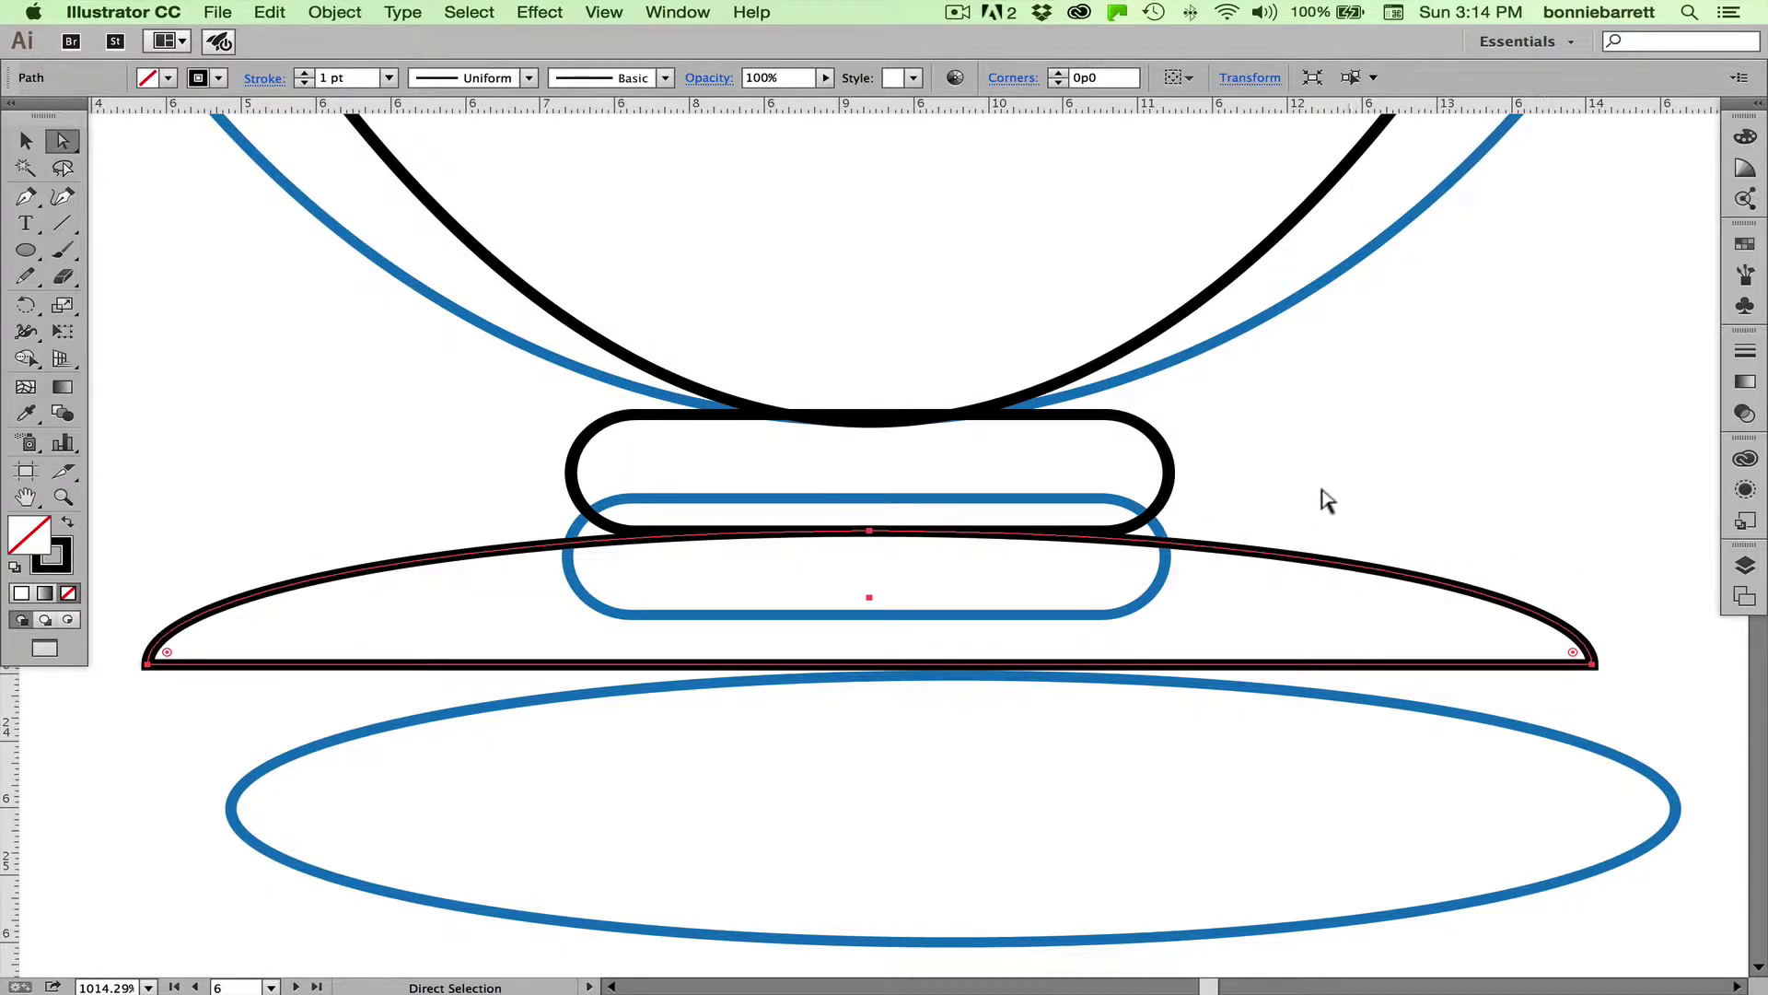
{"action": "key", "text": "super+minus"}
{"action": "key", "text": "super+minus"}
{"action": "key", "text": "super+minus"}
{"action": "key", "text": "super+minus"}
{"action": "key", "text": "super+minus"}
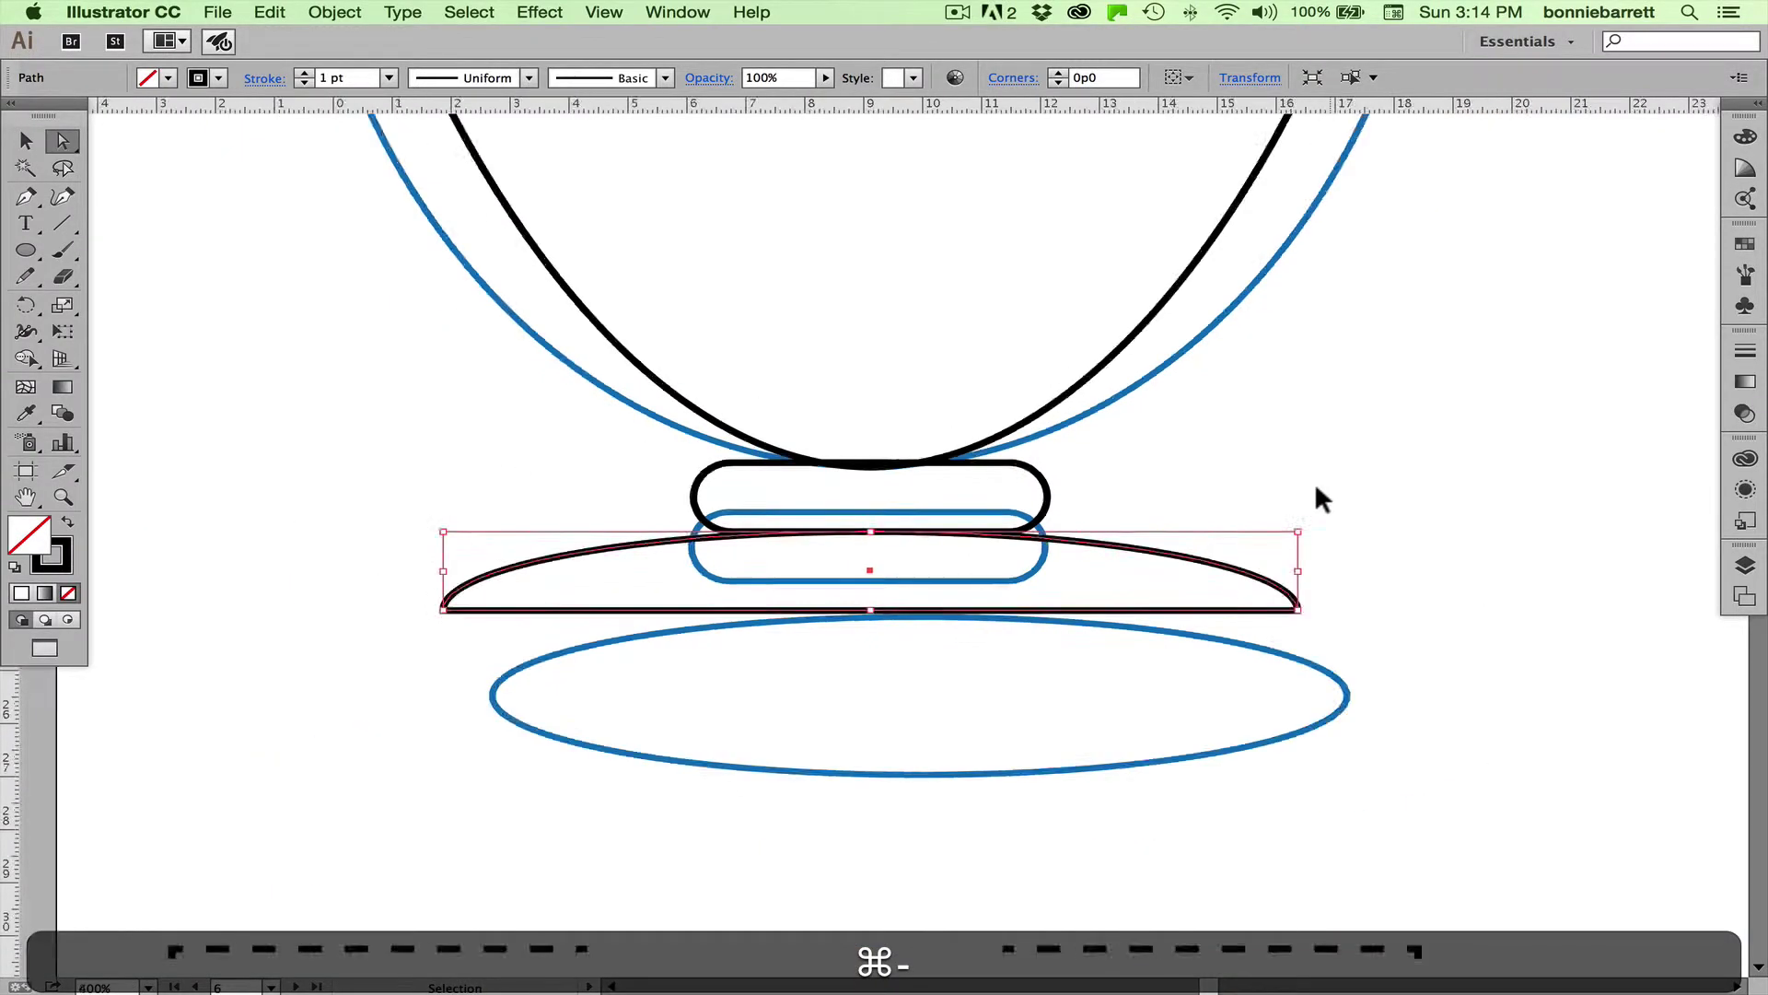
{"action": "key", "text": "super+minus"}
{"action": "key", "text": "super+minus"}
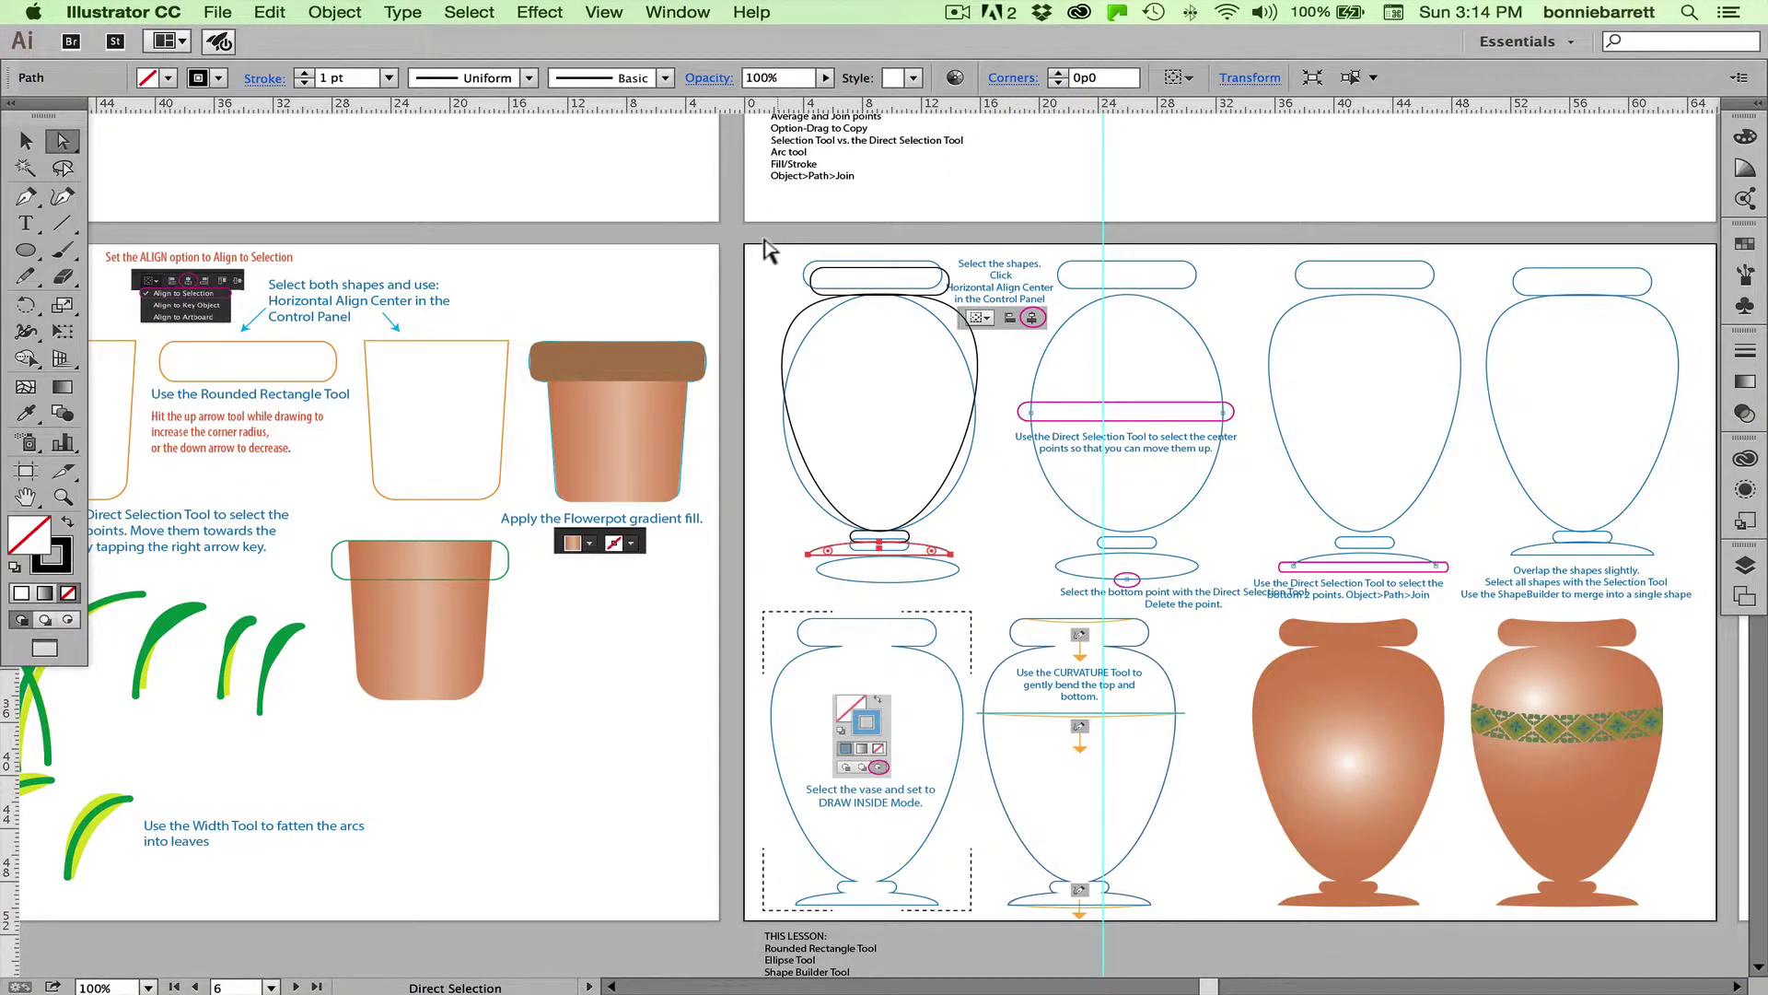
- Fill the vase's top, body and base outlines with CMYK Yellow
{"action": "left_click", "coordinate": [28, 142]}
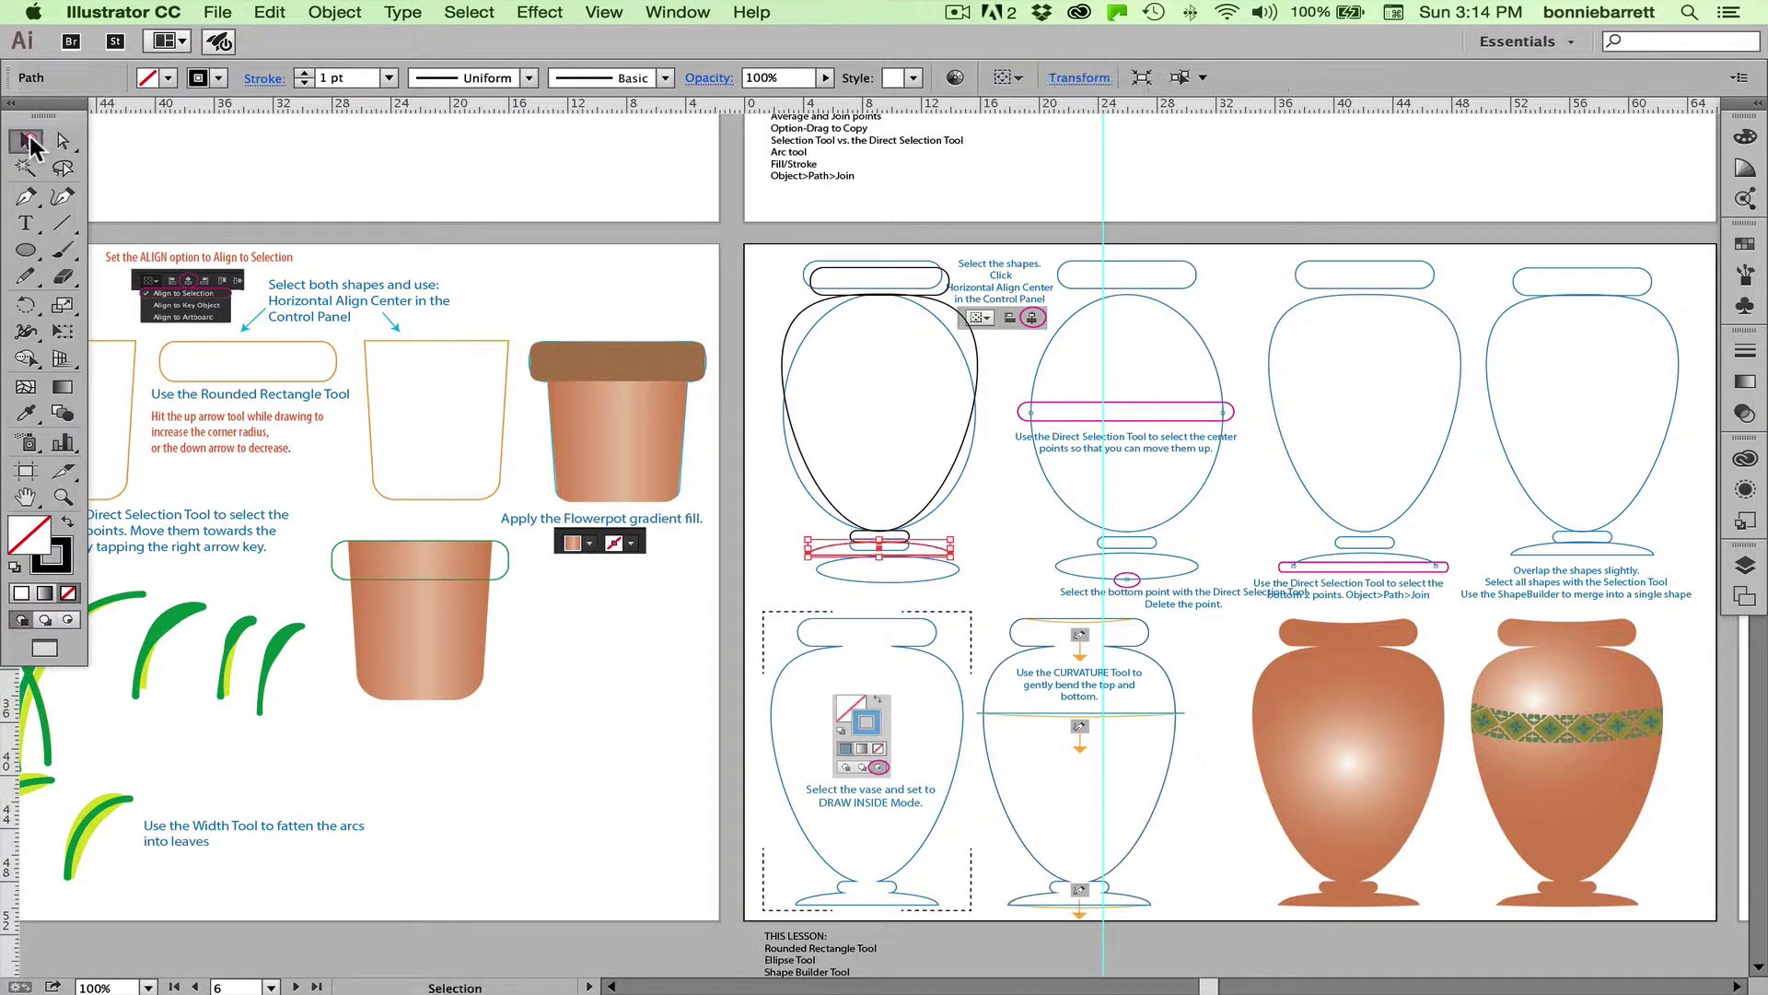
{"action": "left_click", "coordinate": [774, 264]}
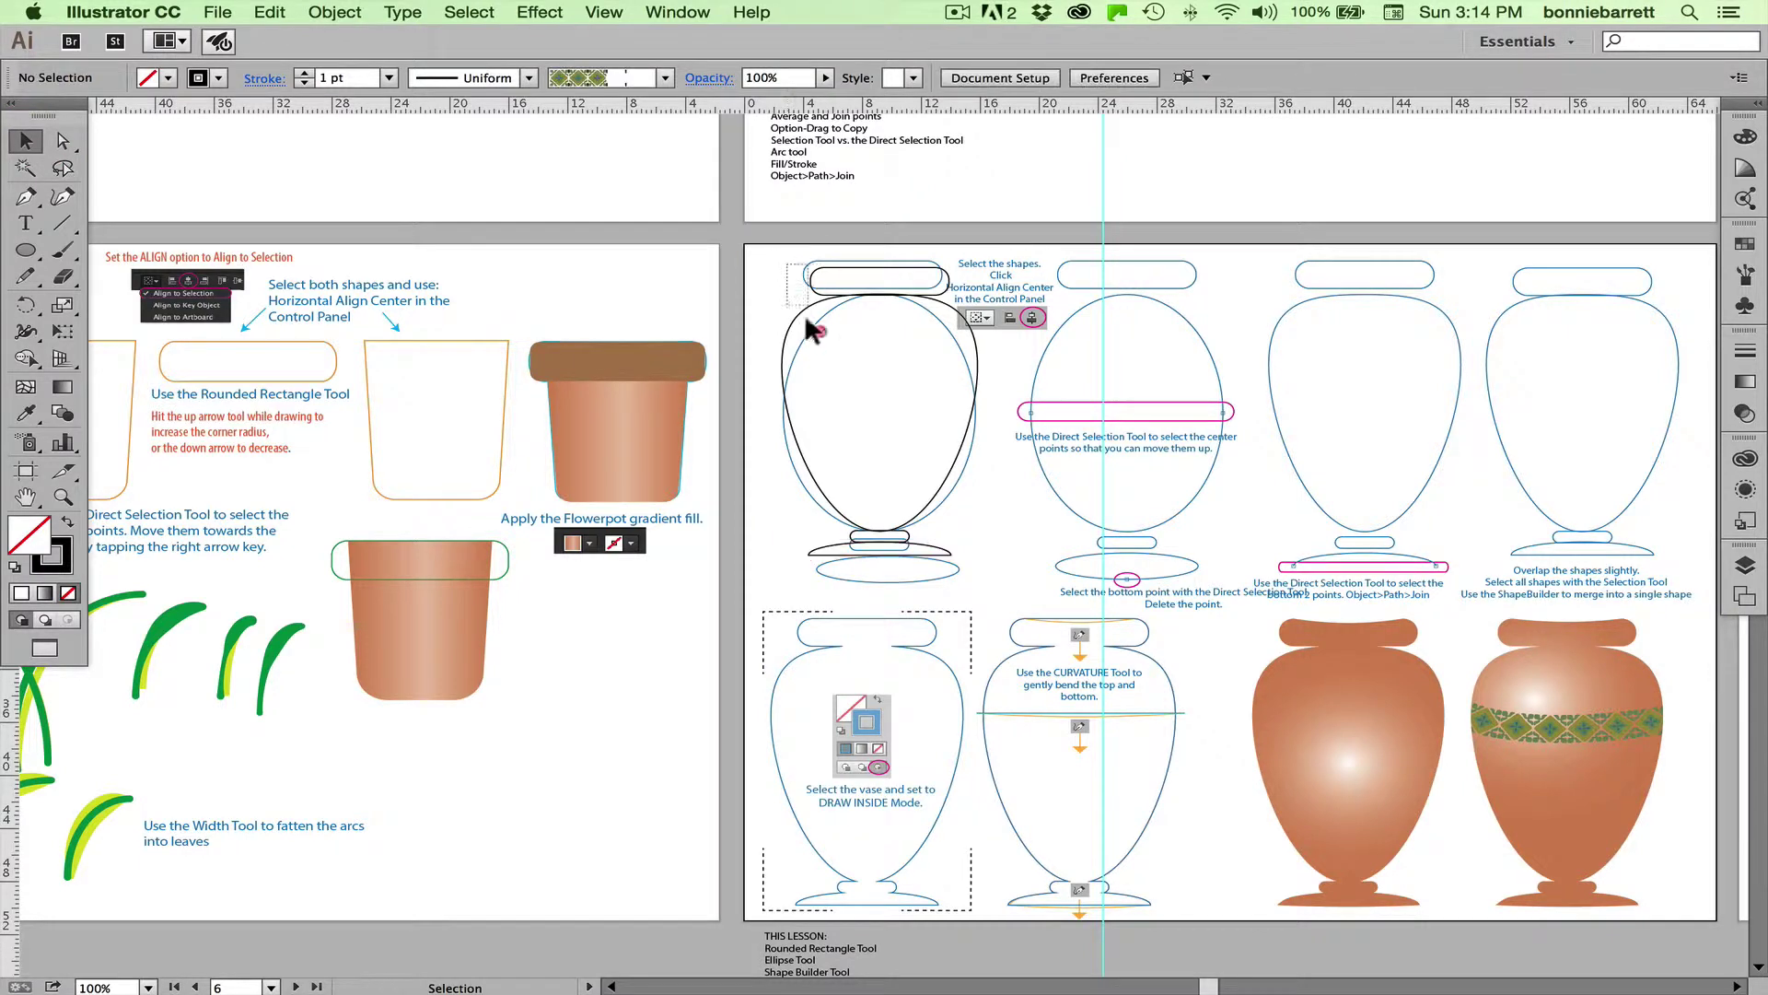
{"action": "left_click_drag", "start_coordinate": [818, 348], "coordinate": [932, 551]}
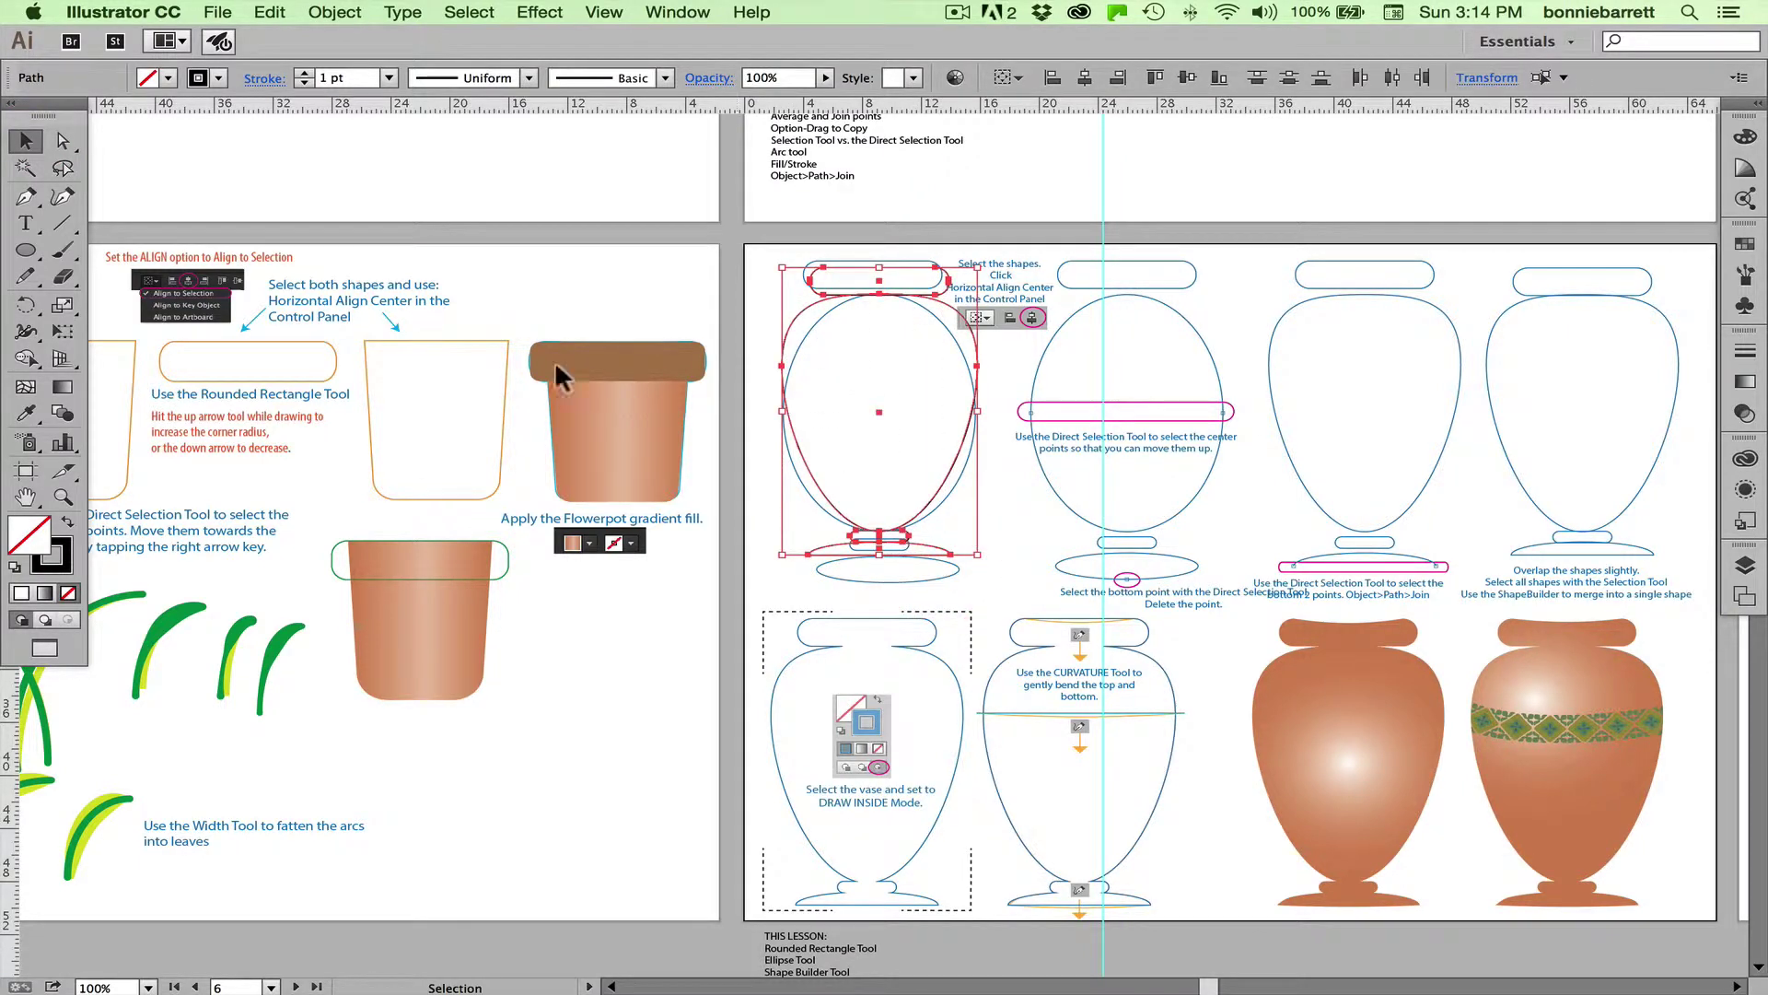
{"action": "left_click", "coordinate": [167, 79]}
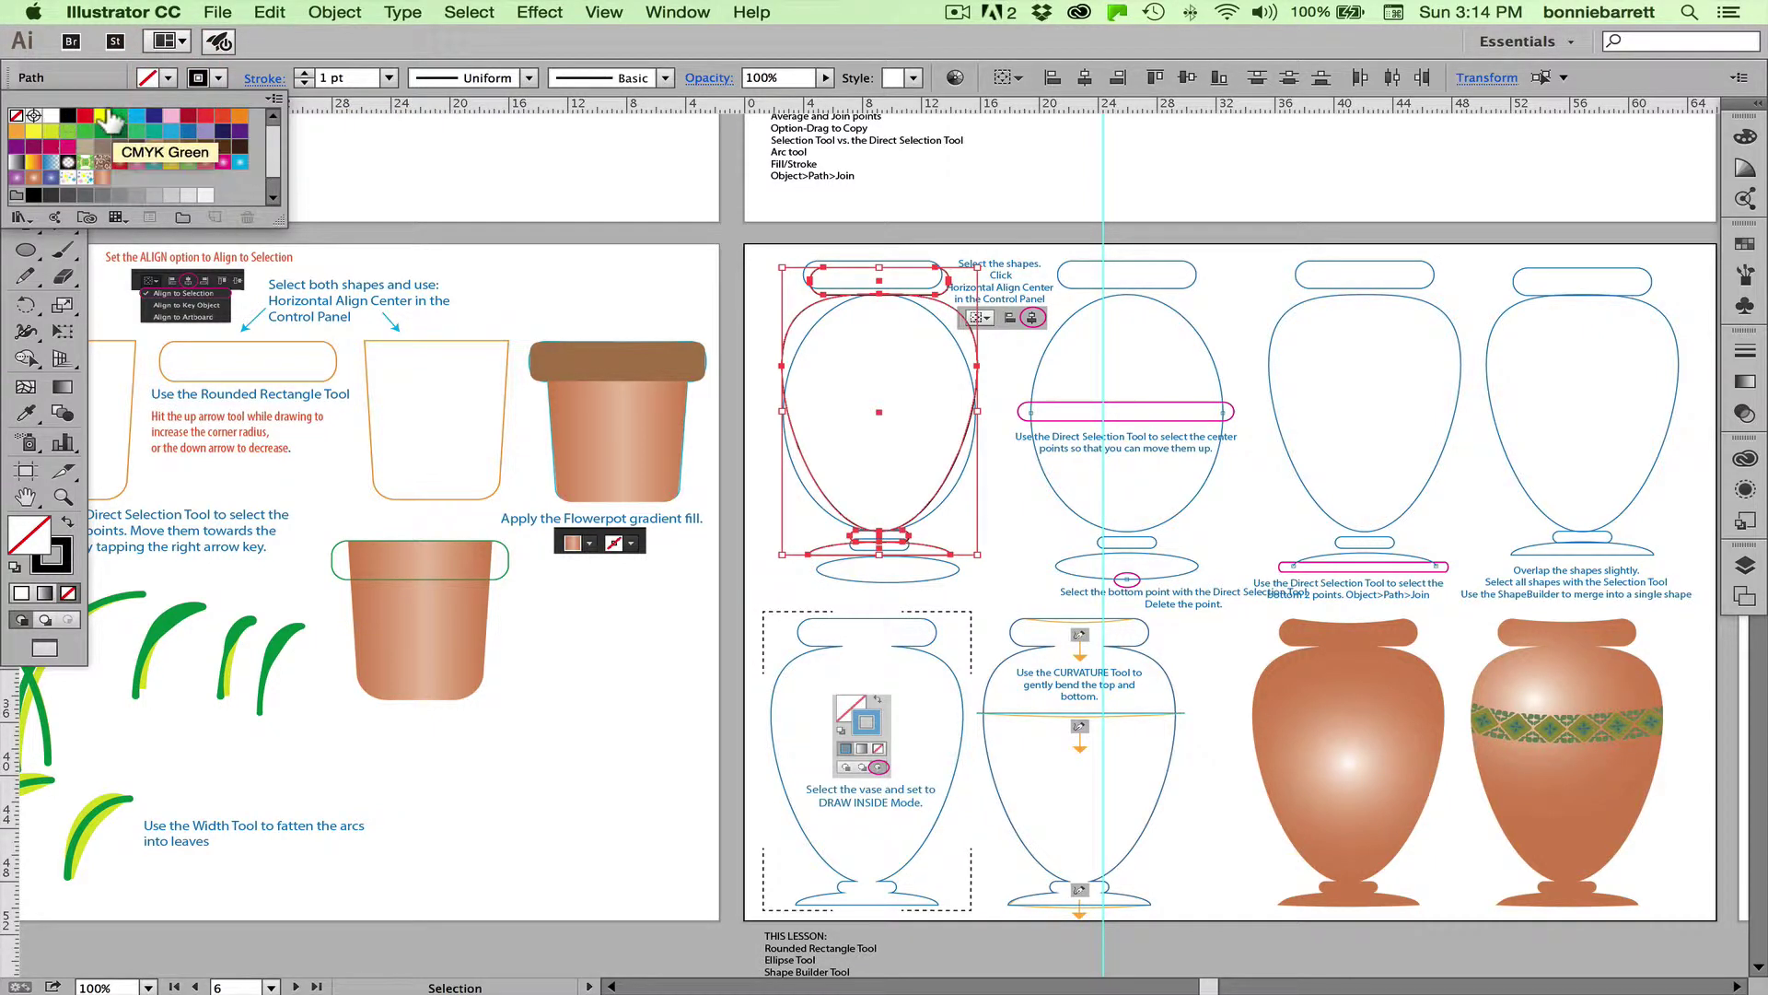
{"action": "left_click", "coordinate": [98, 115]}
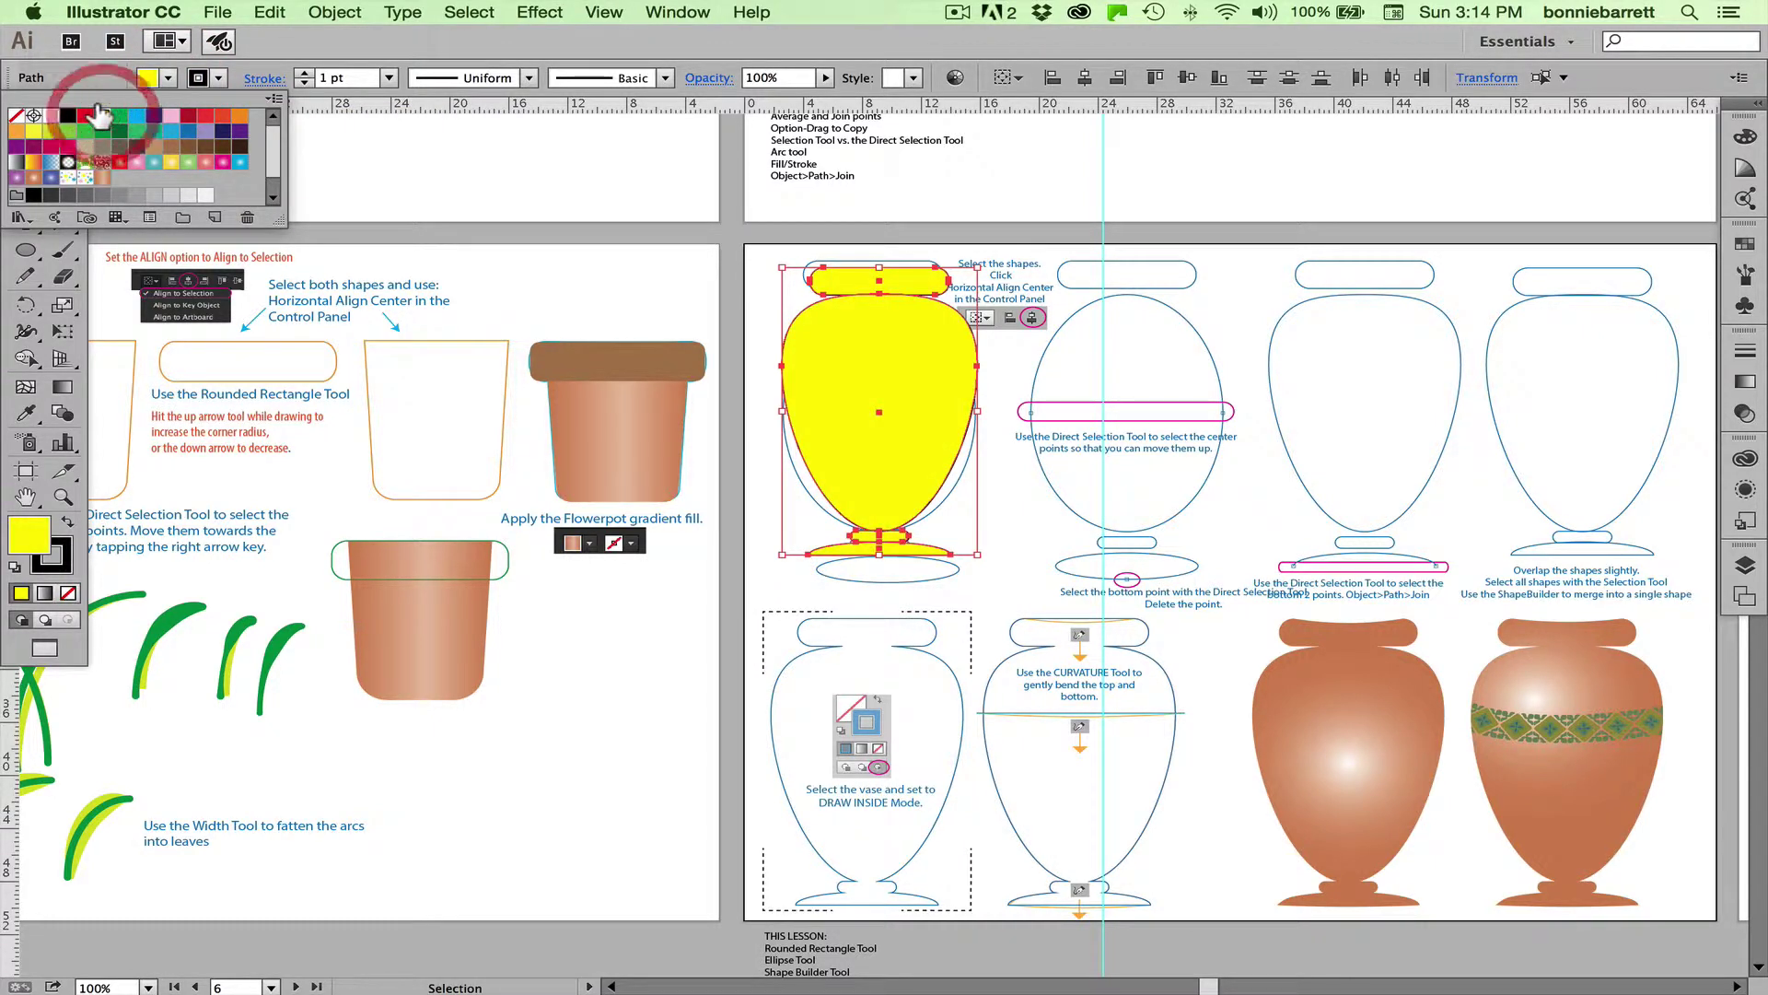
- Merge the yellow lip, body, neck and base into one shape using Shape Builder
{"action": "left_click", "coordinate": [26, 359]}
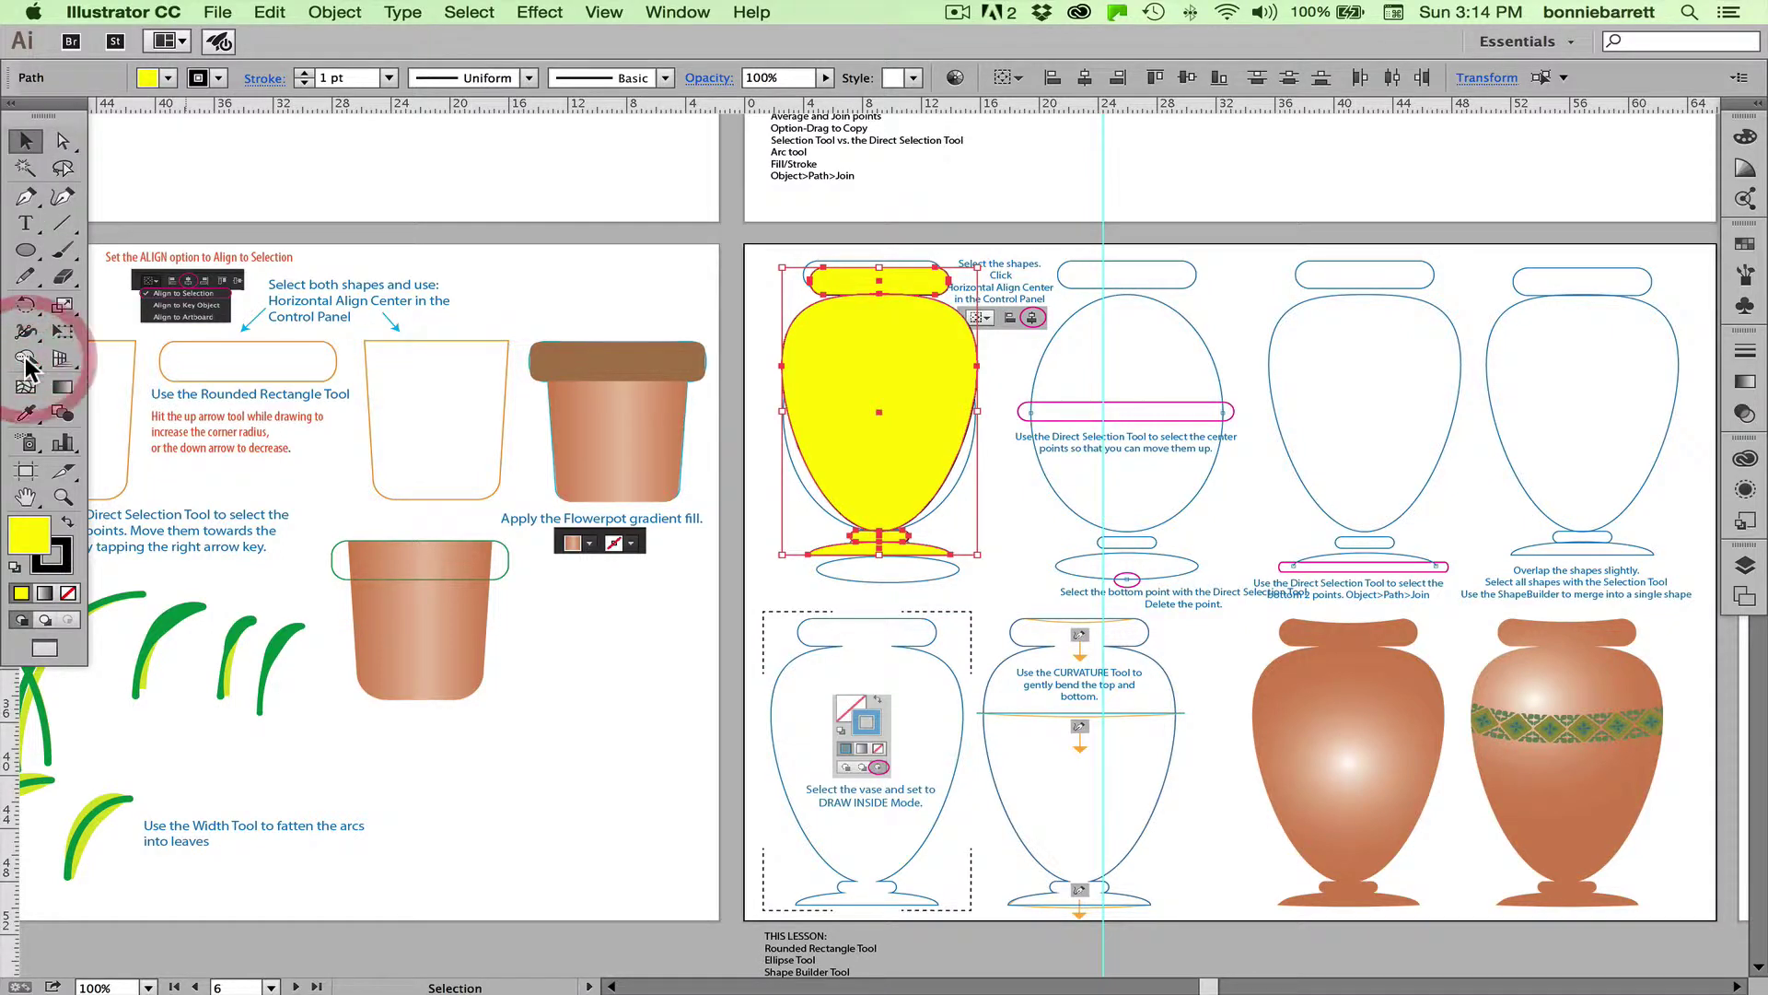
{"action": "left_click", "coordinate": [25, 359]}
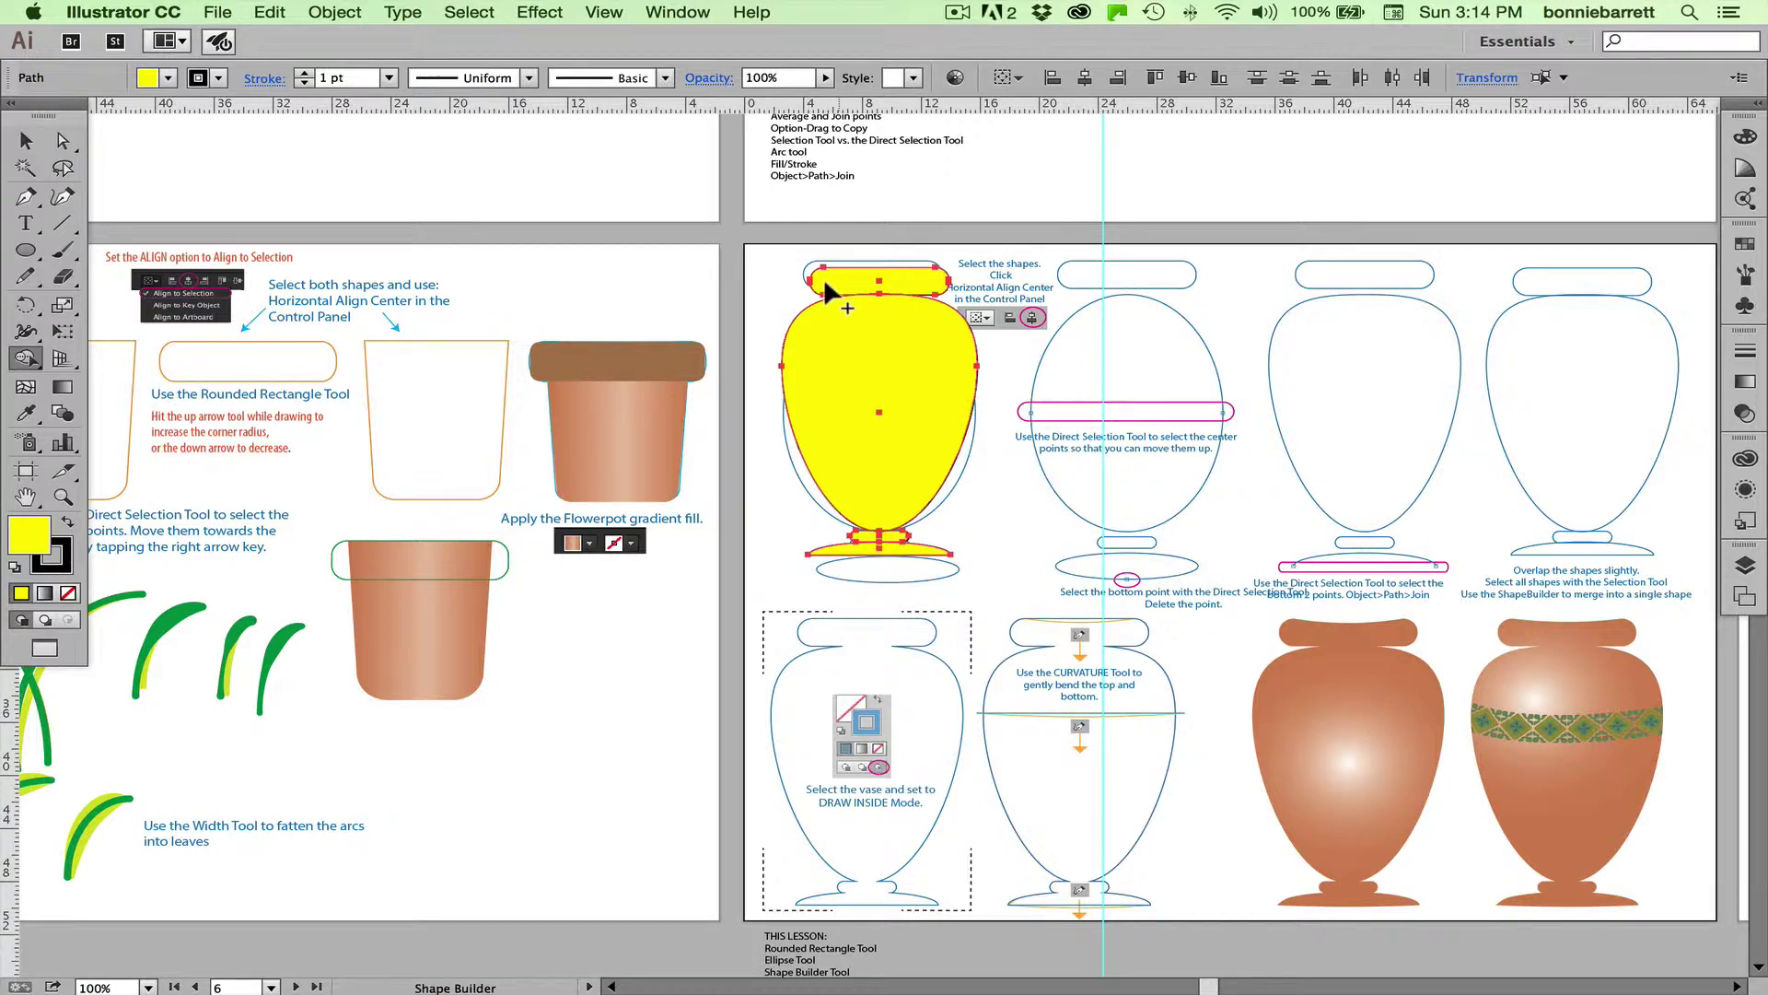
{"action": "scroll", "coordinate": [846, 281], "scroll_direction": "left", "scroll_amount": 1}
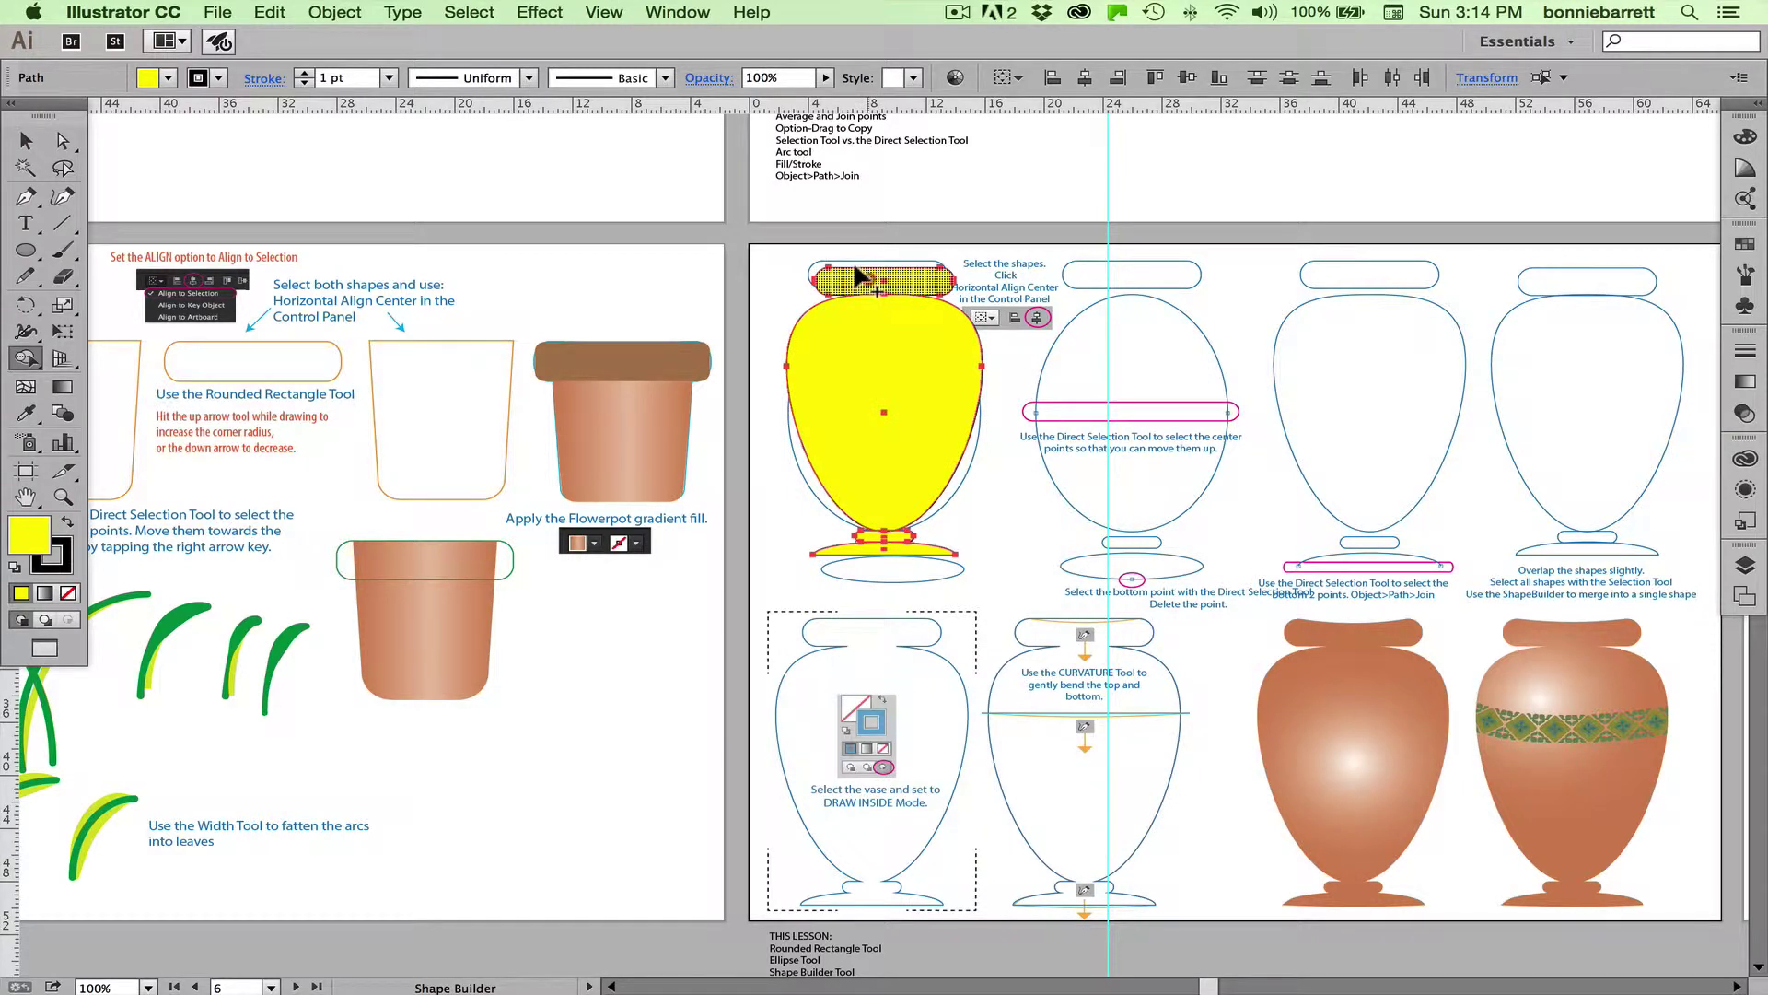
{"action": "left_click_drag", "start_coordinate": [855, 276], "coordinate": [873, 548]}
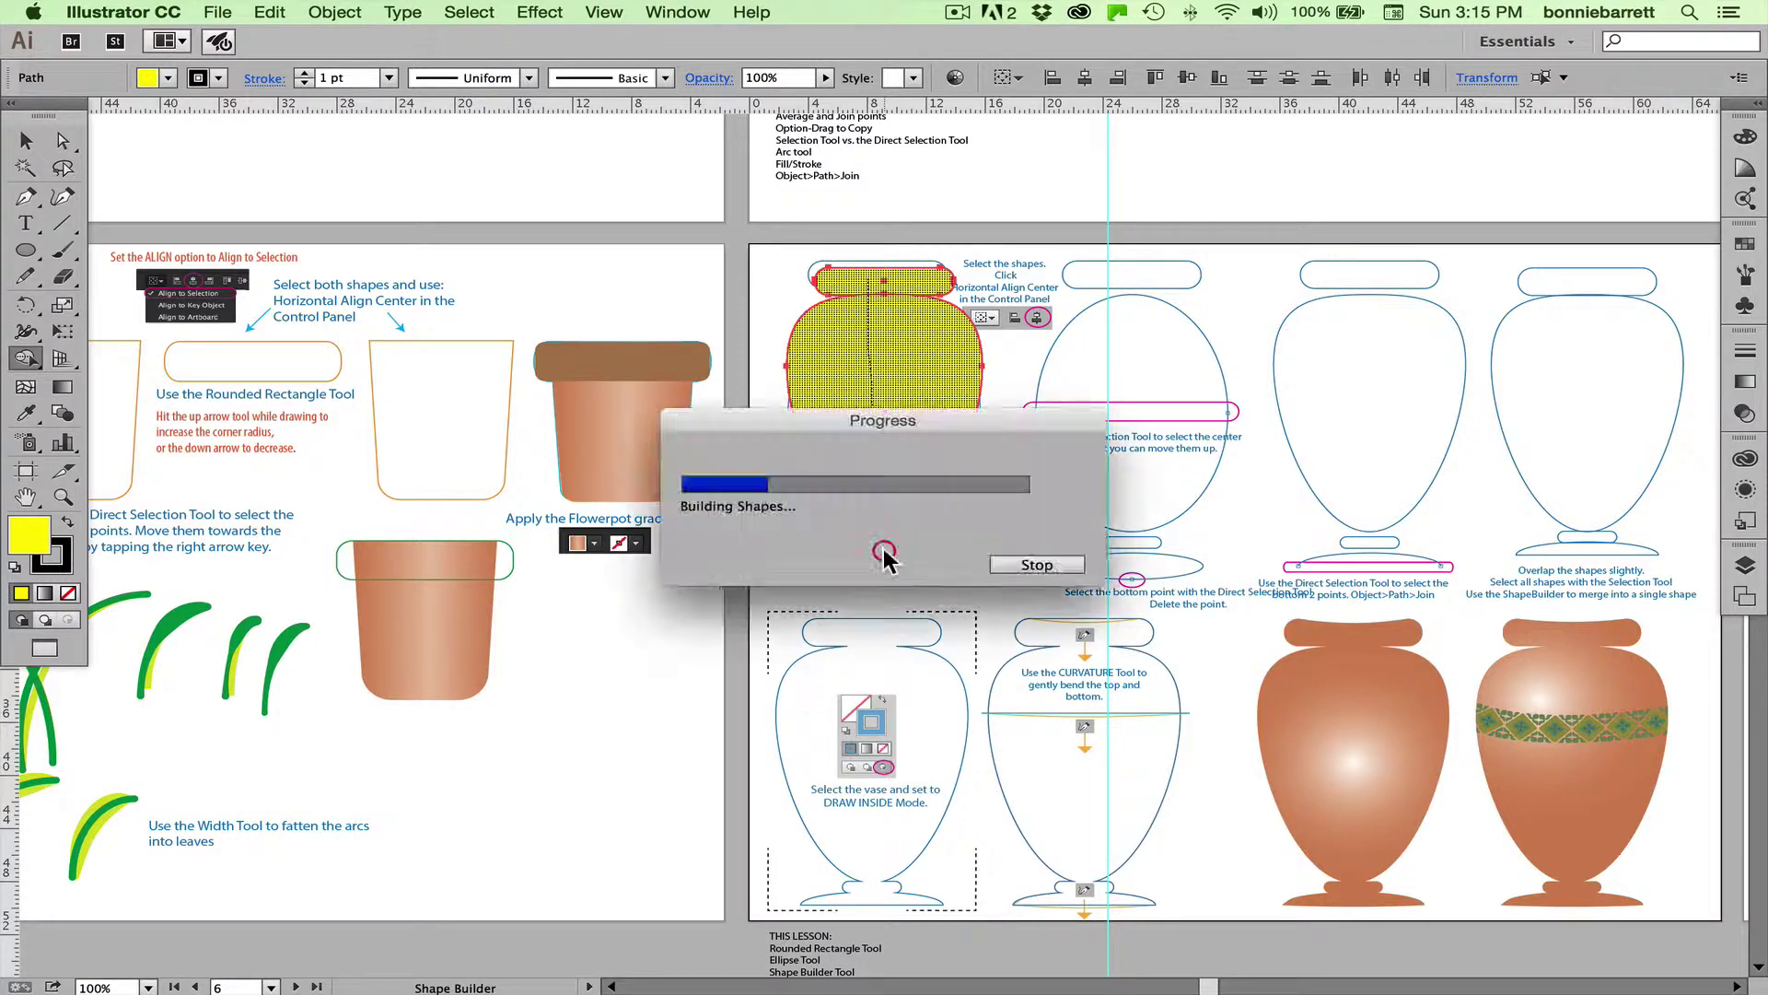
{"action": "left_click_drag", "start_coordinate": [882, 549], "coordinate": [886, 554]}
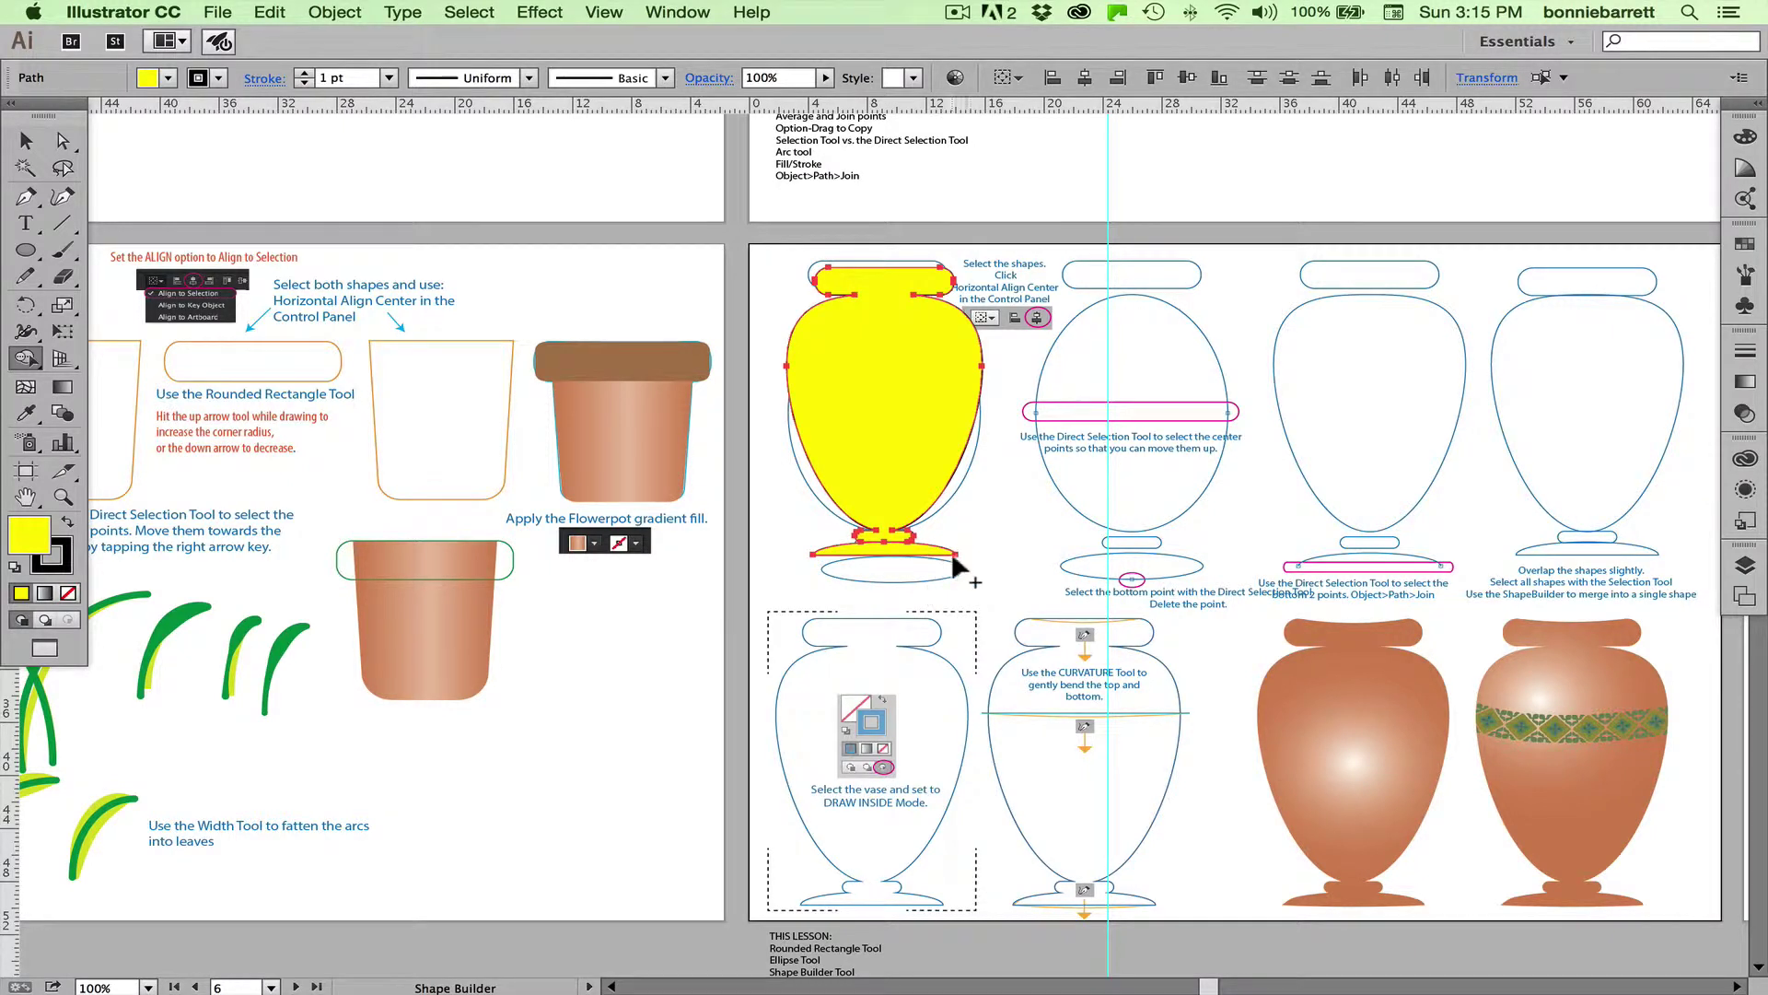
{"action": "left_click", "coordinate": [957, 556]}
{"action": "left_click", "coordinate": [63, 497]}
- Zoom in and nudge the dome-shaped base up with Up Arrow to overlap the connector
{"action": "left_click_drag", "start_coordinate": [810, 489], "coordinate": [983, 573]}
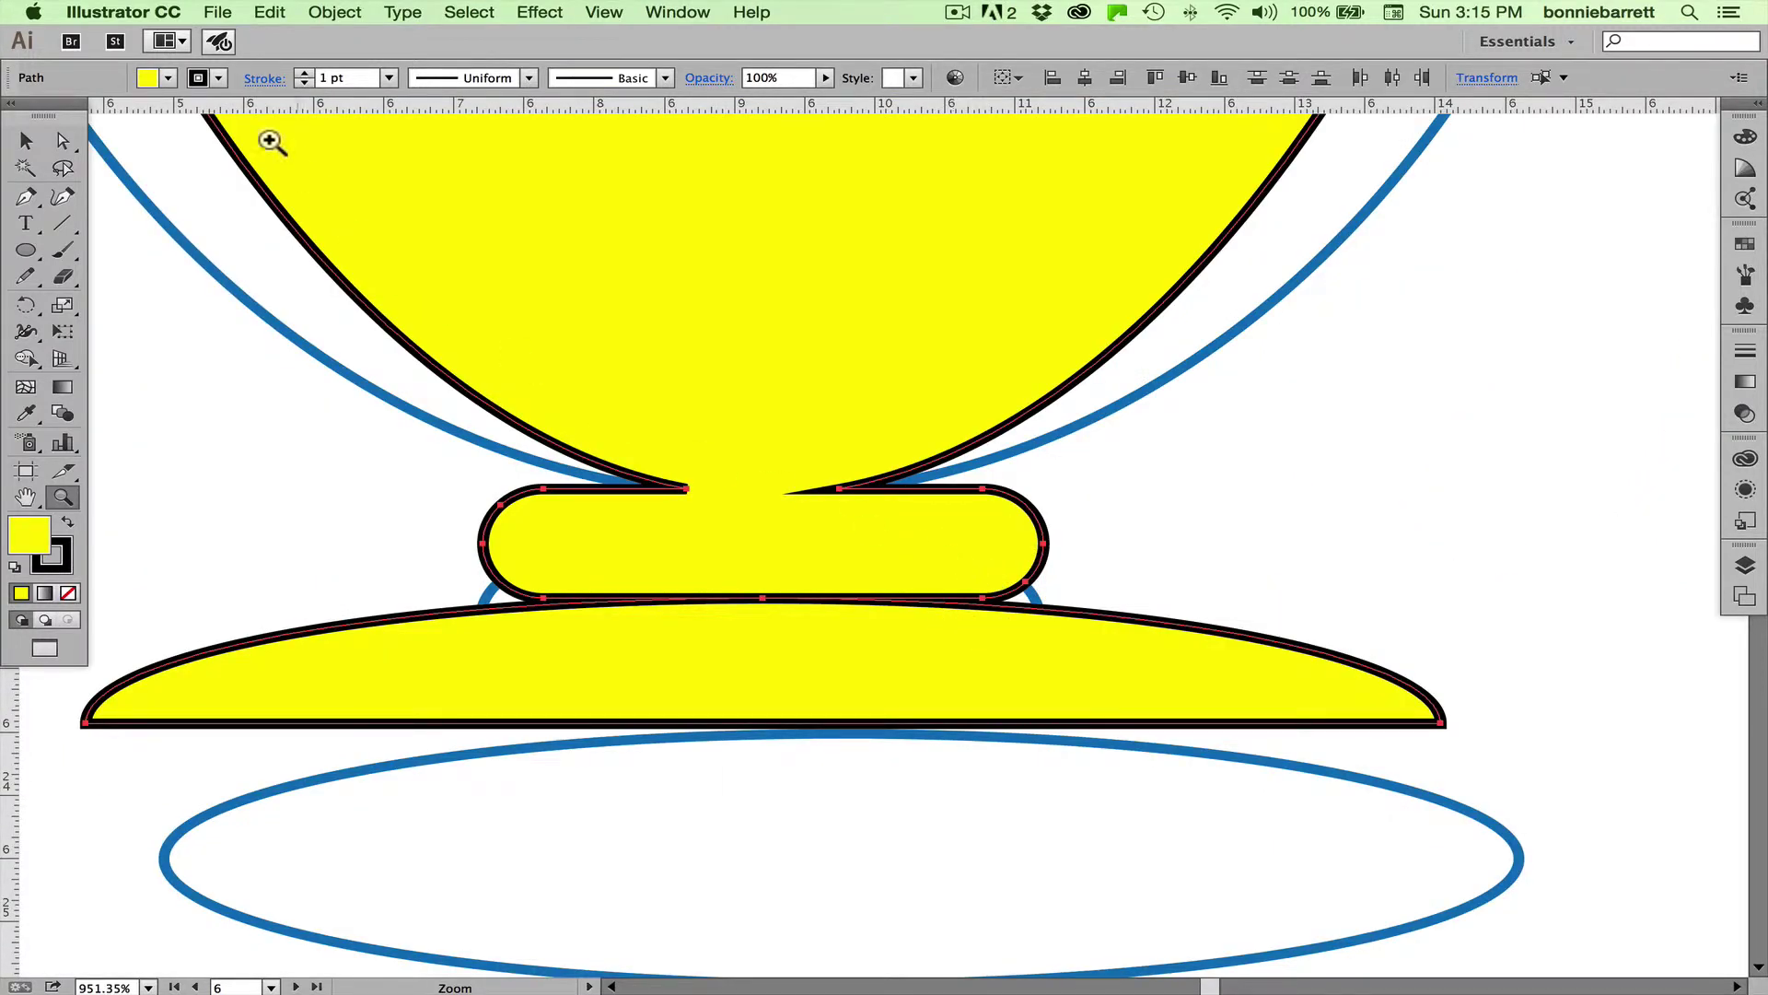
{"action": "left_click", "coordinate": [28, 141]}
{"action": "left_click", "coordinate": [339, 461]}
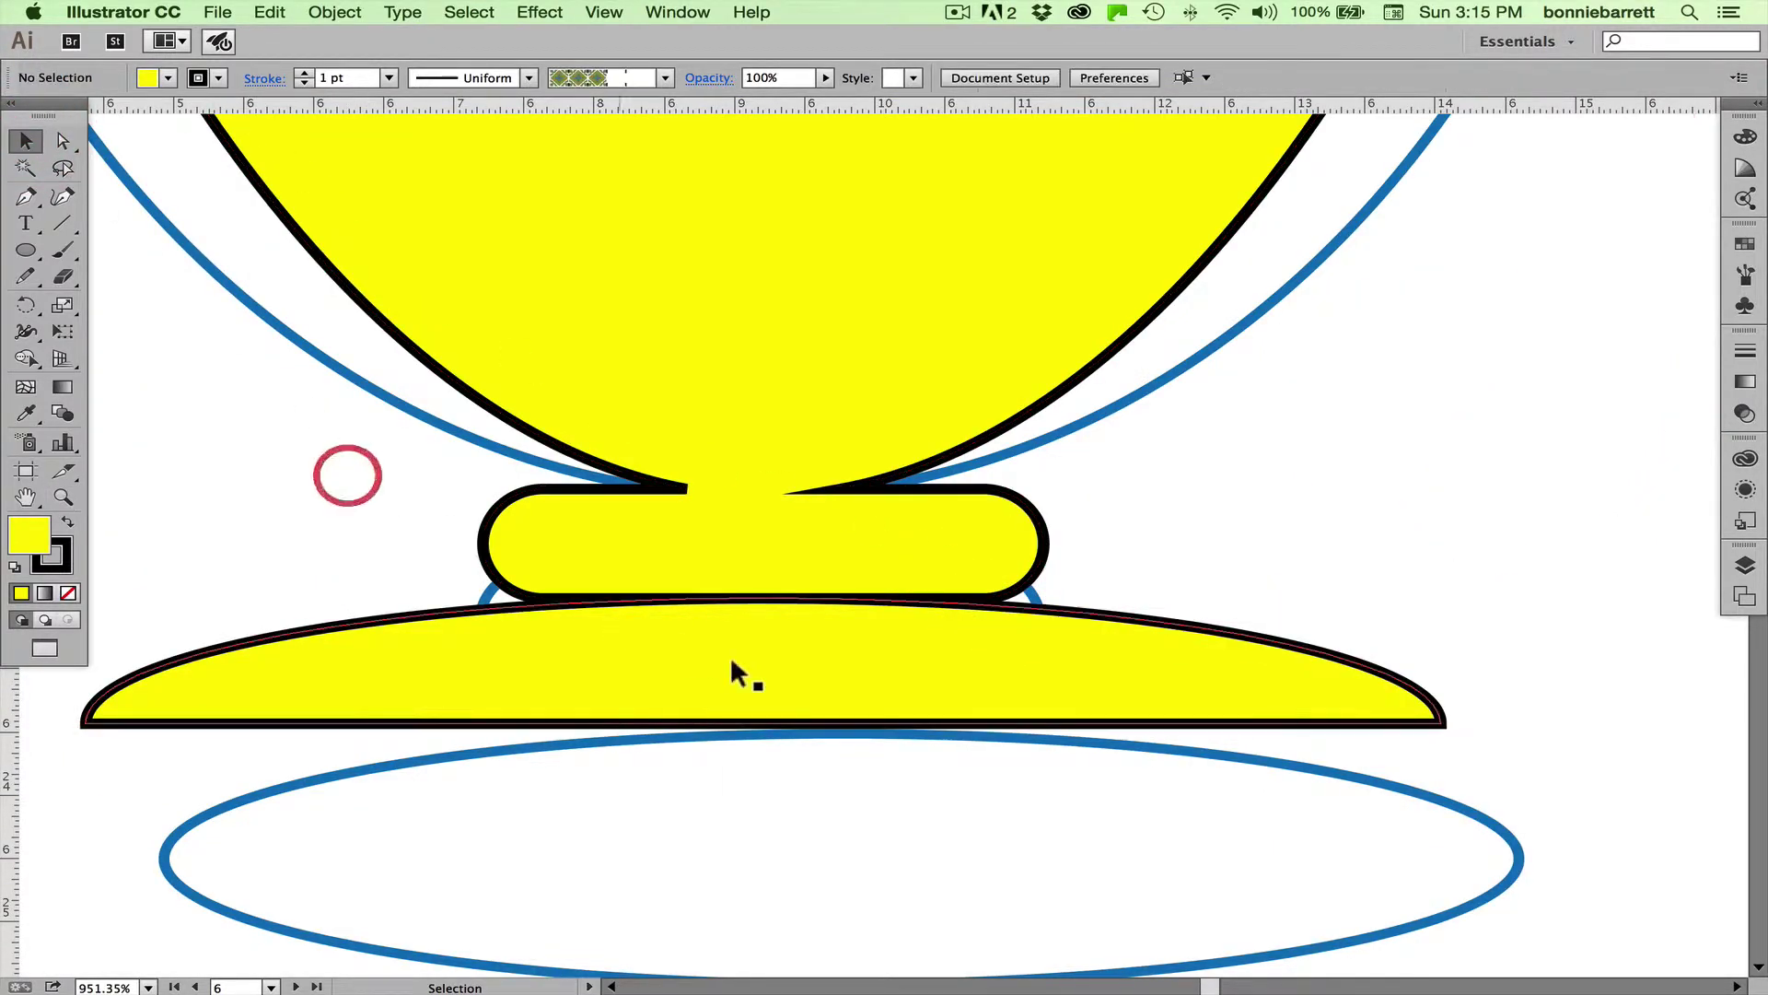
{"action": "left_click", "coordinate": [785, 597]}
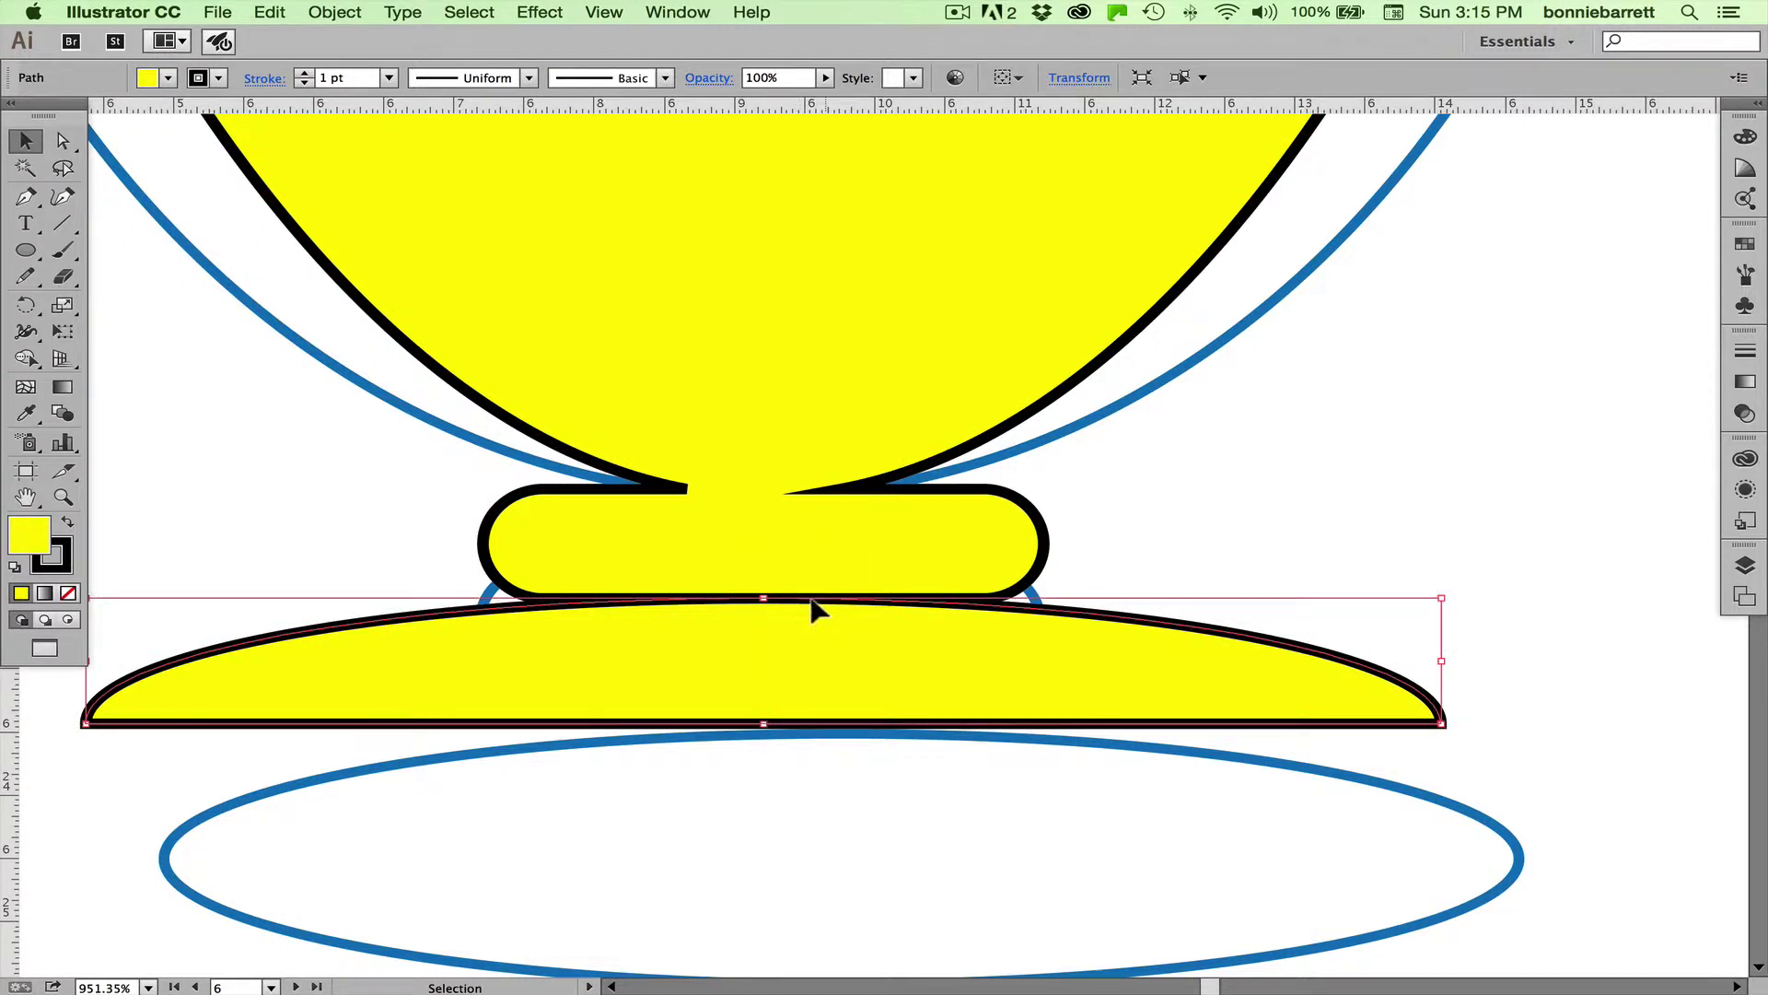
{"action": "key", "text": "Up"}
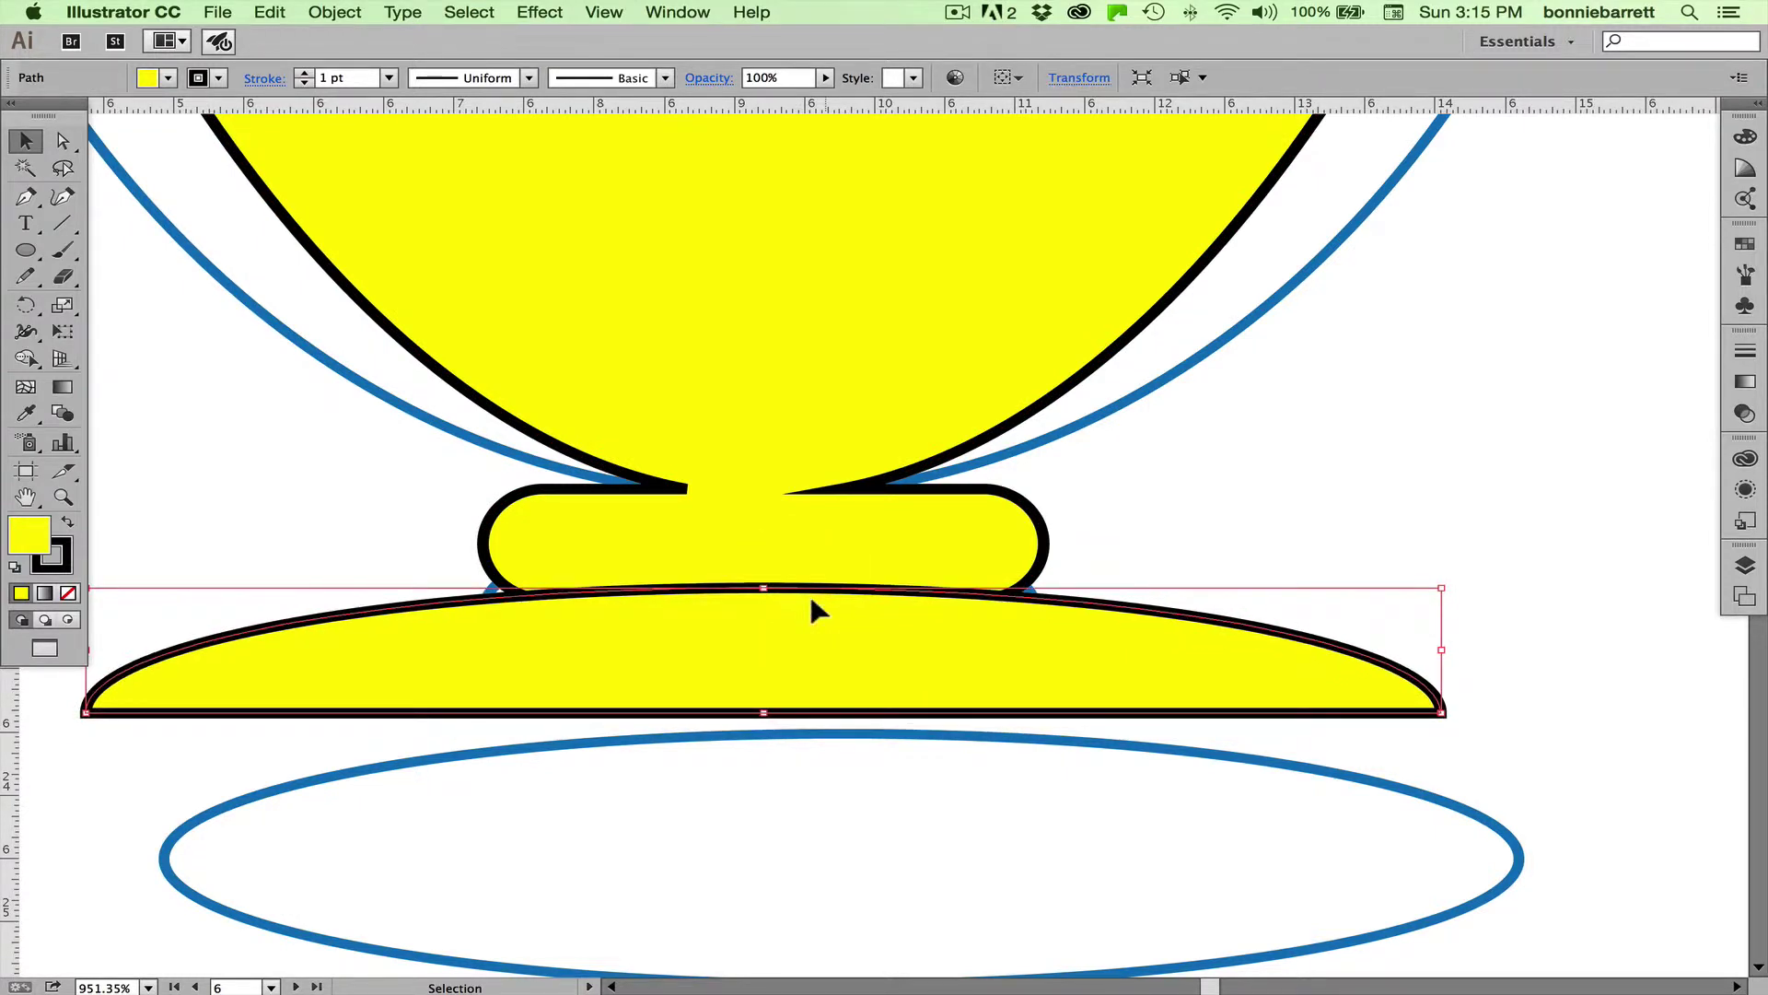
- Merge the cup, connector and base into one continuous shape with Shape Builder
{"action": "left_click_drag", "start_coordinate": [459, 511], "coordinate": [770, 699]}
{"action": "left_click", "coordinate": [25, 357]}
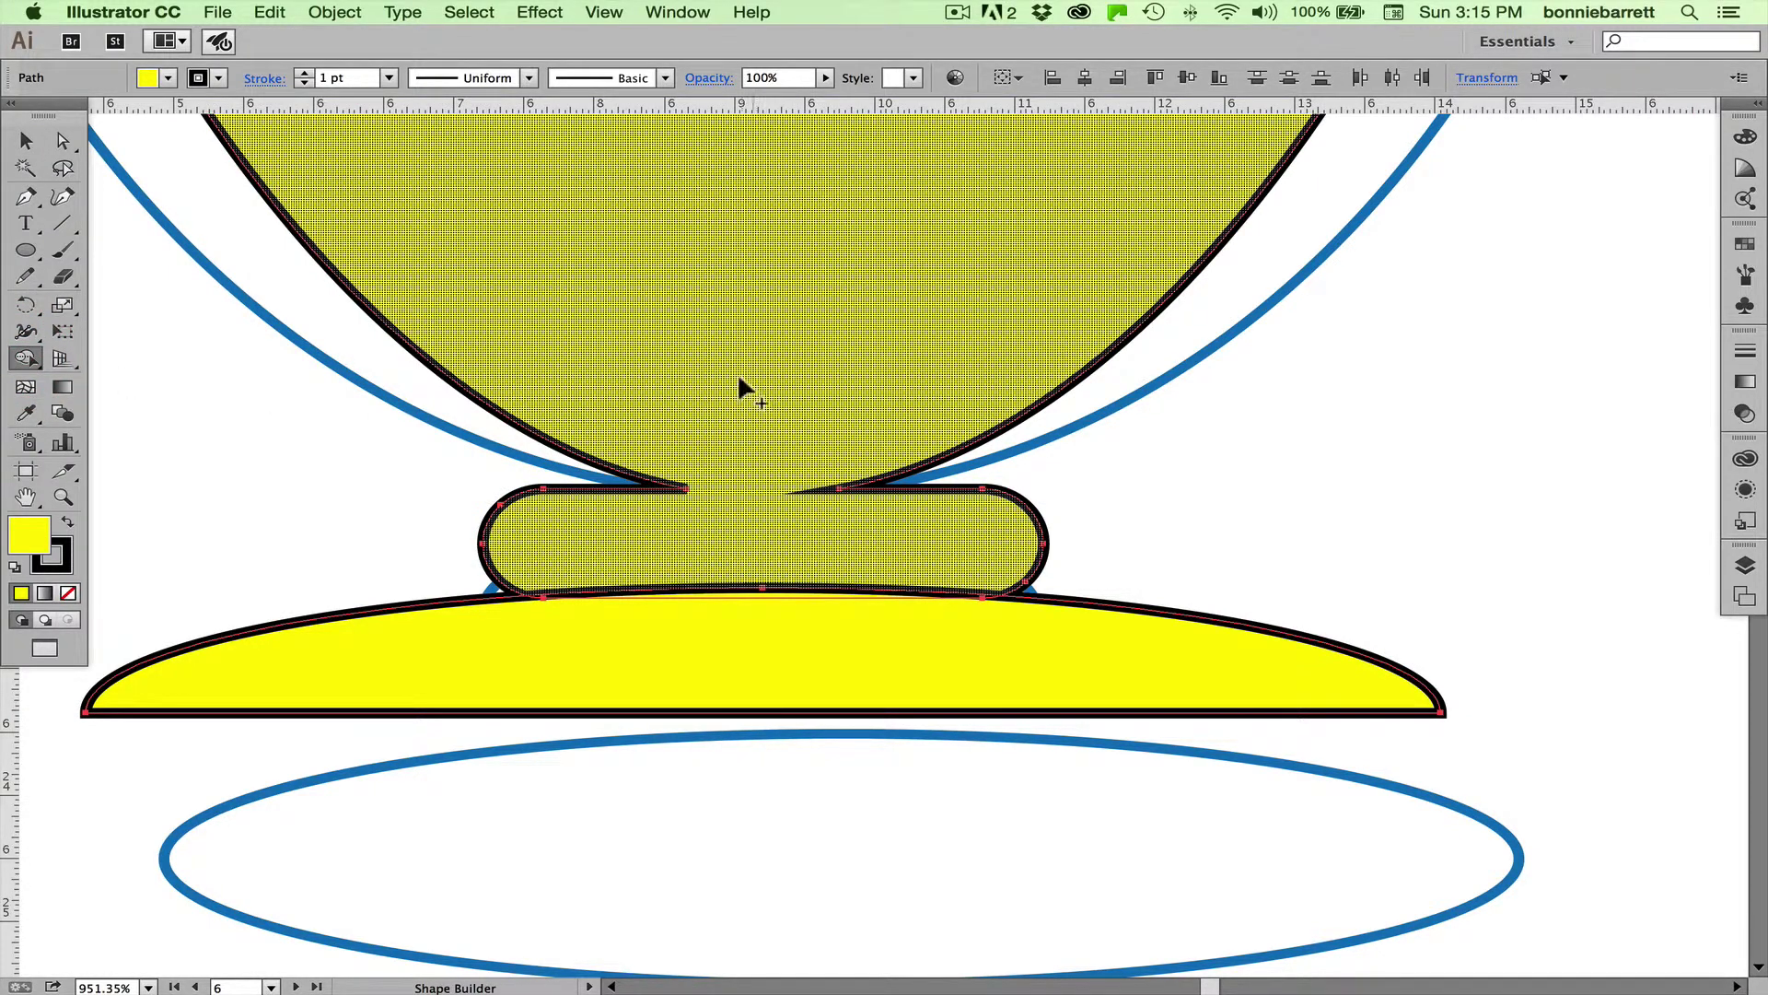
{"action": "left_click_drag", "start_coordinate": [743, 395], "coordinate": [764, 667]}
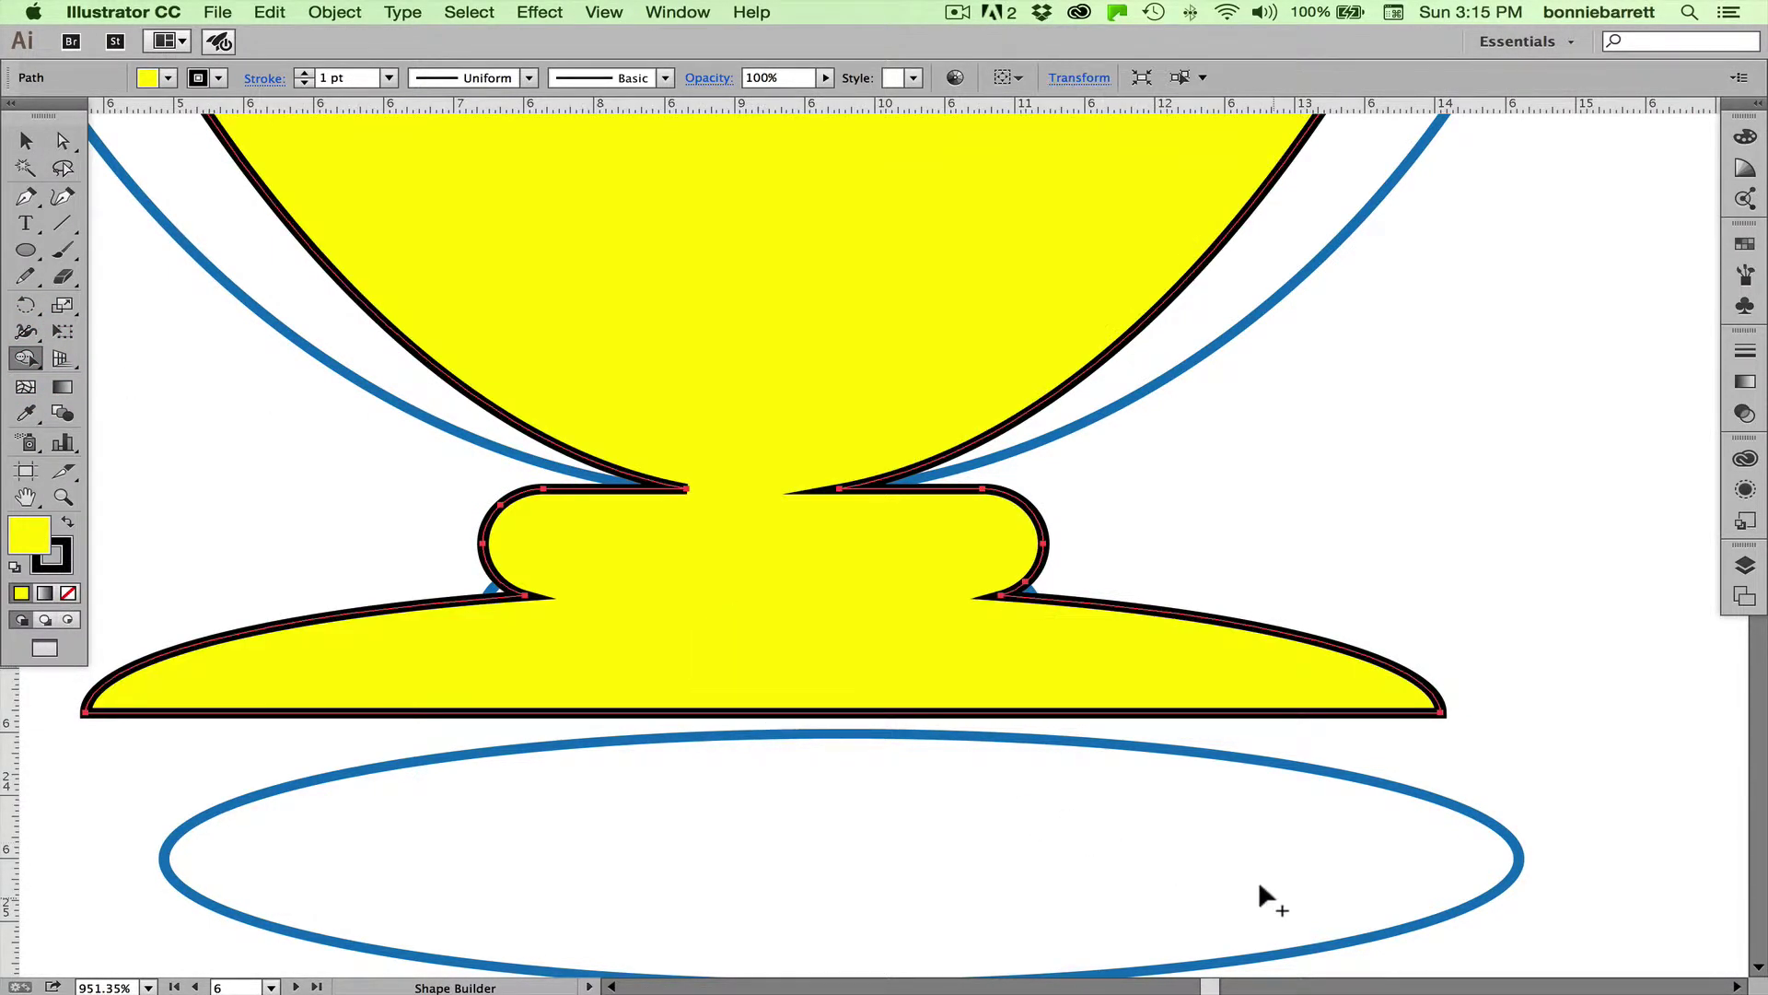
{"action": "key", "text": "super+minus"}
{"action": "key", "text": "super+minus"}
{"action": "key", "text": "super+minus"}
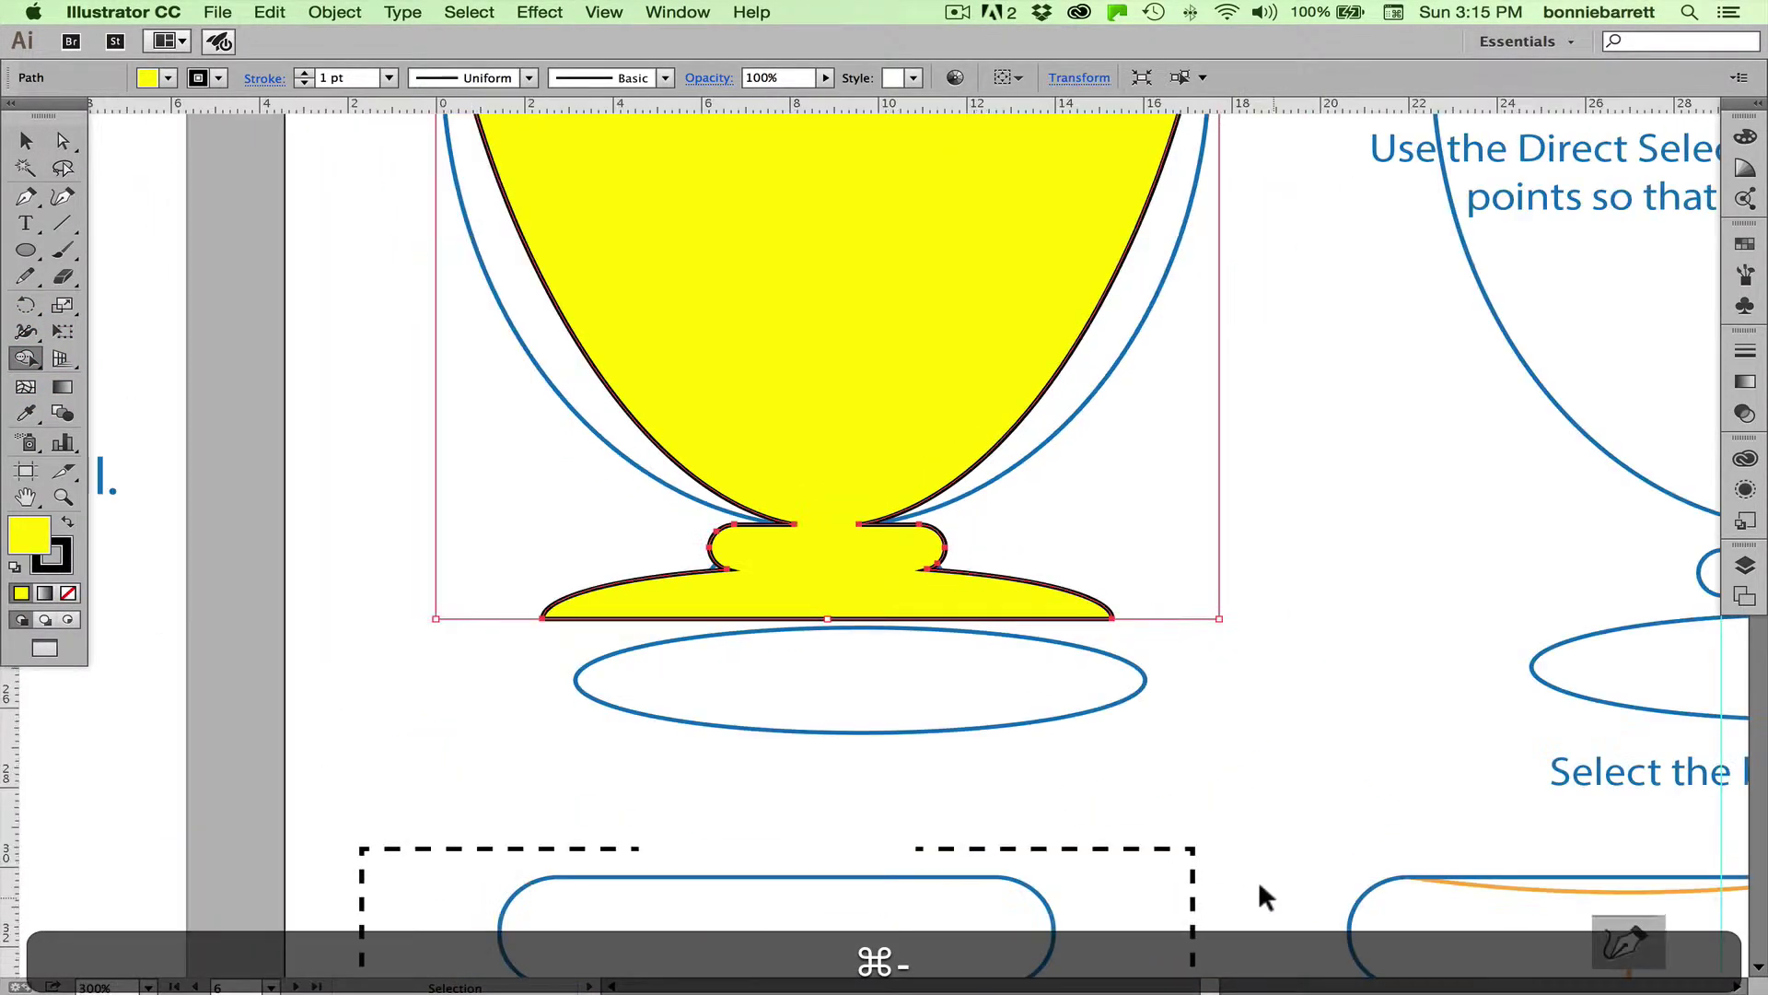
- Drag the vase's neck anchor points to reshape where the top meets the body
{"action": "key", "text": "super+minus"}
{"action": "key", "text": "super+minus"}
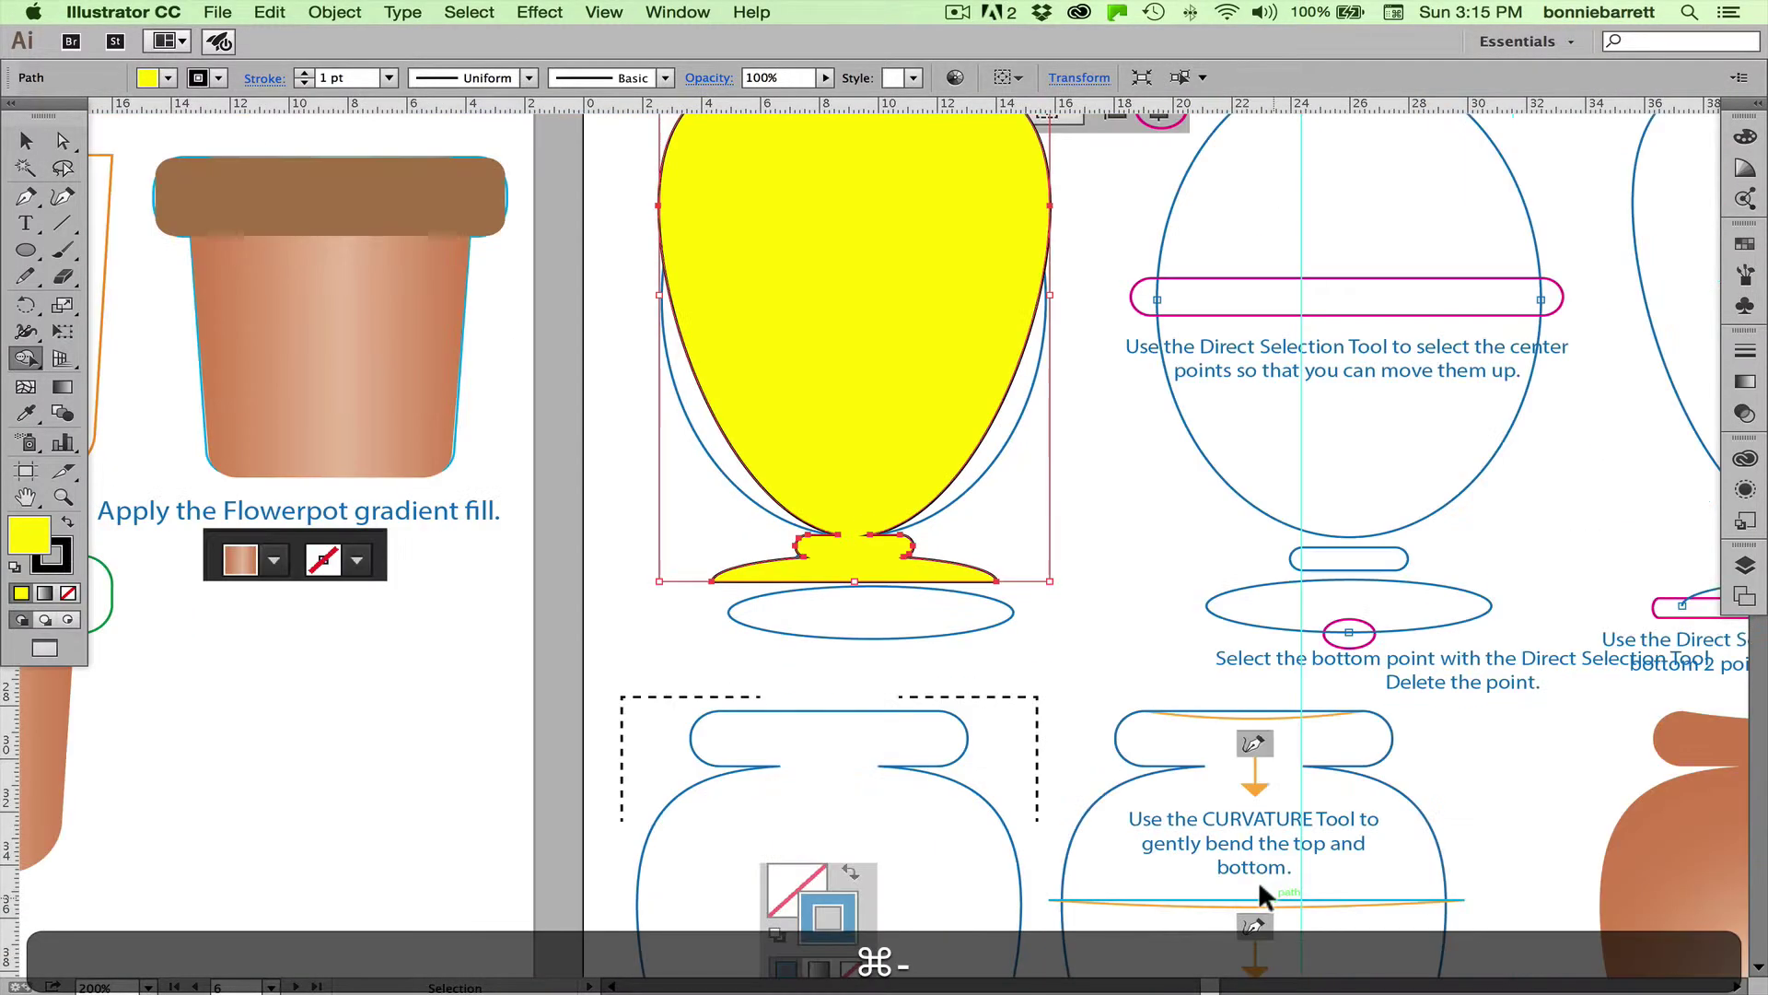
{"action": "key", "text": "super+minus"}
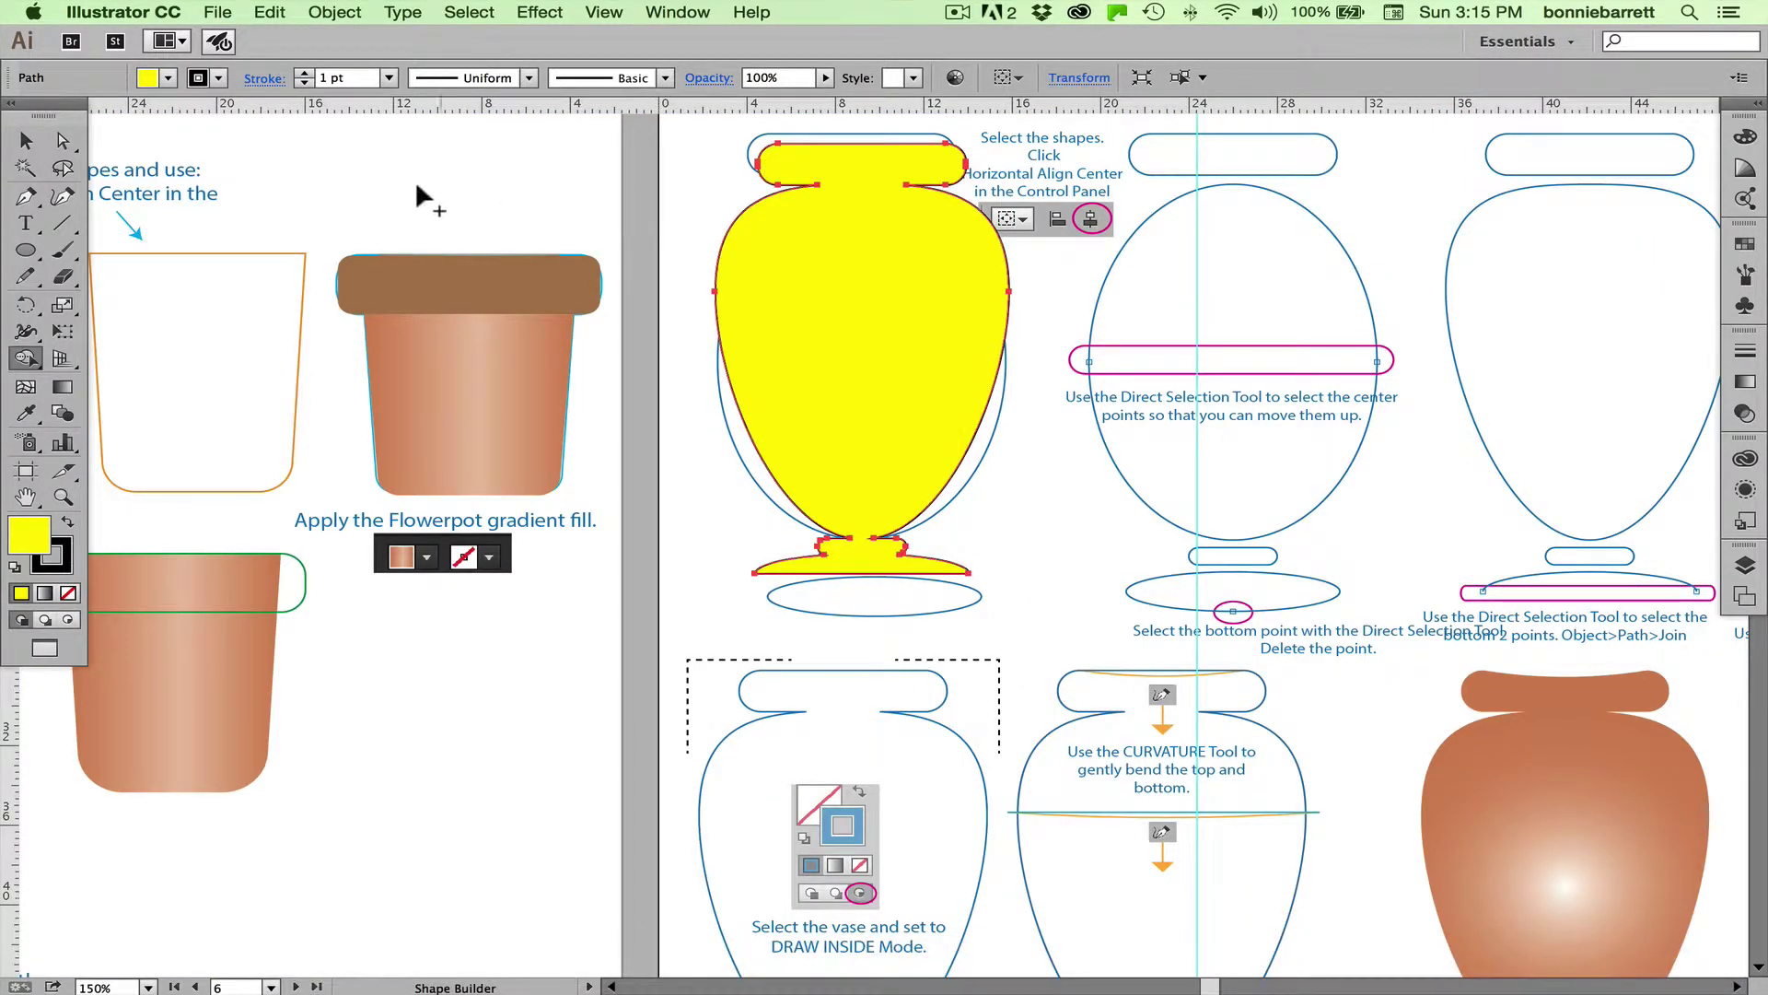
{"action": "left_click", "coordinate": [63, 140]}
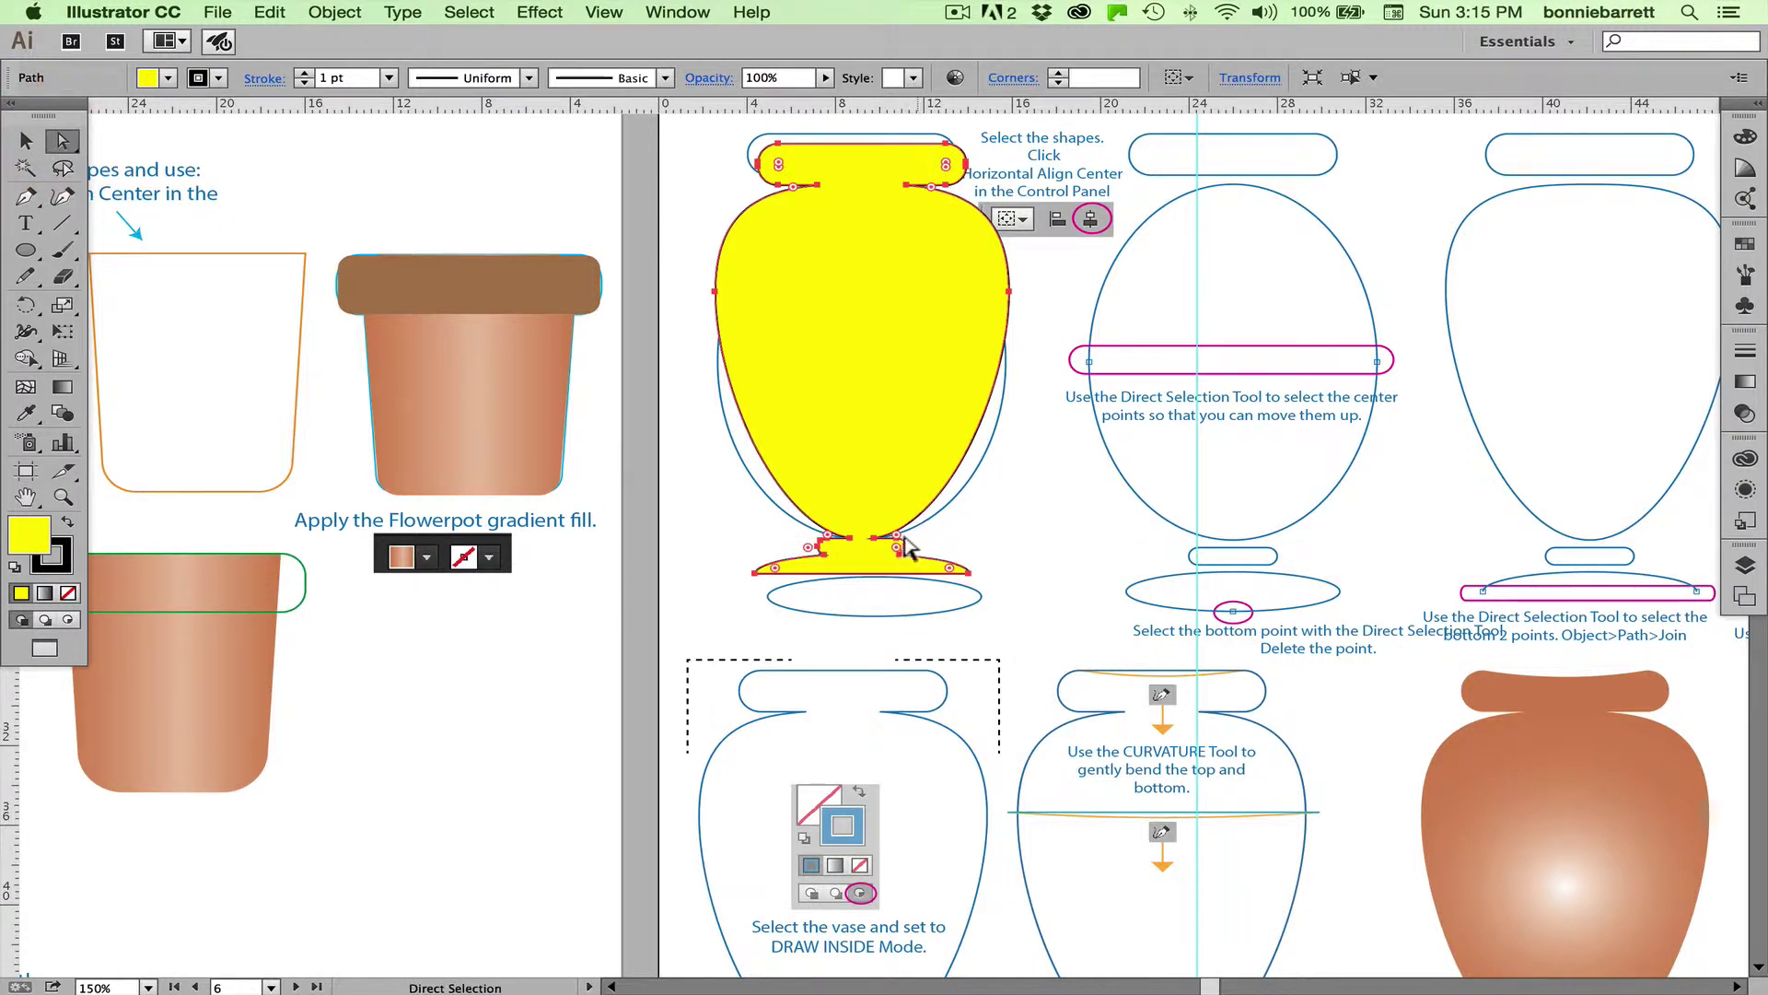
{"action": "left_click_drag", "start_coordinate": [719, 180], "coordinate": [967, 205]}
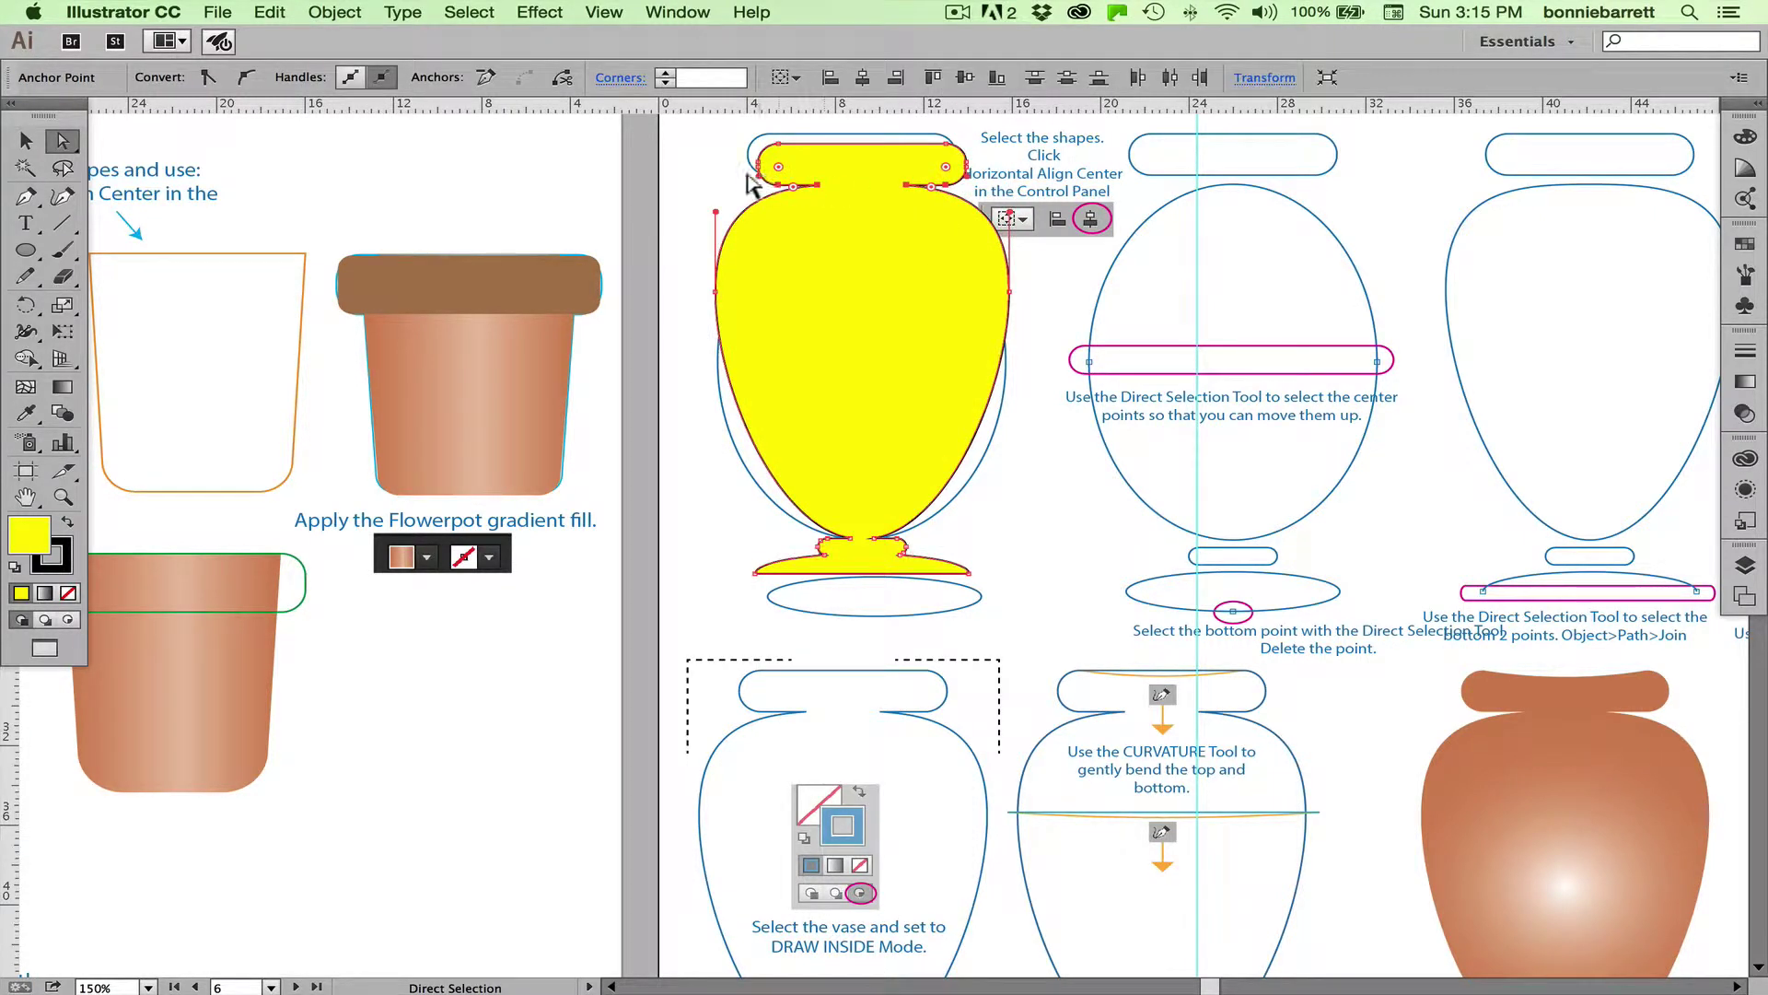
{"action": "left_click_drag", "start_coordinate": [779, 181], "coordinate": [764, 187]}
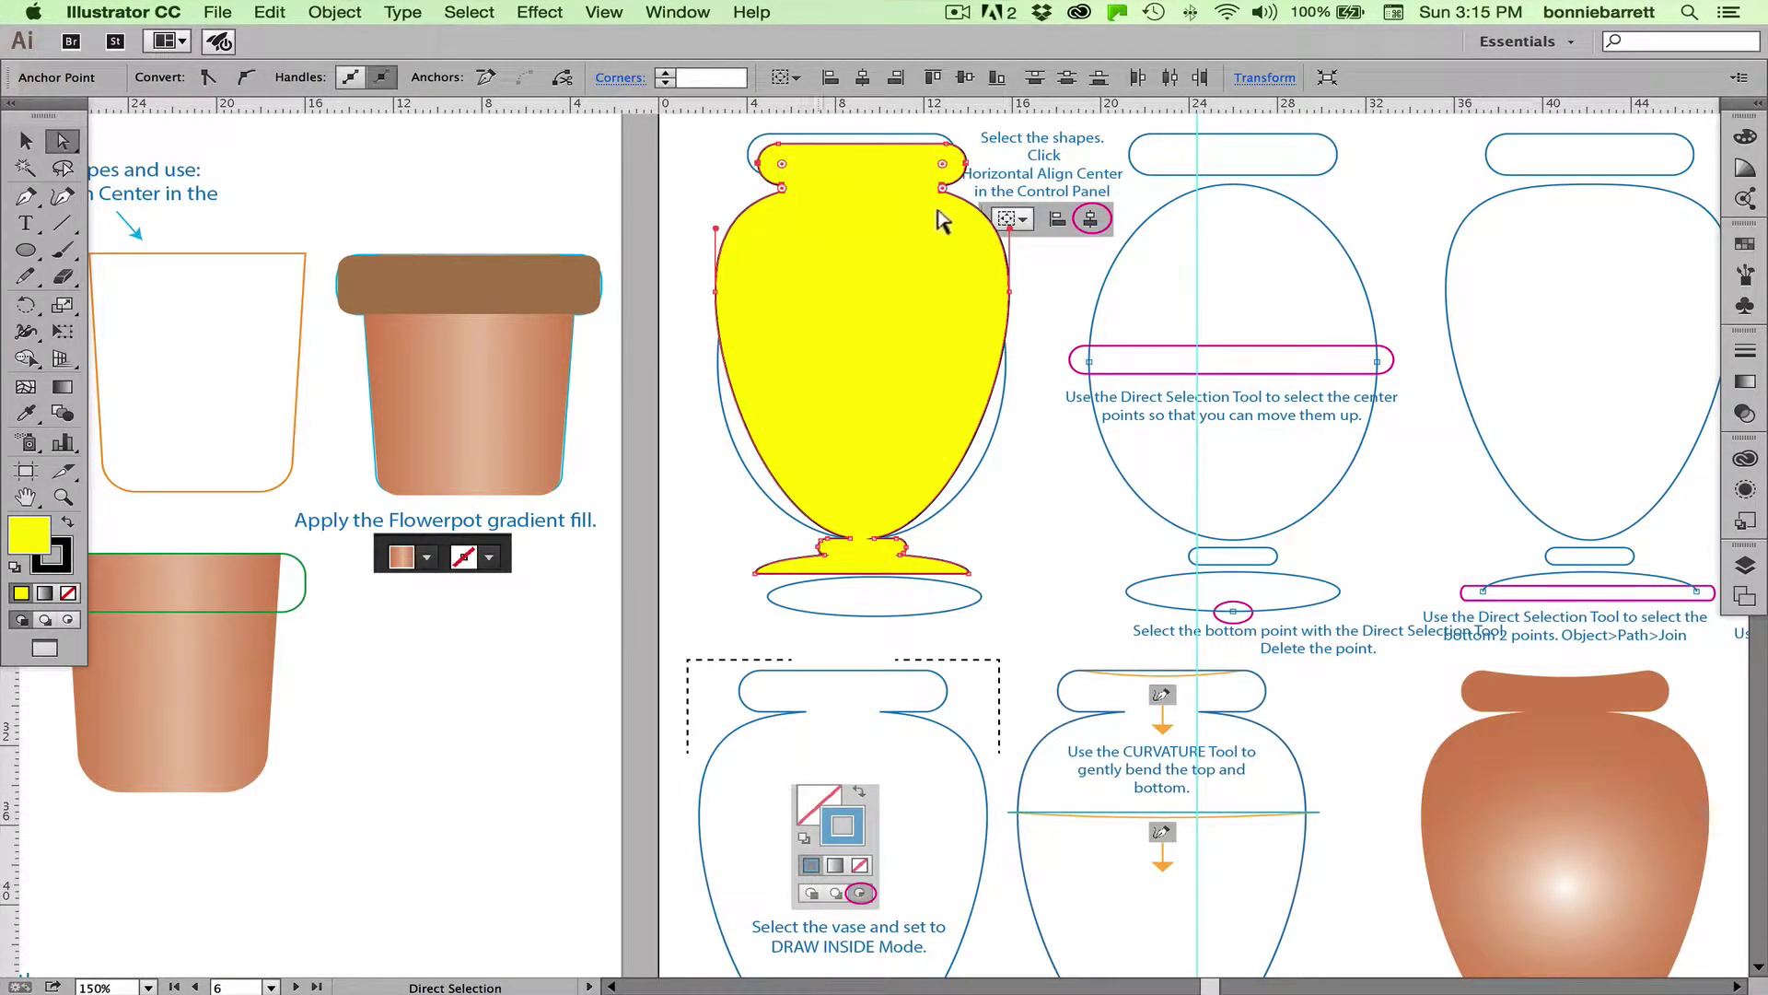
{"action": "left_click", "coordinate": [1030, 245]}
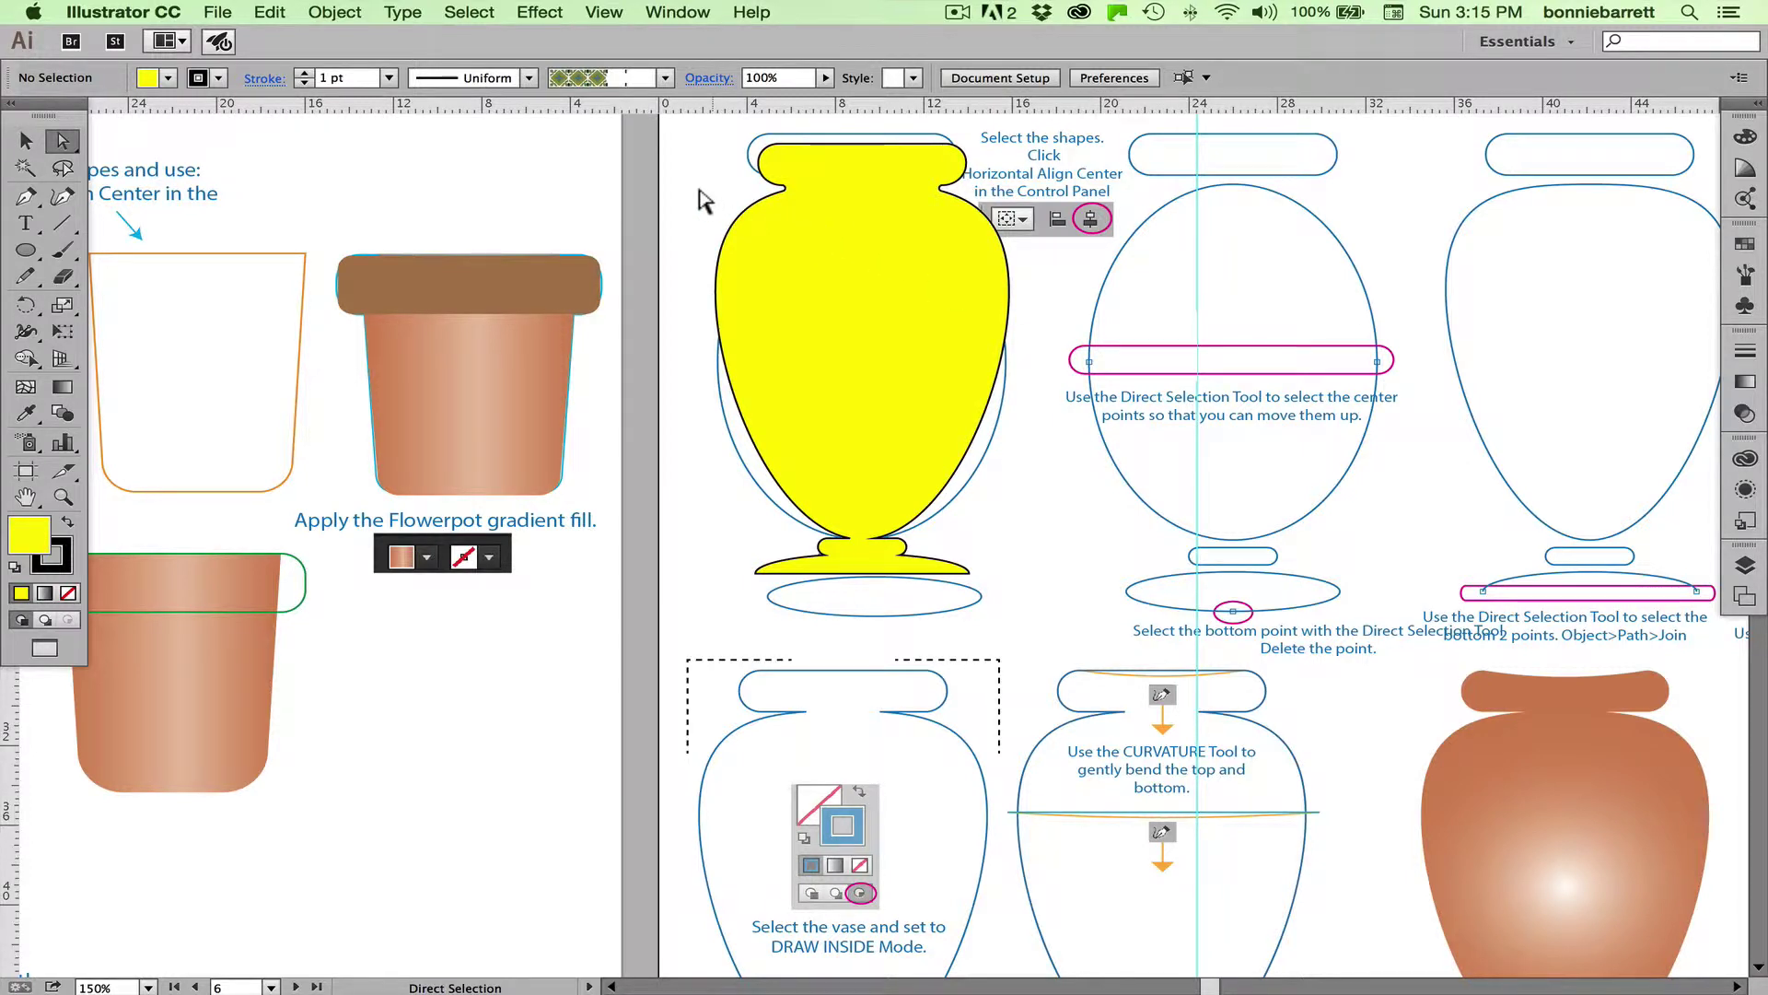
{"action": "mouse_move", "coordinate": [697, 173]}
{"action": "left_mouse_down"}
{"action": "mouse_move", "coordinate": [757, 197]}
{"action": "mouse_move", "coordinate": [966, 203]}
{"action": "mouse_move", "coordinate": [693, 188]}
{"action": "left_mouse_up"}
- Give the vase the copper radial gradient fill and set its stroke to None
{"action": "key", "text": "super+minus"}
{"action": "key", "text": "super+minus"}
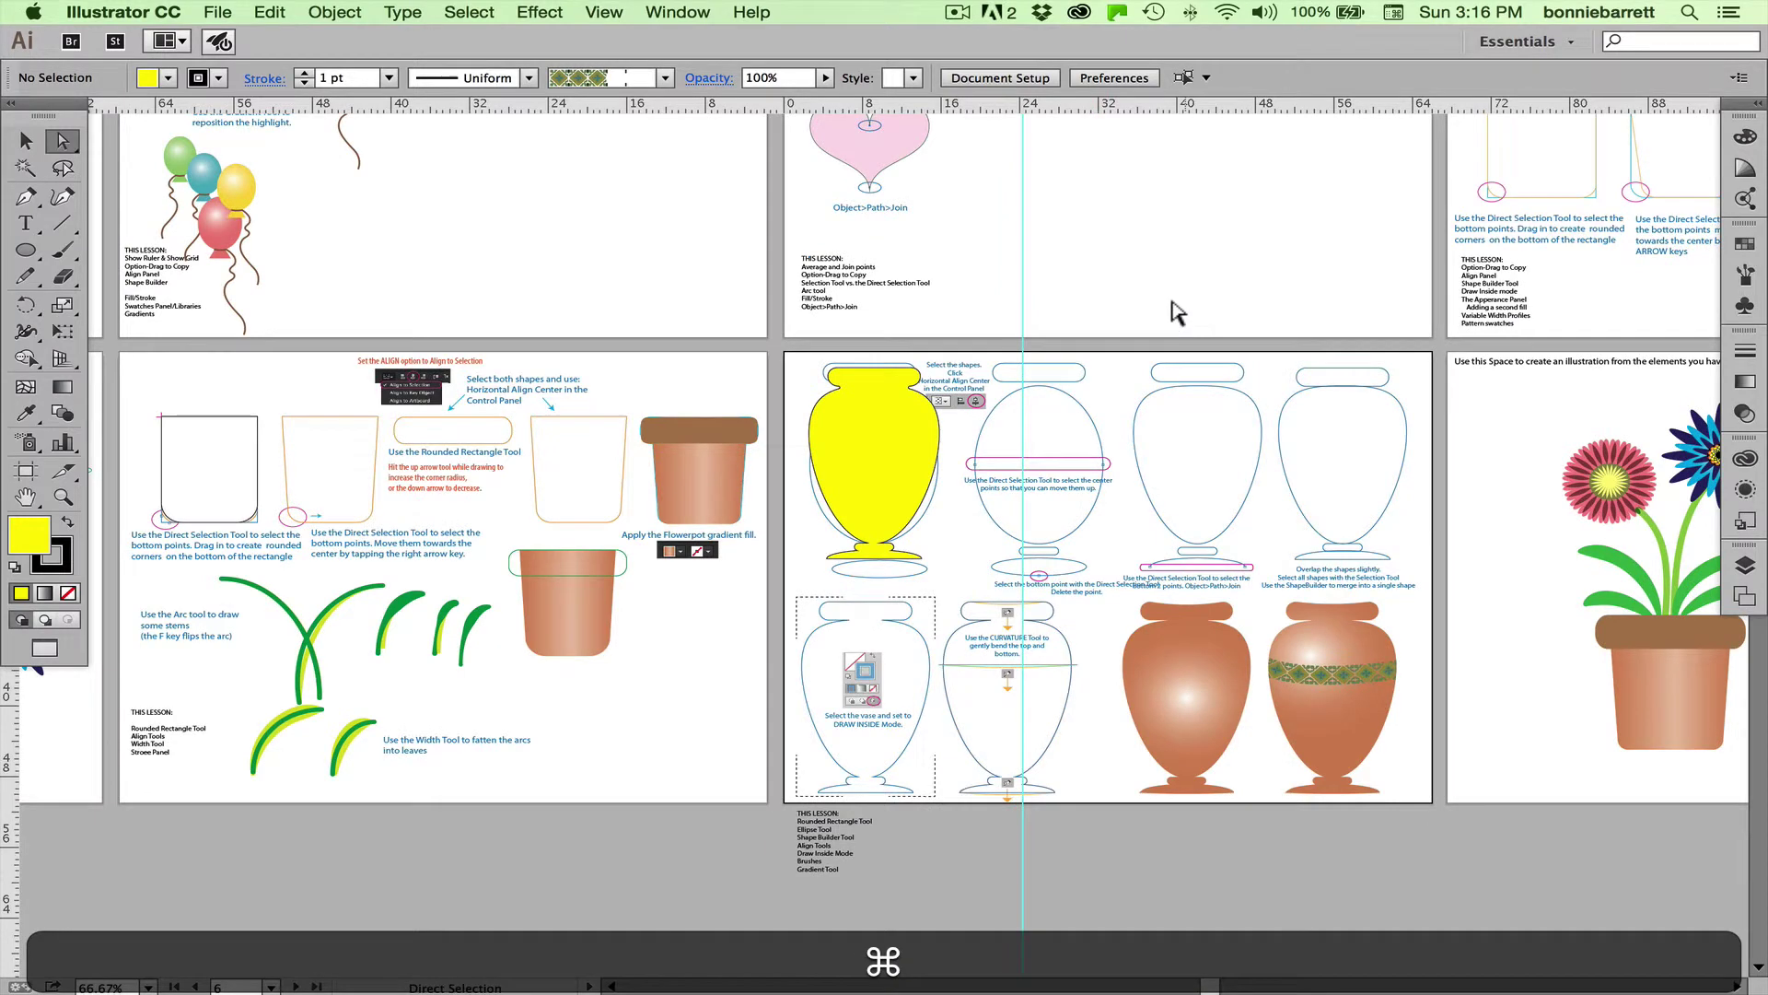
{"action": "scroll", "coordinate": [792, 460], "scroll_direction": "up", "scroll_amount": 2}
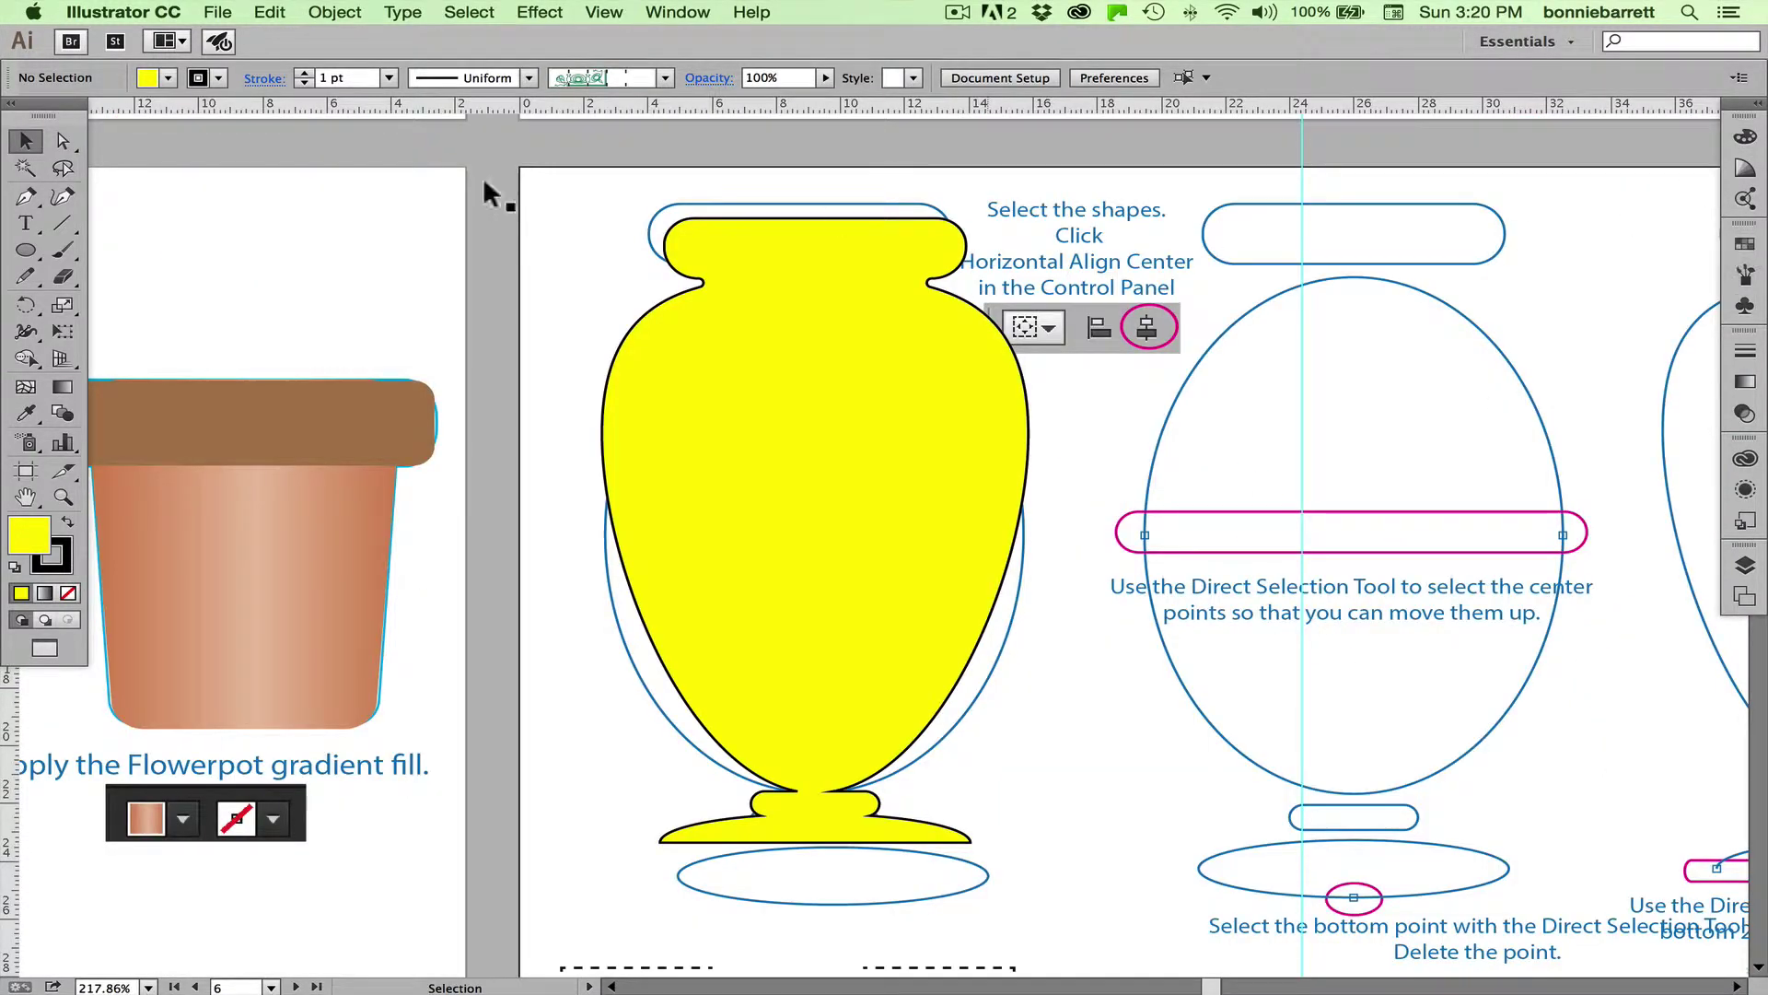
{"action": "left_click", "coordinate": [719, 274]}
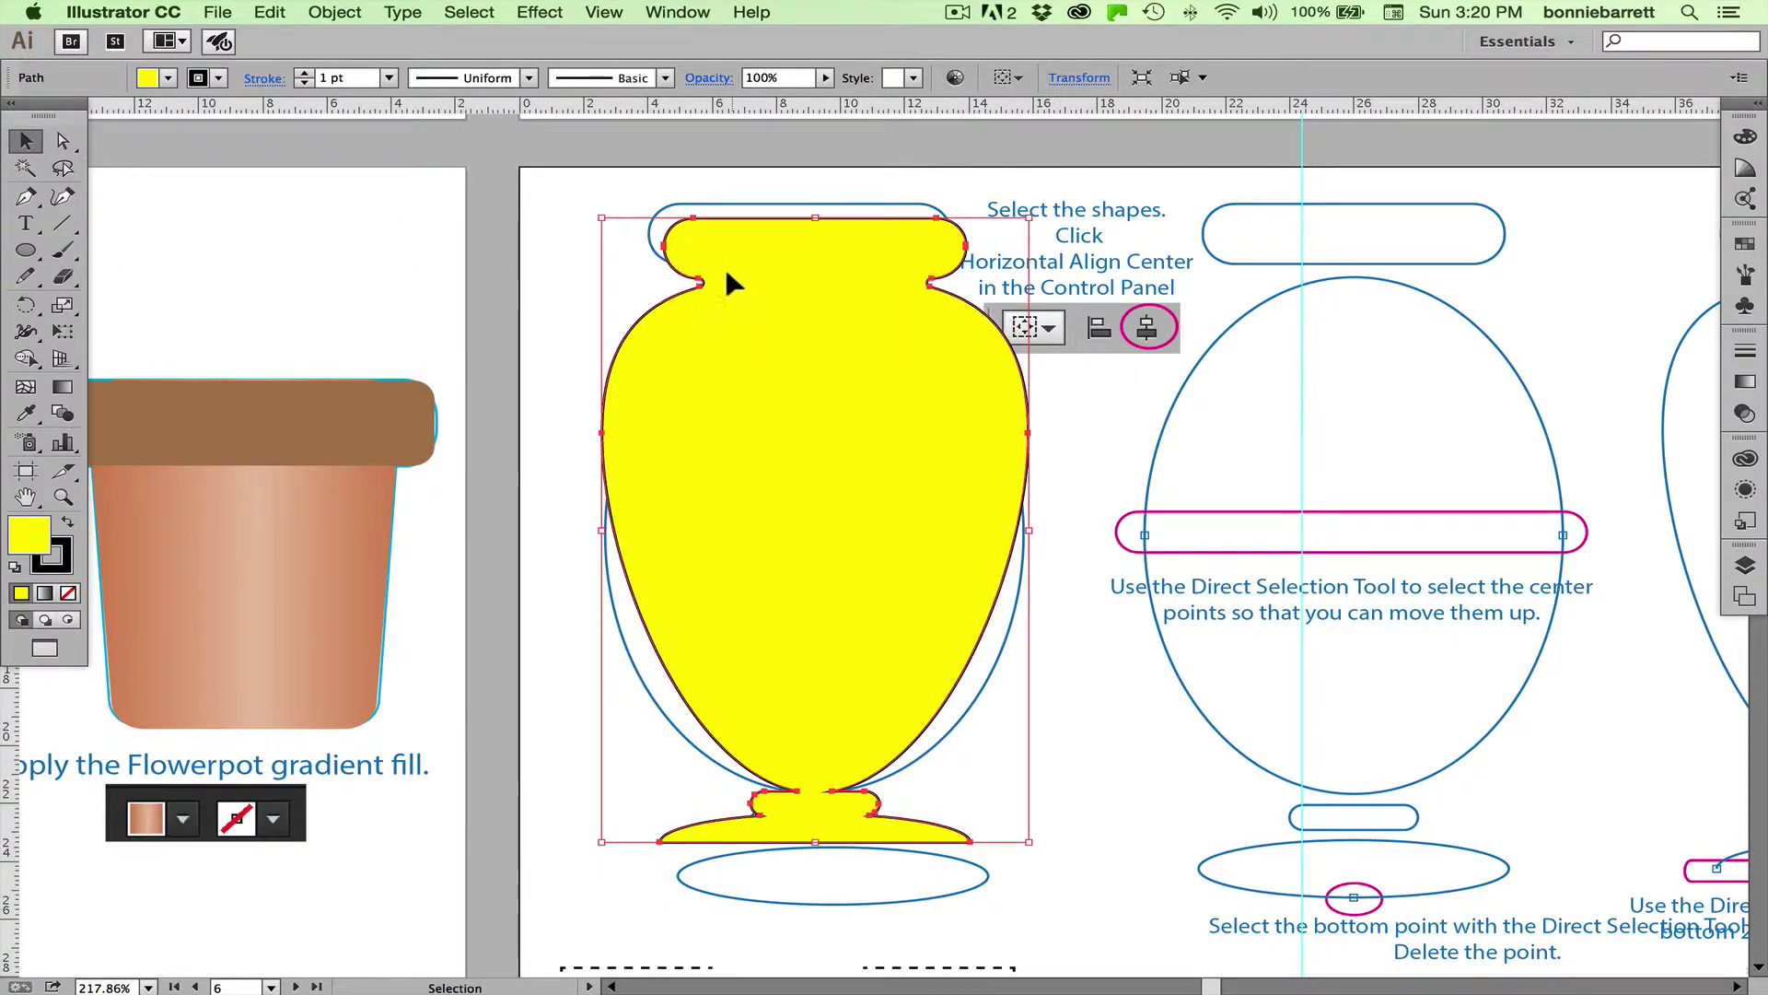
{"action": "left_click", "coordinate": [1744, 247]}
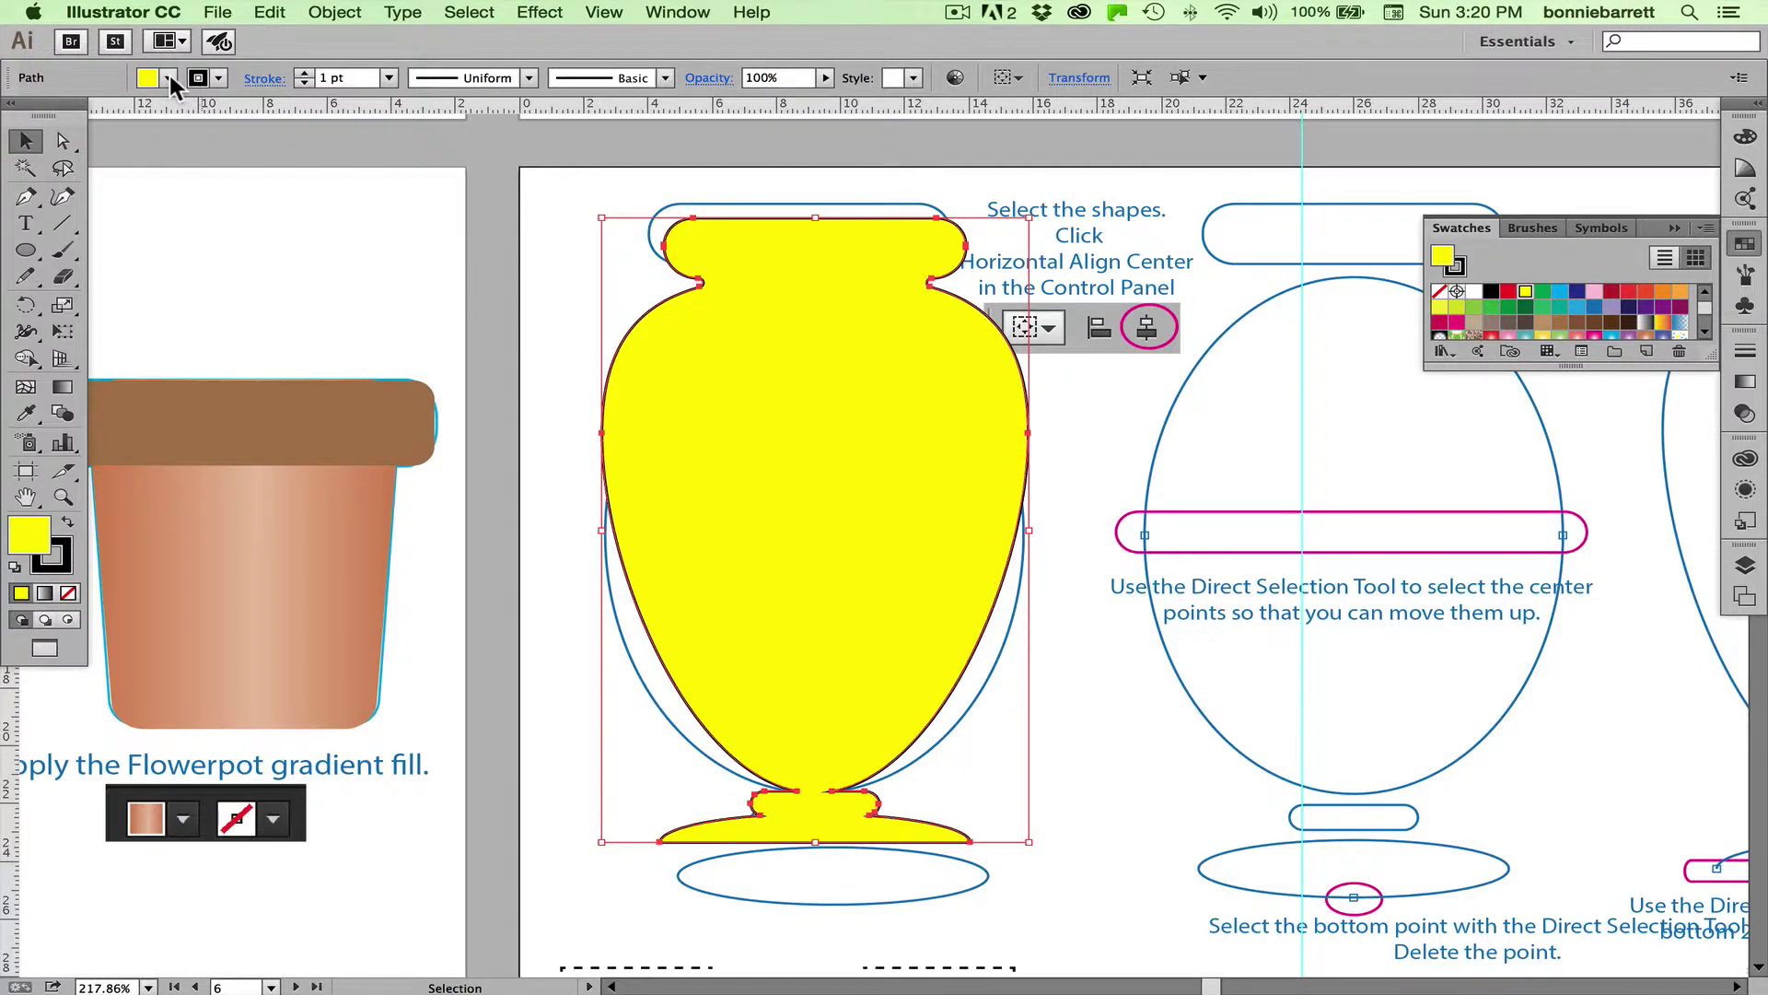
{"action": "left_click", "coordinate": [147, 80]}
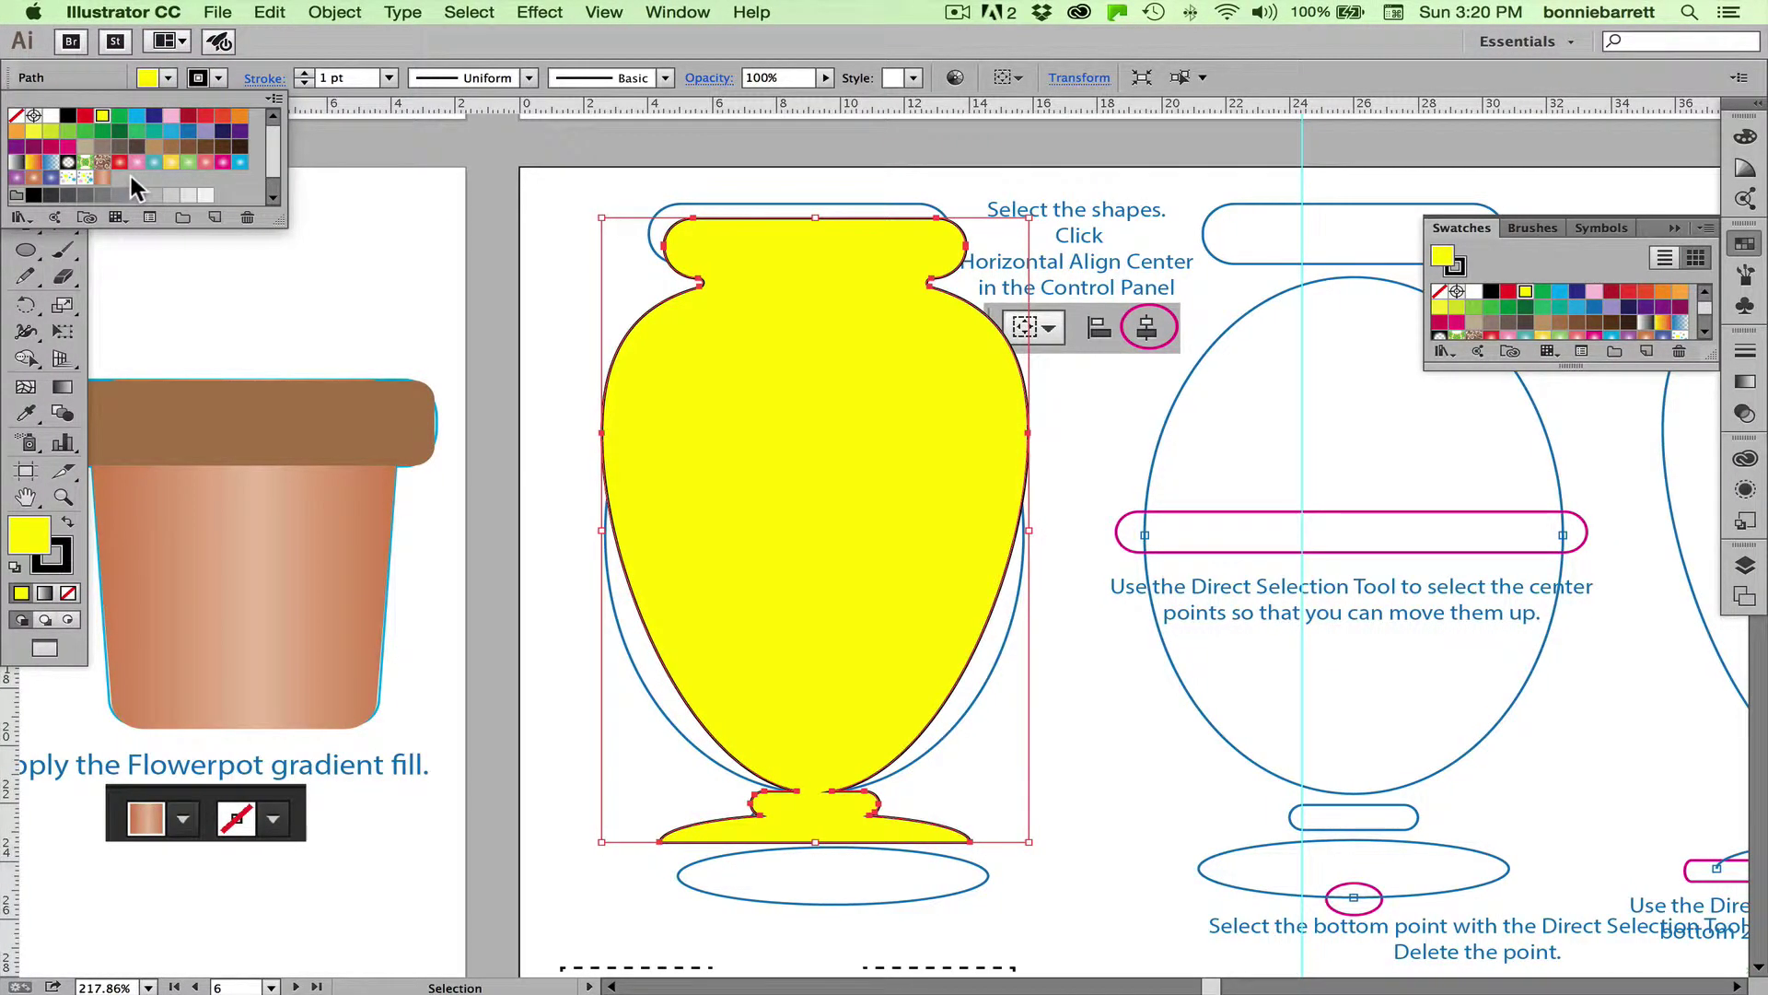
{"action": "left_click", "coordinate": [28, 166]}
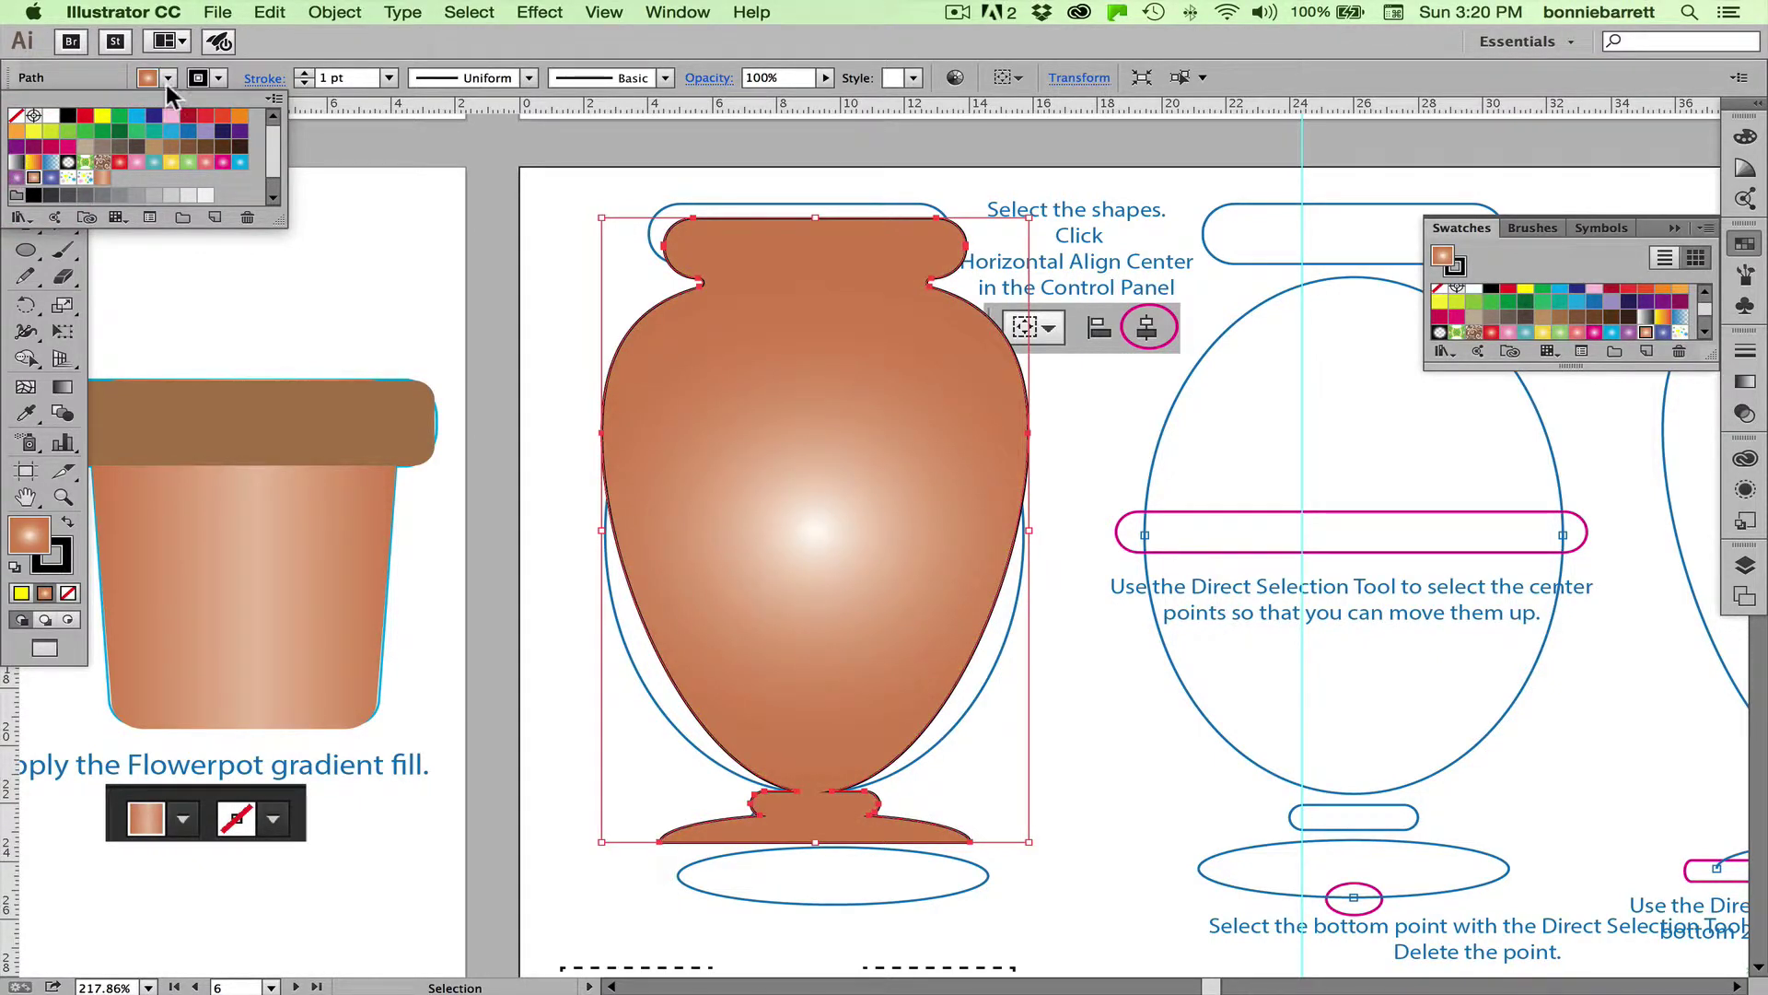
{"action": "left_click", "coordinate": [220, 77]}
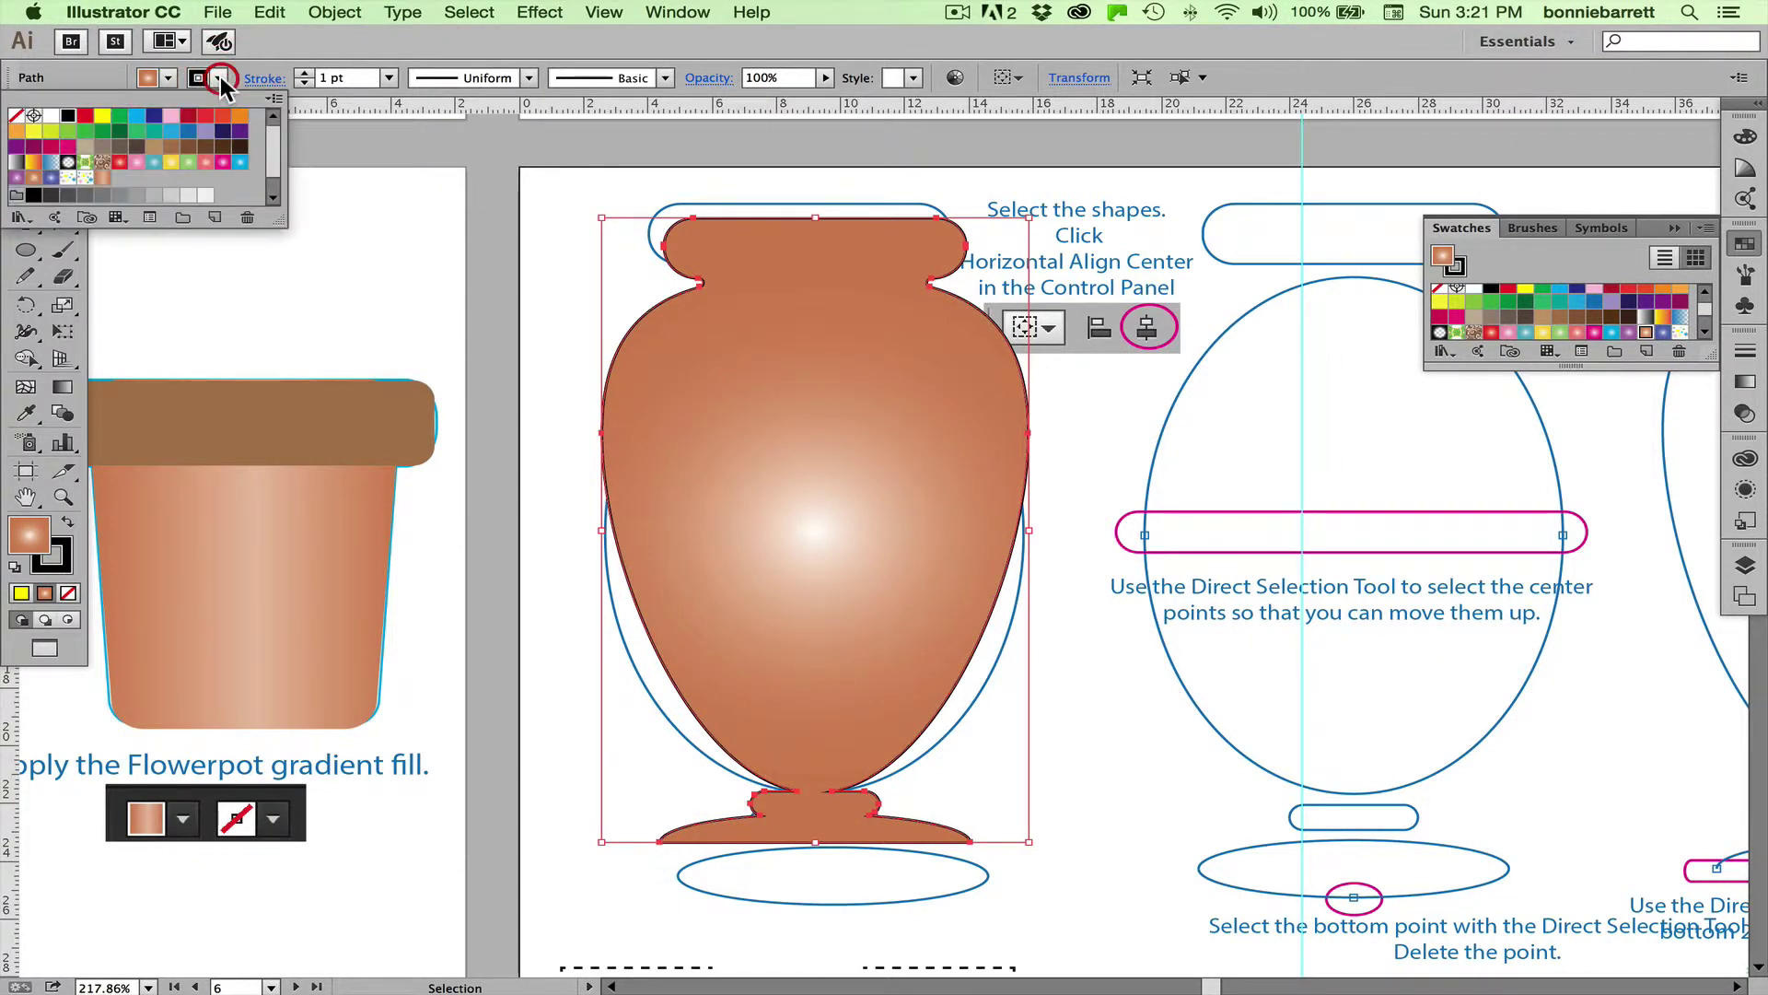
{"action": "left_click", "coordinate": [15, 114]}
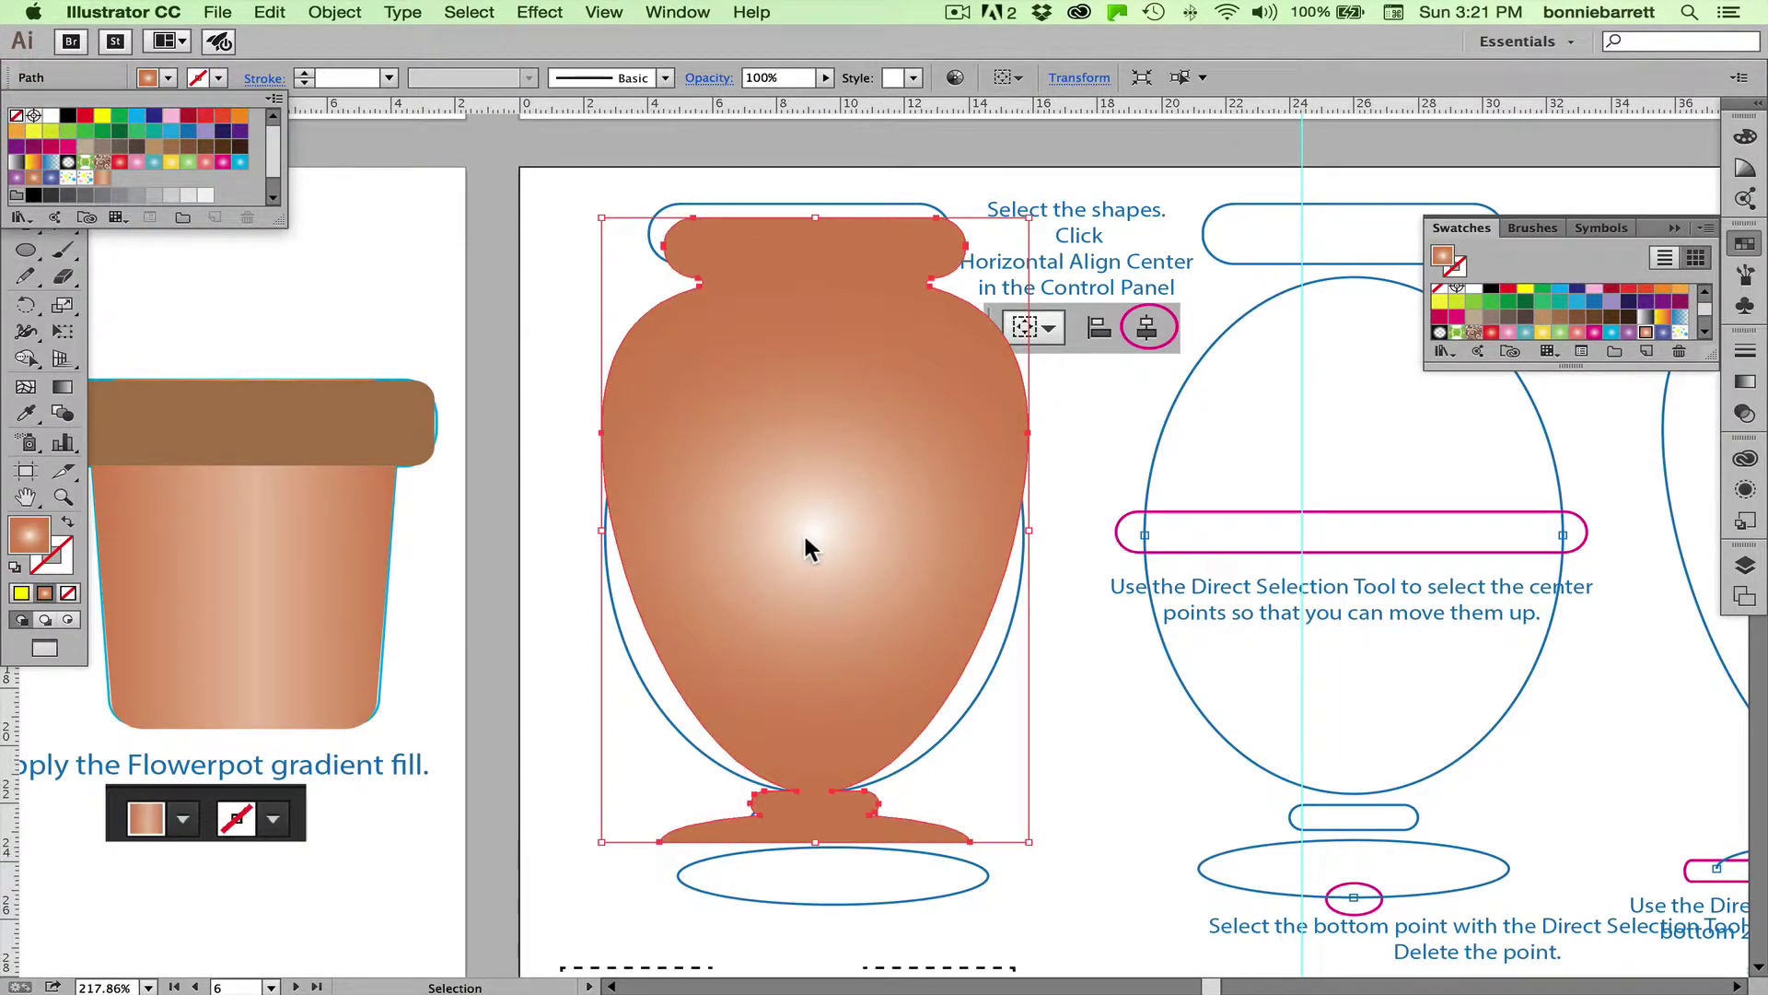
- Move the vase's gradient highlight up to its upper left with the Gradient tool
{"action": "left_click", "coordinate": [63, 390]}
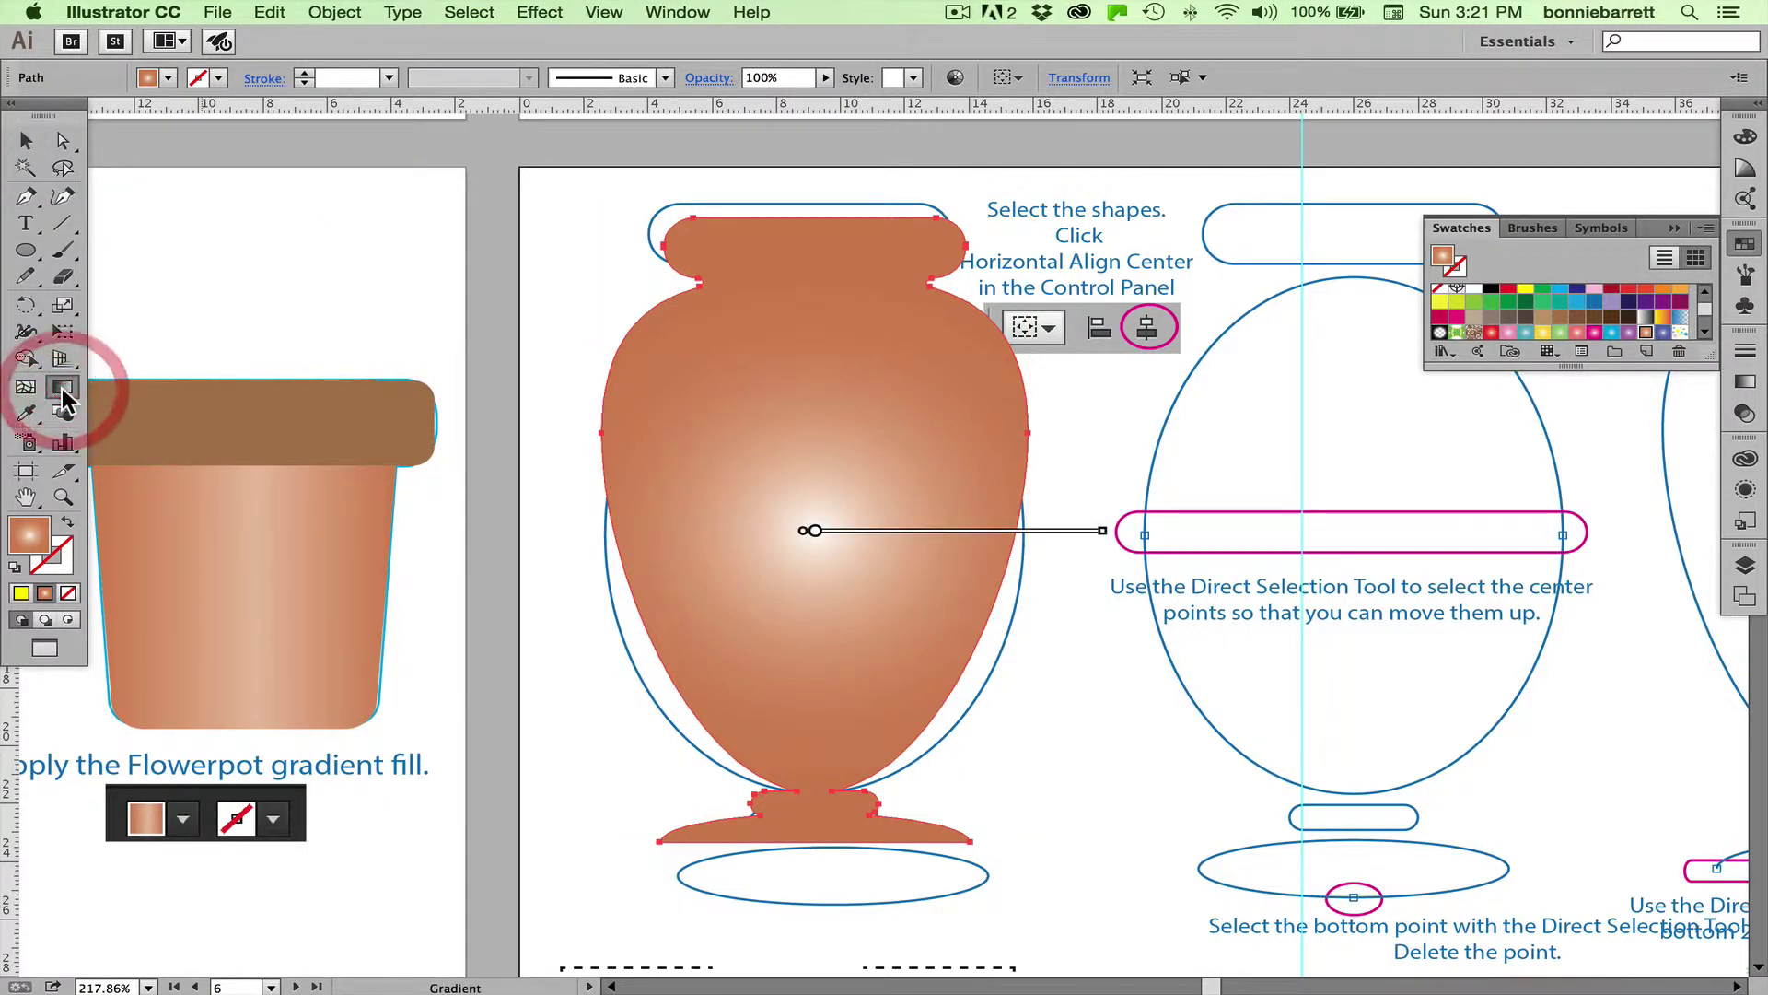
{"action": "mouse_move", "coordinate": [778, 529]}
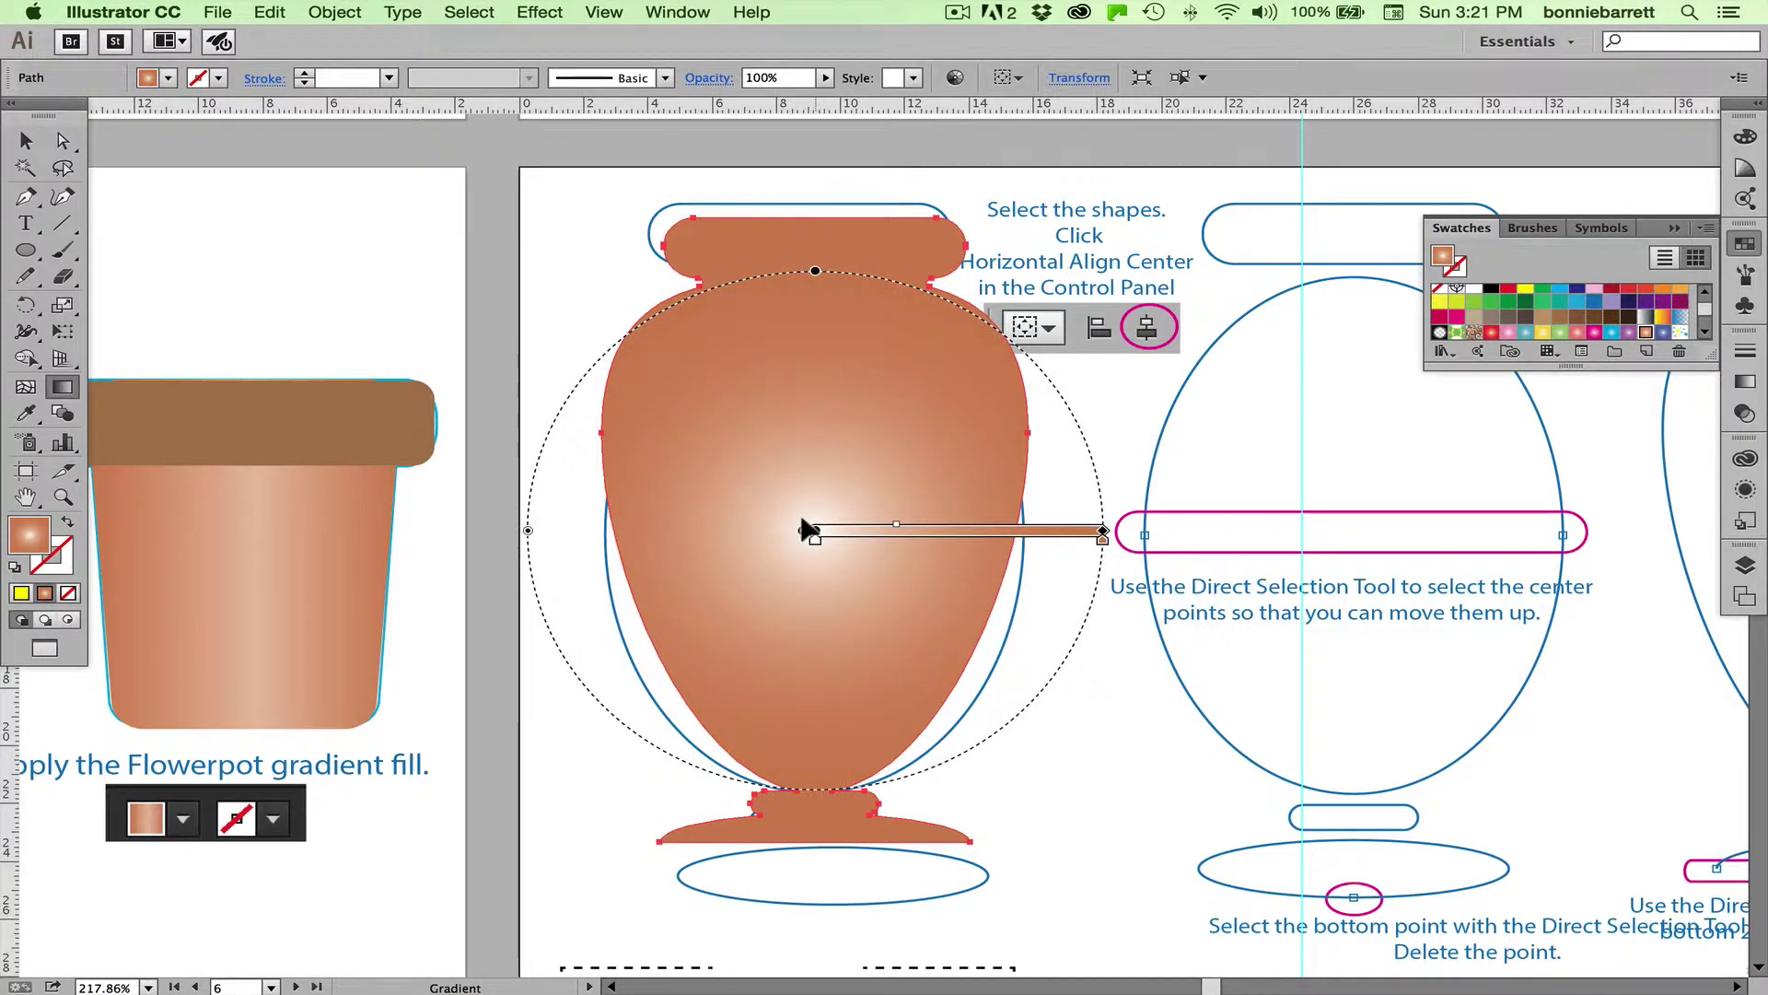
{"action": "mouse_move", "coordinate": [806, 530]}
{"action": "left_mouse_down"}
{"action": "mouse_move", "coordinate": [773, 501]}
{"action": "mouse_move", "coordinate": [737, 351]}
{"action": "mouse_move", "coordinate": [748, 367]}
{"action": "left_mouse_up"}
- Darken the gradient's outer brown stop to K 26, then deselect the vase
{"action": "mouse_move", "coordinate": [884, 361]}
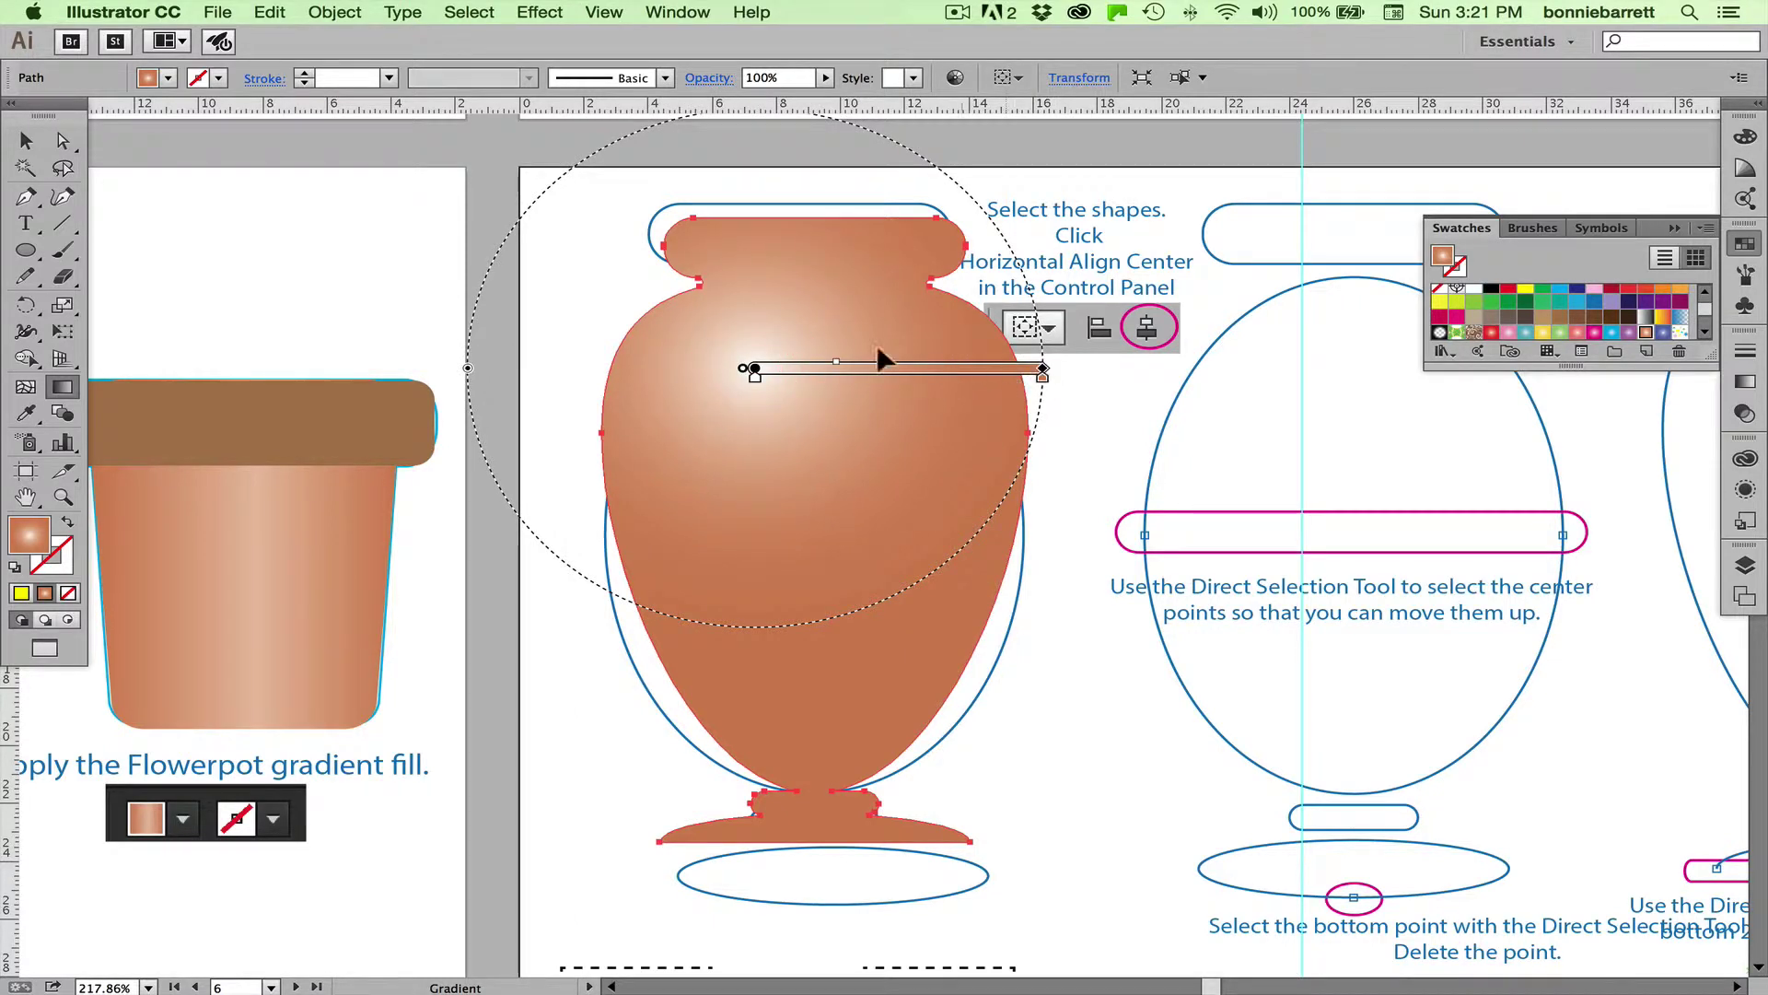
{"action": "left_click", "coordinate": [811, 361]}
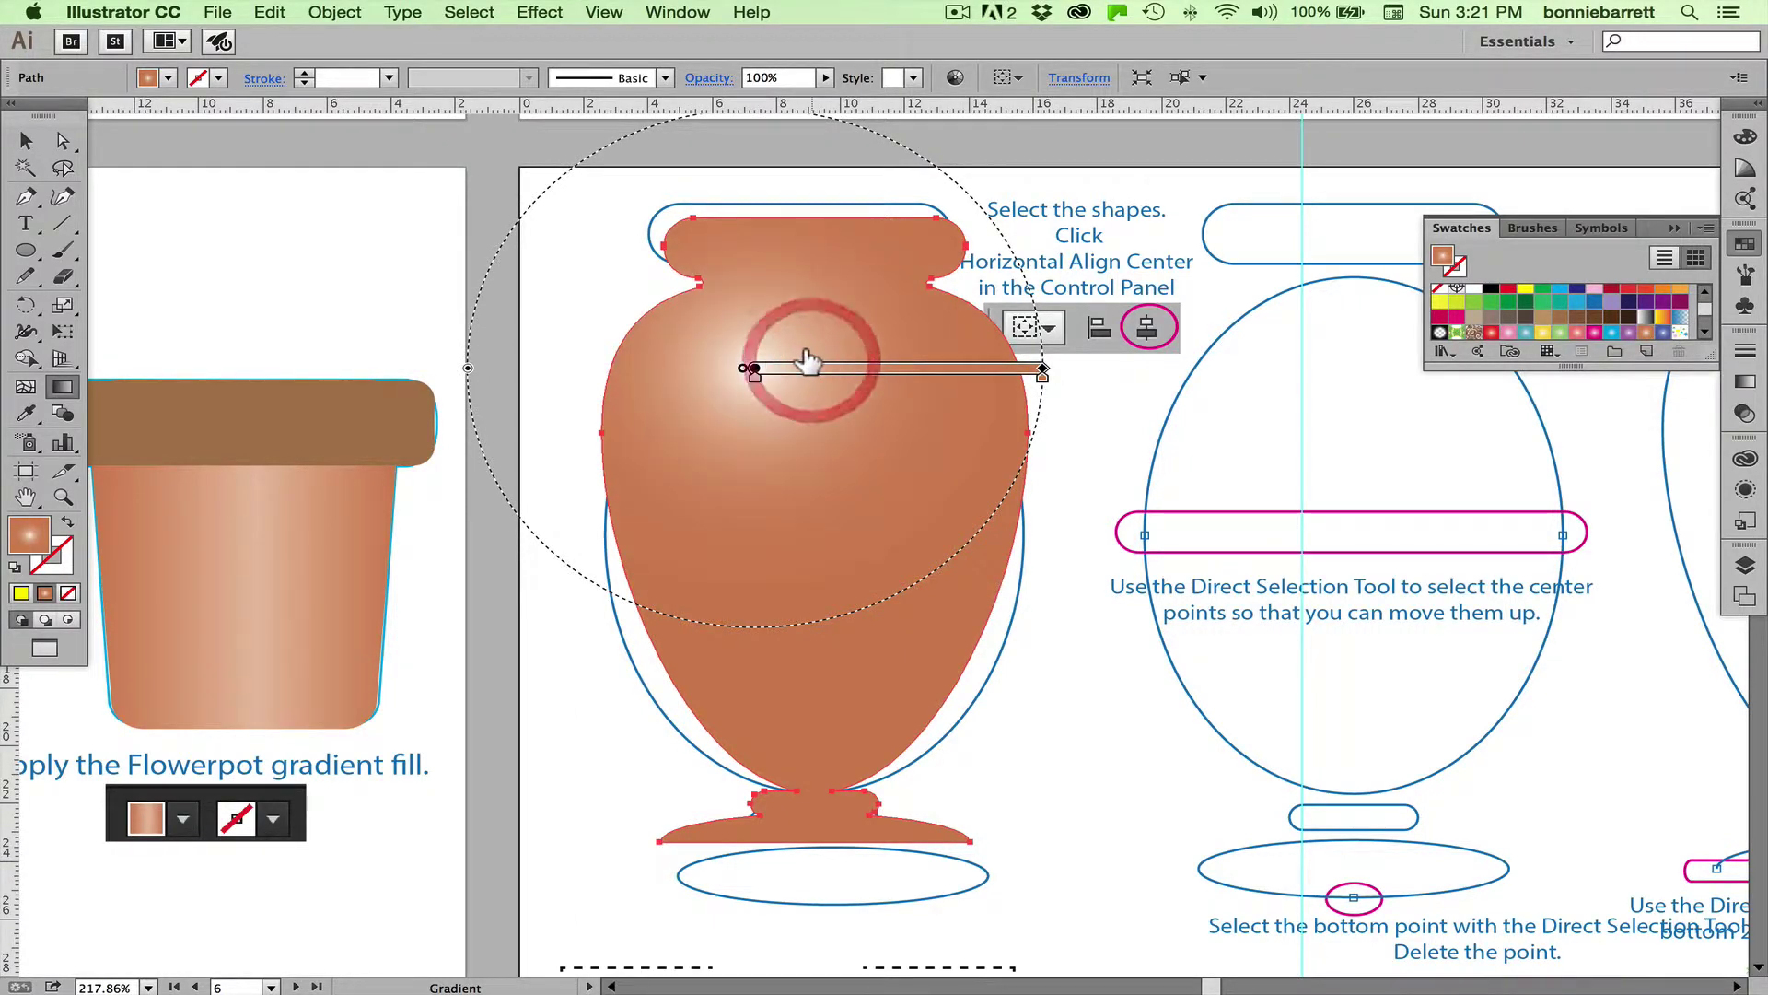
{"action": "double_click", "coordinate": [1043, 369]}
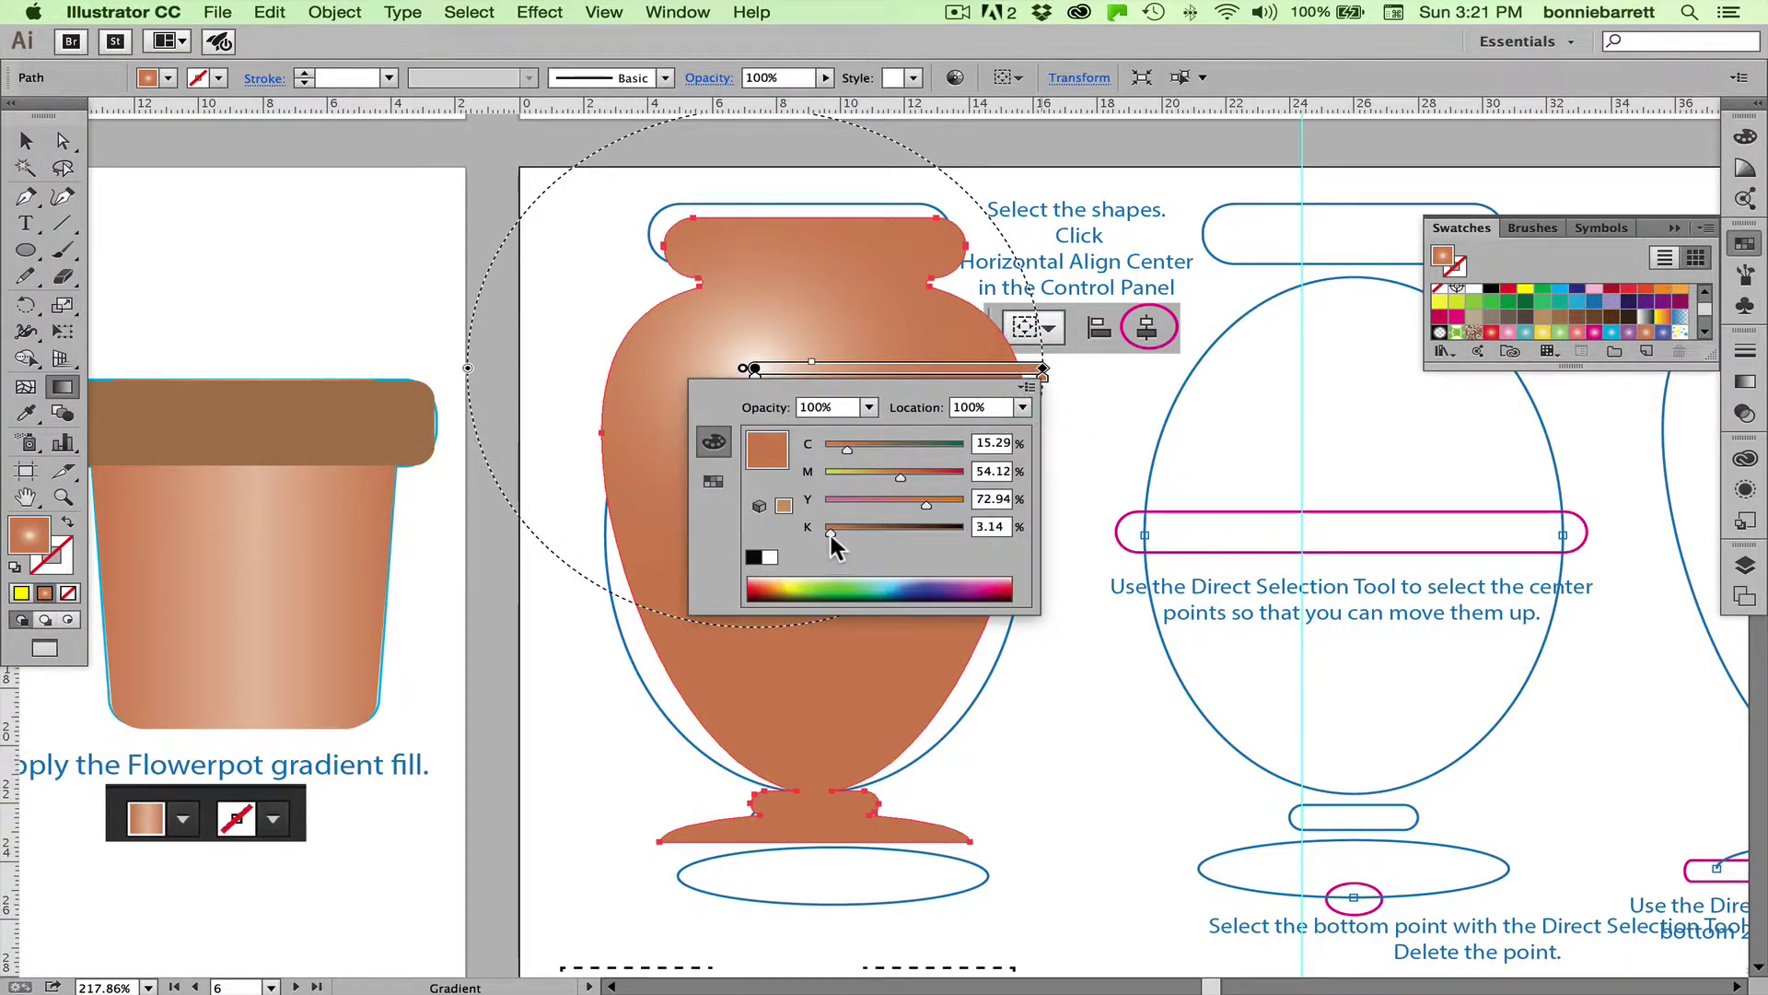
{"action": "left_click_drag", "start_coordinate": [830, 533], "coordinate": [864, 545]}
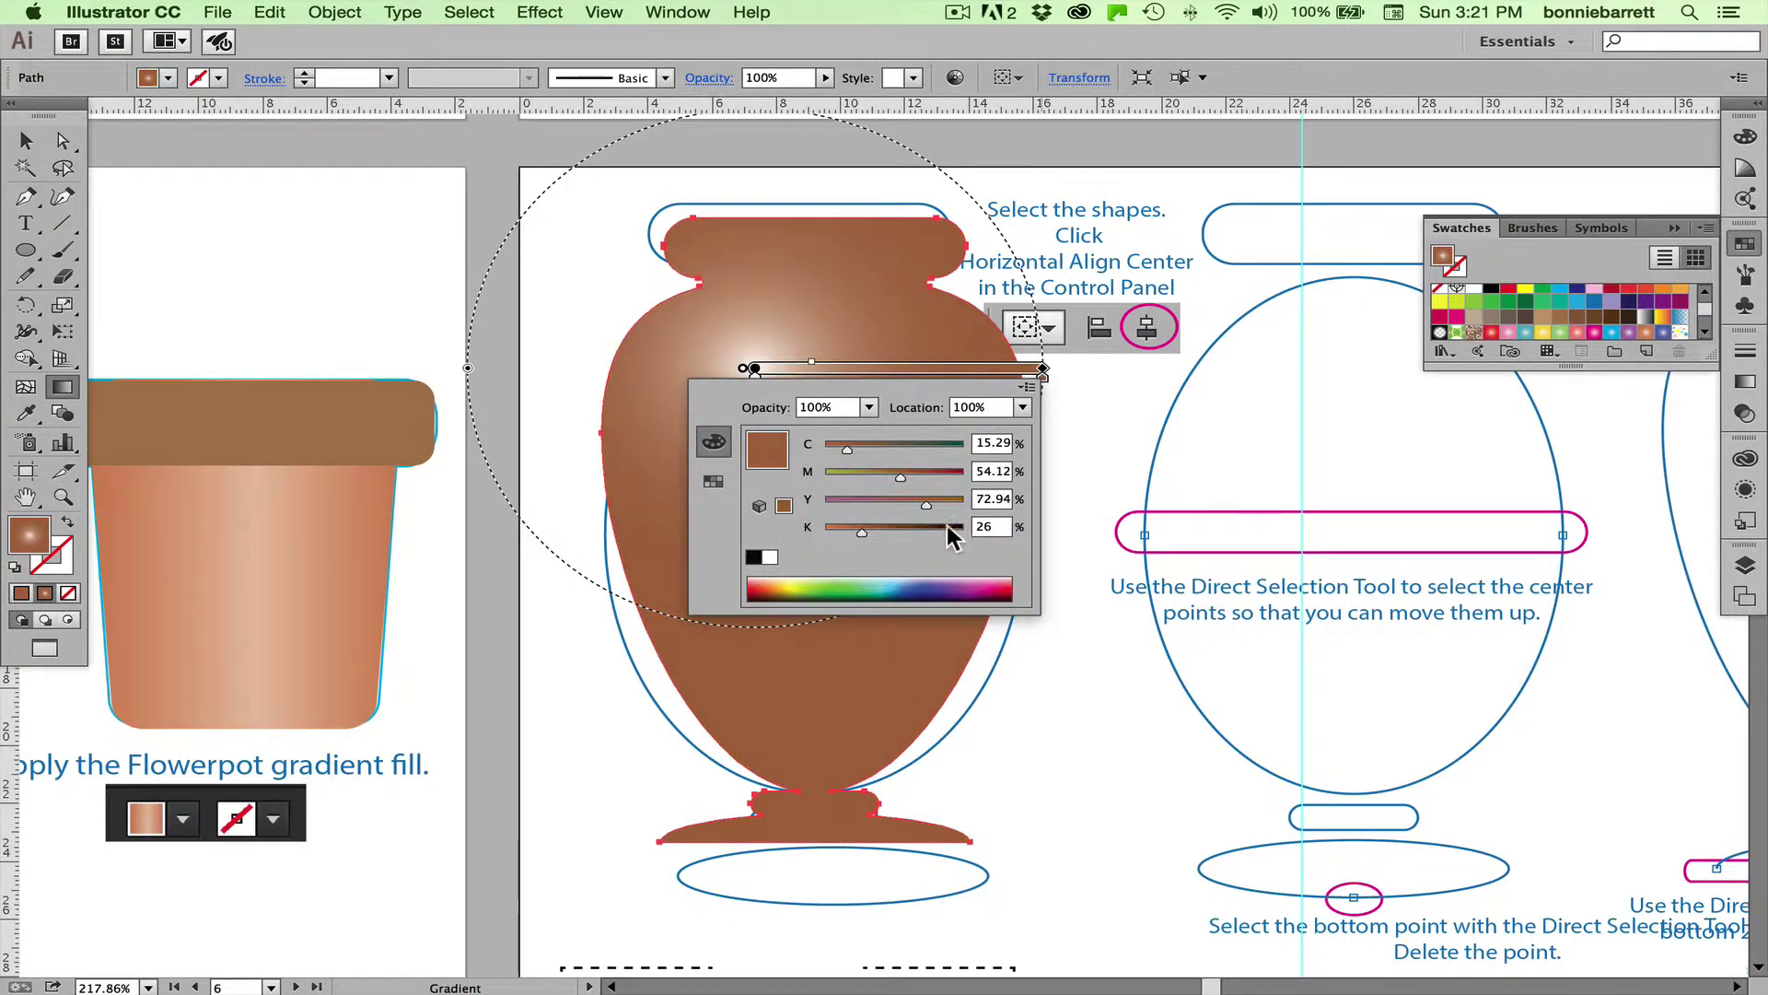
{"action": "left_click", "coordinate": [1065, 405]}
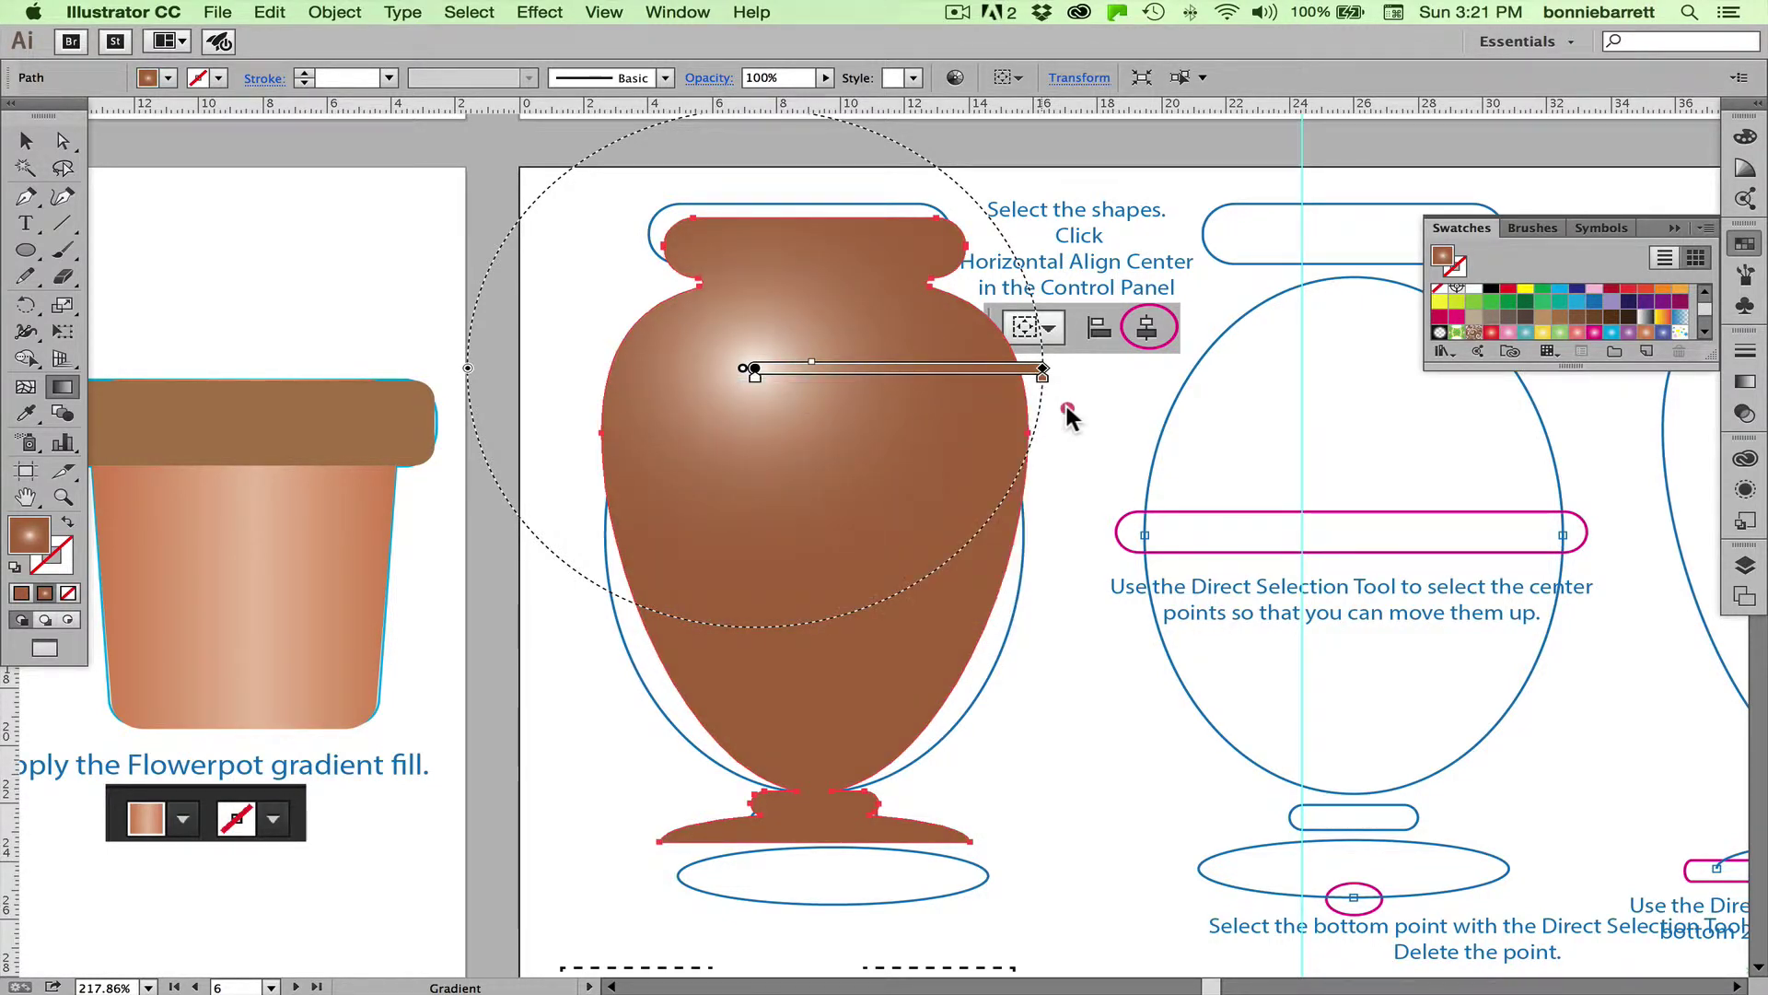
{"action": "left_click", "coordinate": [26, 140]}
{"action": "left_click", "coordinate": [557, 293]}
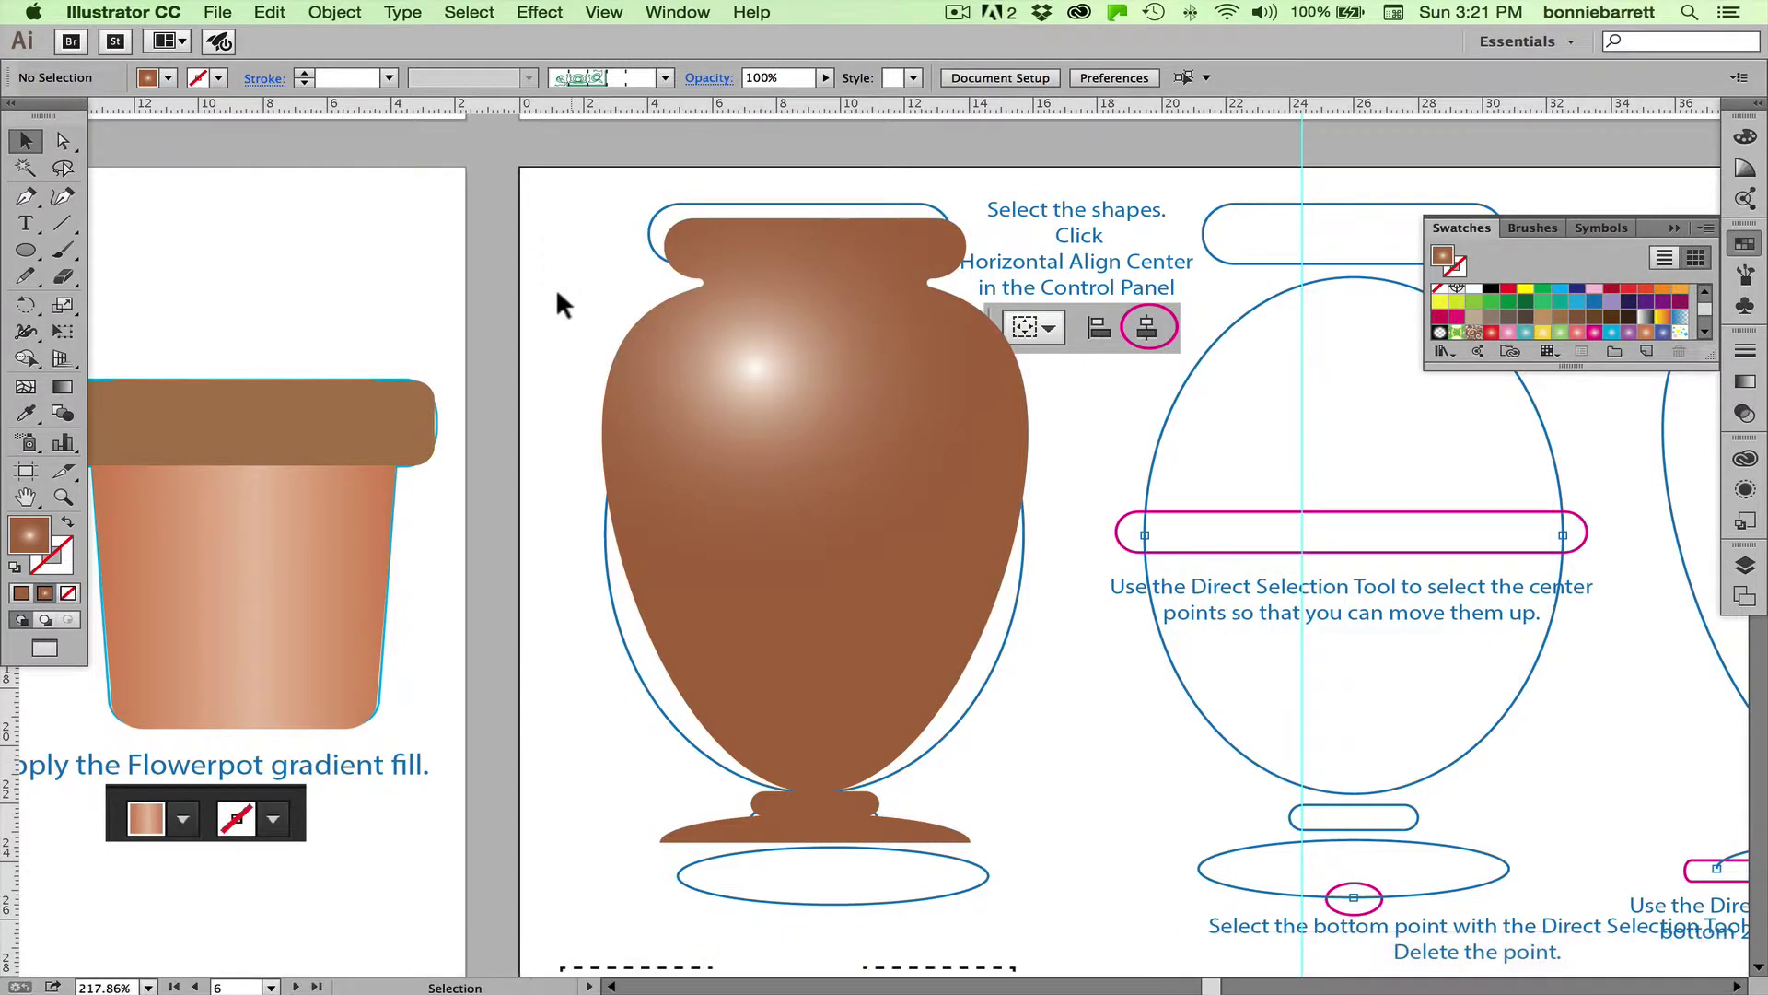
{"action": "scroll", "coordinate": [599, 313], "scroll_direction": "left", "scroll_amount": 5}
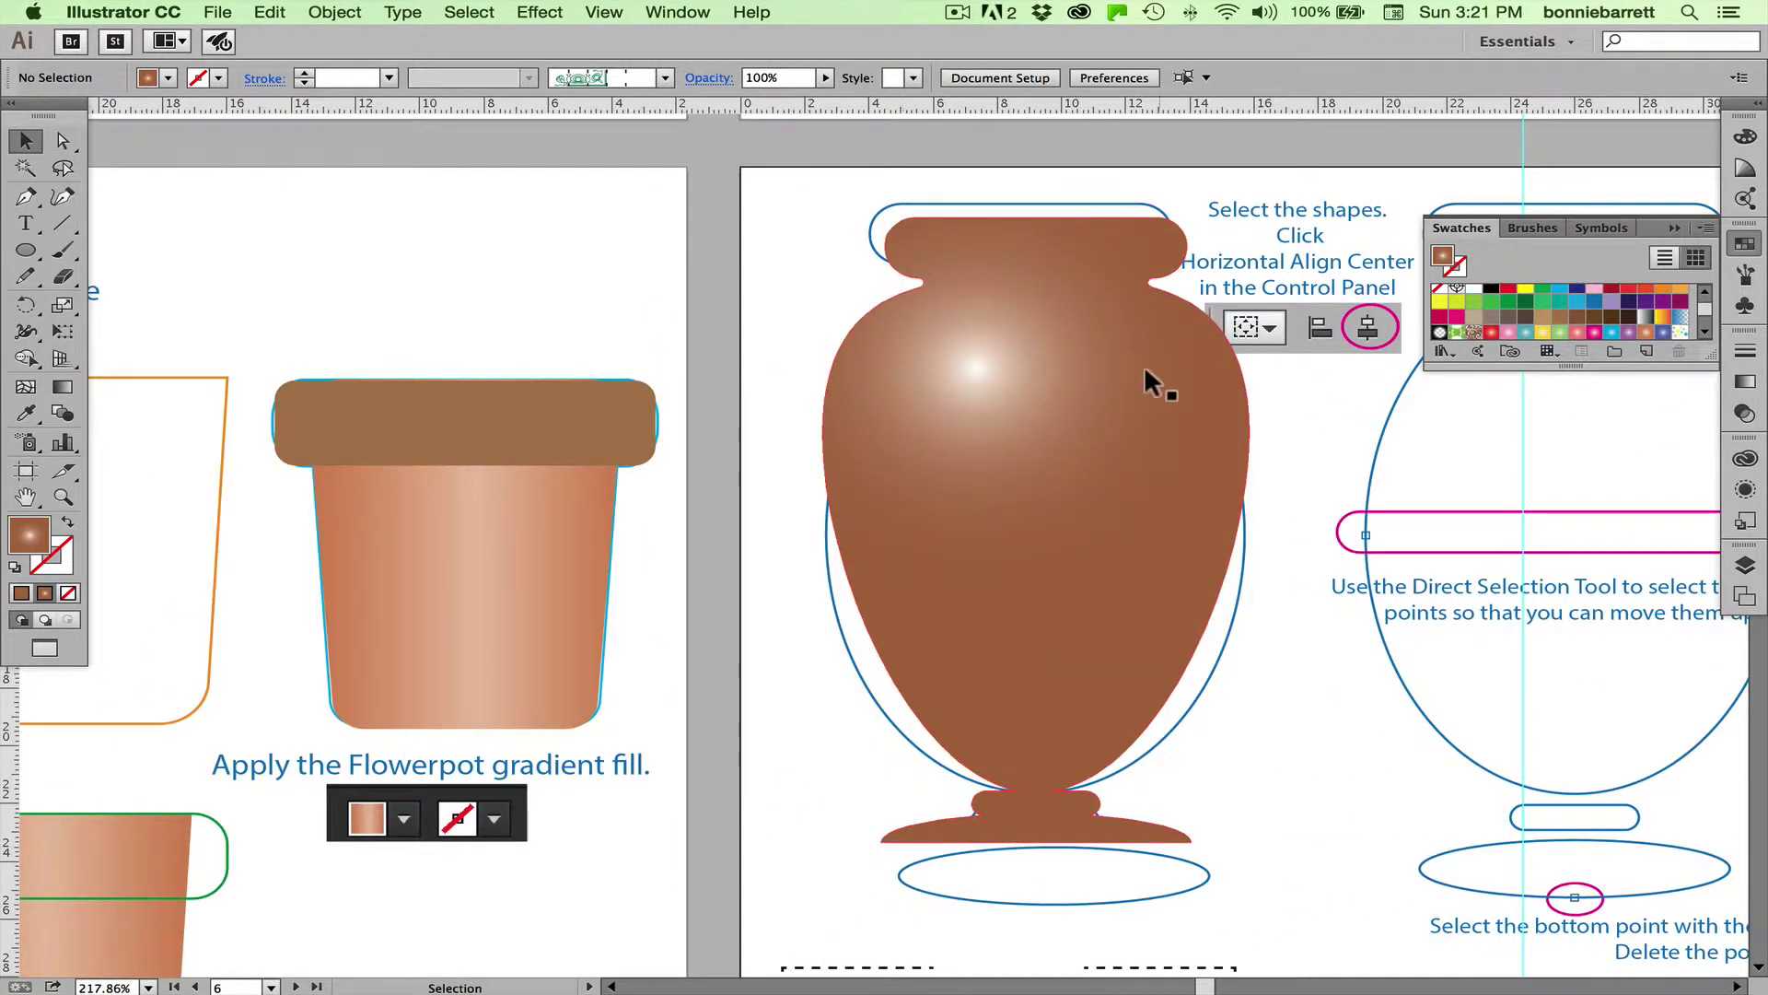
{"action": "key", "text": "super+minus"}
{"action": "key", "text": "super+minus"}
{"action": "key", "text": "super+minus"}
{"action": "key", "text": "super+minus"}
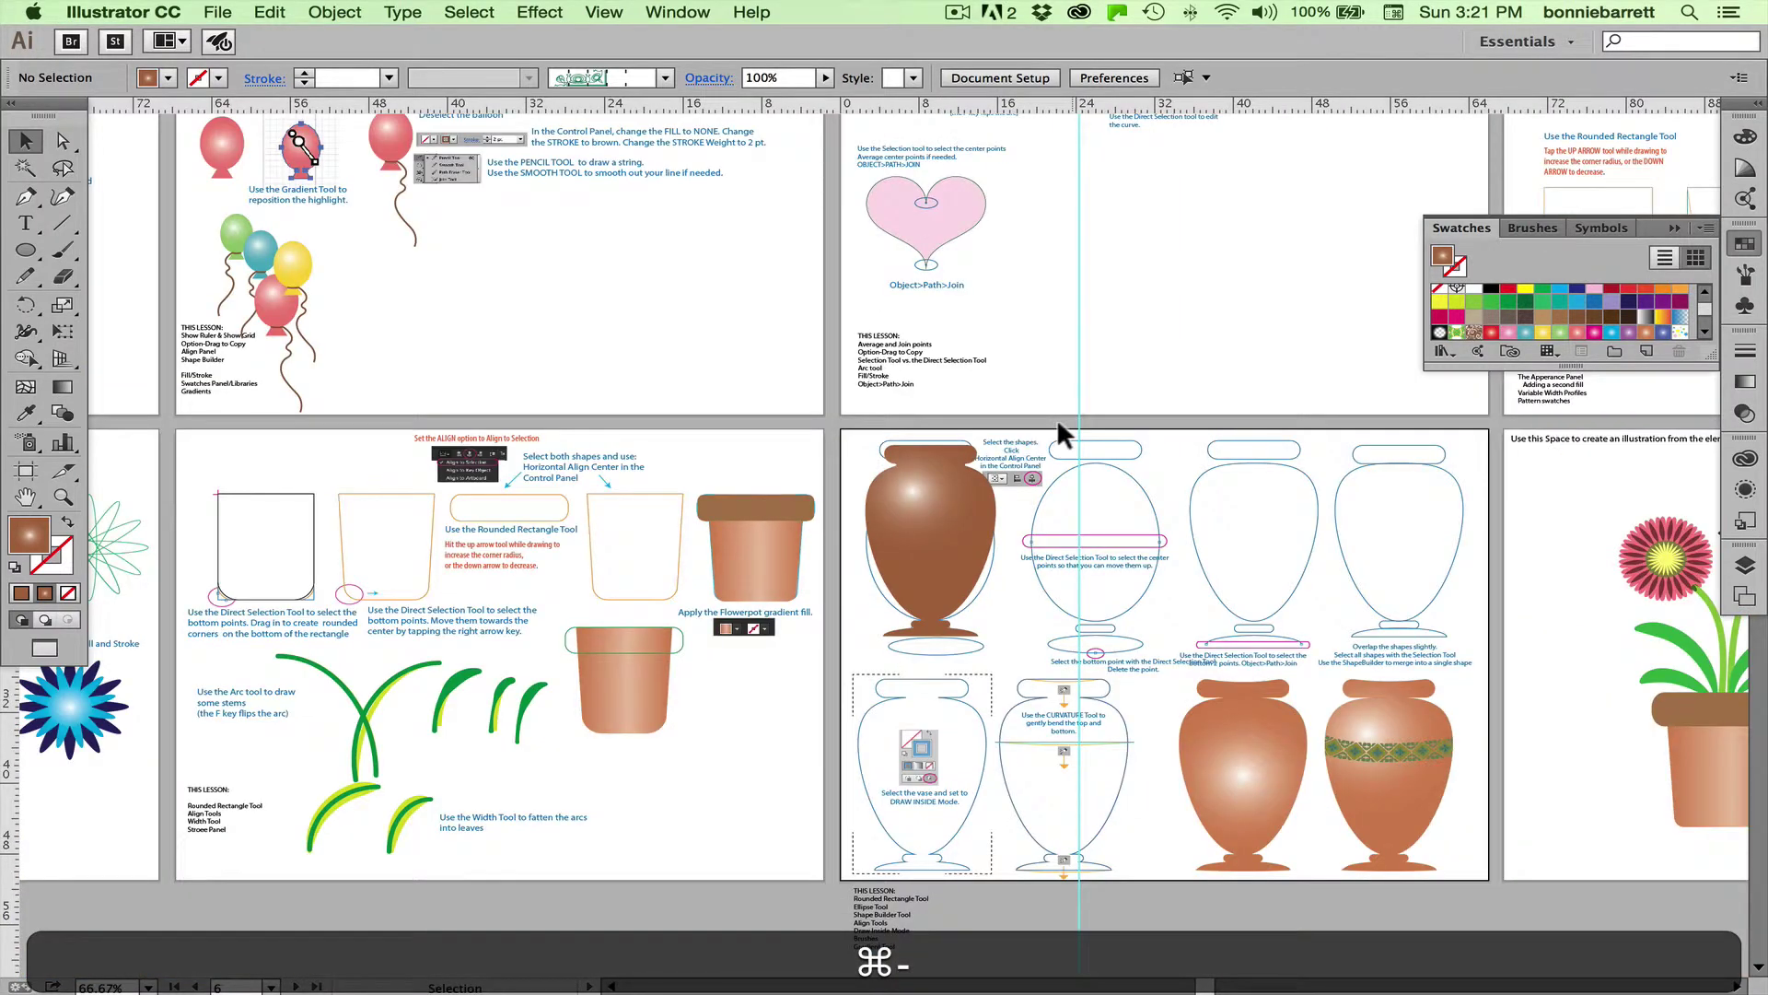
{"action": "left_click", "coordinate": [62, 497]}
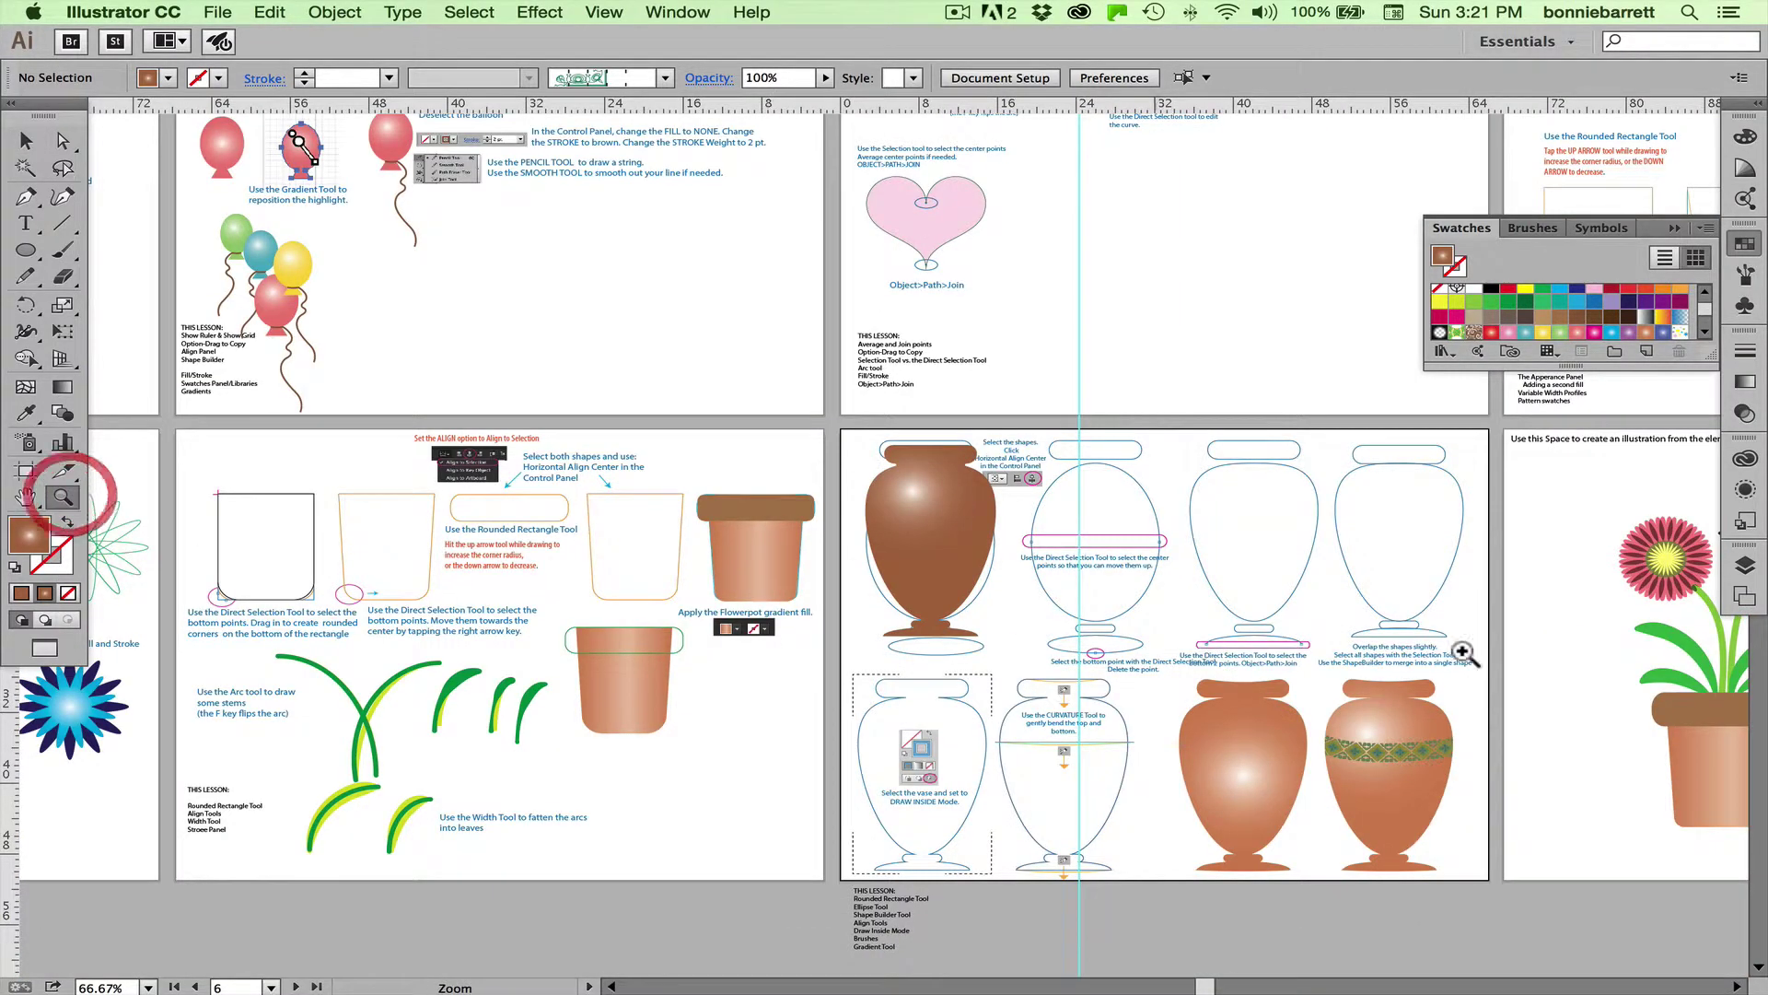
{"action": "left_click_drag", "start_coordinate": [1308, 665], "coordinate": [1504, 879]}
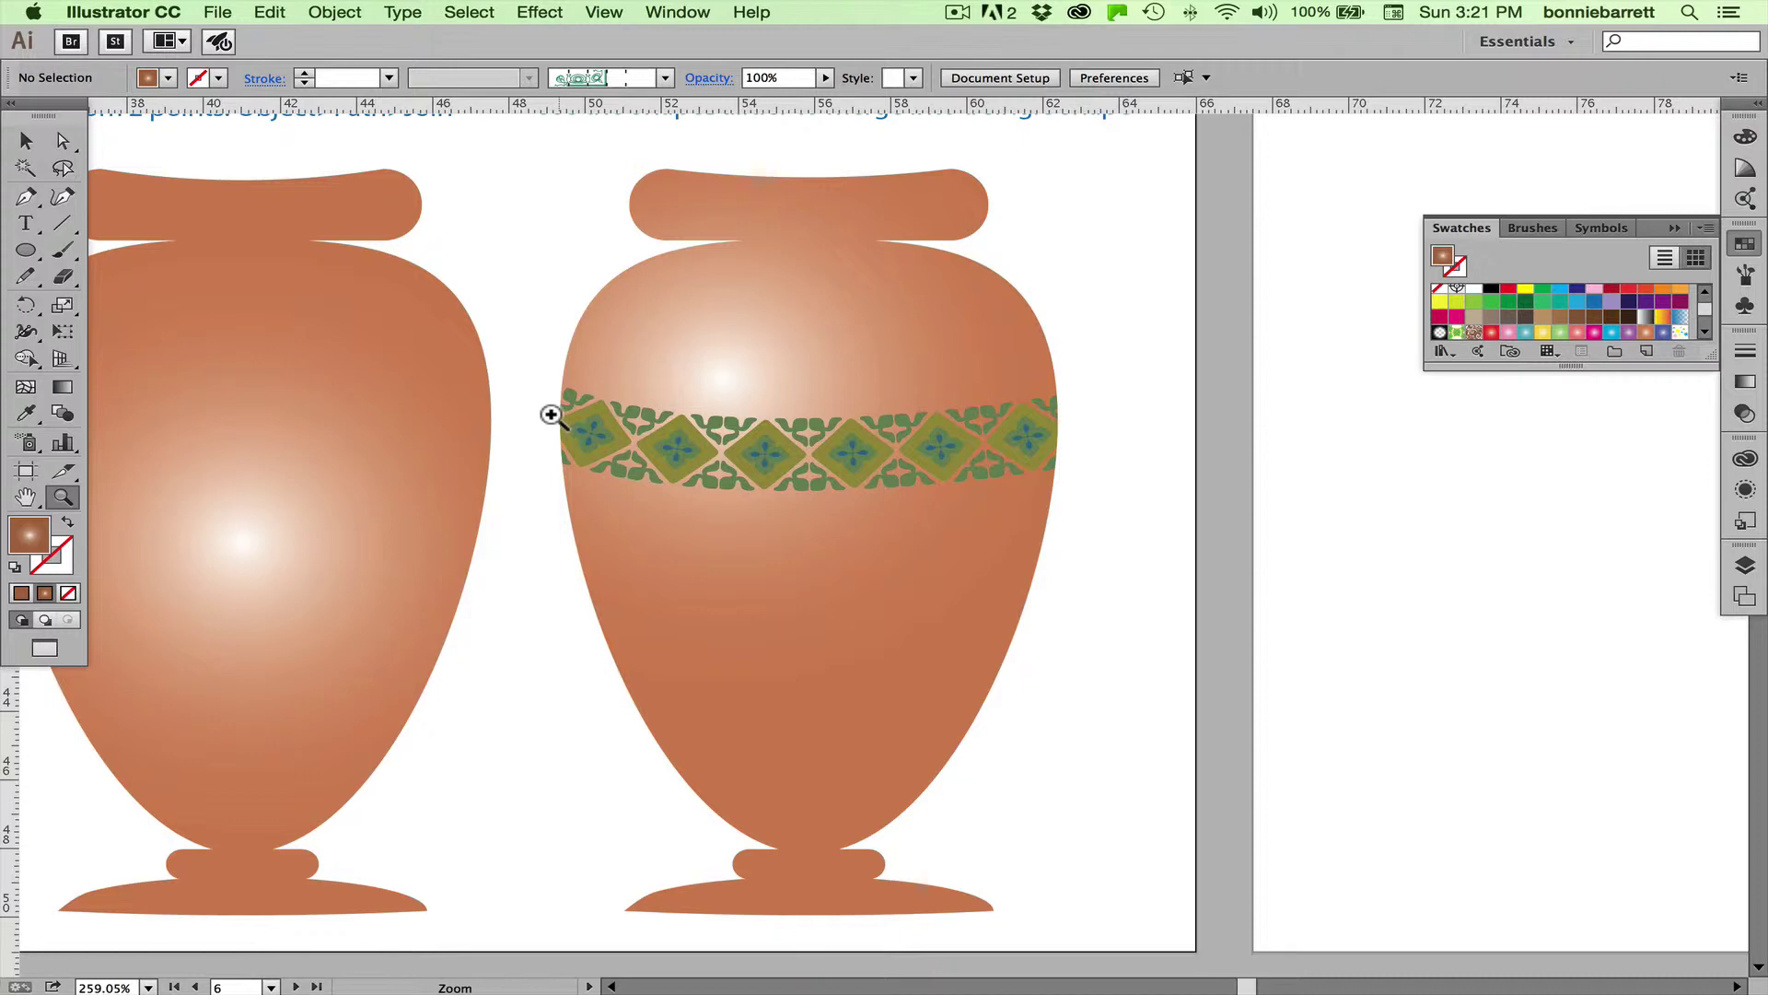
{"action": "left_click_drag", "start_coordinate": [276, 272], "coordinate": [1452, 543]}
{"action": "left_click_drag", "start_coordinate": [1238, 543], "coordinate": [1453, 543]}
{"action": "left_click_drag", "start_coordinate": [729, 362], "coordinate": [689, 789]}
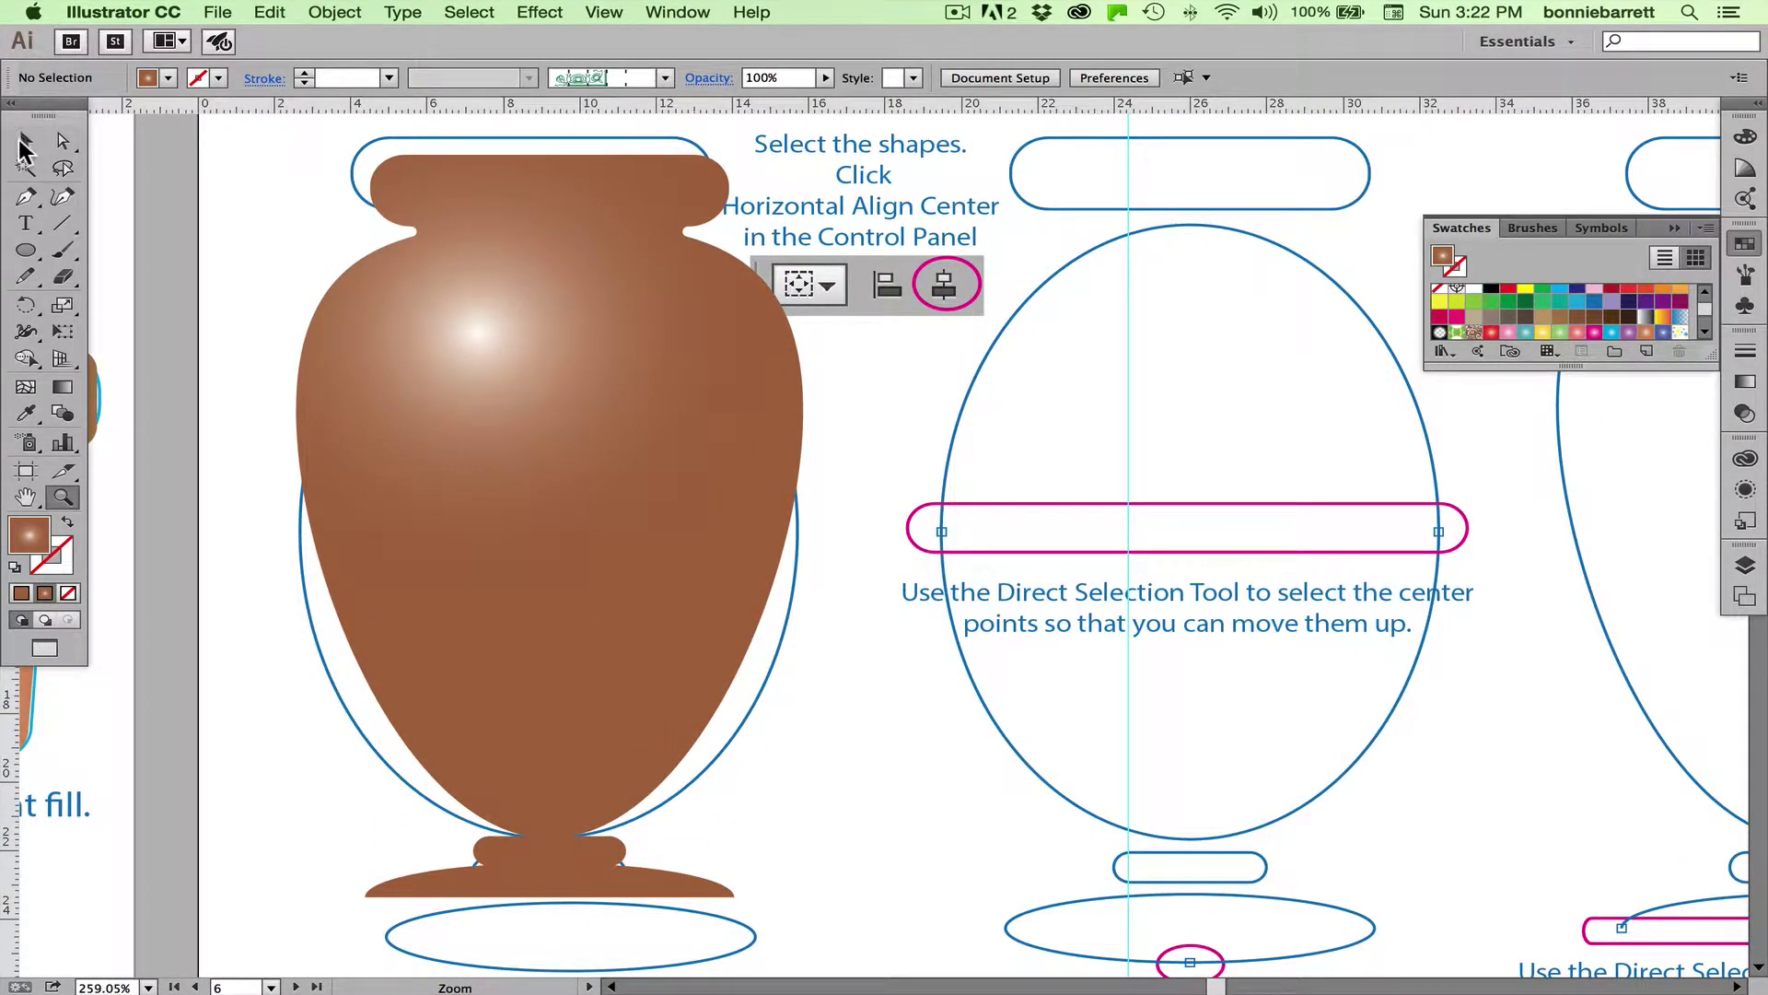
- Select the brown vase and turn on Draw Inside mode
{"action": "left_click", "coordinate": [23, 141]}
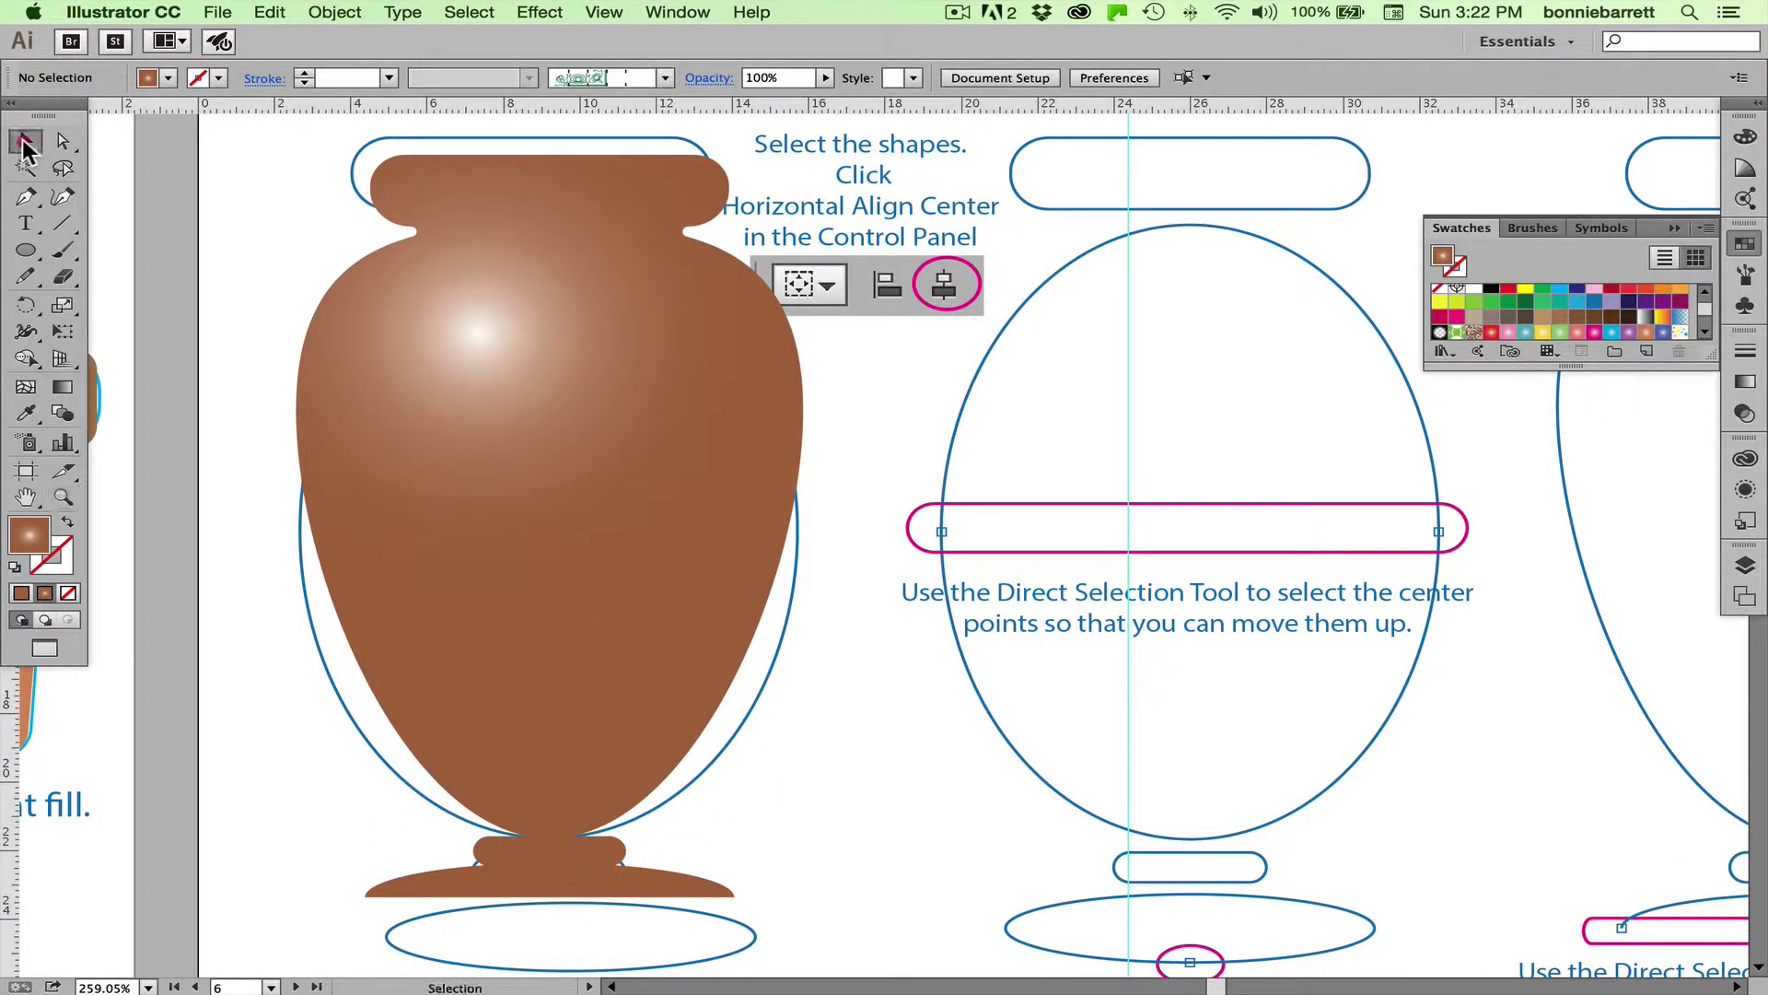
{"action": "left_click", "coordinate": [401, 272]}
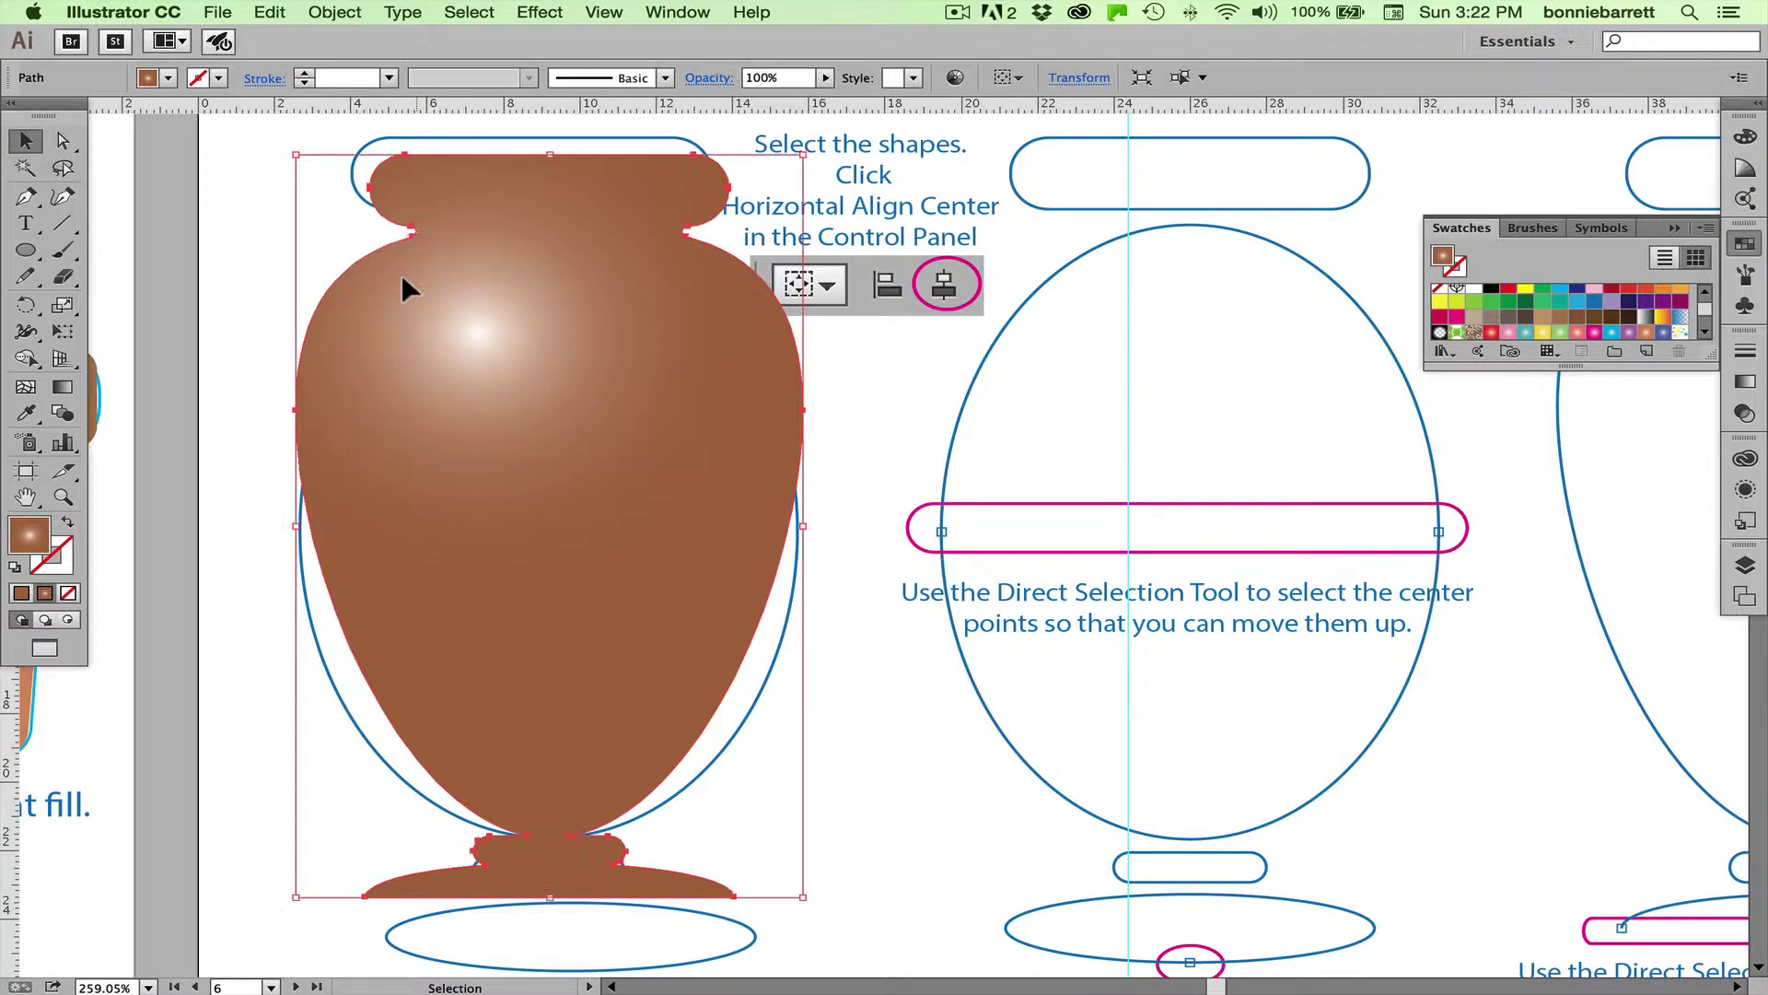
{"action": "left_click", "coordinate": [72, 619]}
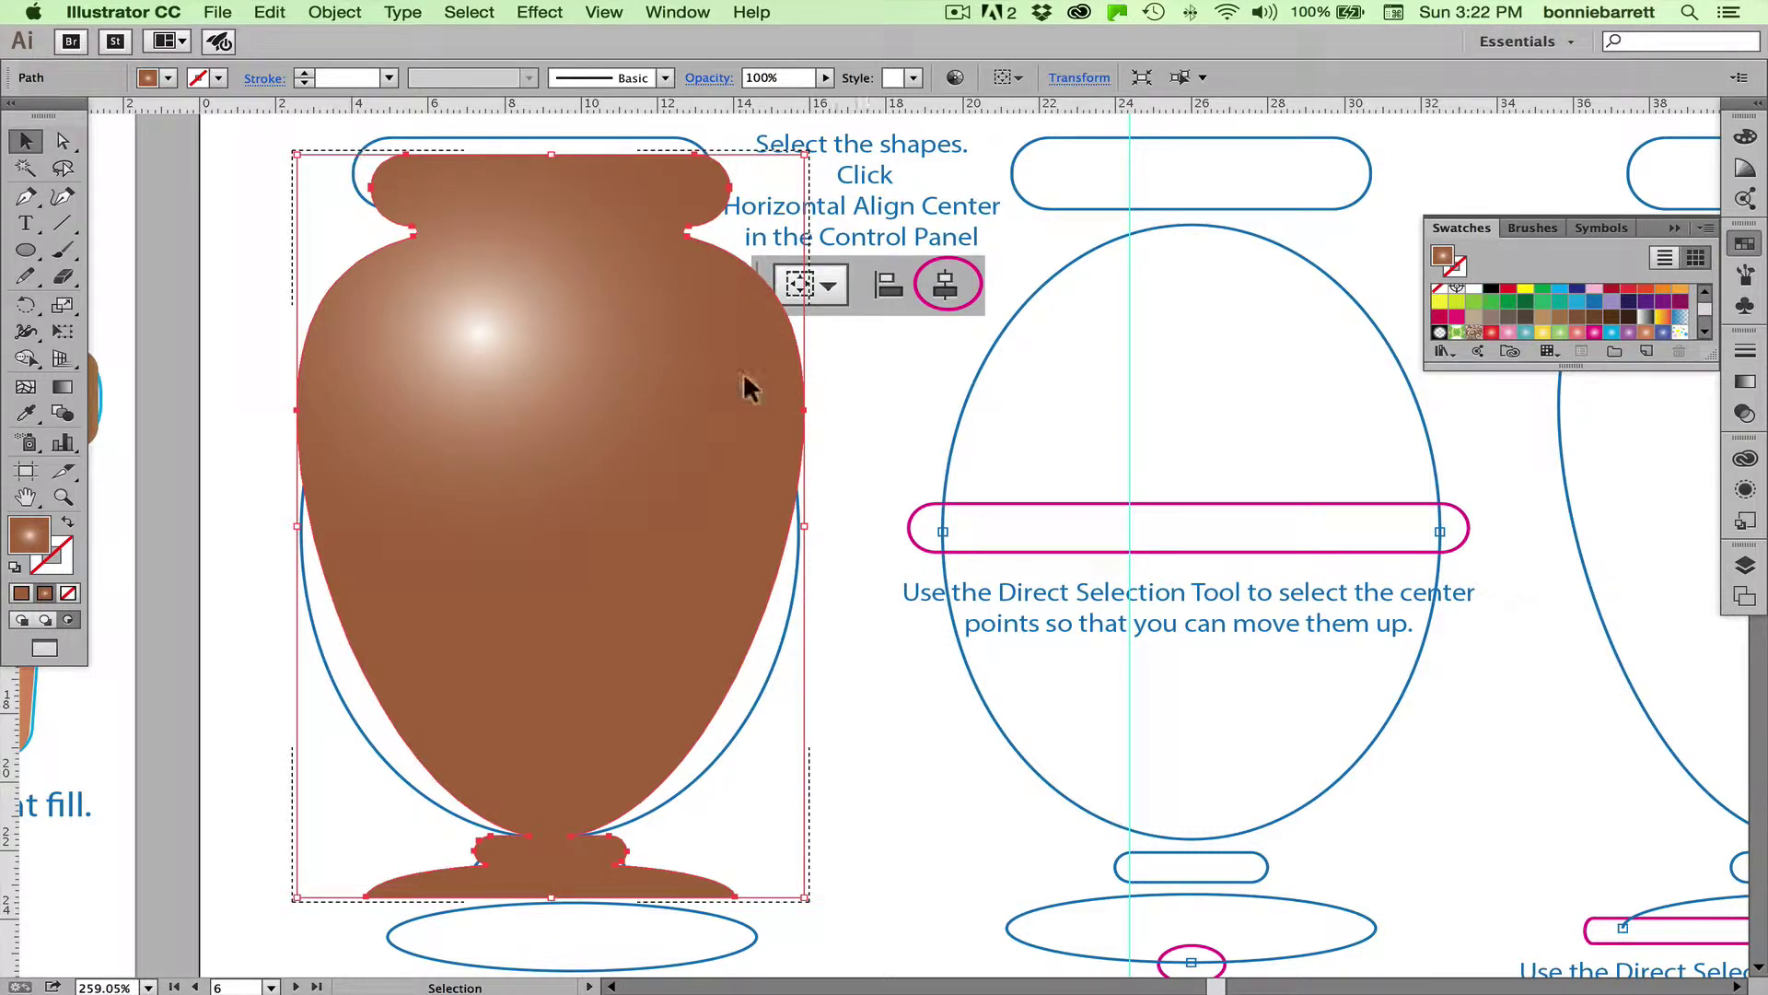
- Draw a horizontal Line Segment across the vase's upper body, past its right edge
{"action": "left_click", "coordinate": [59, 223]}
{"action": "left_click", "coordinate": [138, 224]}
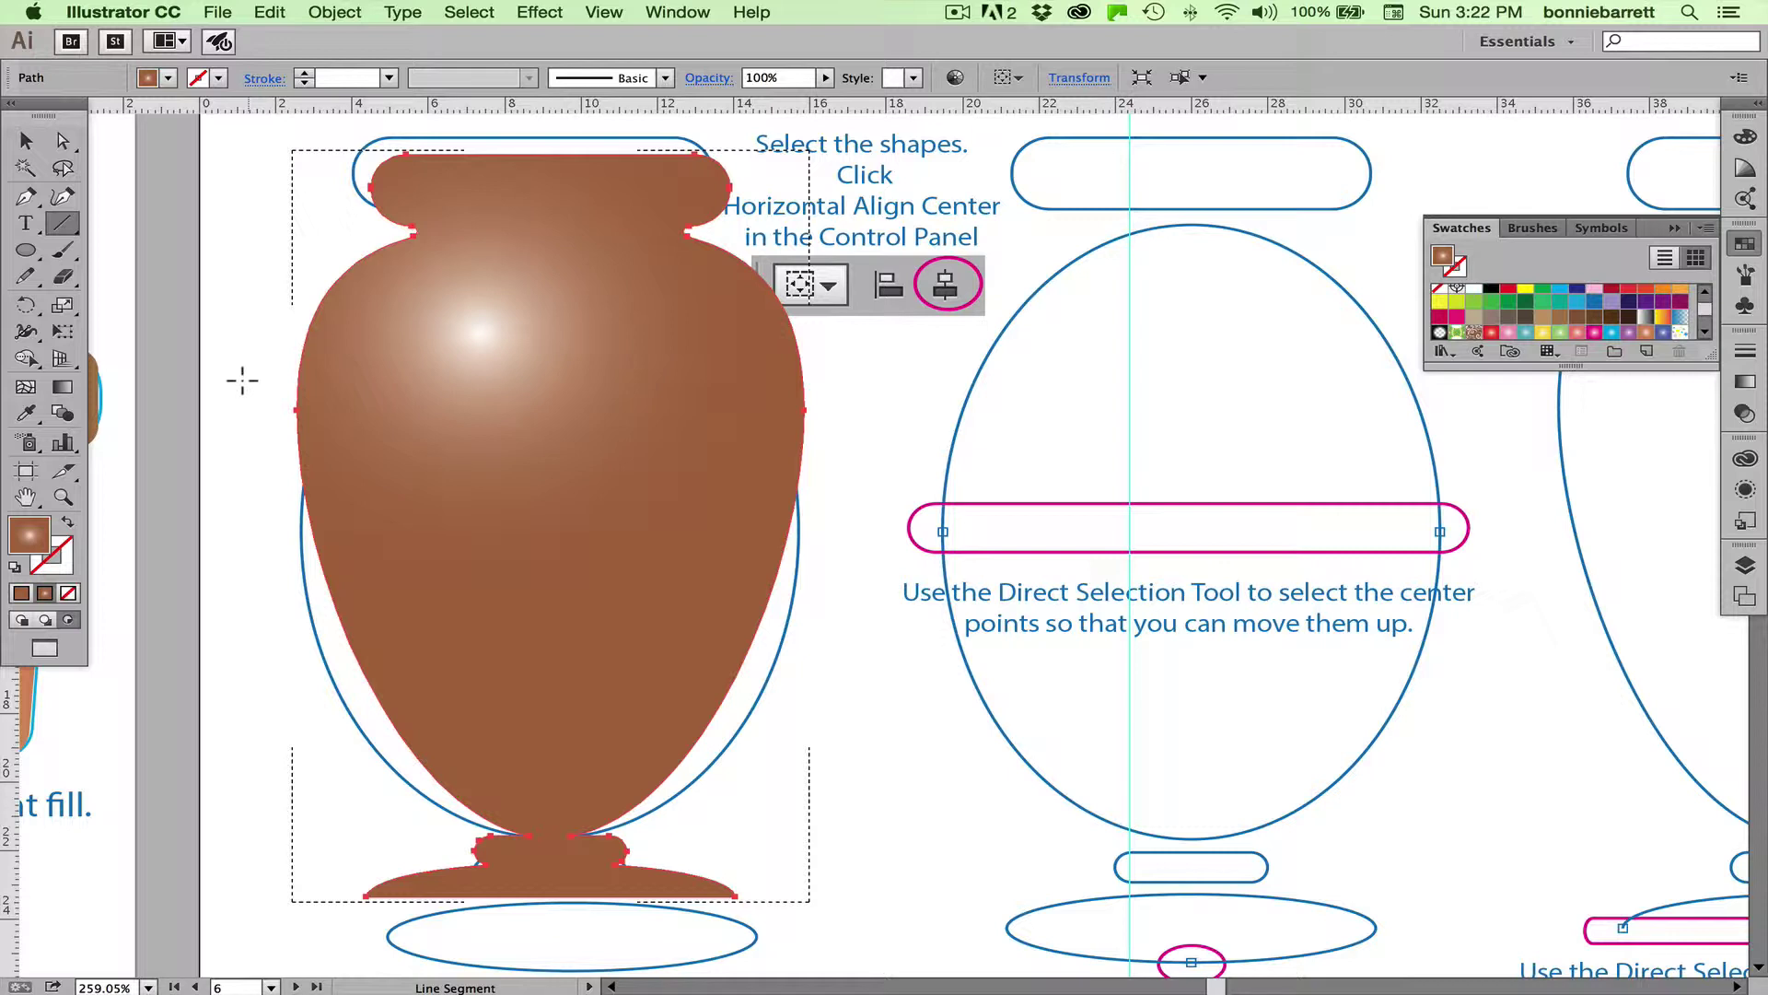
{"action": "left_click_drag", "start_coordinate": [243, 383], "coordinate": [453, 385]}
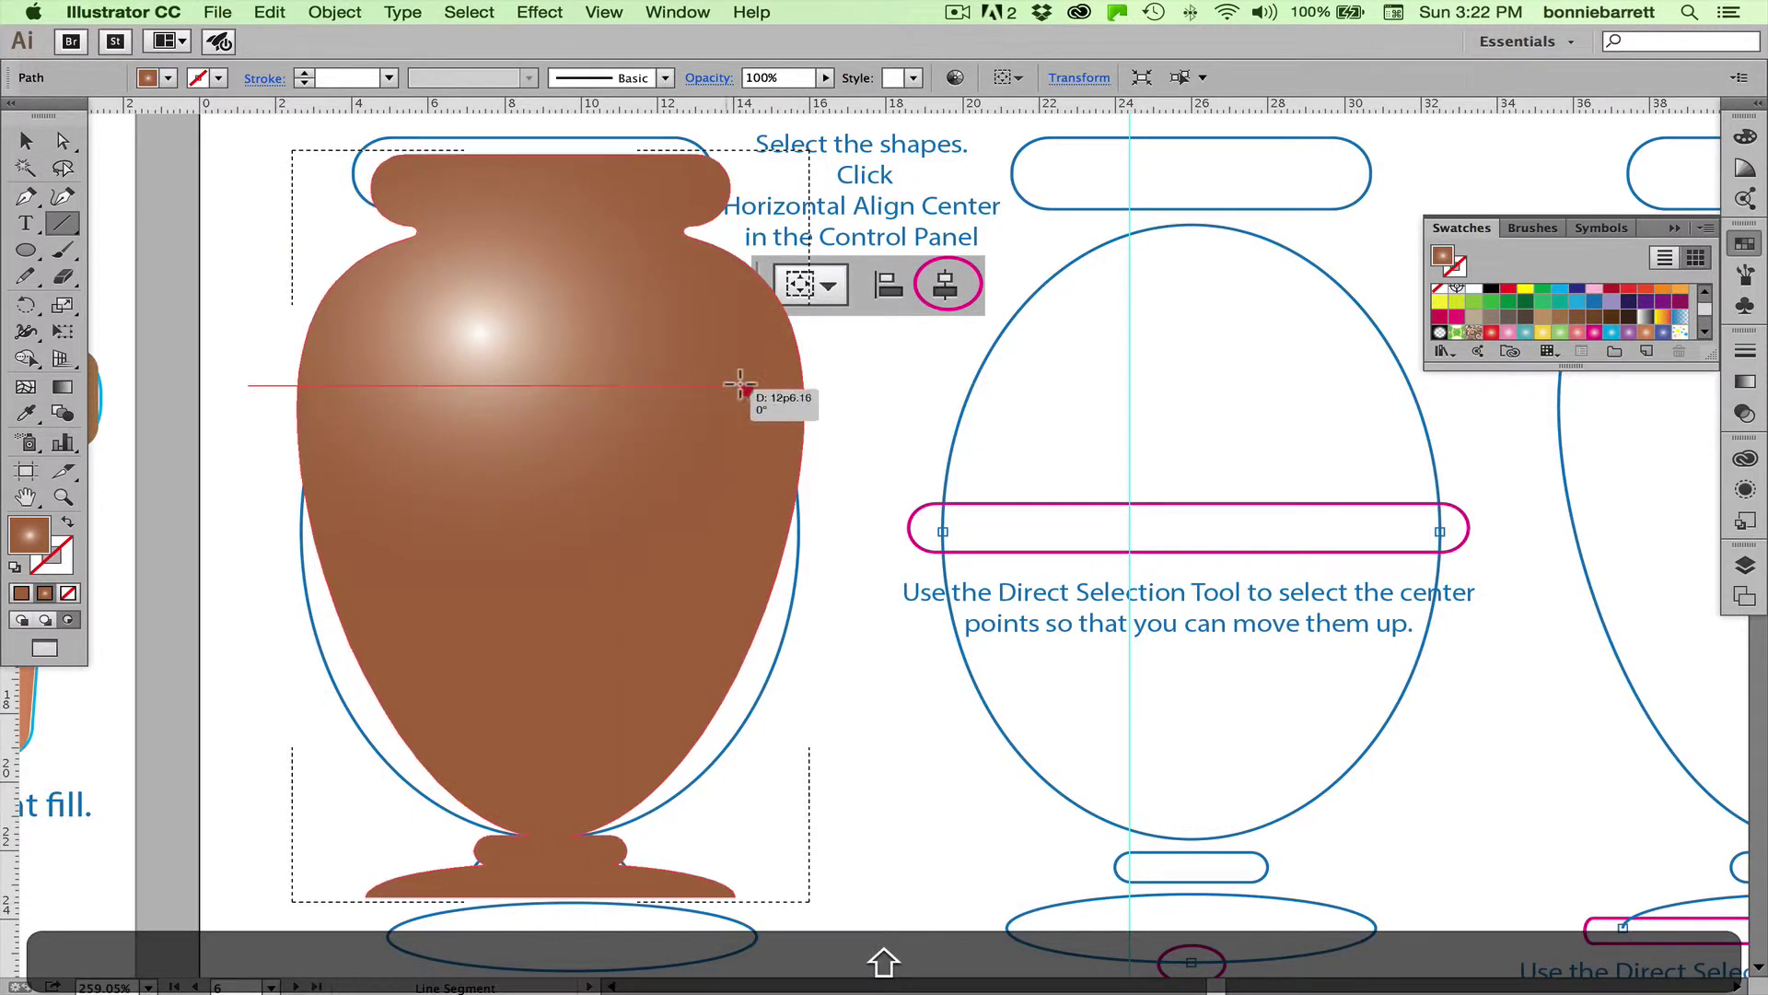
{"action": "left_click_drag", "start_coordinate": [750, 385], "coordinate": [866, 385]}
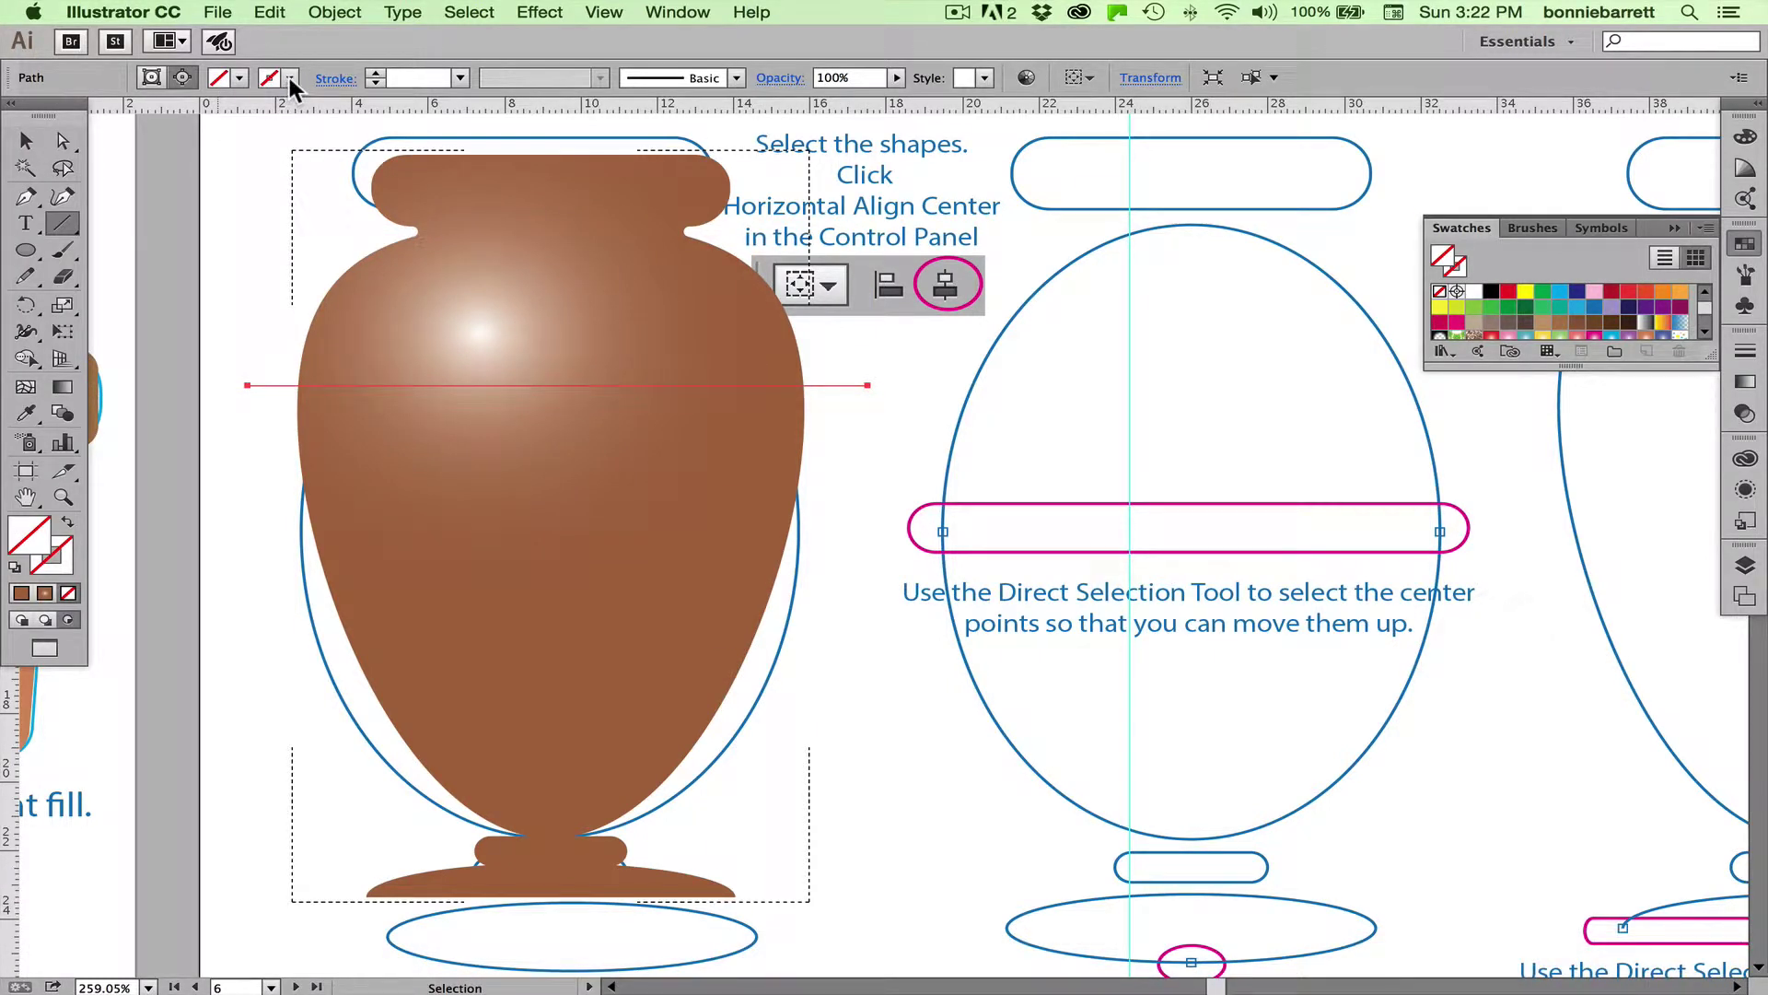
- Show the Brushes panel and load the Borders > Borders_Decorative brush library
{"action": "left_click", "coordinate": [1744, 275]}
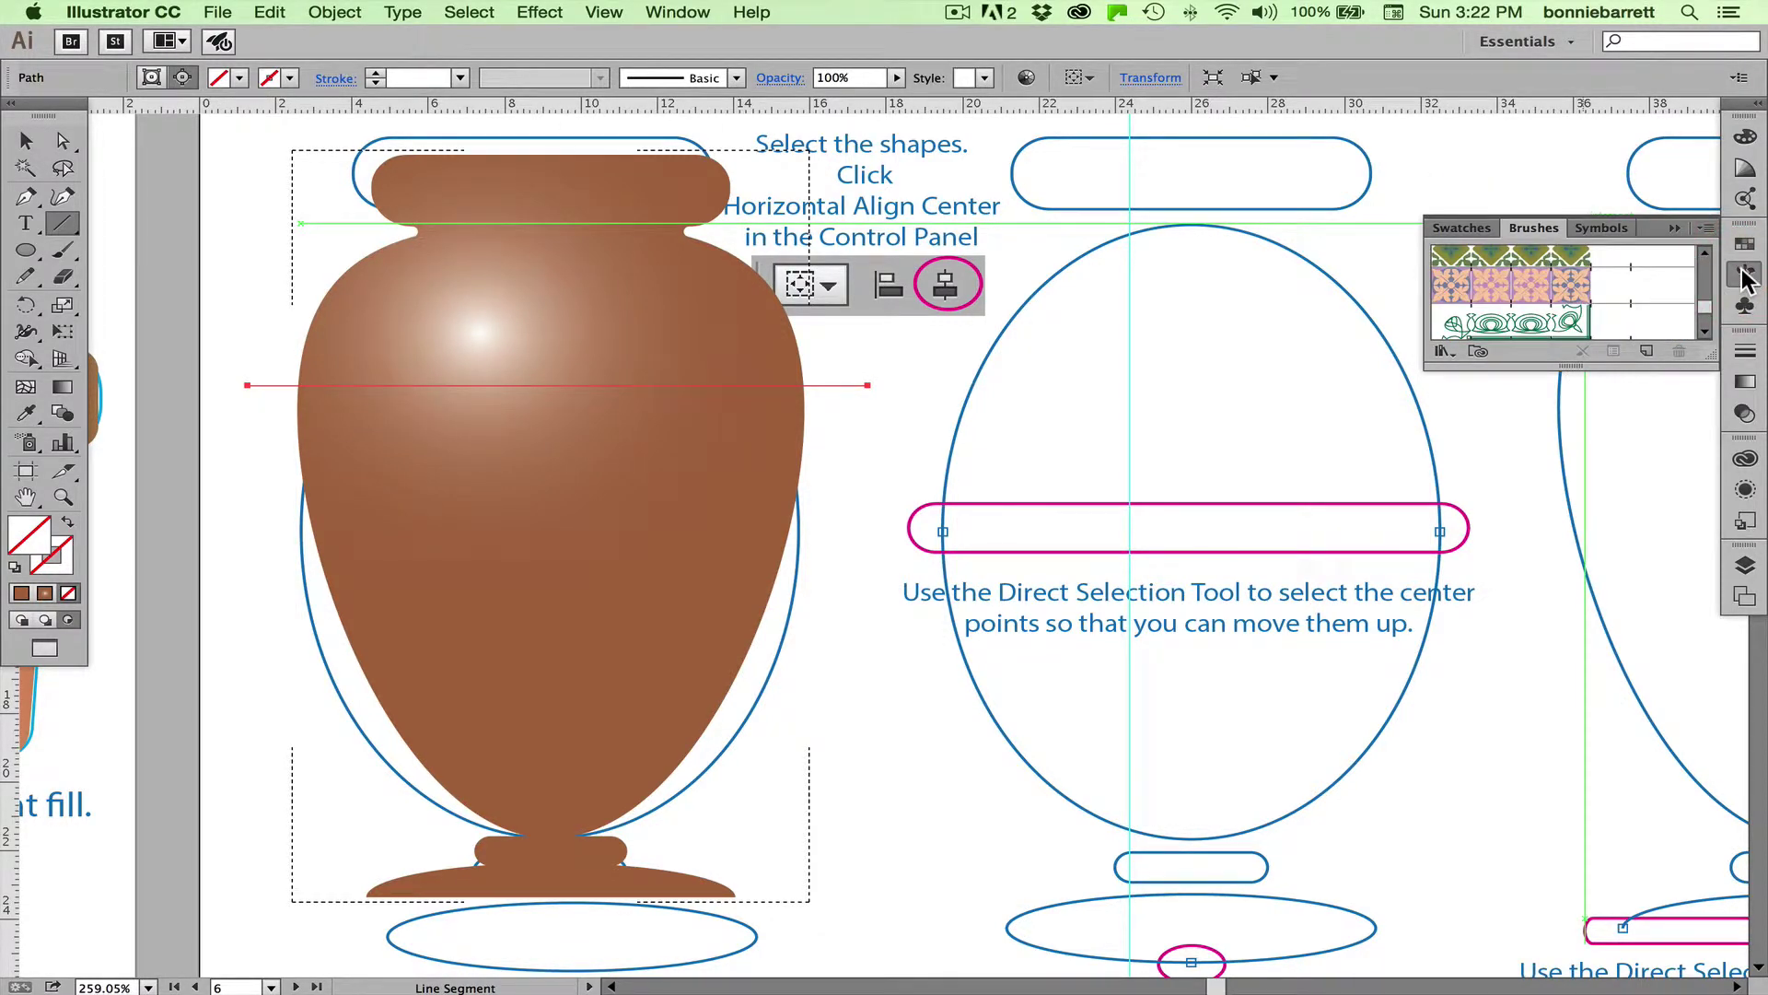
{"action": "left_click", "coordinate": [1445, 351]}
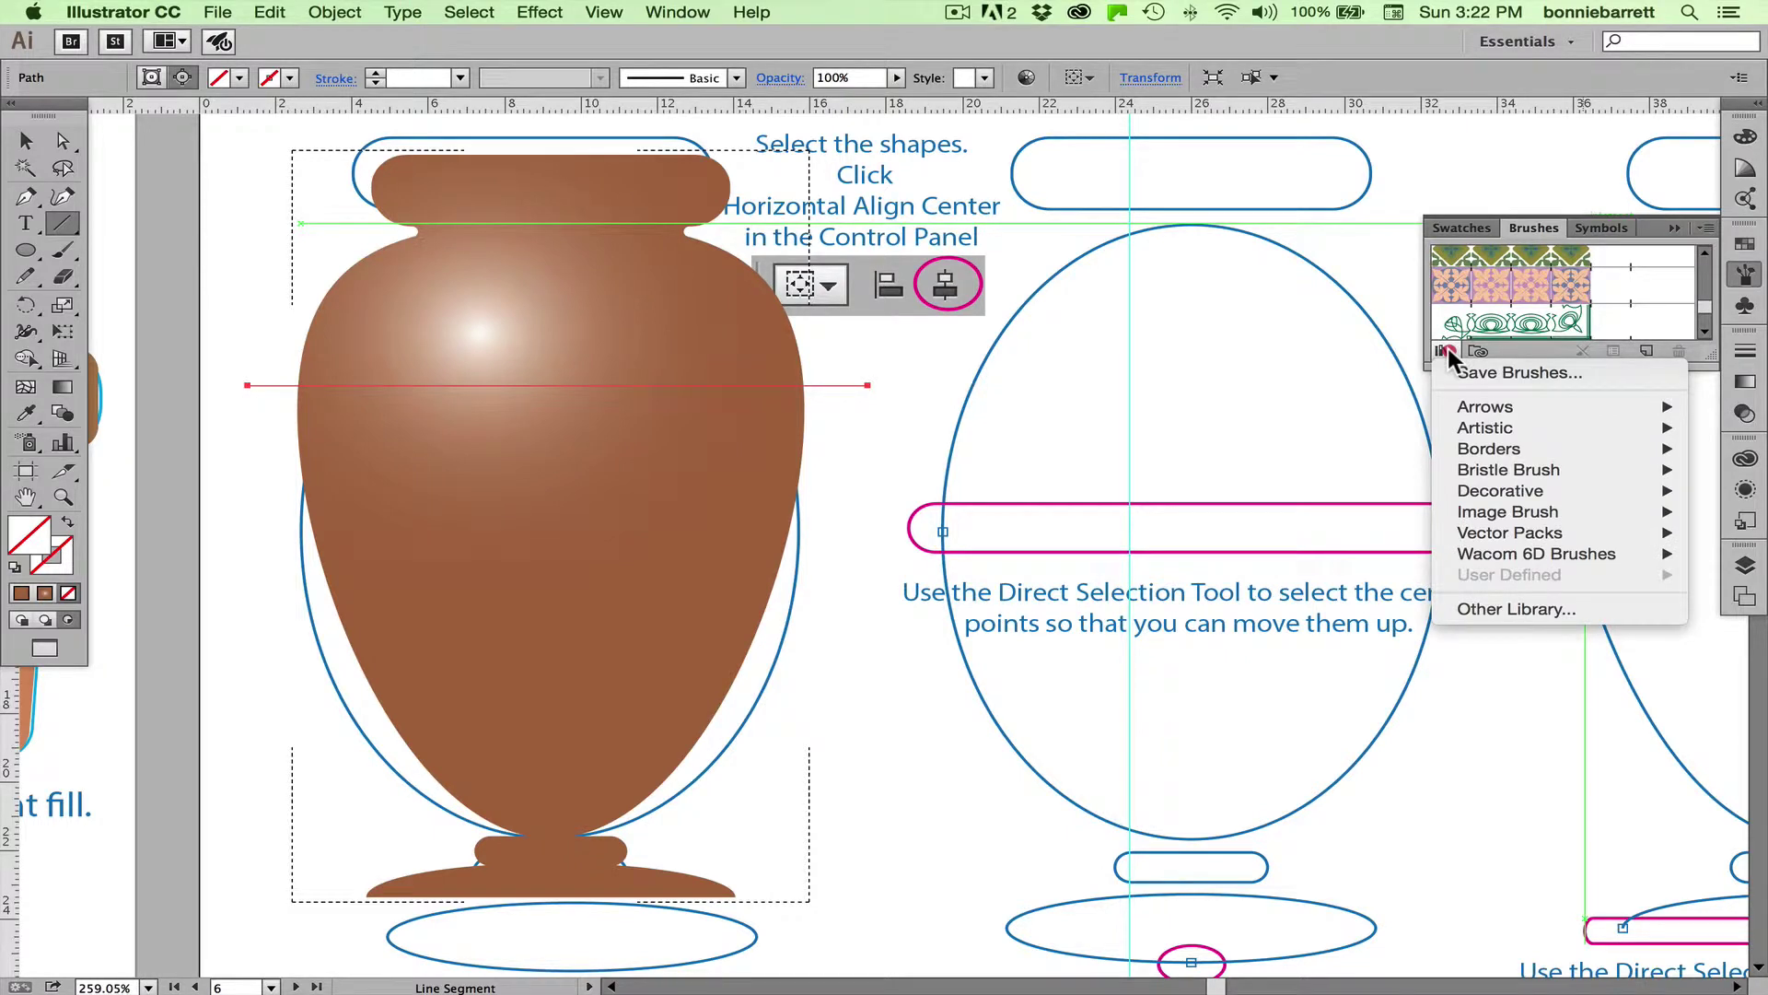
{"action": "left_click", "coordinate": [1743, 275]}
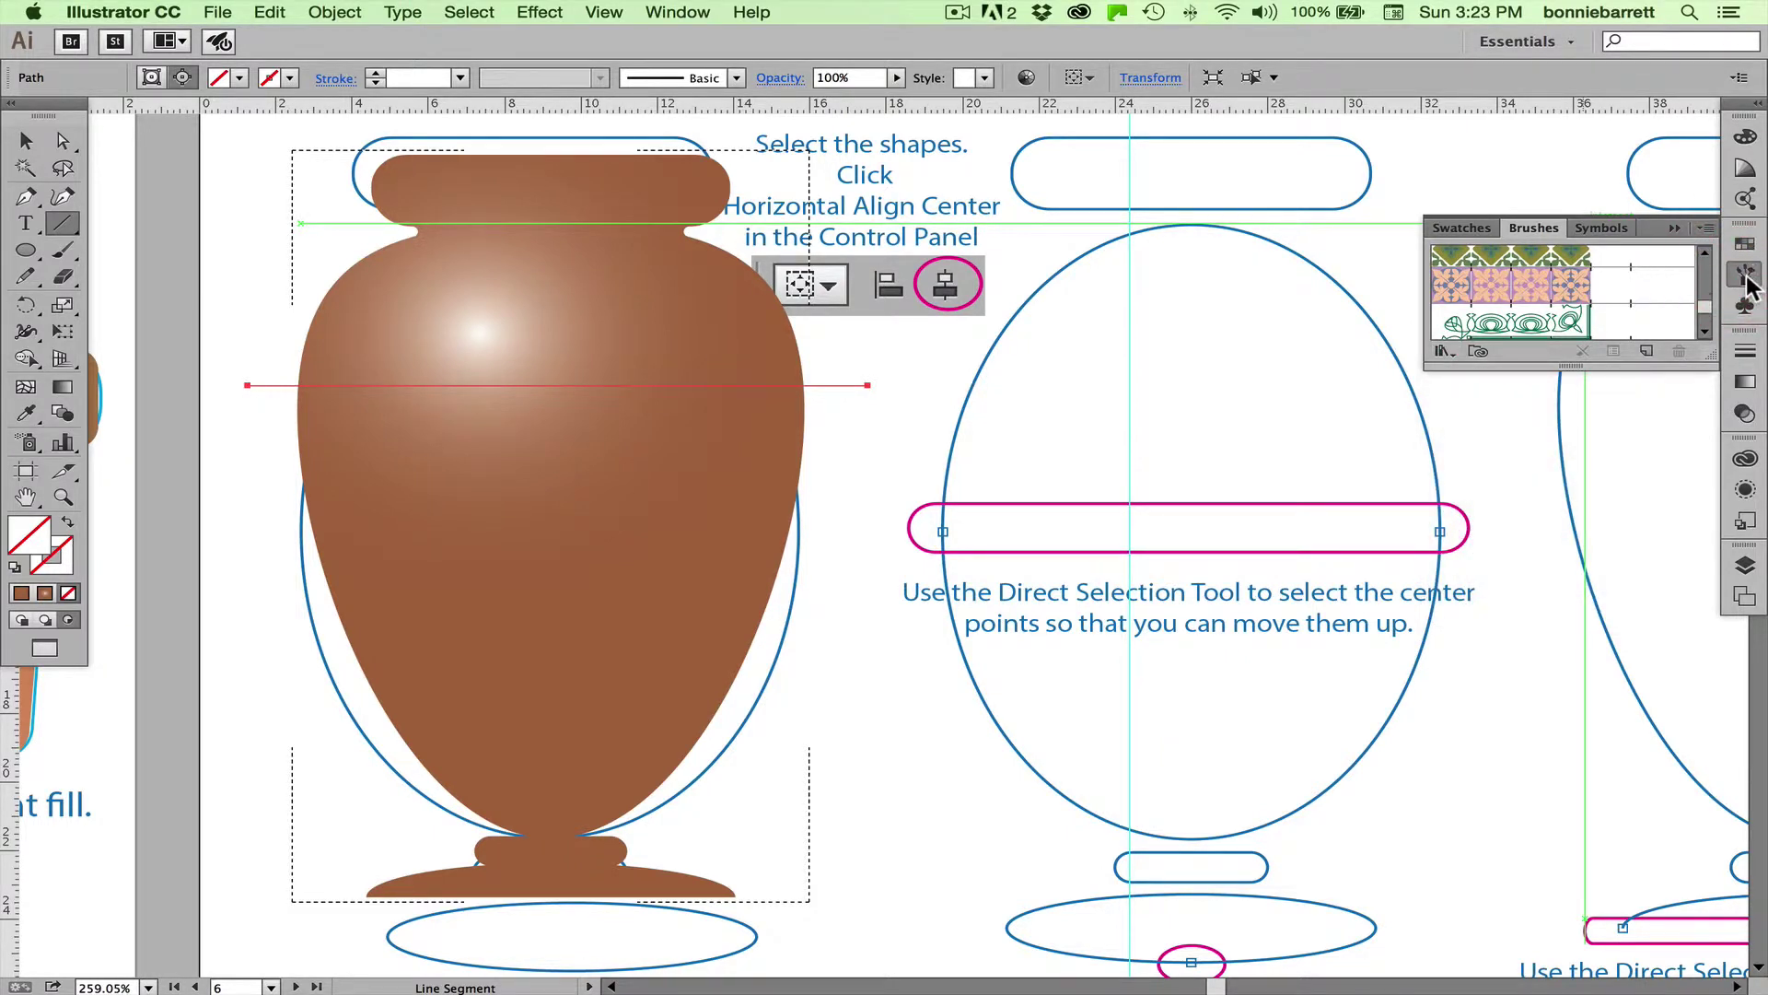
{"action": "left_click", "coordinate": [1450, 350]}
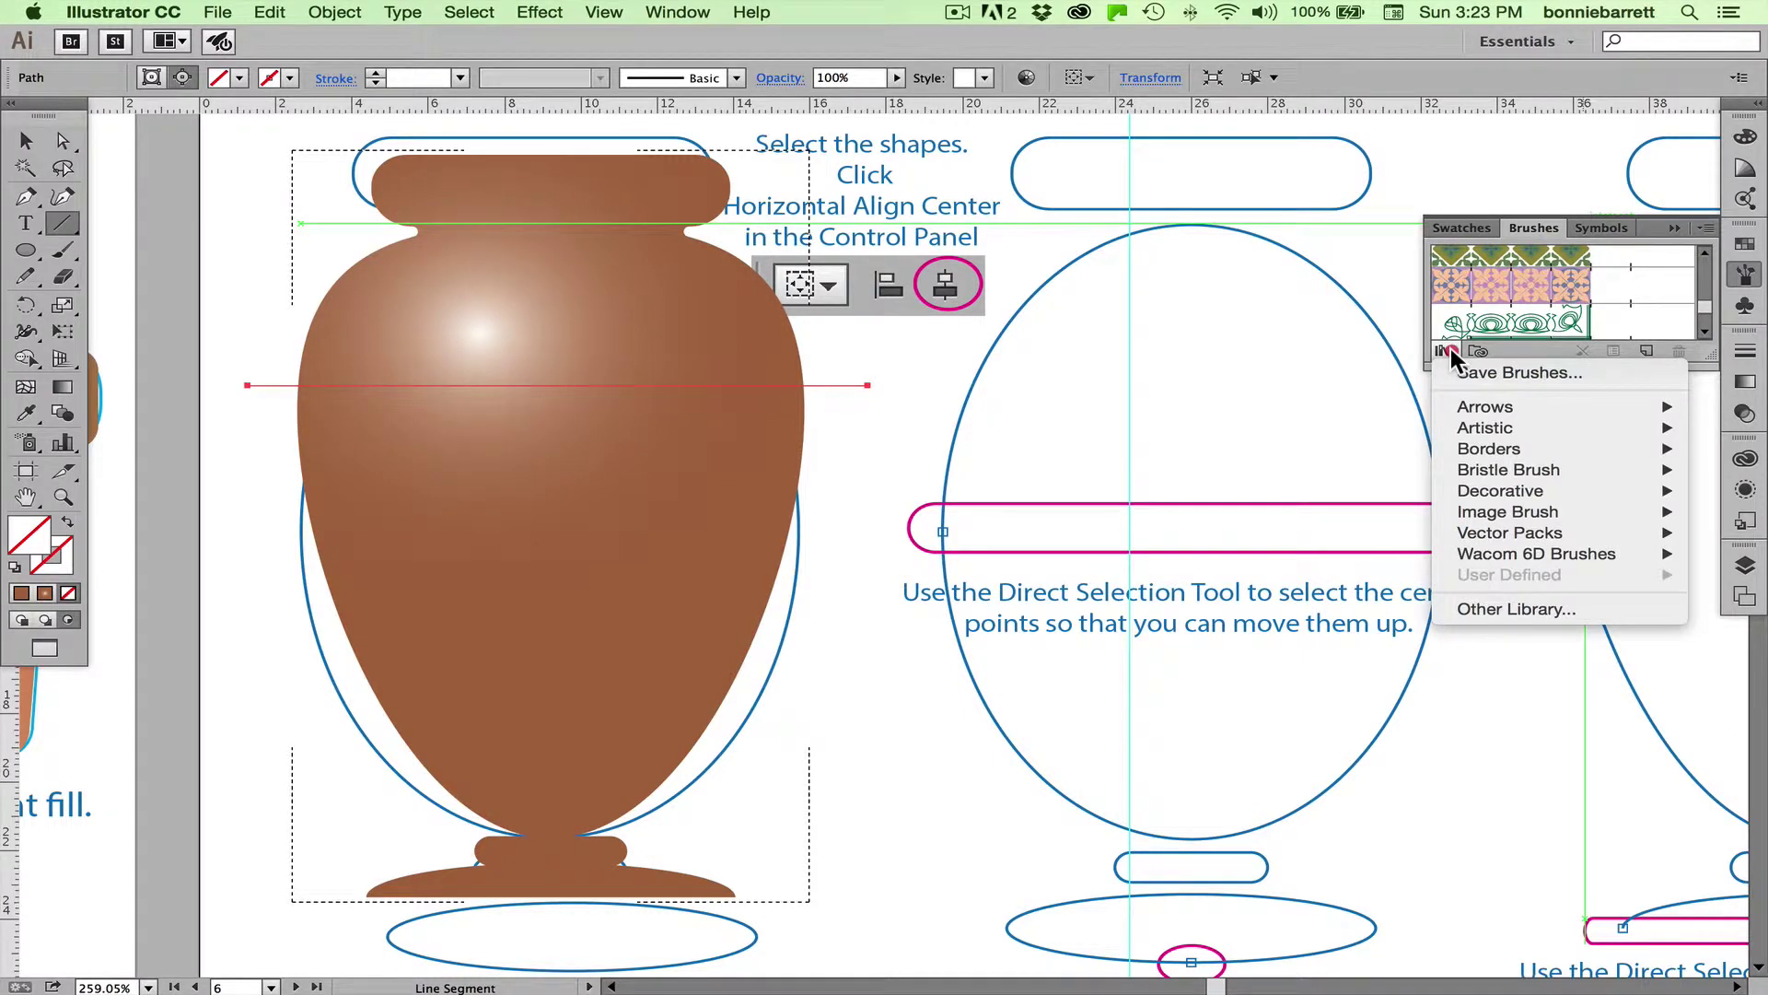
{"action": "mouse_move", "coordinate": [1488, 440]}
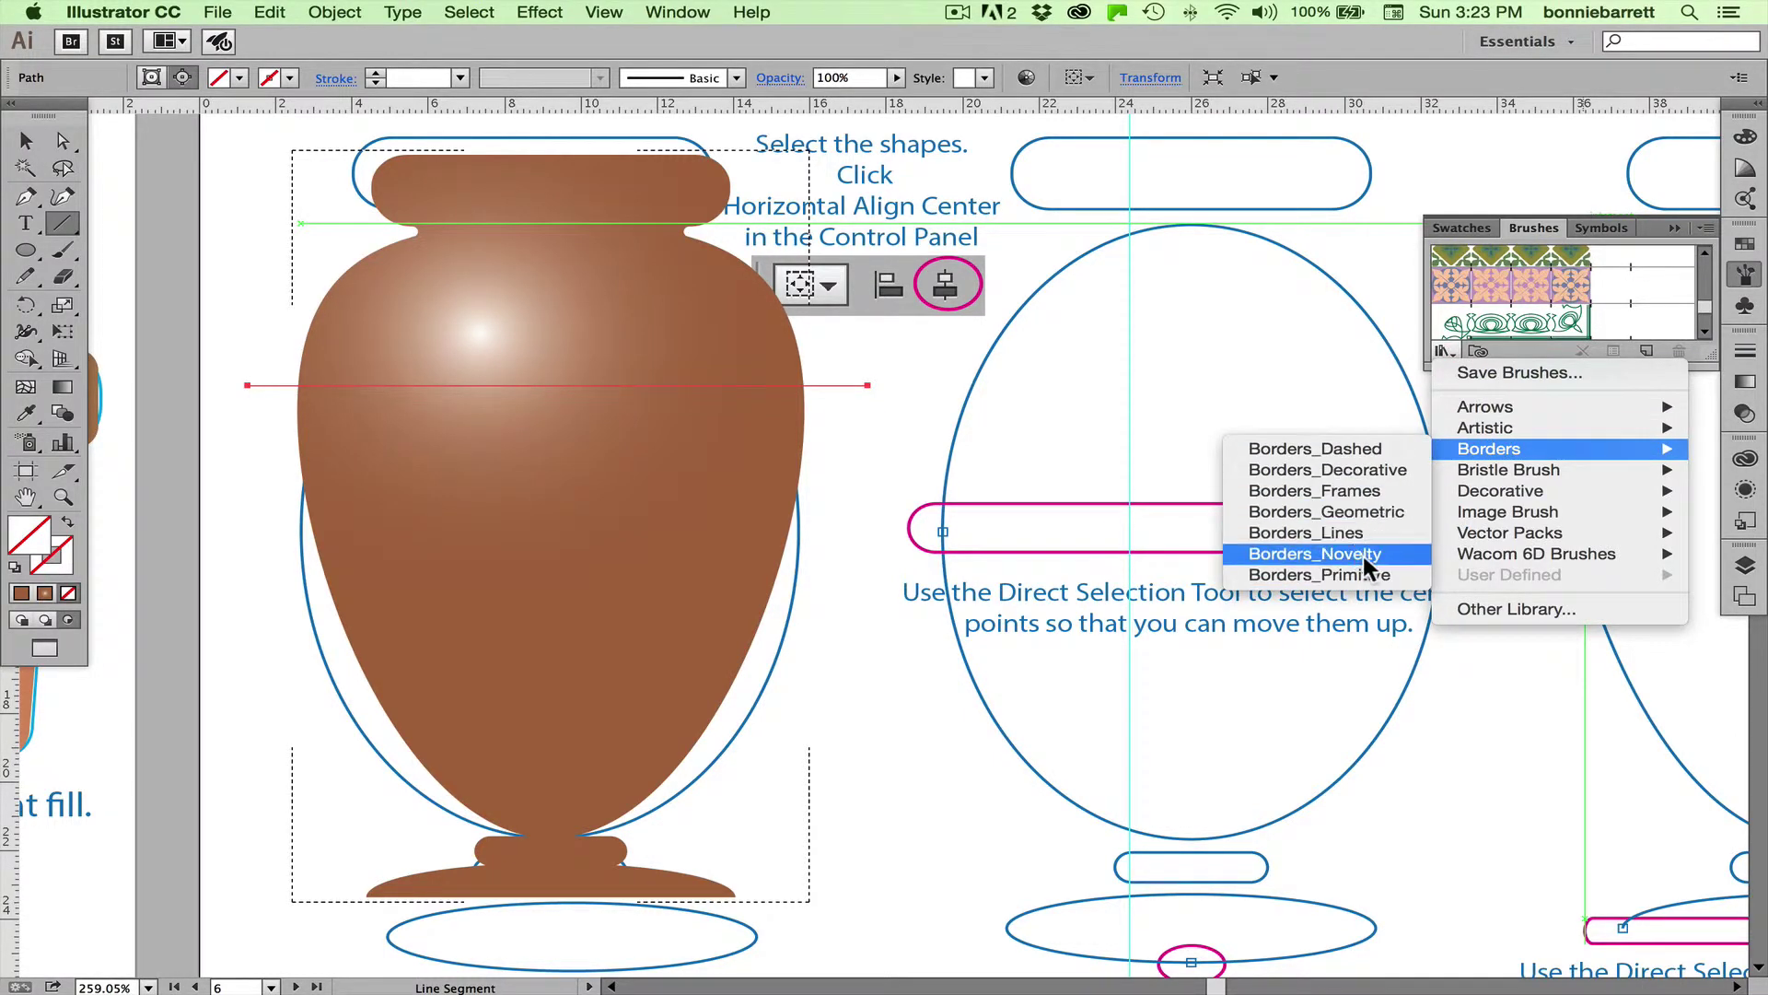
{"action": "left_click", "coordinate": [1366, 470]}
- Try zigzag, orange-red, green diamond and Greek-key borders on the band, then settle on pink-and-purple floral
{"action": "mouse_move", "coordinate": [202, 36]}
{"action": "left_mouse_down"}
{"action": "mouse_move", "coordinate": [683, 106]}
{"action": "mouse_move", "coordinate": [1340, 94]}
{"action": "left_mouse_up"}
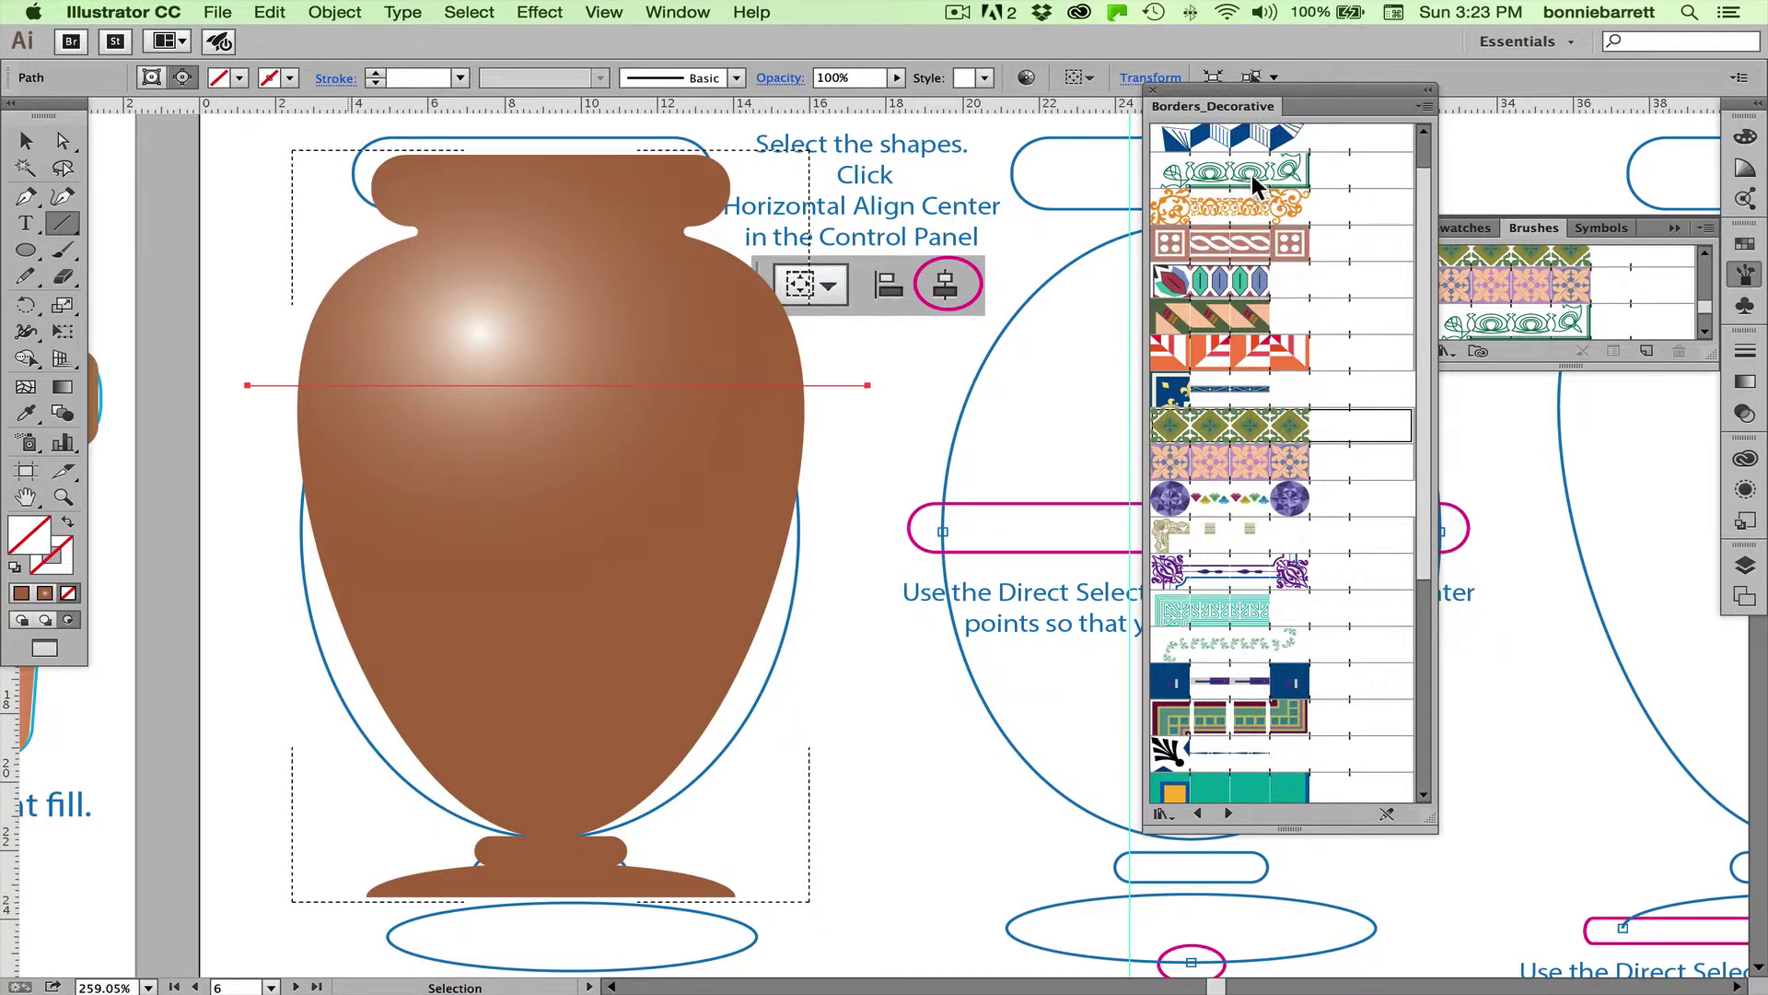
{"action": "left_click", "coordinate": [1256, 135]}
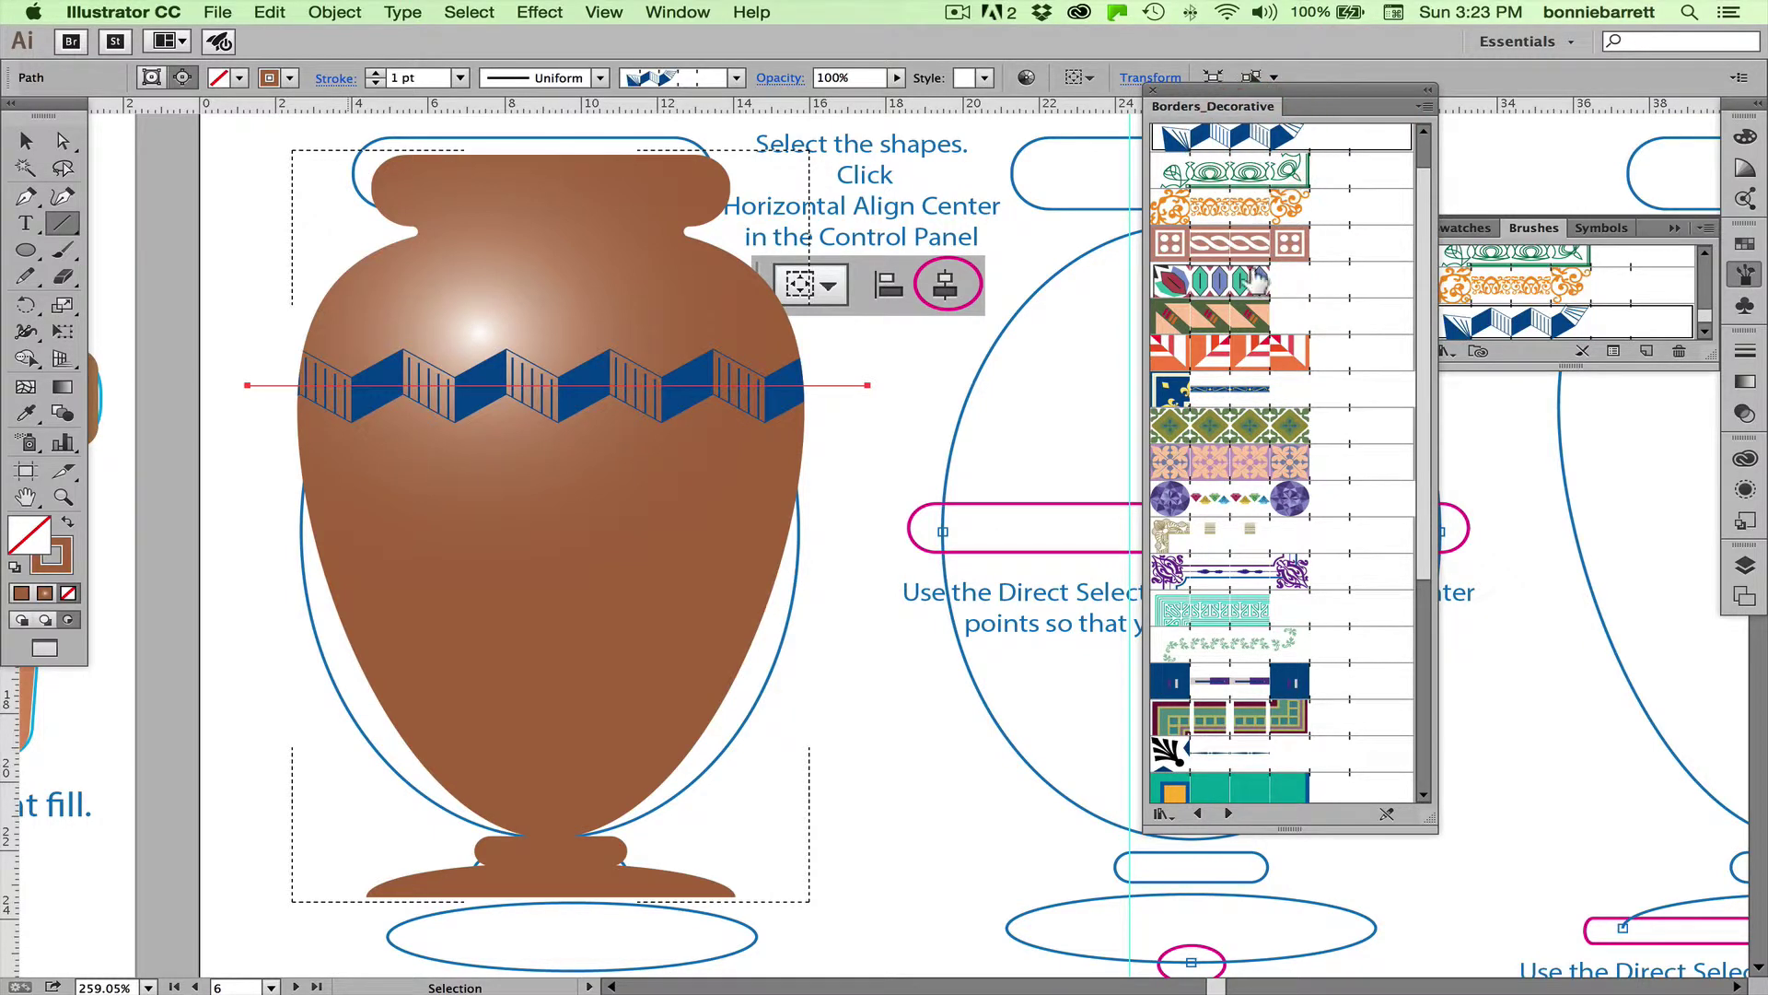
{"action": "left_click", "coordinate": [1251, 350]}
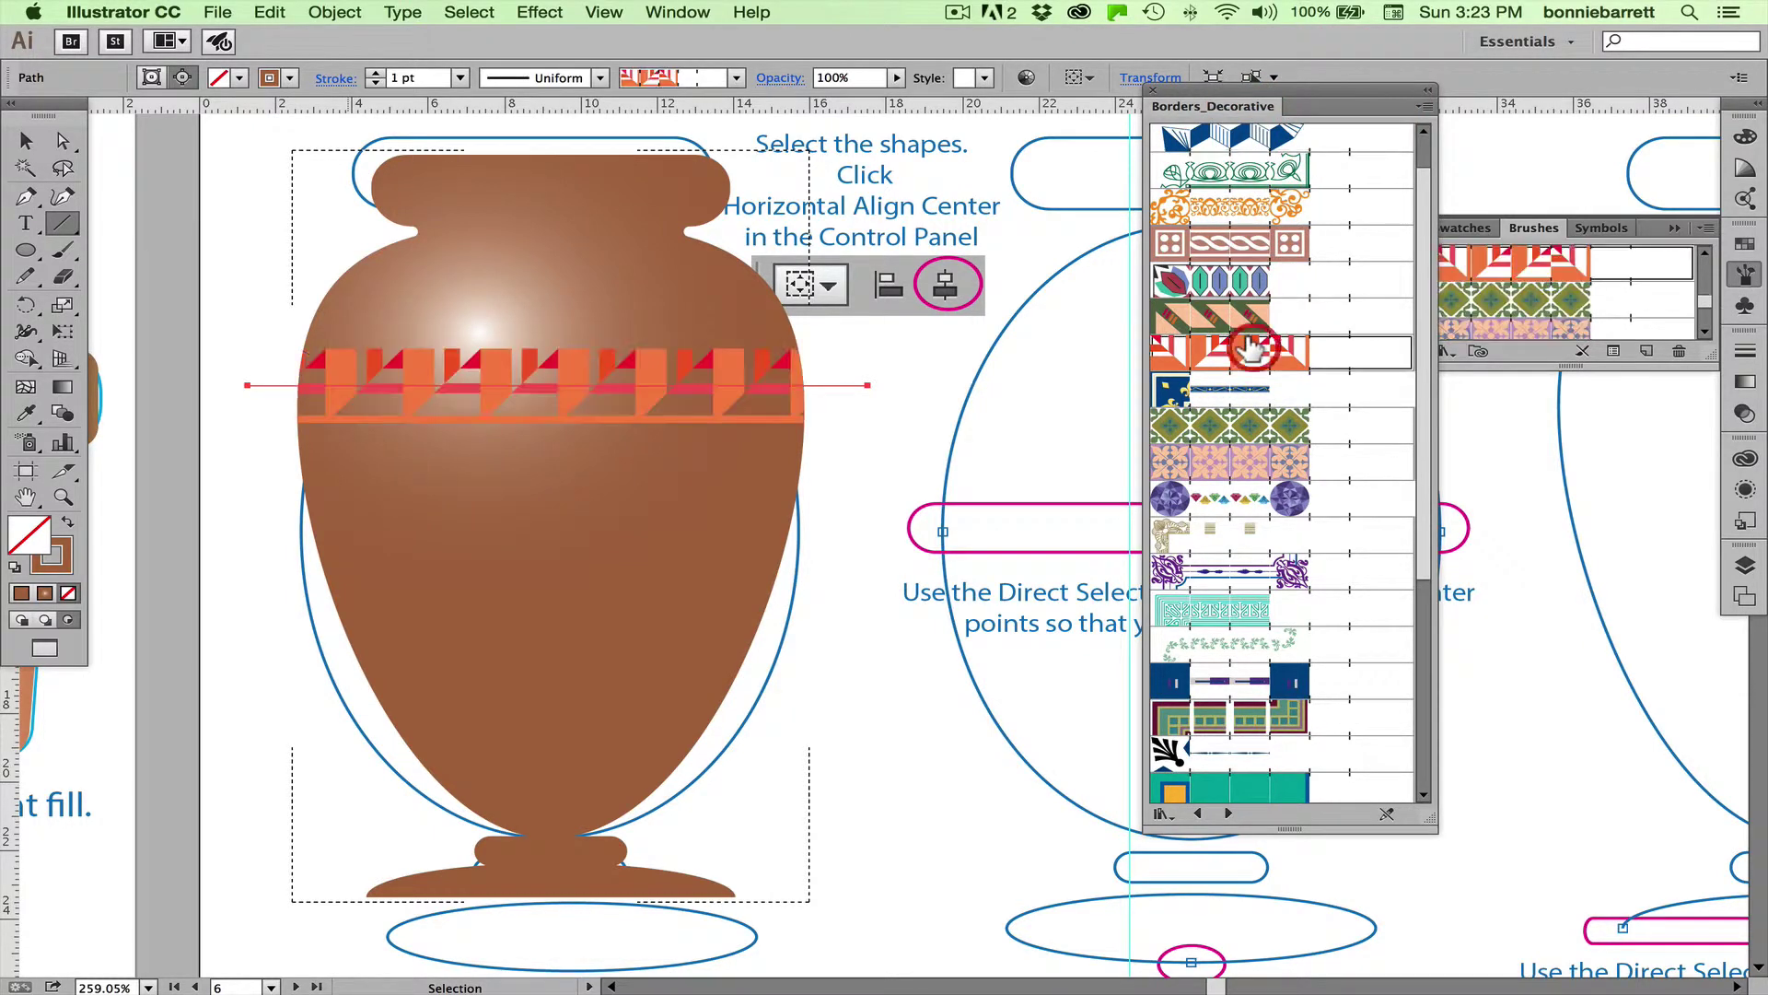
{"action": "left_click", "coordinate": [1264, 425]}
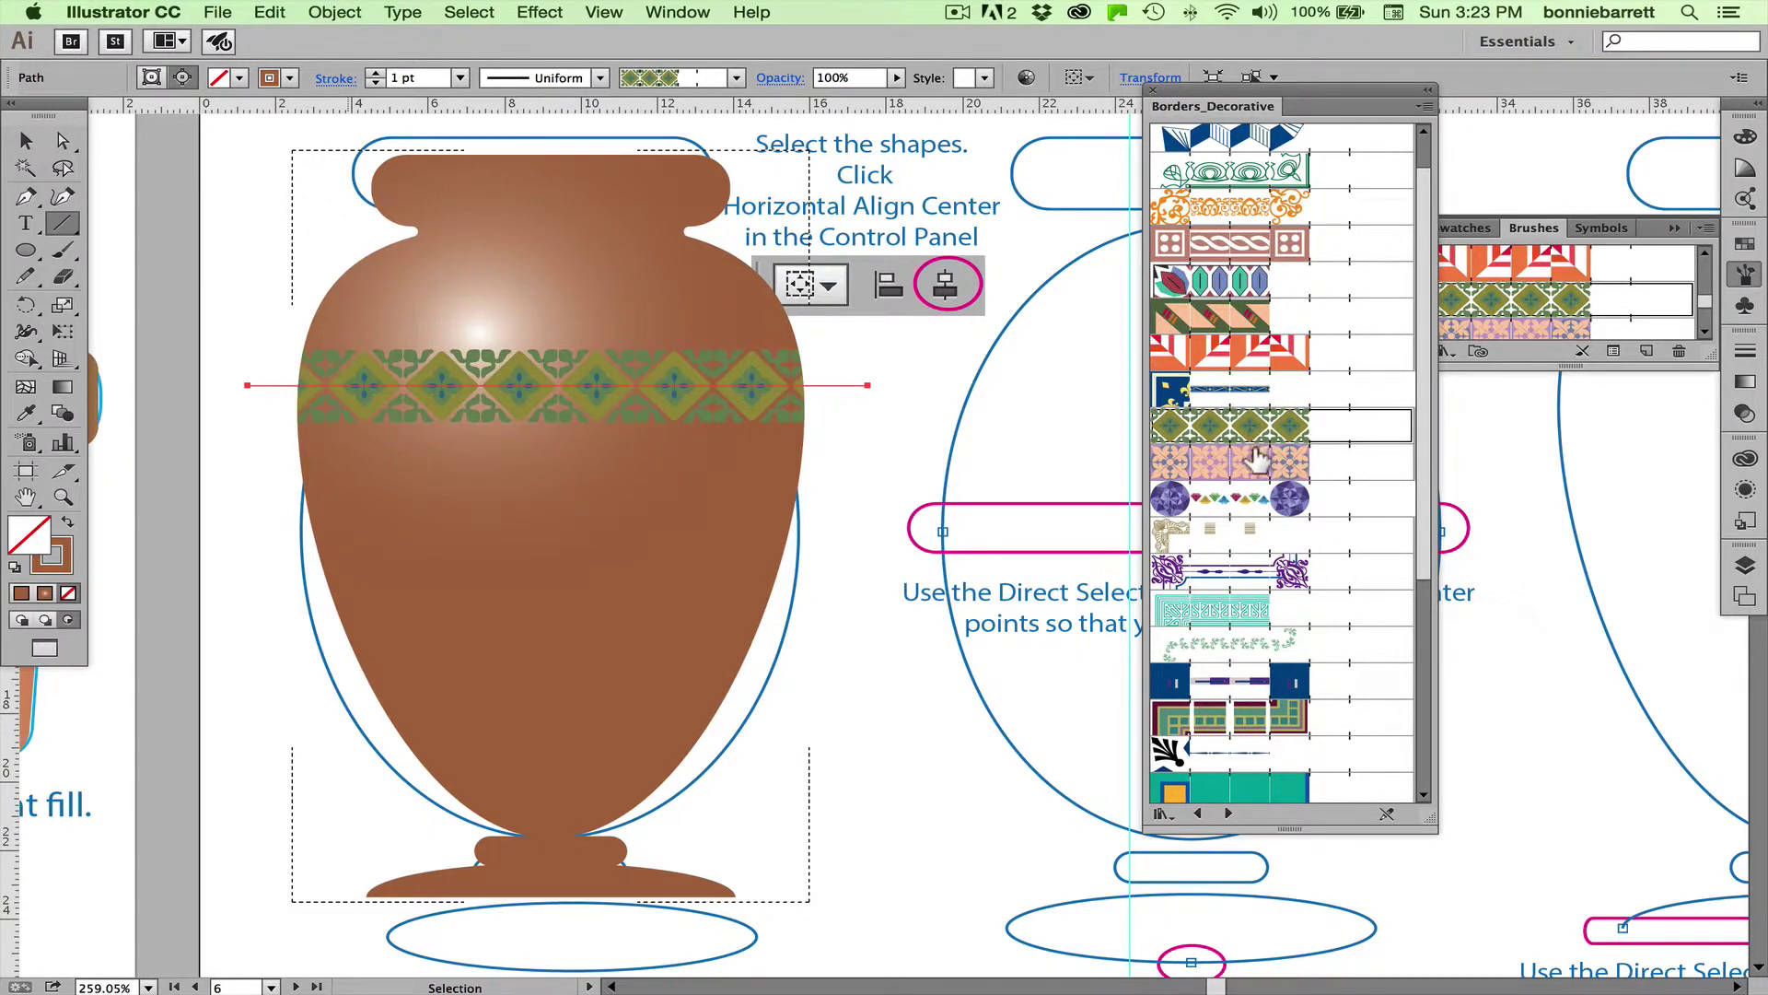
{"action": "left_click", "coordinate": [1258, 457]}
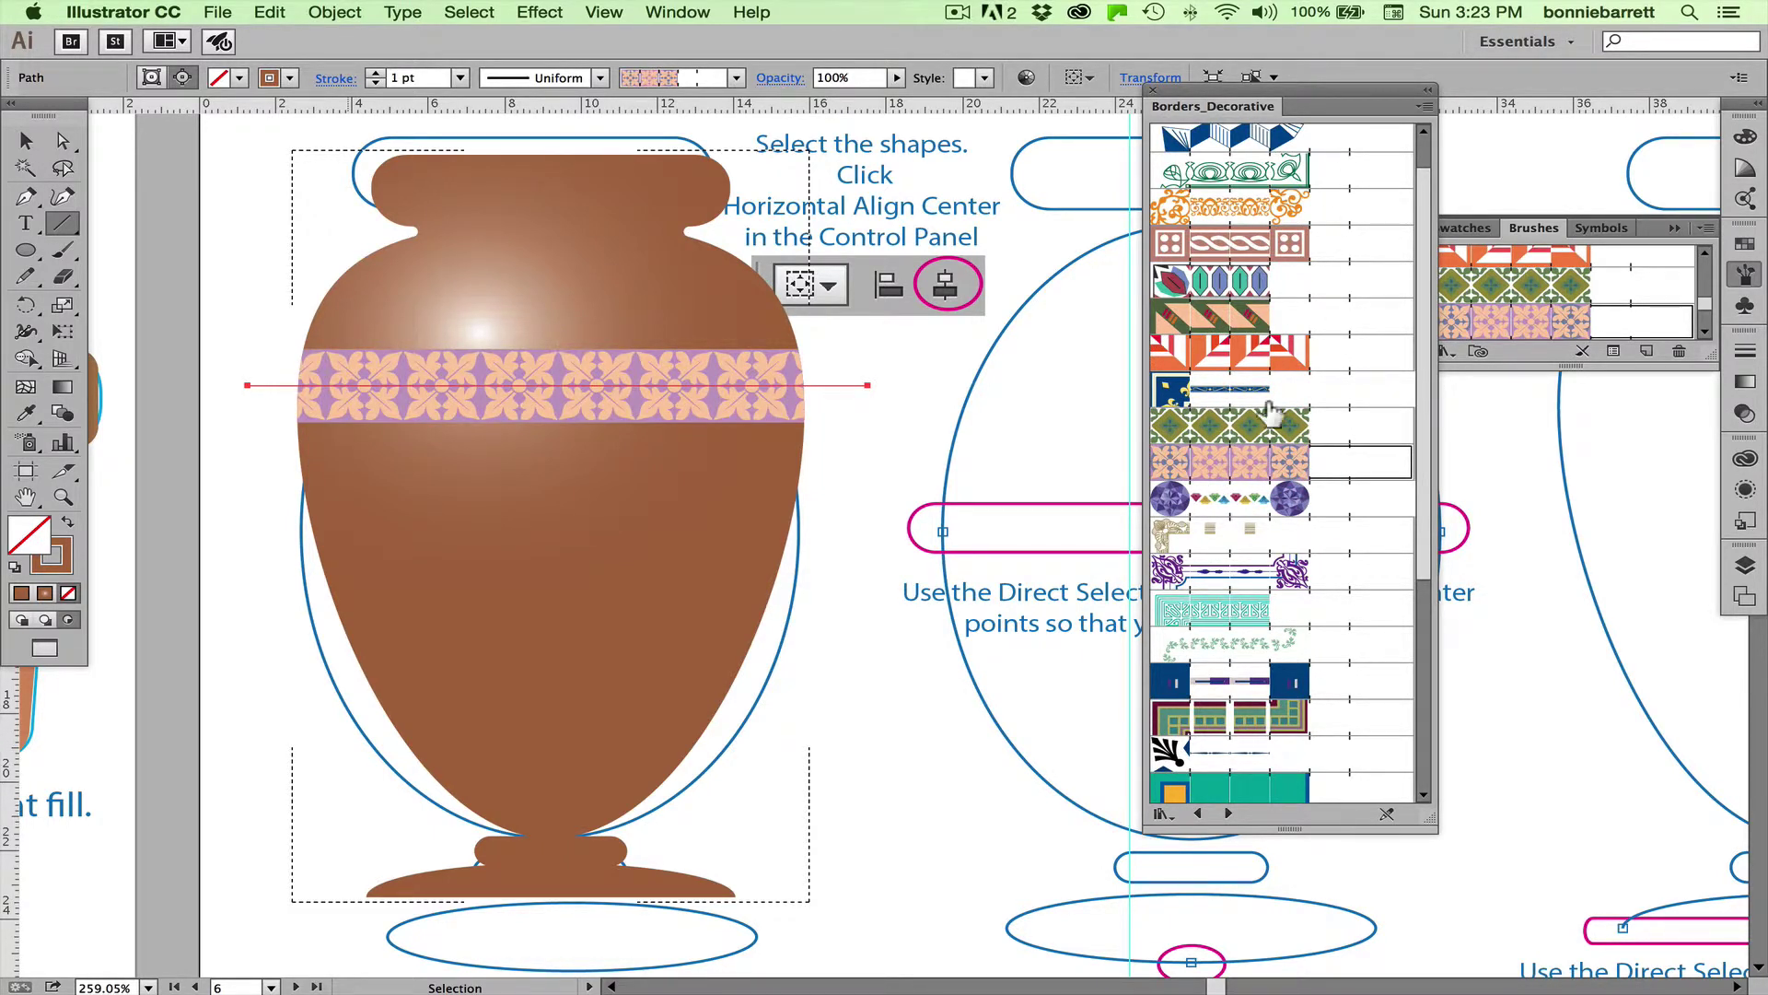
{"action": "left_click", "coordinate": [1235, 714]}
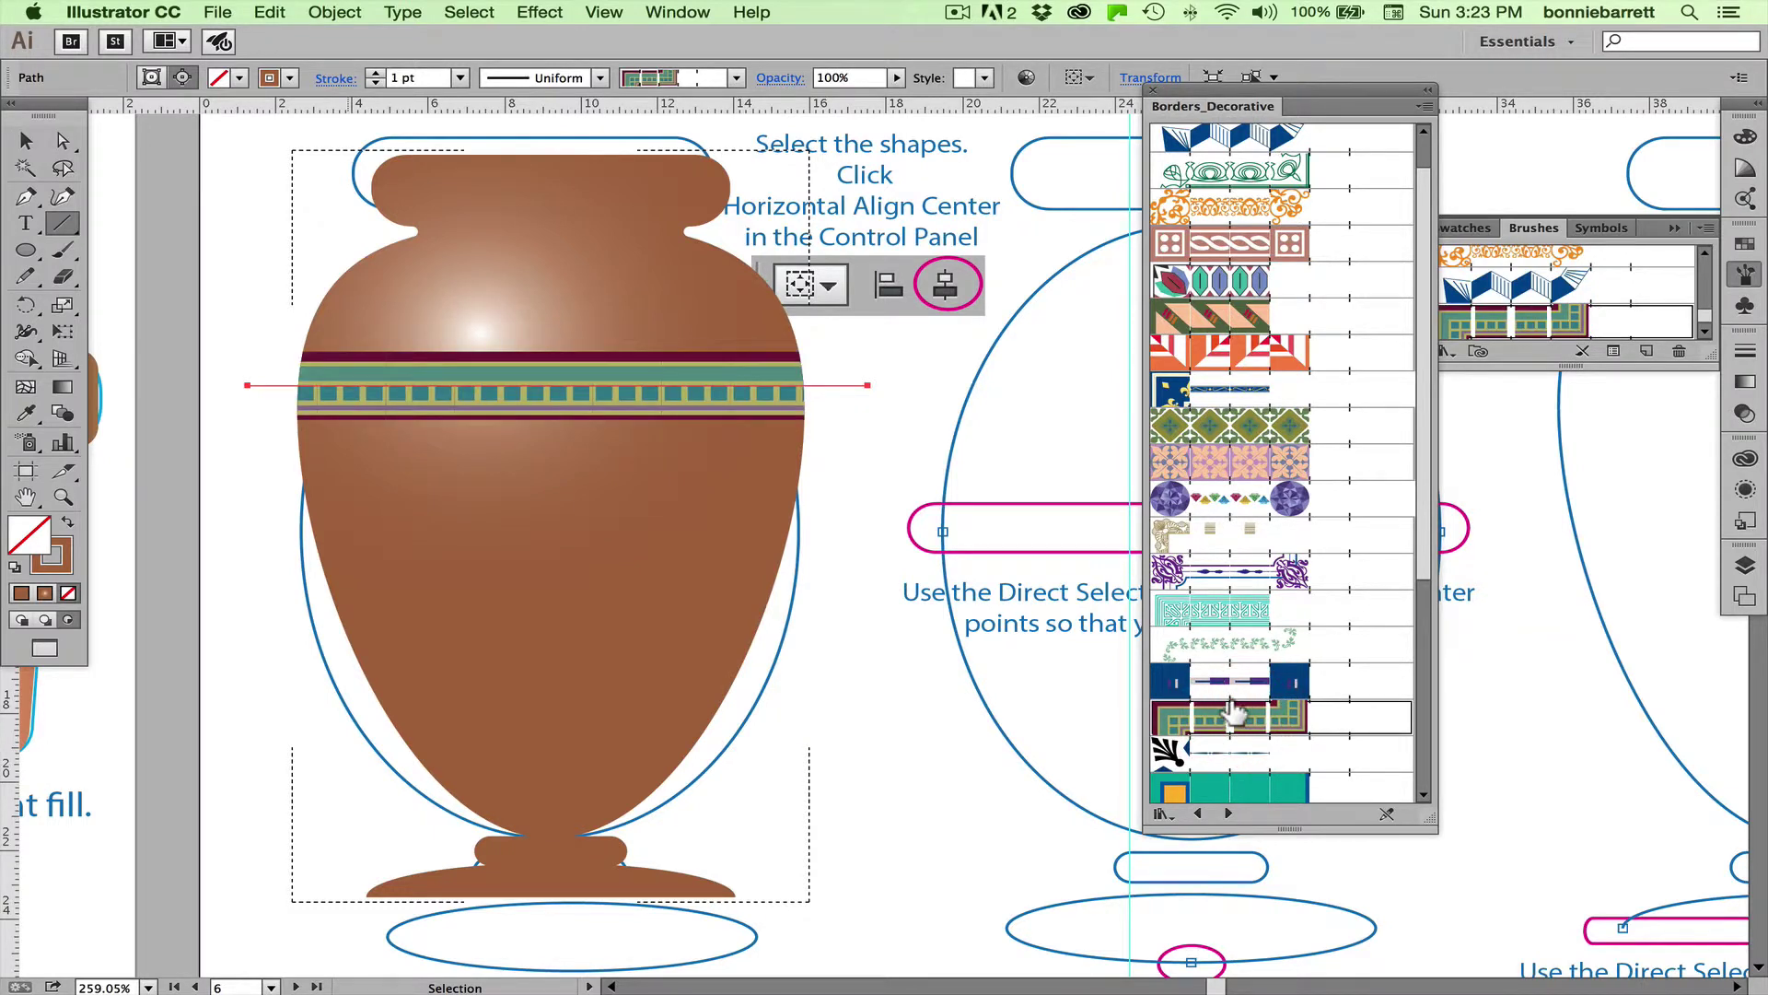
{"action": "left_click", "coordinate": [1229, 457]}
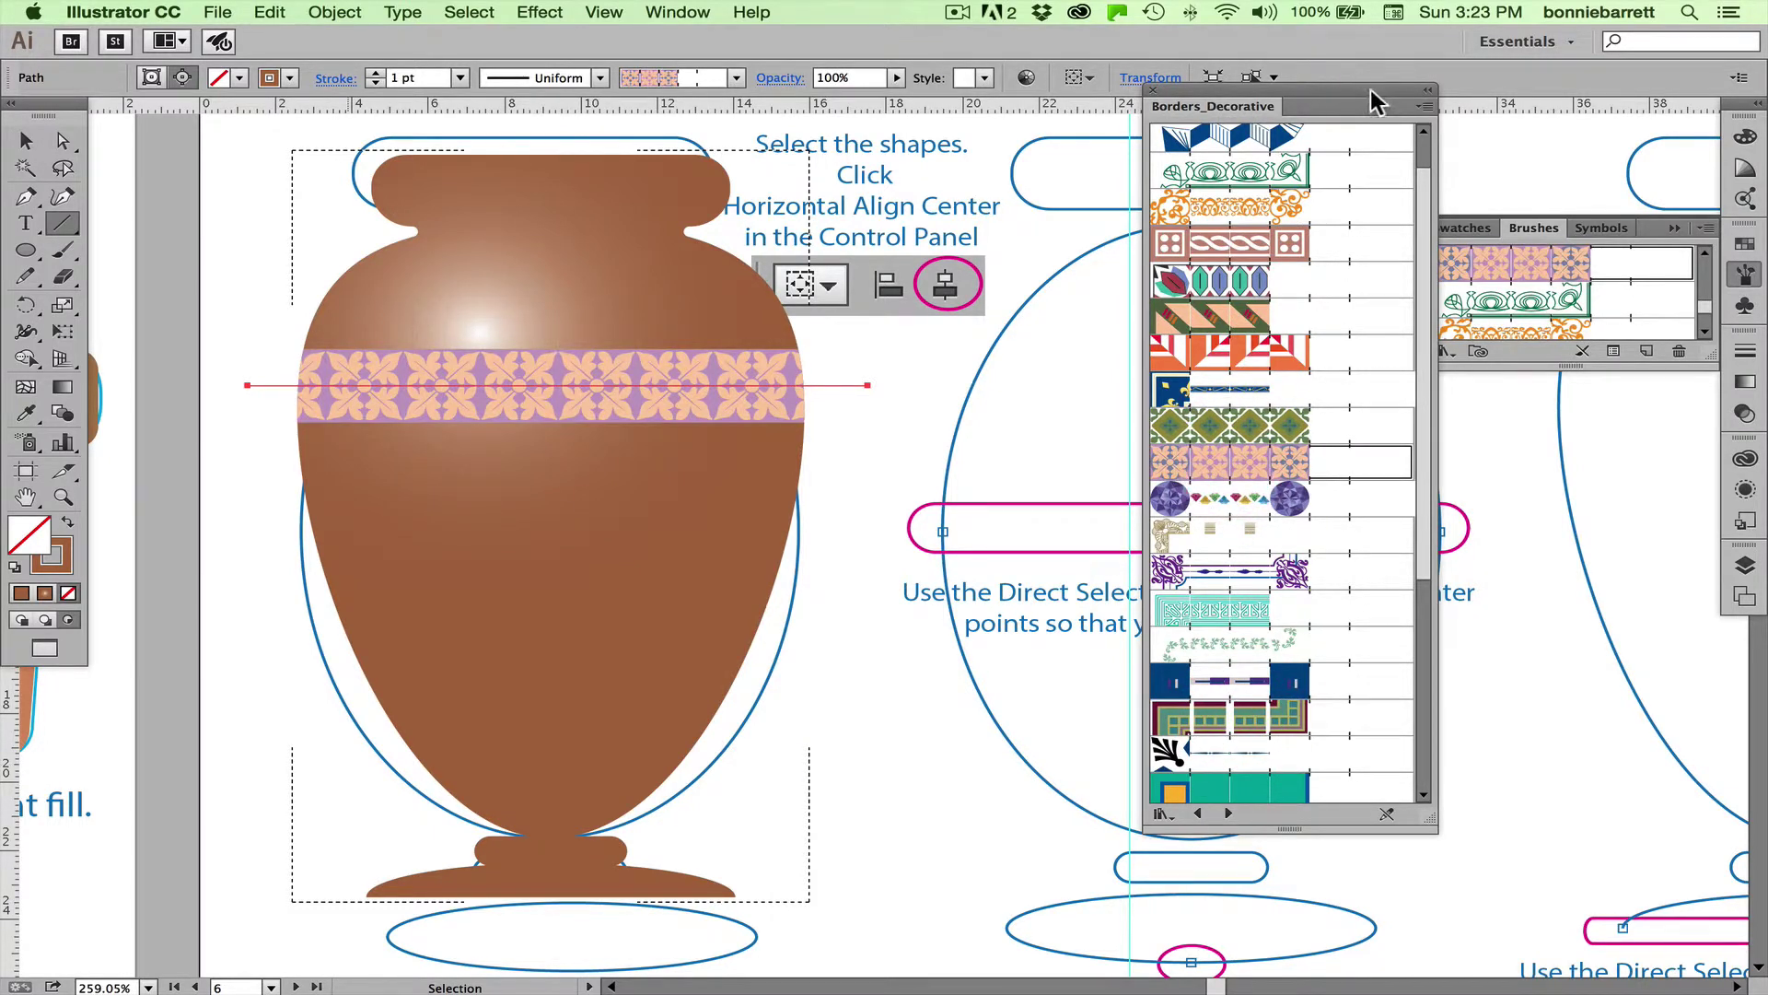
{"action": "left_click_drag", "start_coordinate": [1371, 90], "coordinate": [1621, 89]}
- Reset the Essentials workspace layout and switch from Draw Inside back to Draw Normal mode
{"action": "left_click", "coordinate": [1556, 40]}
{"action": "left_click", "coordinate": [1598, 223]}
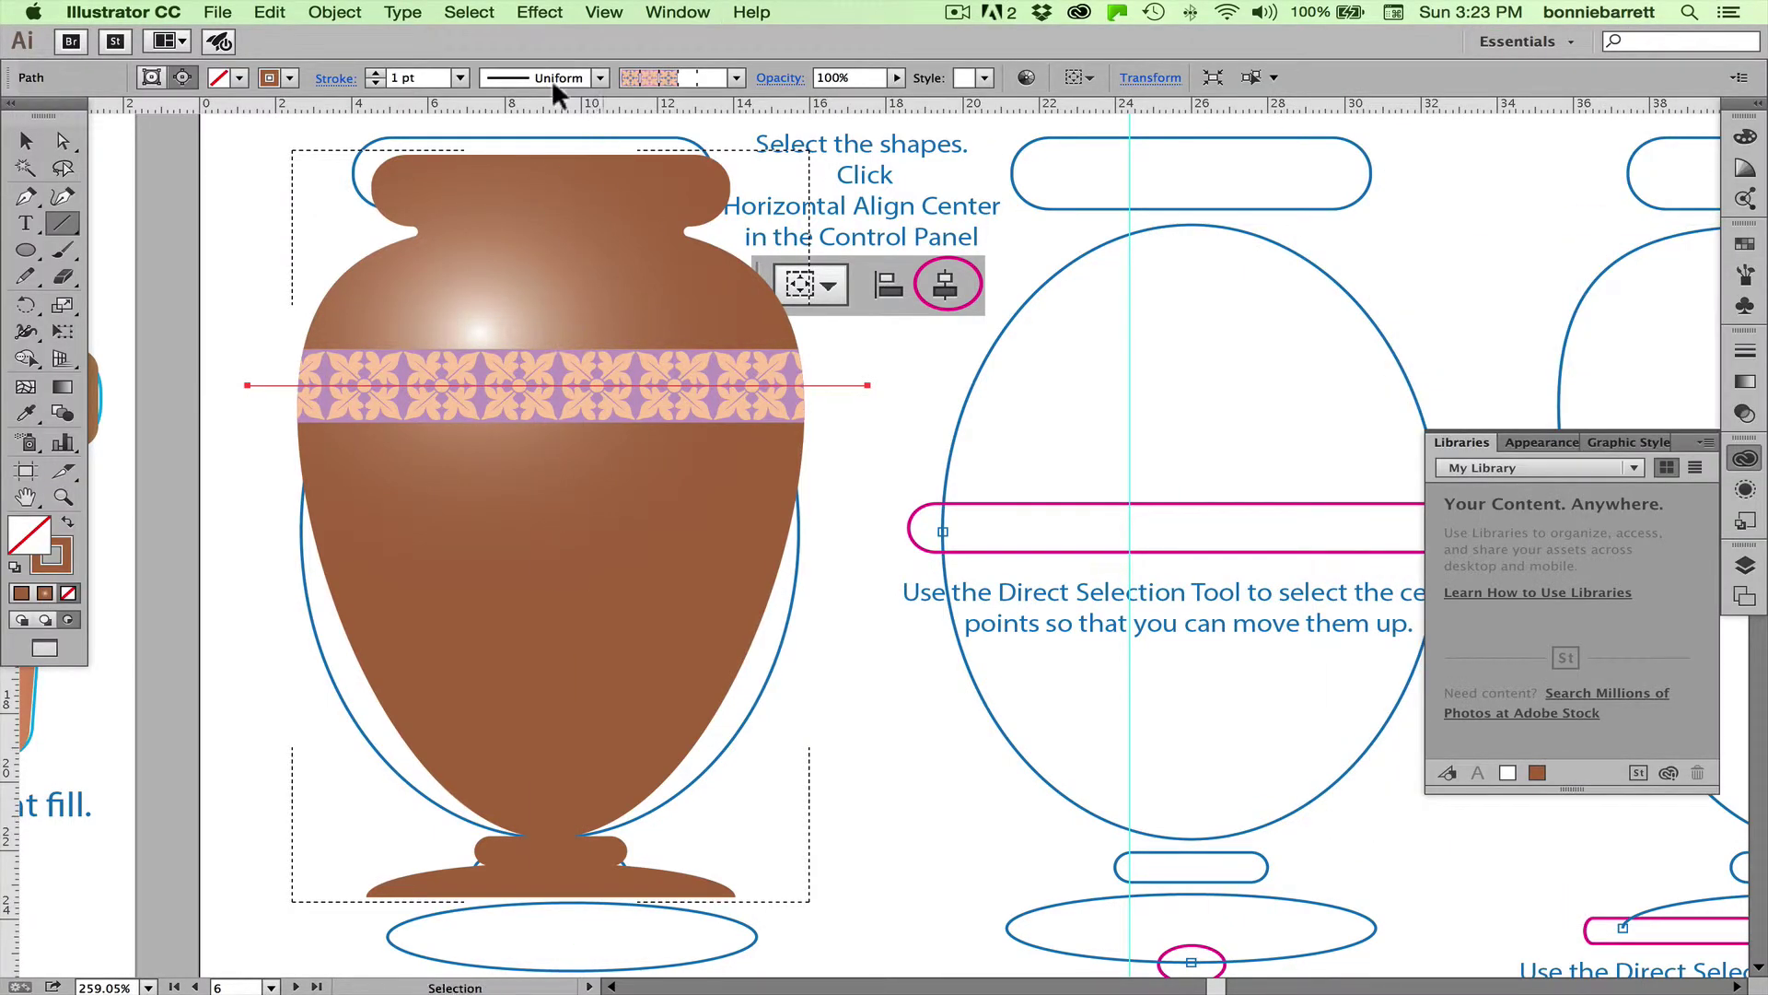
{"action": "left_click", "coordinate": [845, 29]}
{"action": "left_click", "coordinate": [18, 617]}
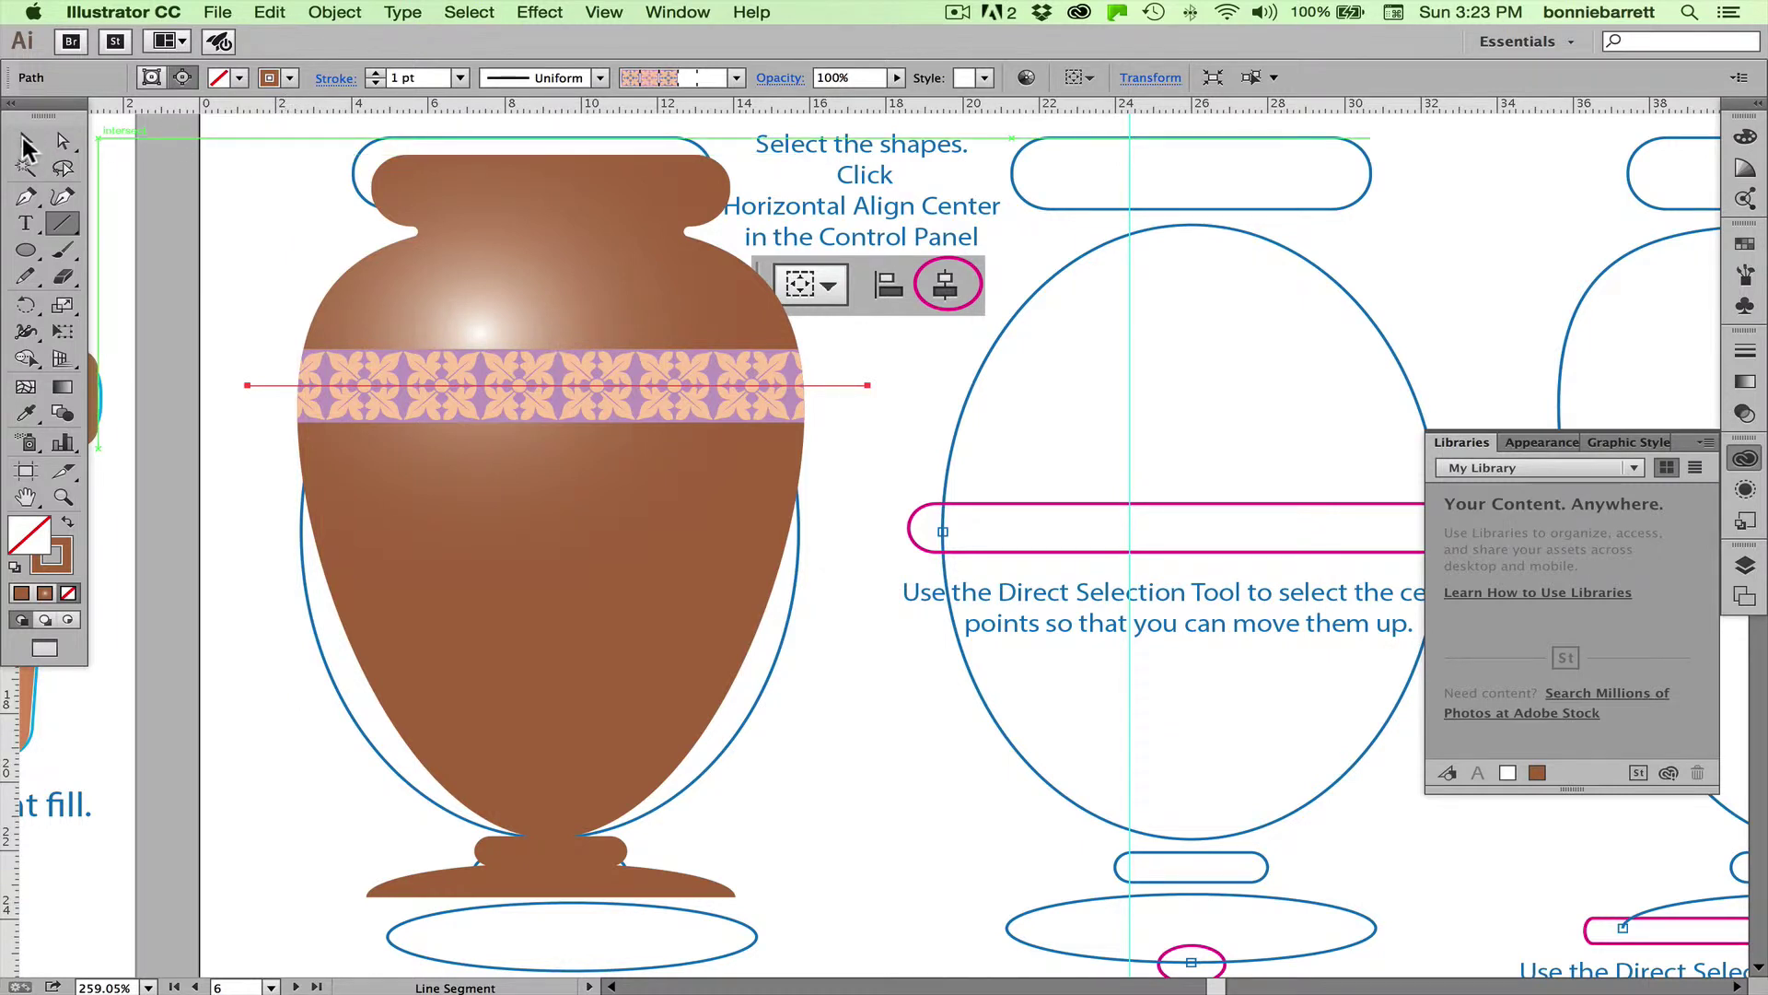
- Pull the middle of the band line down into a gentle sag with the Curvature tool
{"action": "left_click", "coordinate": [64, 197]}
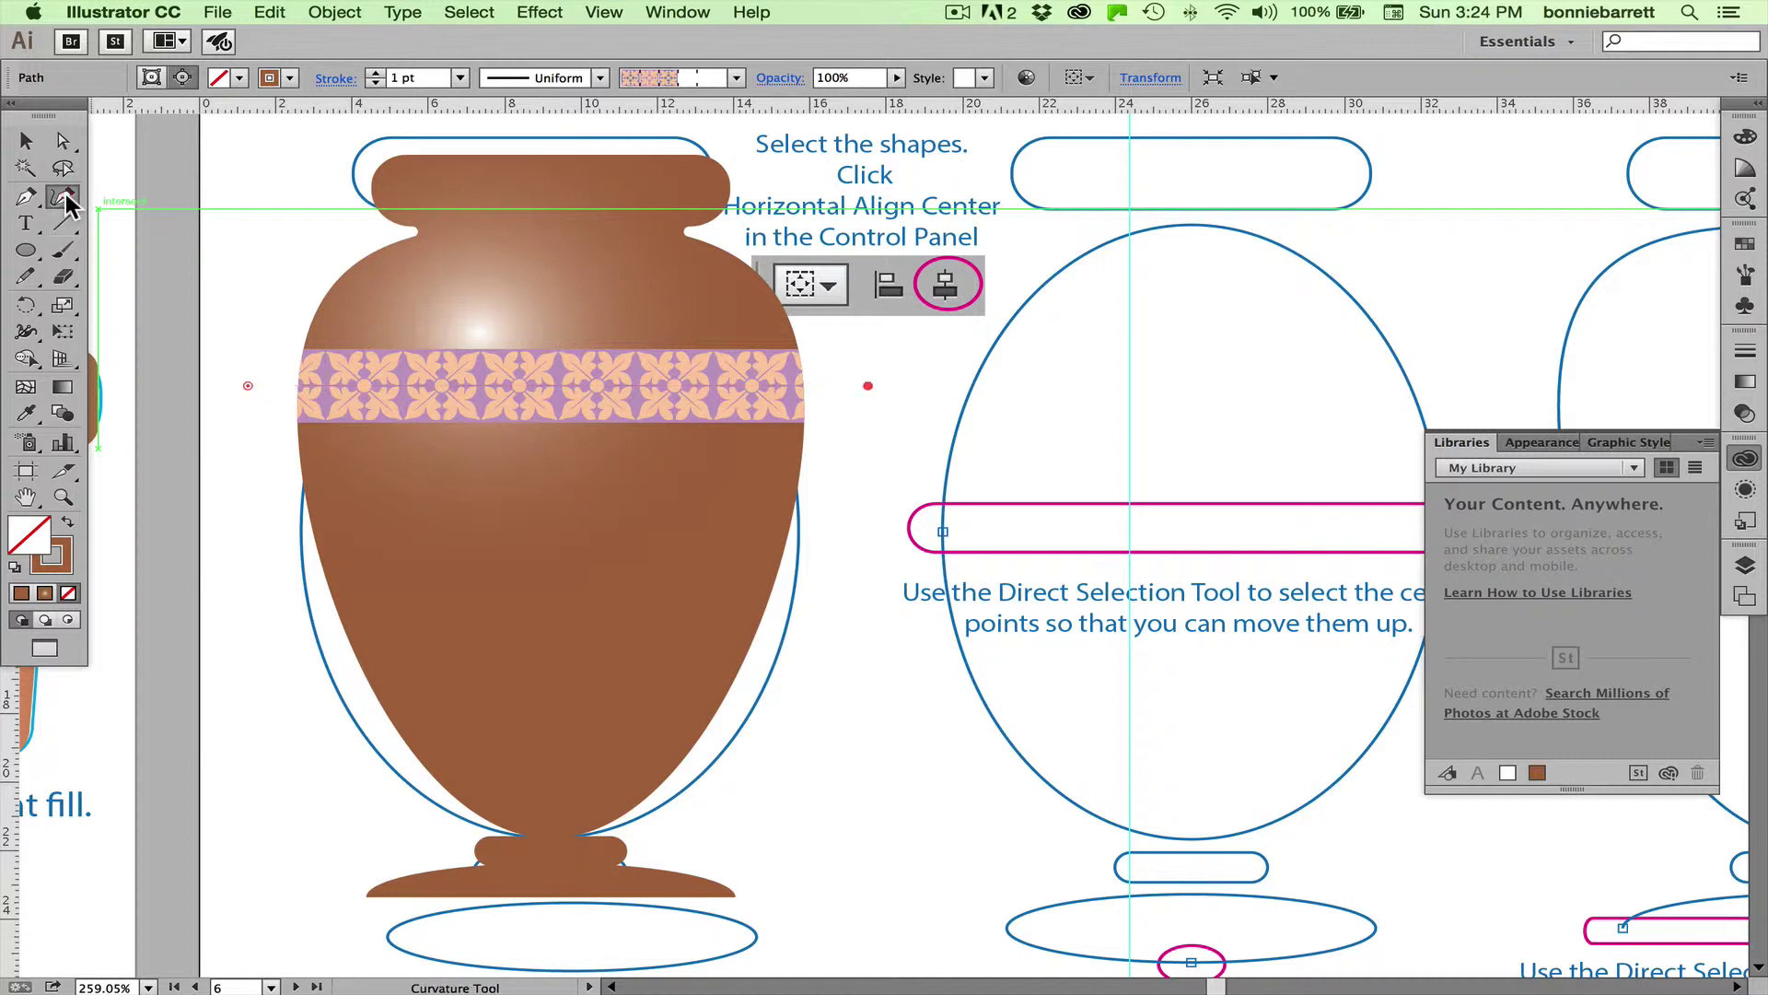
{"action": "left_click", "coordinate": [532, 388]}
{"action": "left_click_drag", "start_coordinate": [532, 386], "coordinate": [543, 403]}
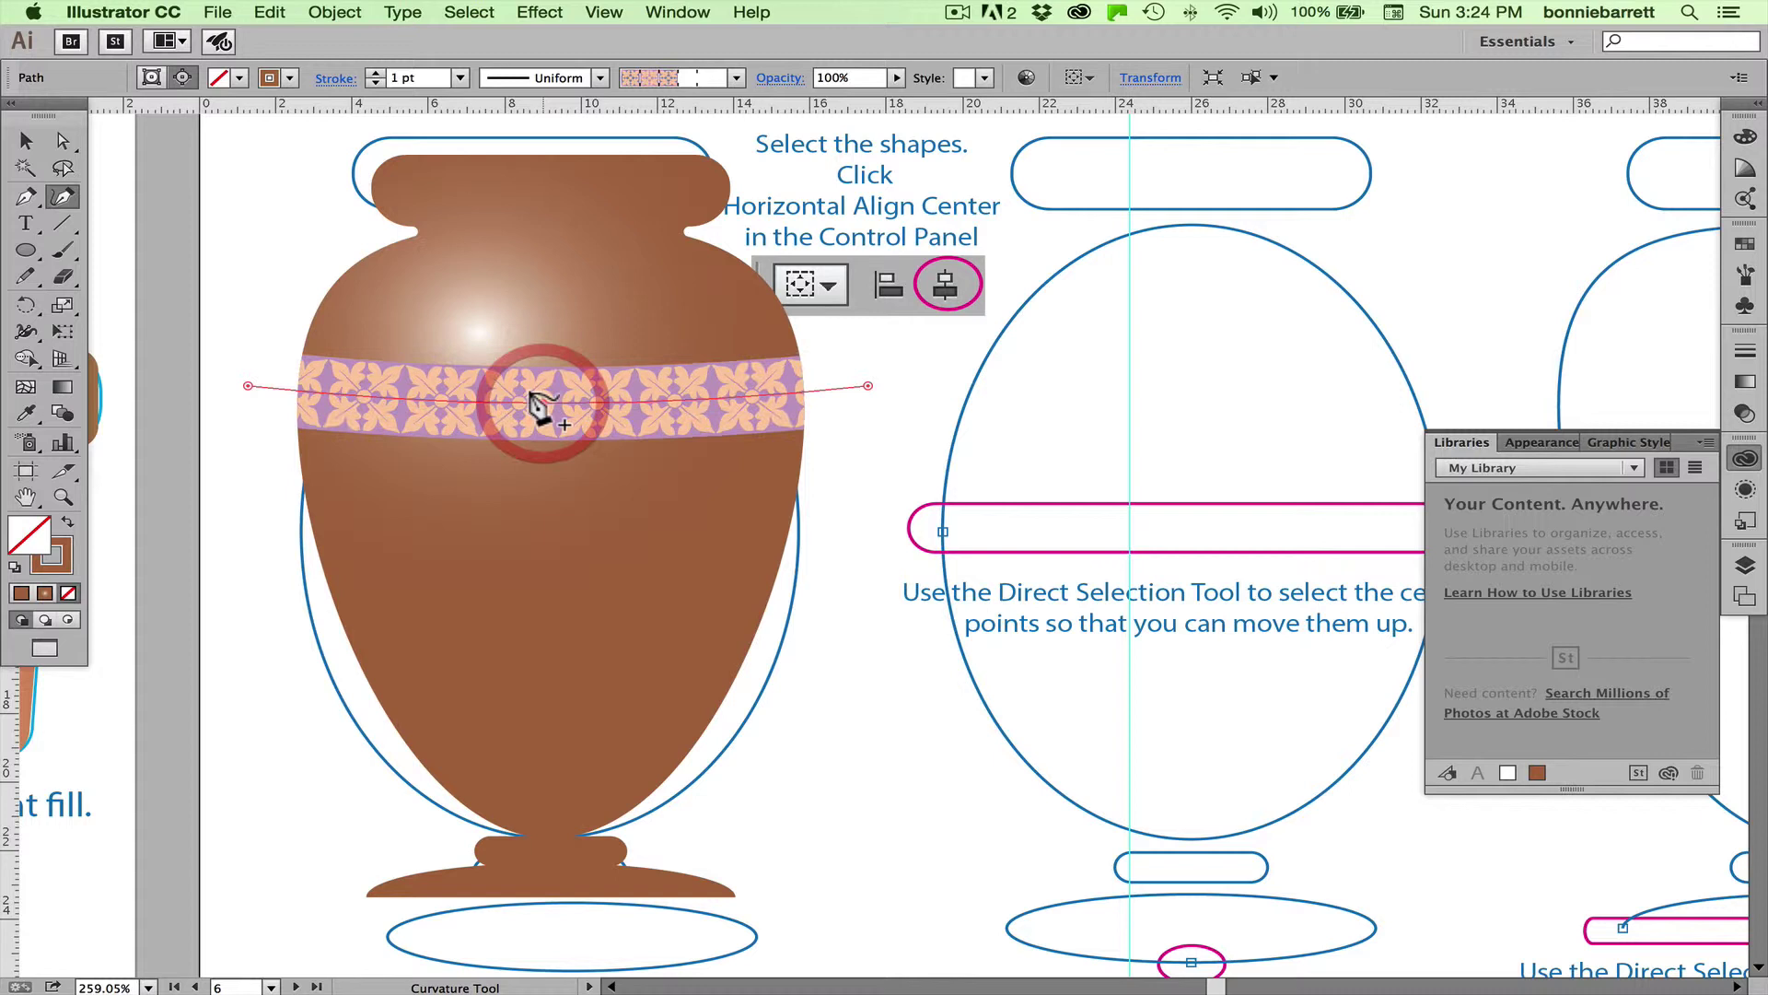
- Add centre curve points to slightly bend the vase's top lip and foot bottom
{"action": "left_click", "coordinate": [545, 162]}
{"action": "left_click", "coordinate": [541, 165]}
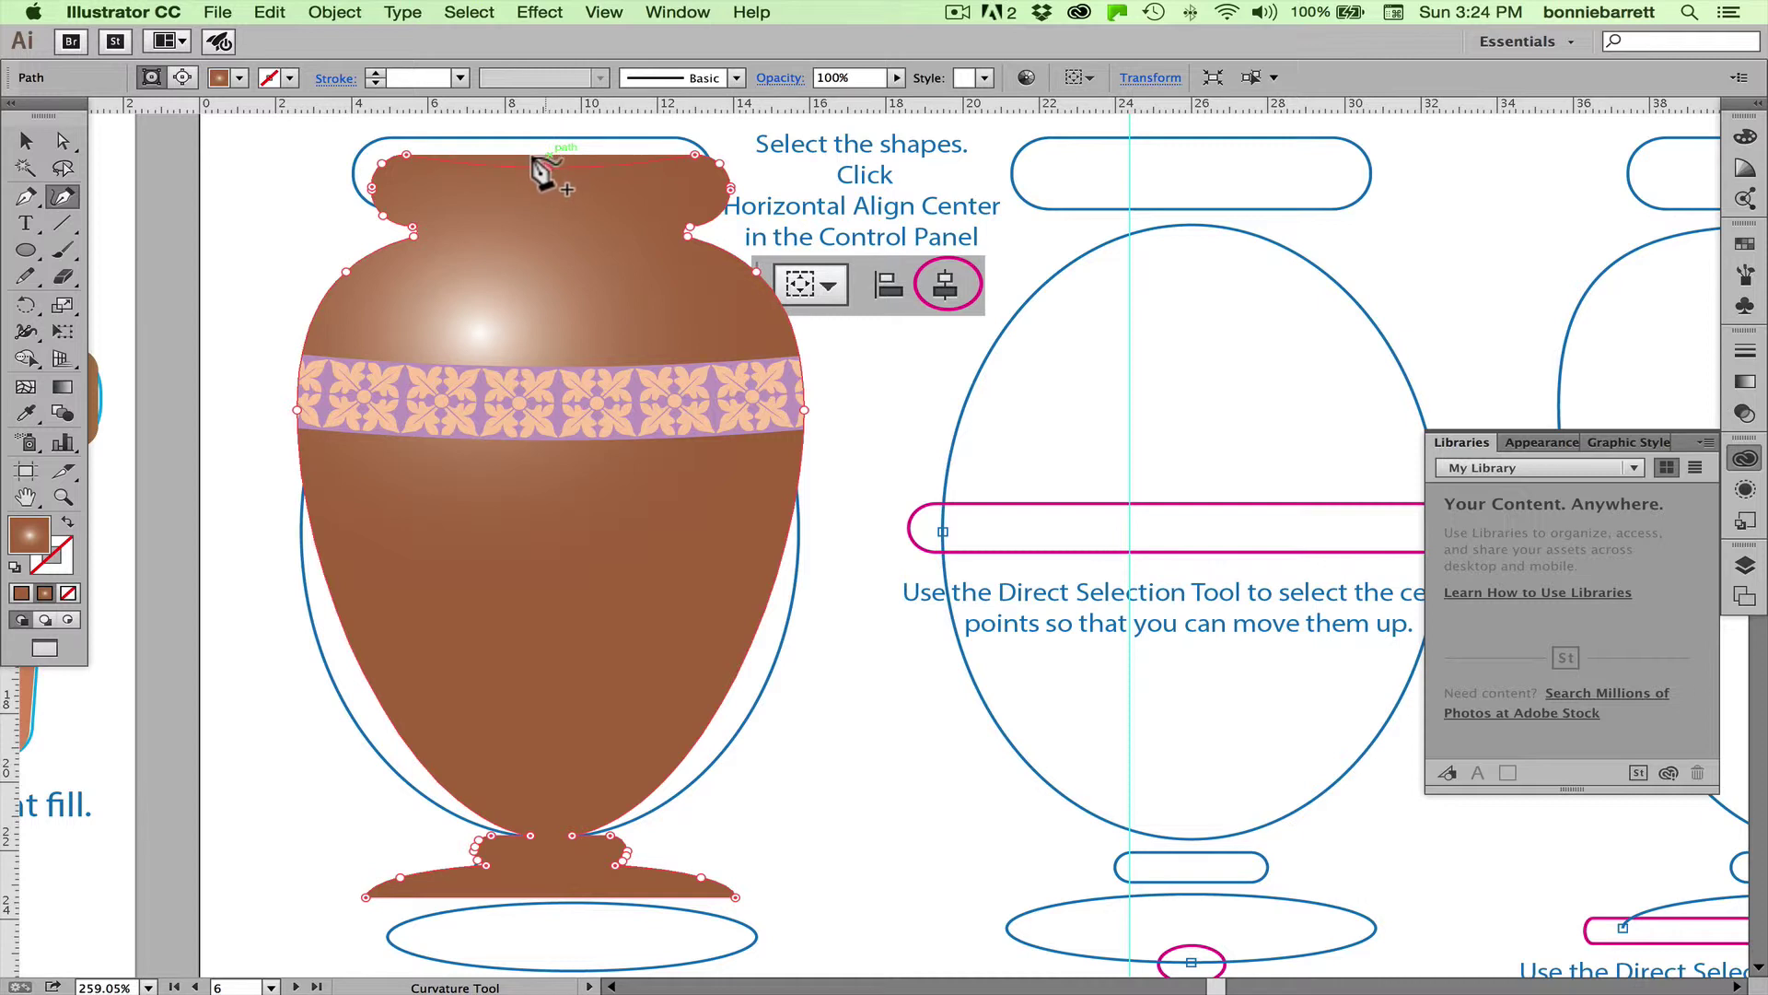
{"action": "left_click", "coordinate": [545, 167]}
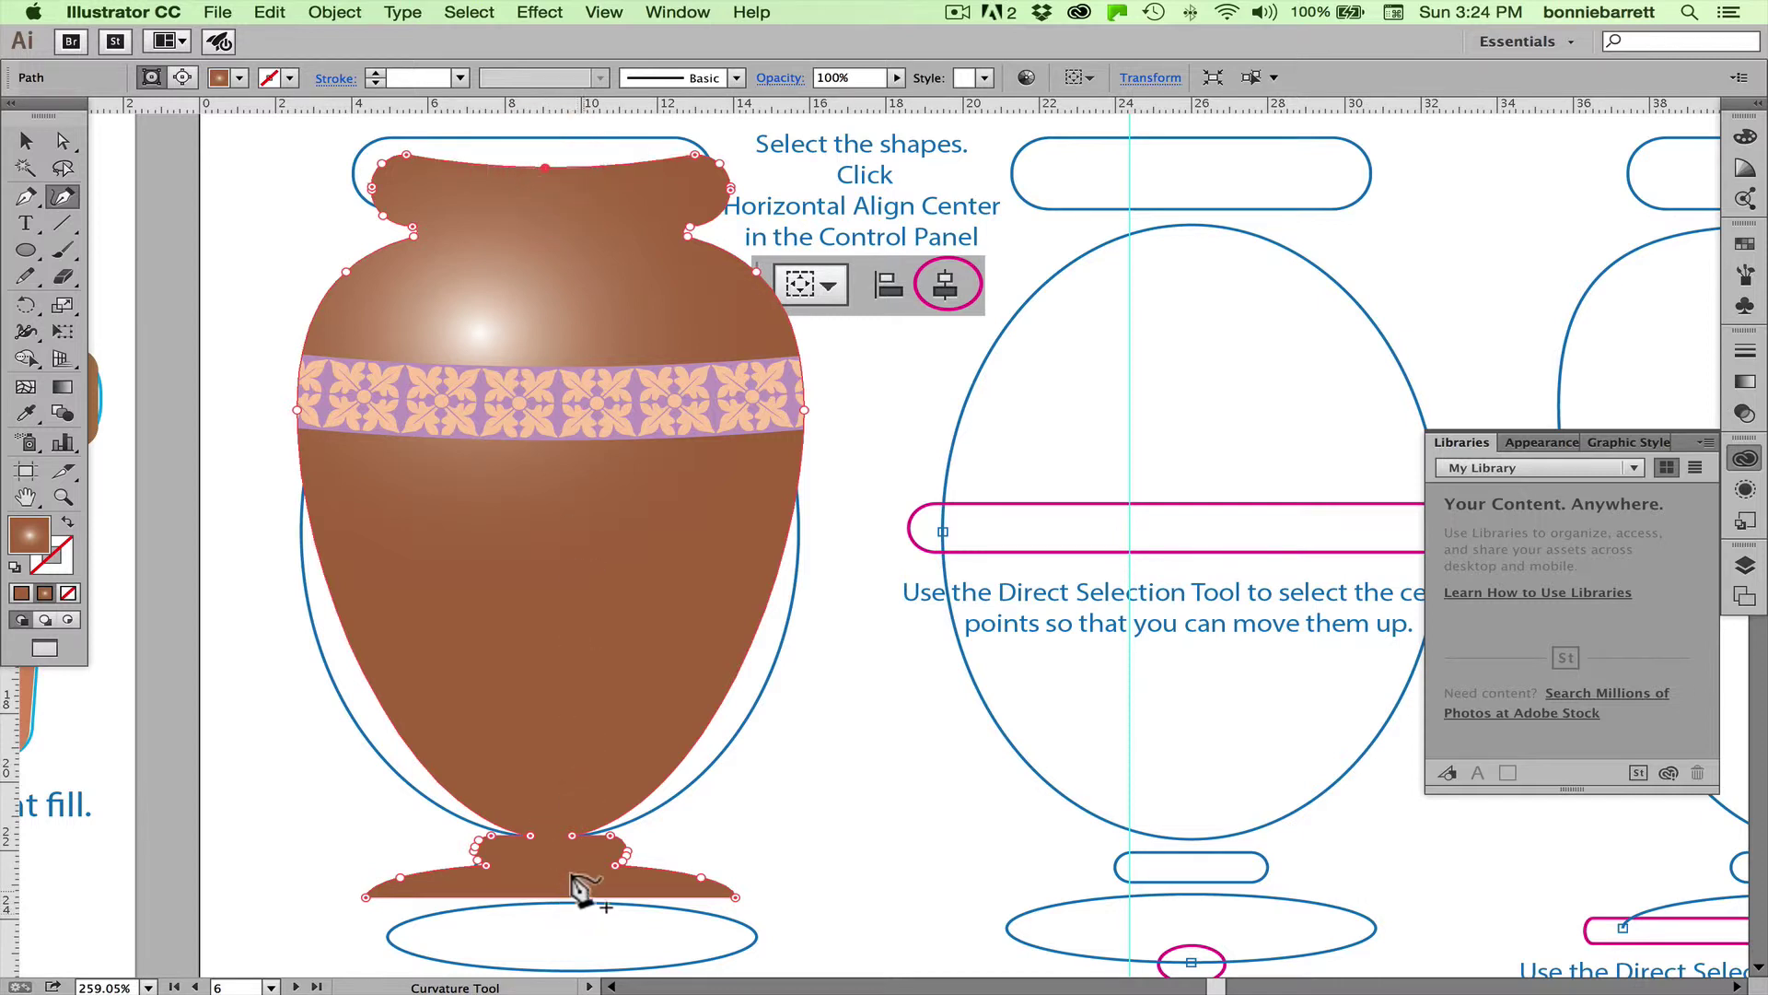
{"action": "key", "text": "super+z"}
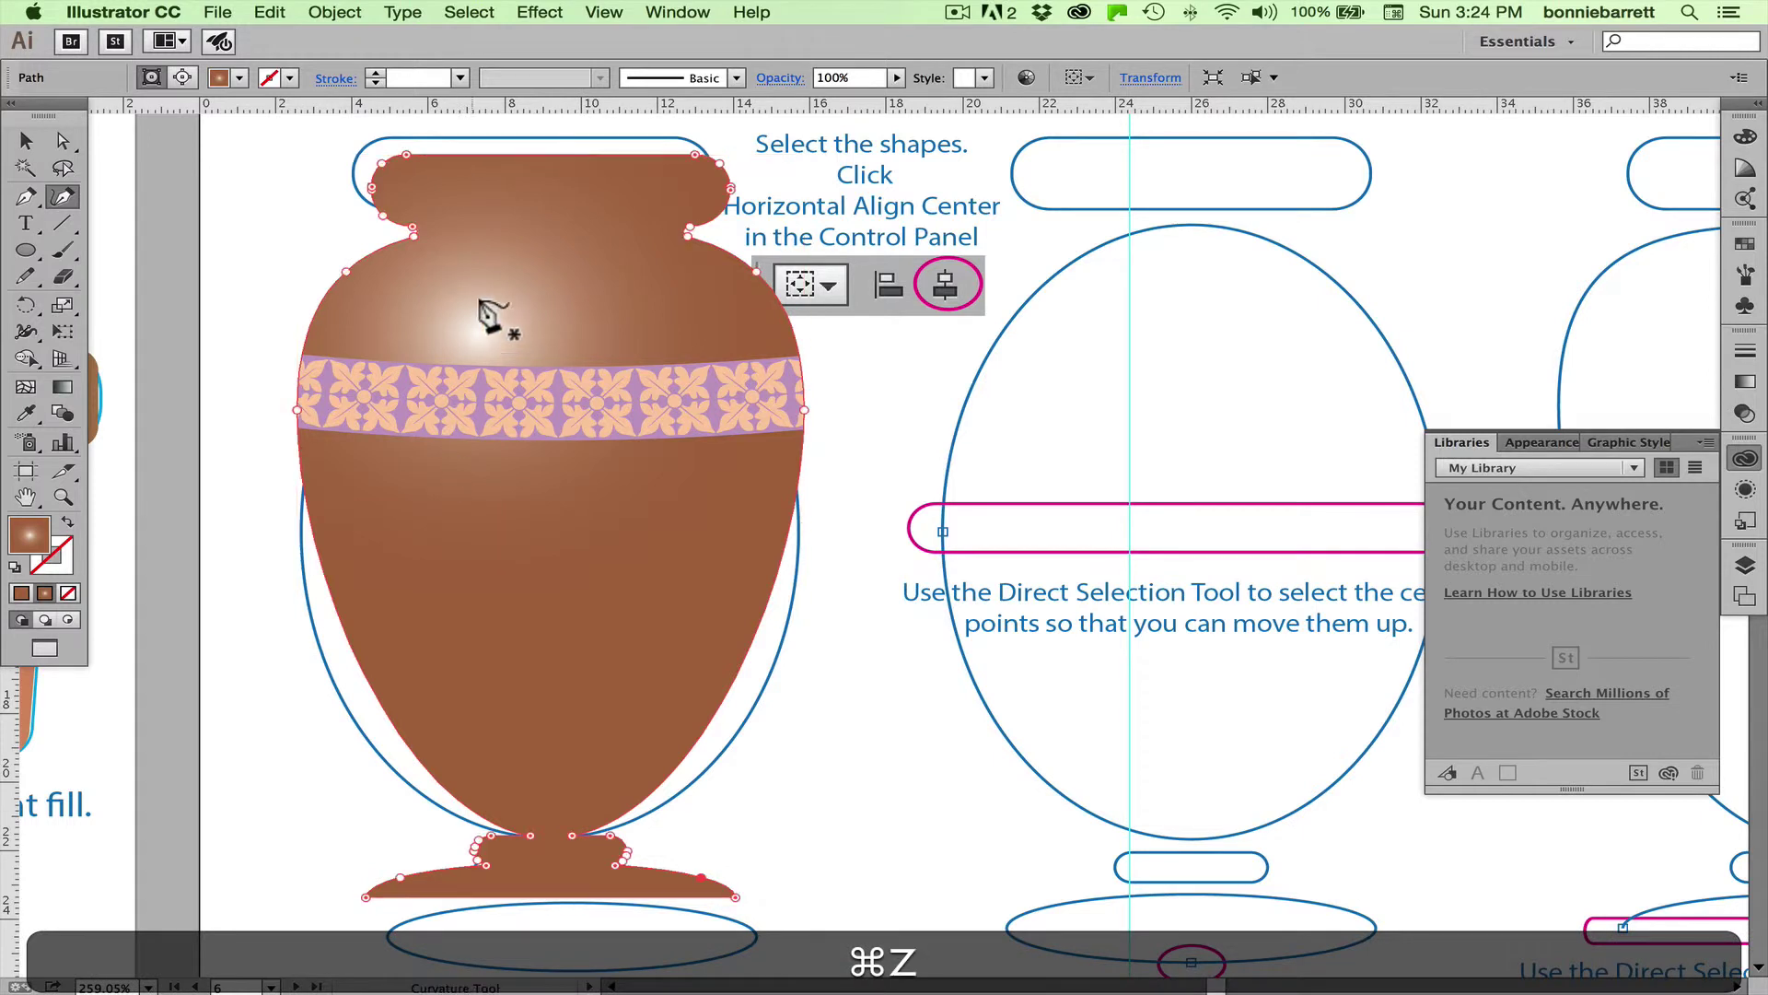
{"action": "left_click", "coordinate": [549, 161]}
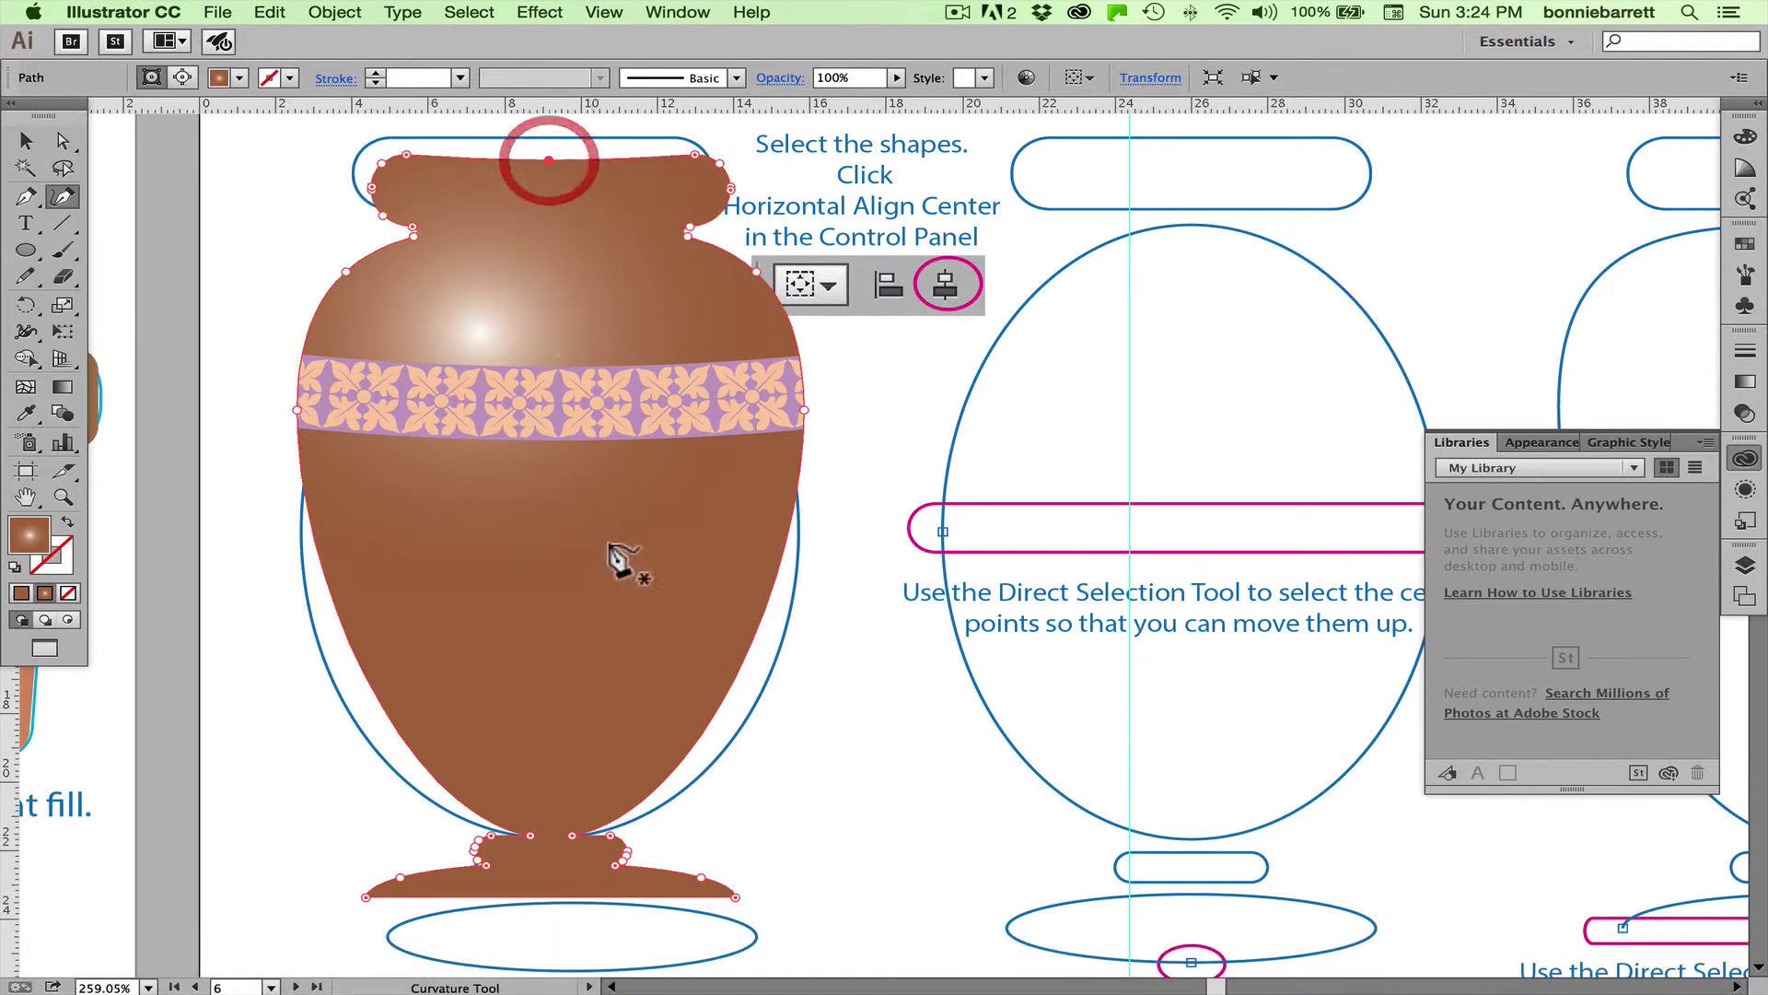
{"action": "left_click", "coordinate": [555, 898]}
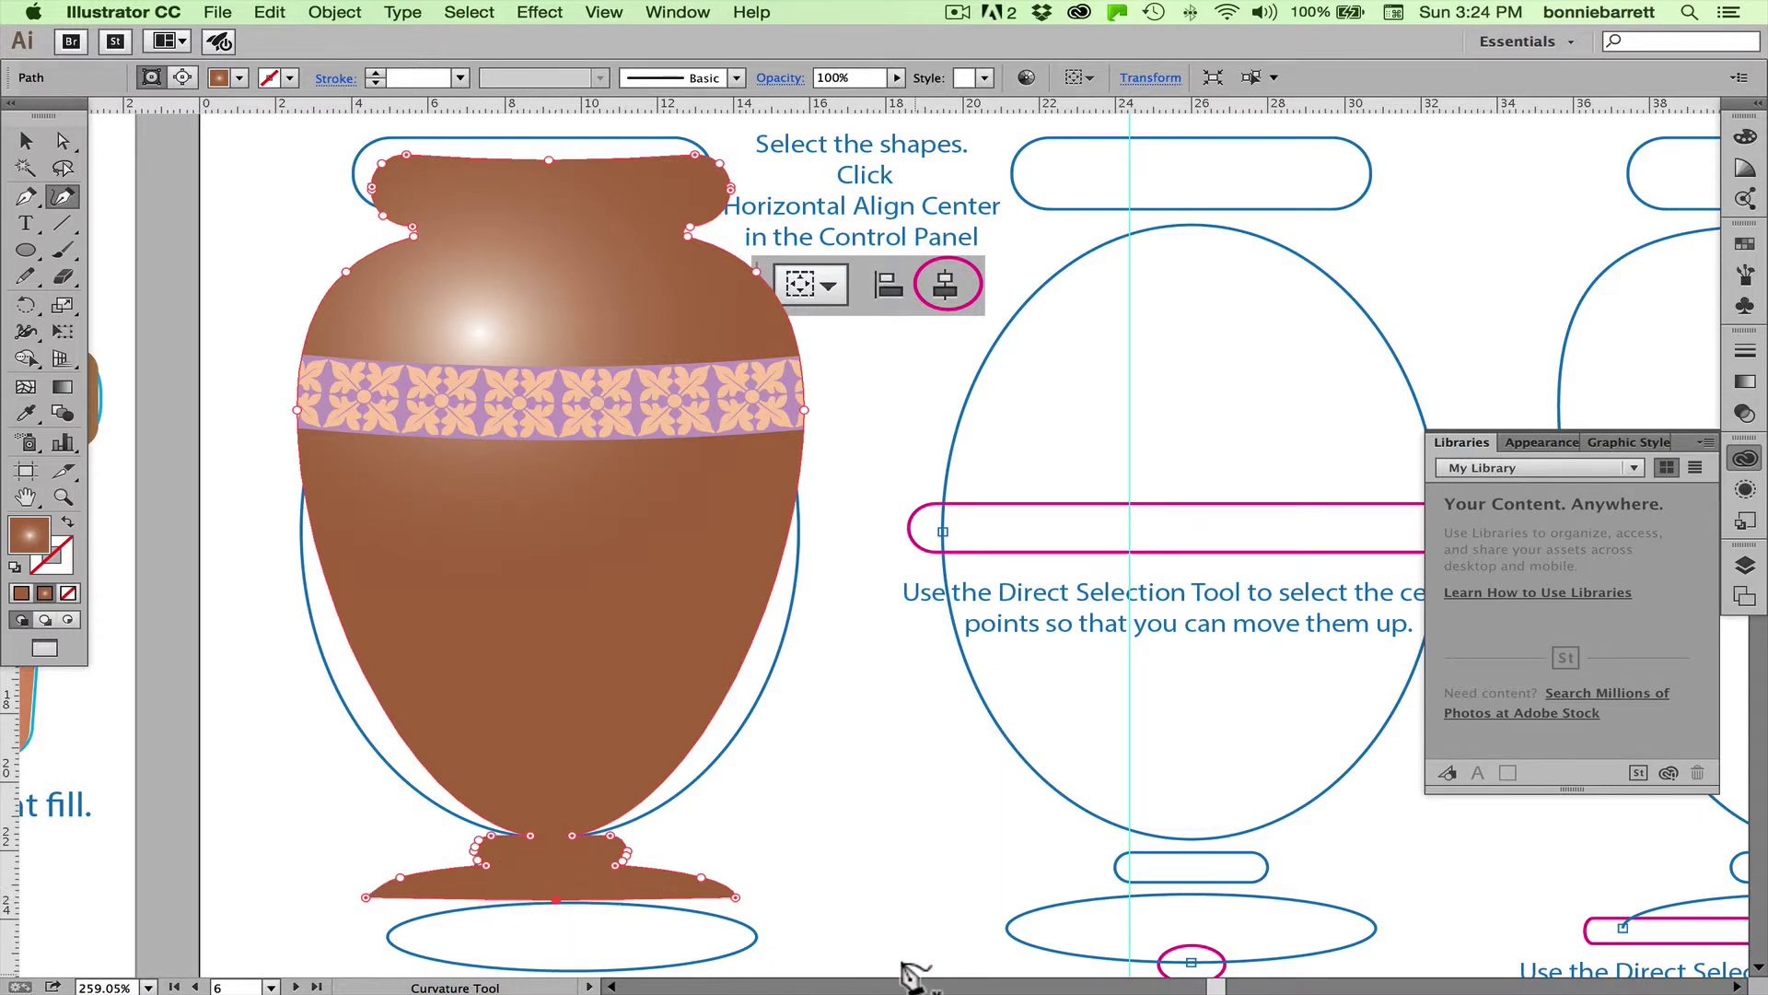
{"action": "key", "text": "super+minus"}
{"action": "key", "text": "super+minus"}
{"action": "key", "text": "super+minus"}
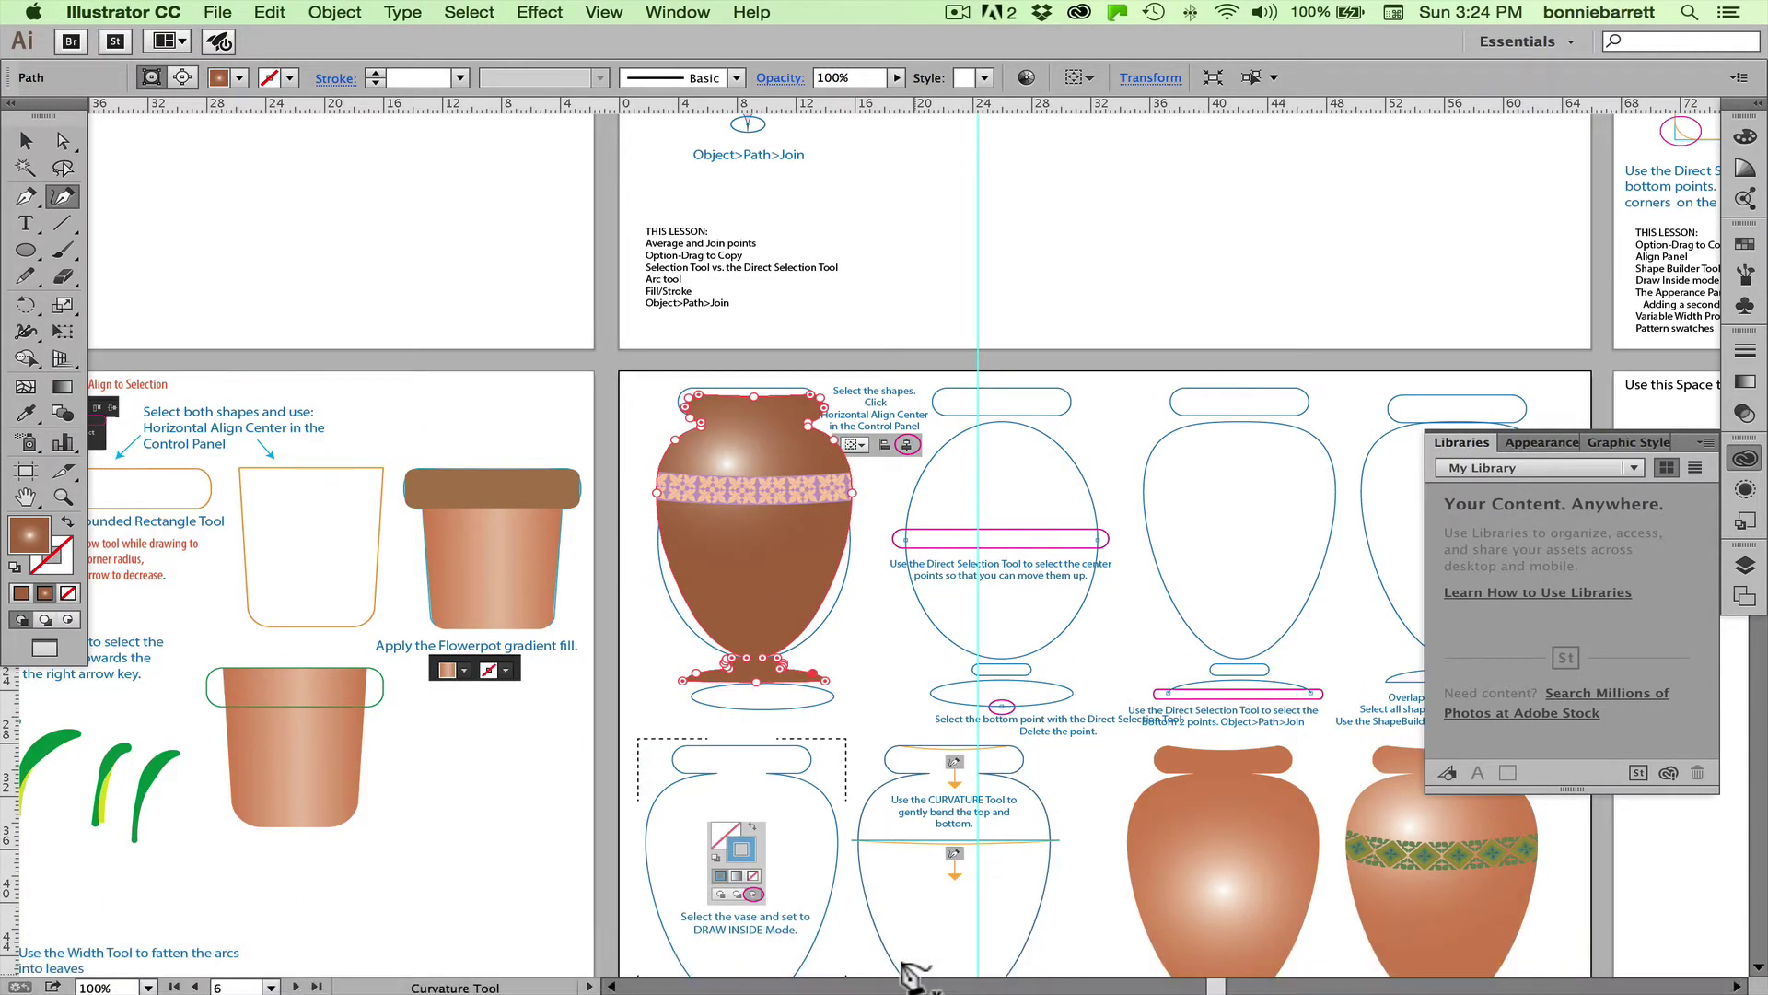
- Select the whole vase group with the Selection tool and copy it
{"action": "scroll", "coordinate": [276, 811], "scroll_direction": "up", "scroll_amount": 2}
{"action": "left_click", "coordinate": [33, 142]}
{"action": "left_click", "coordinate": [882, 521]}
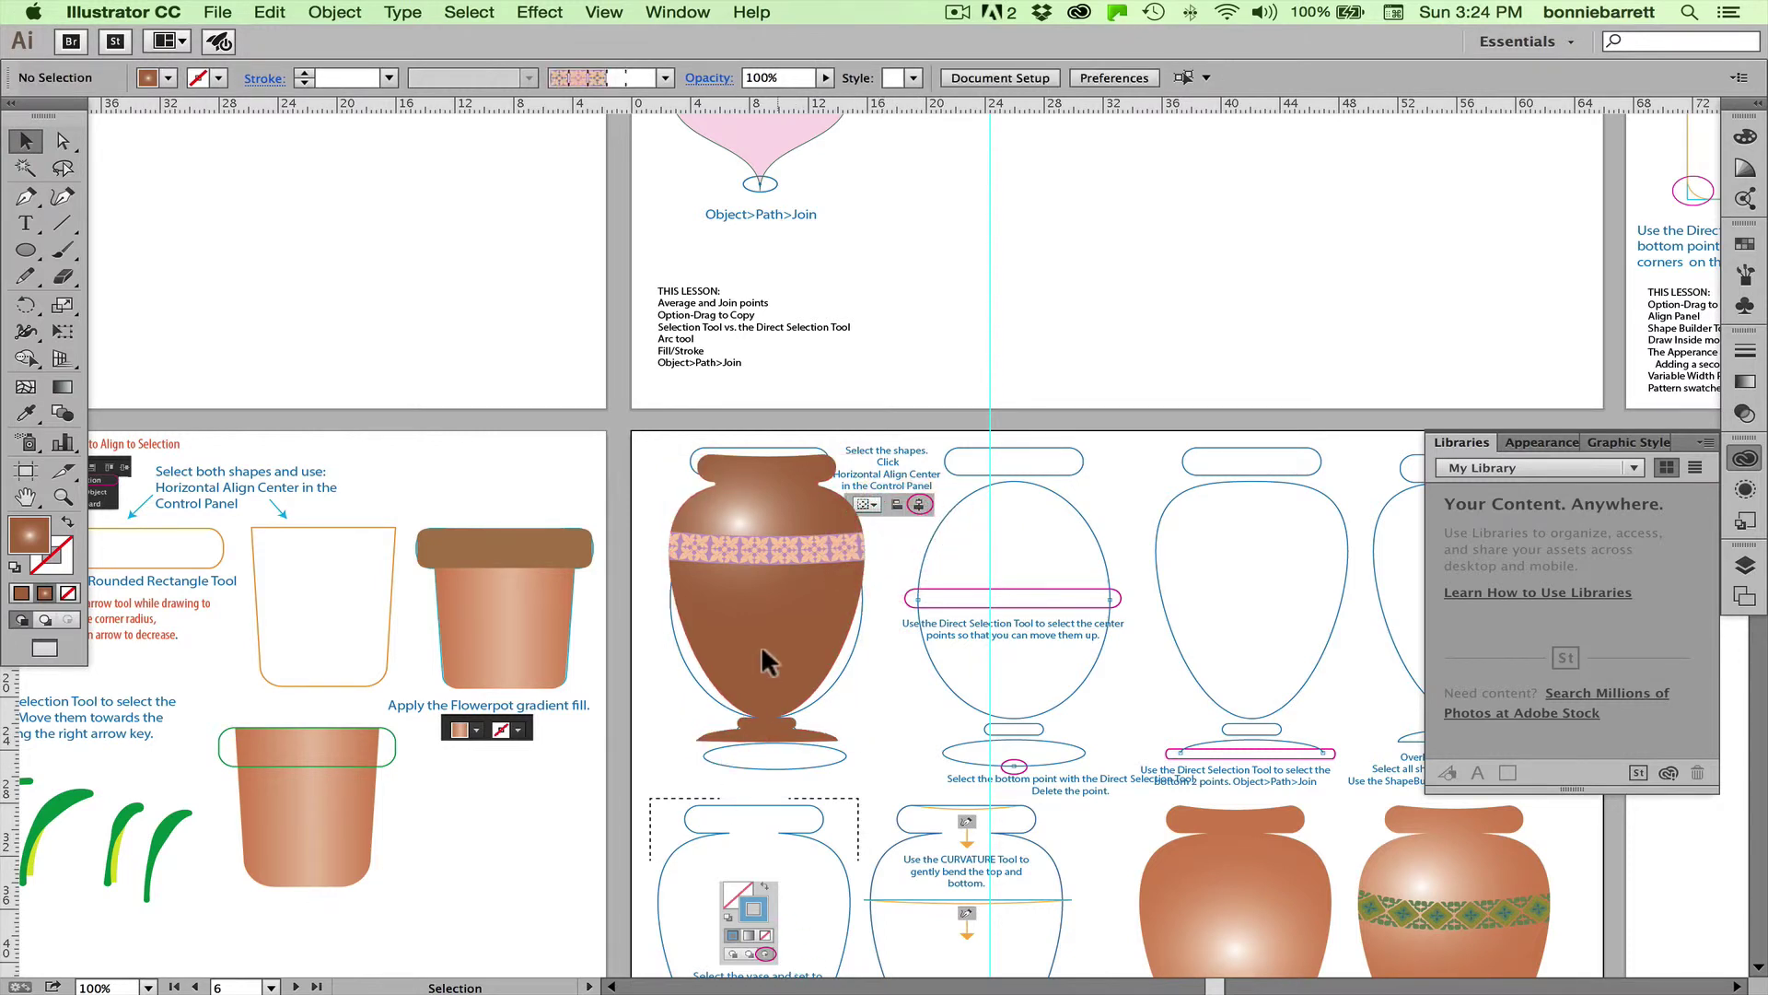
{"action": "left_click", "coordinate": [755, 595]}
{"action": "left_click", "coordinate": [803, 582]}
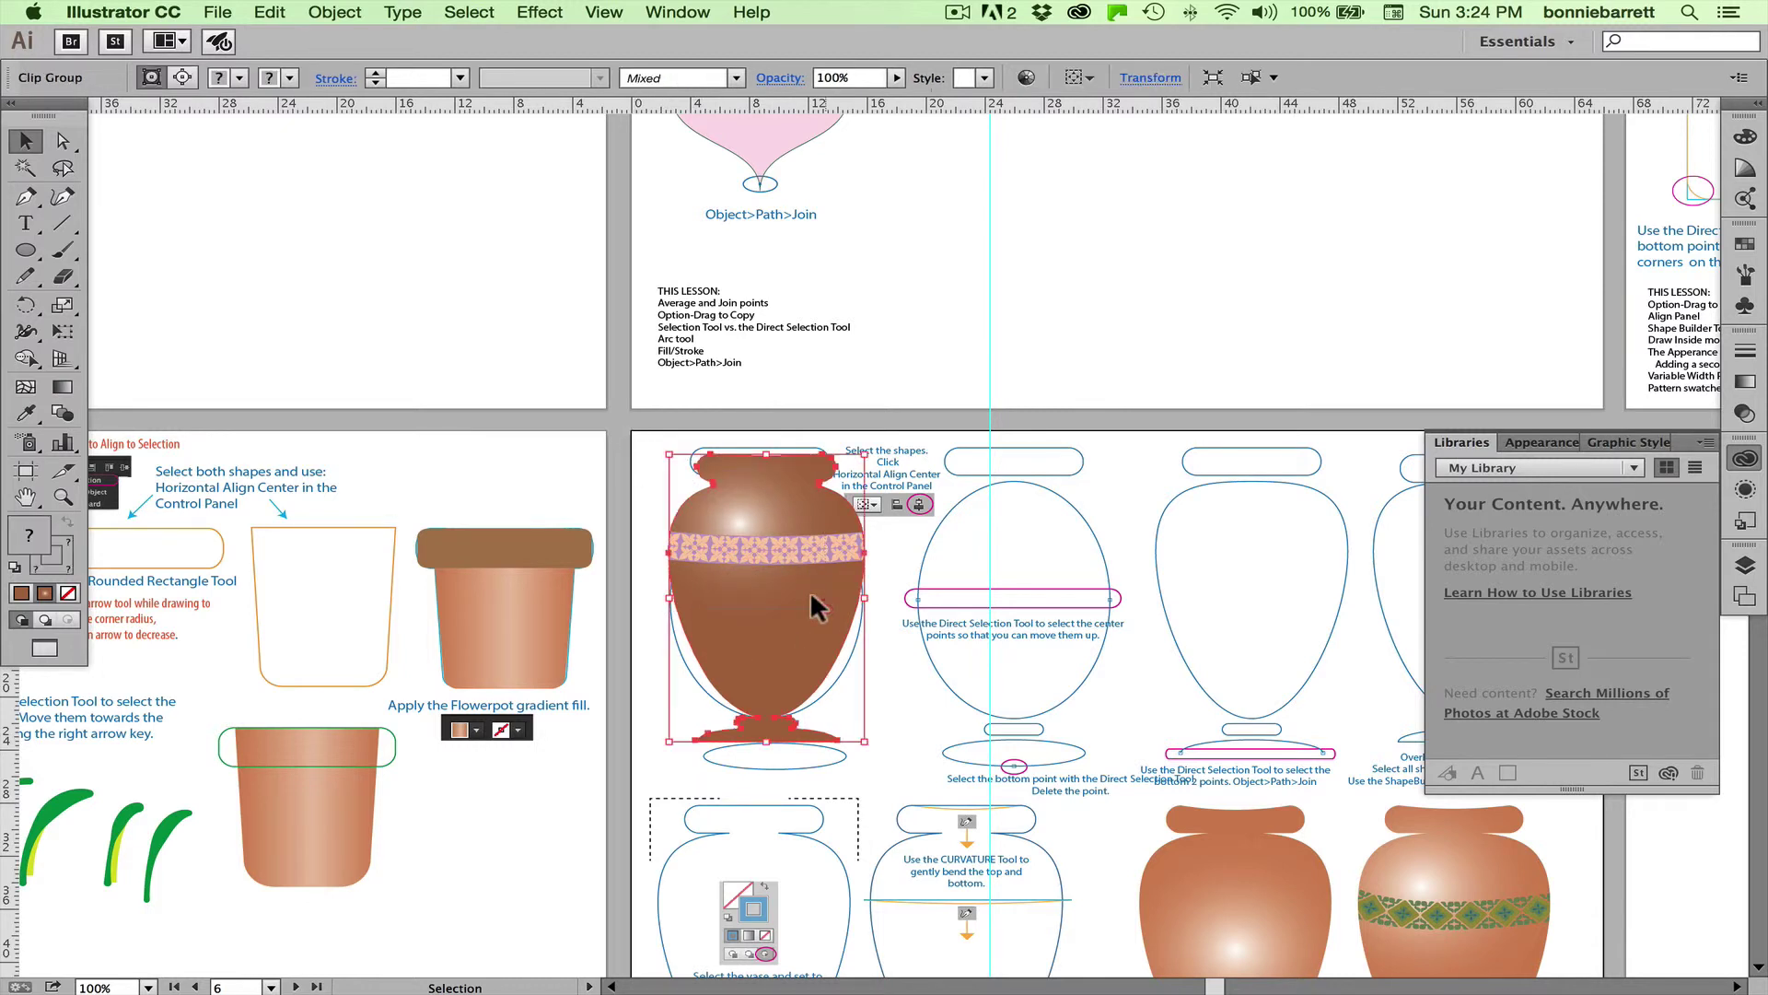
{"action": "key", "text": "super"}
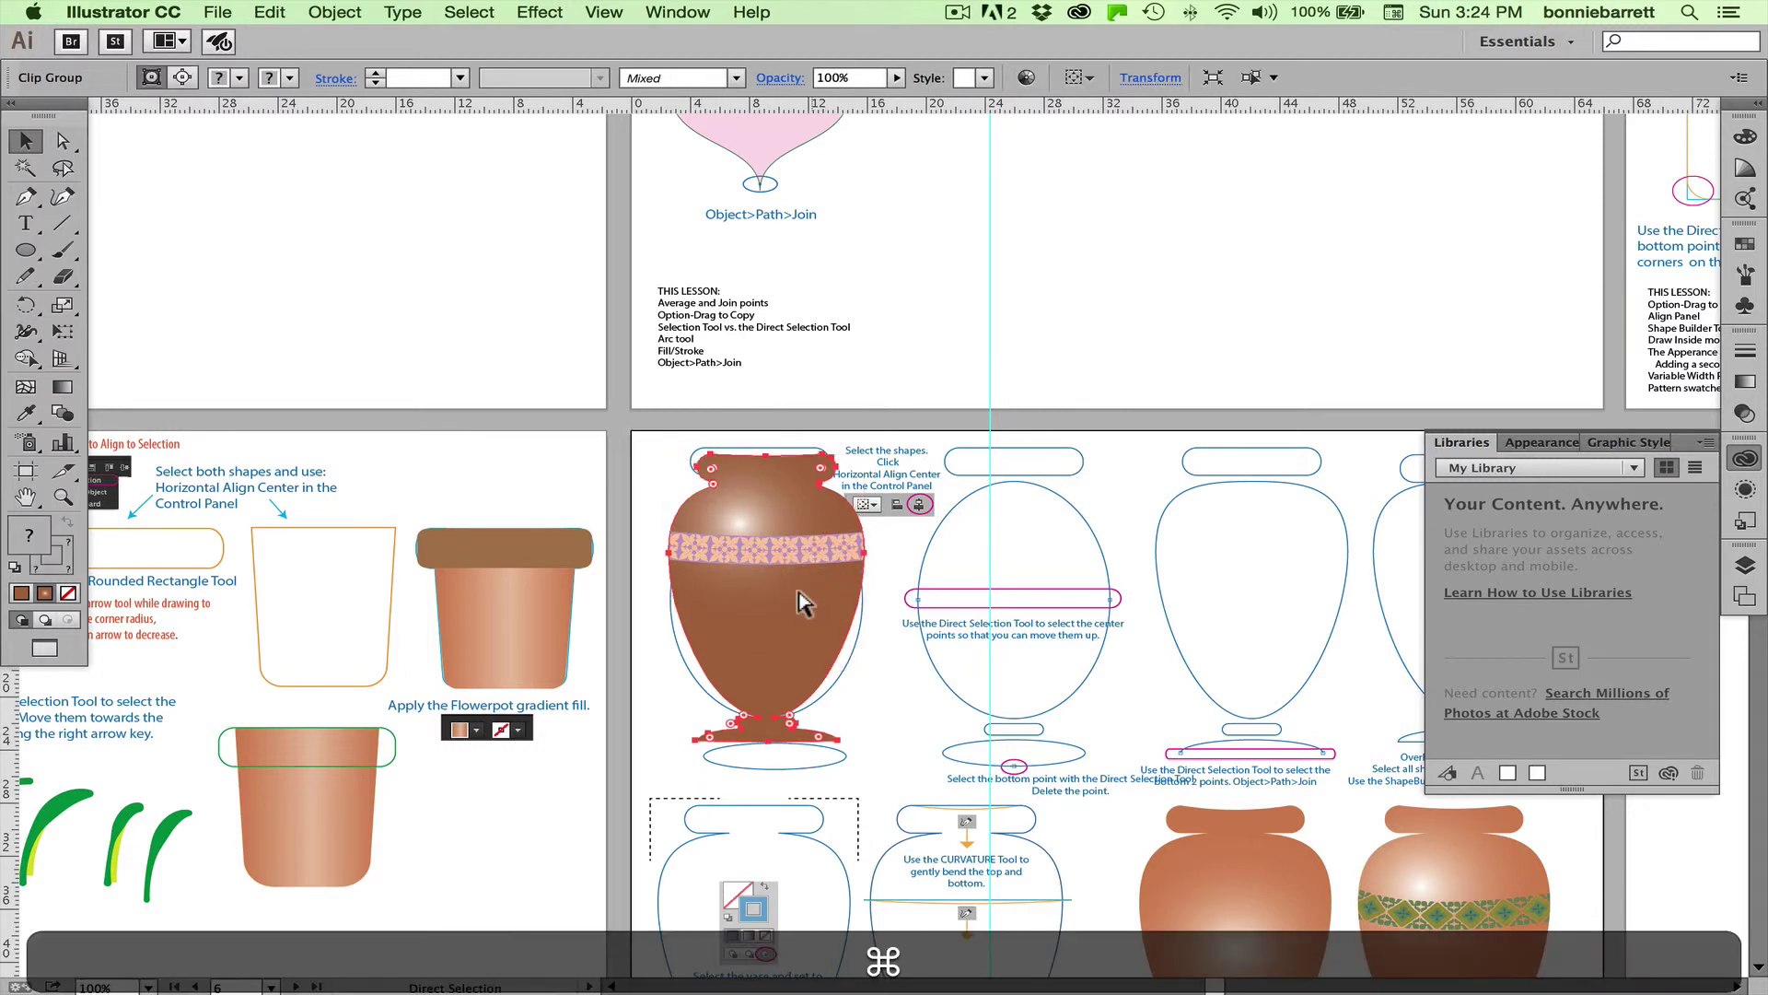
{"action": "key", "text": "super+c"}
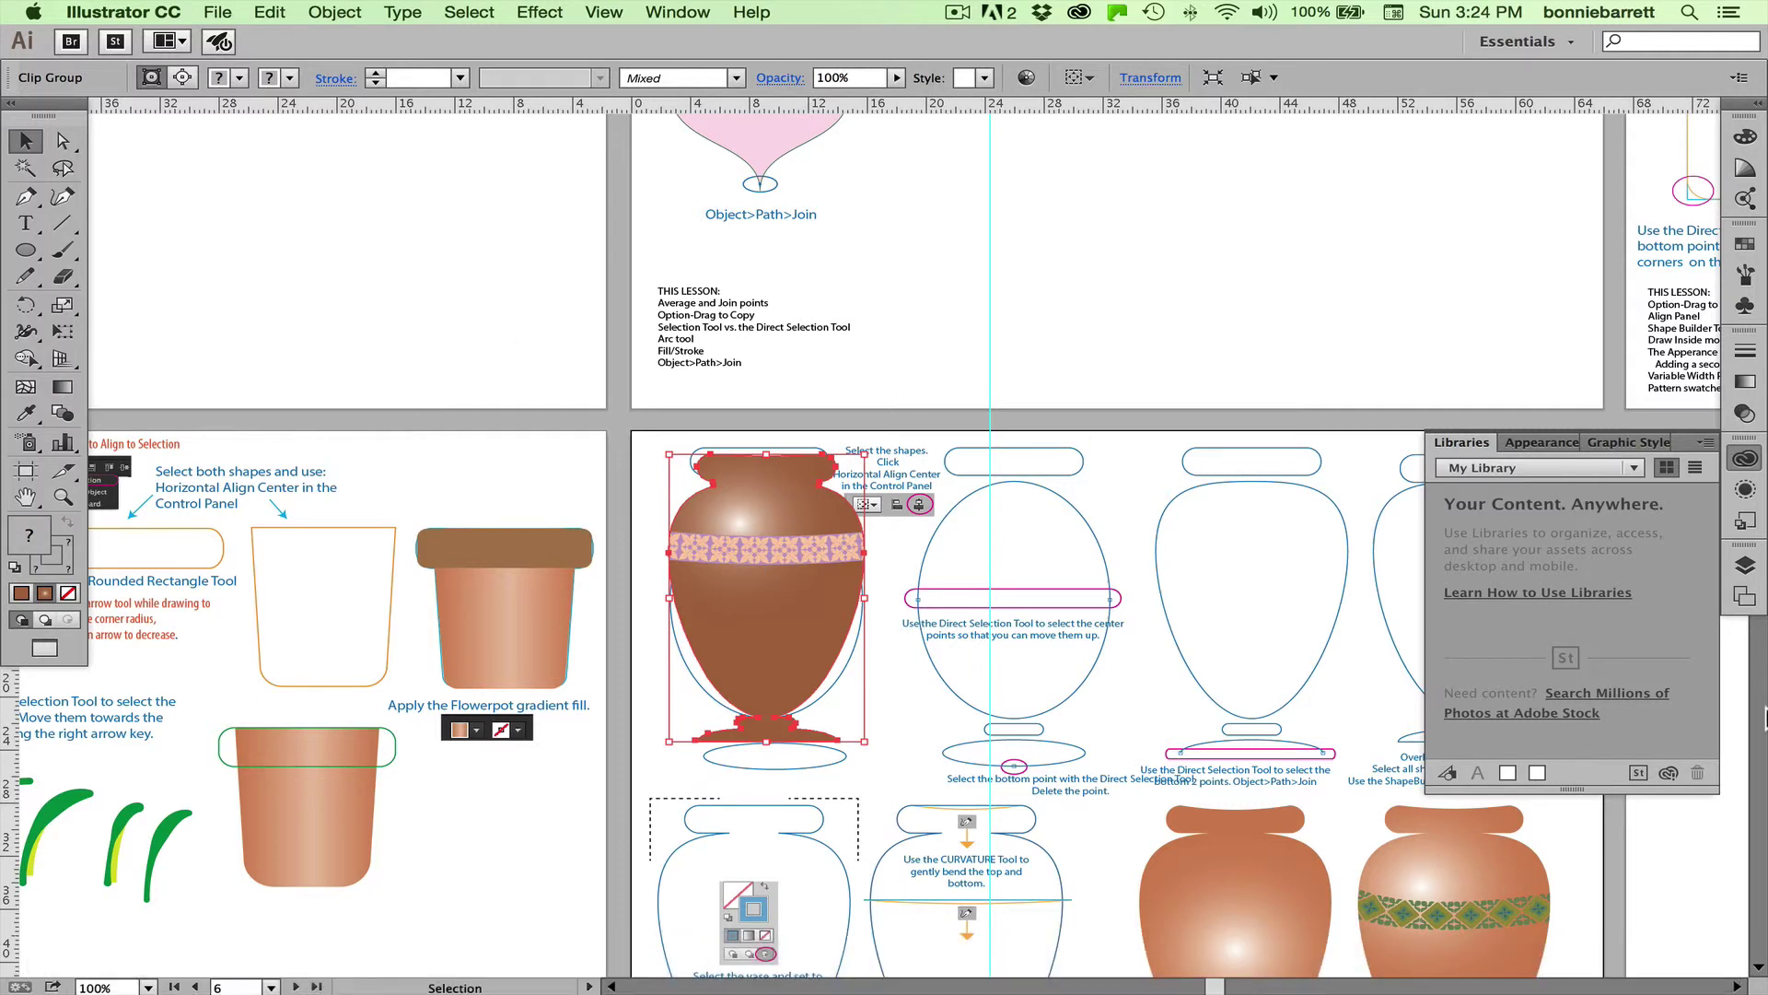
- Paste the vase onto the flowerpot artboard and position it right of the pot
{"action": "left_click_drag", "start_coordinate": [1407, 763], "coordinate": [257, 604]}
{"action": "key", "text": "super"}
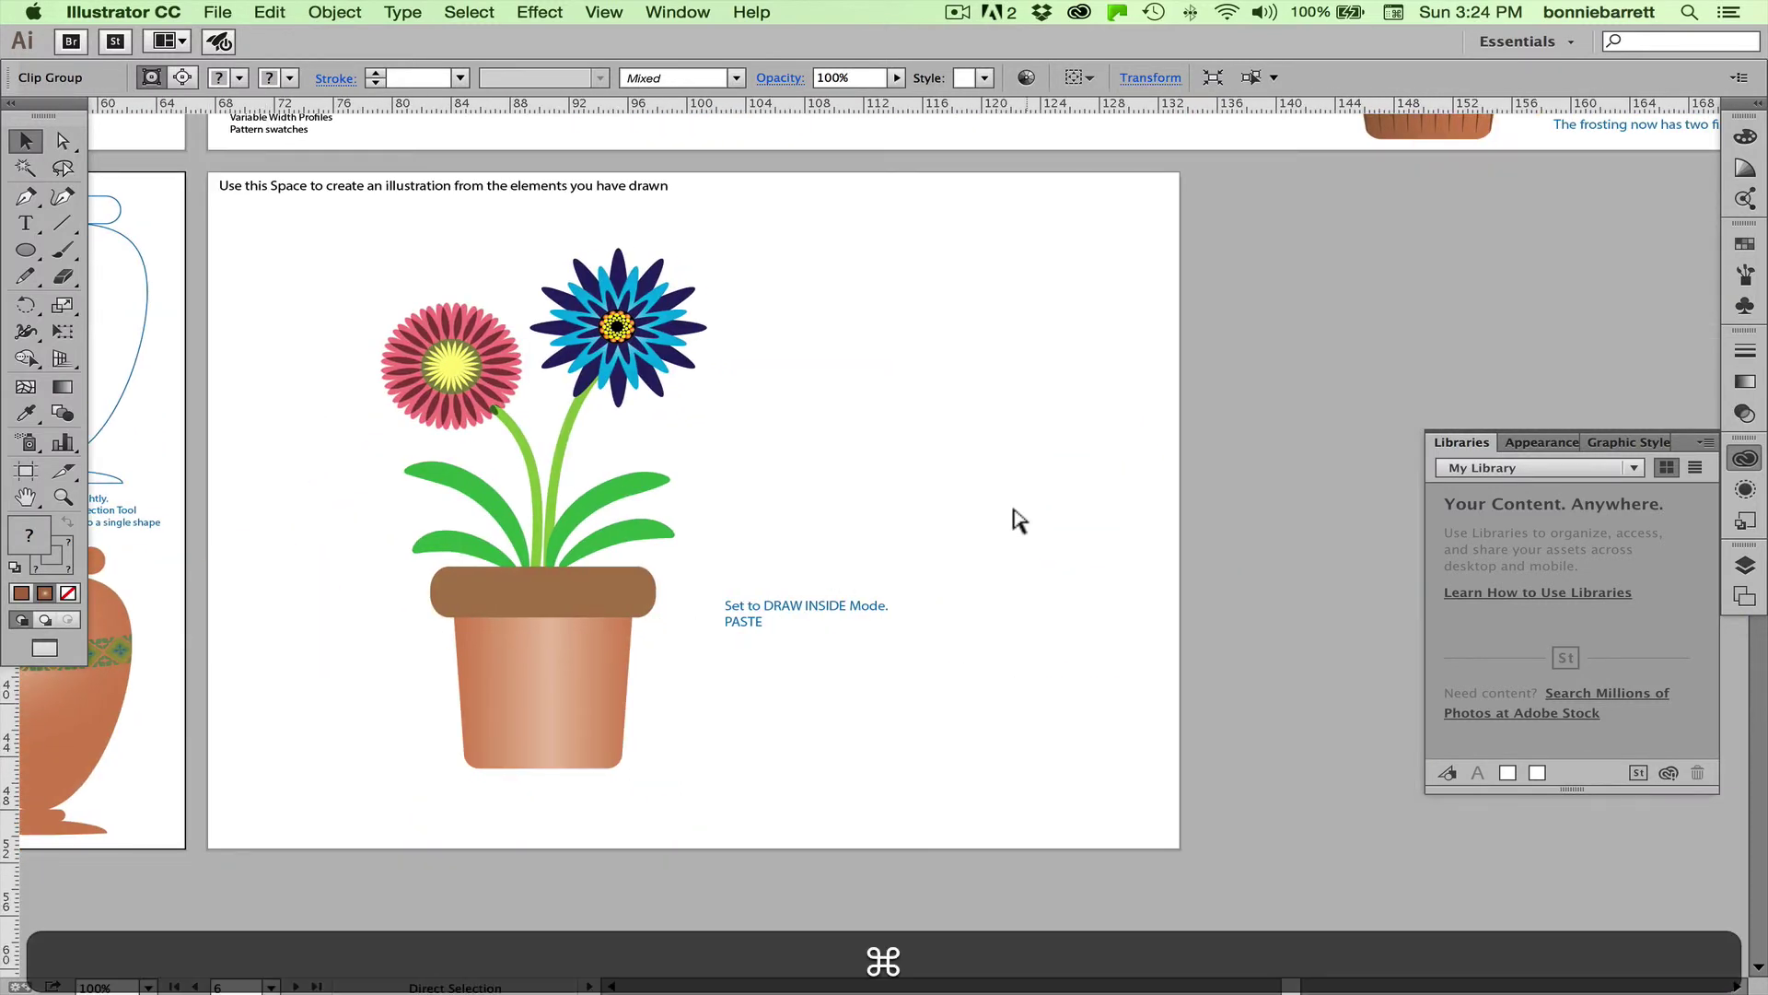
{"action": "key", "text": "super+v"}
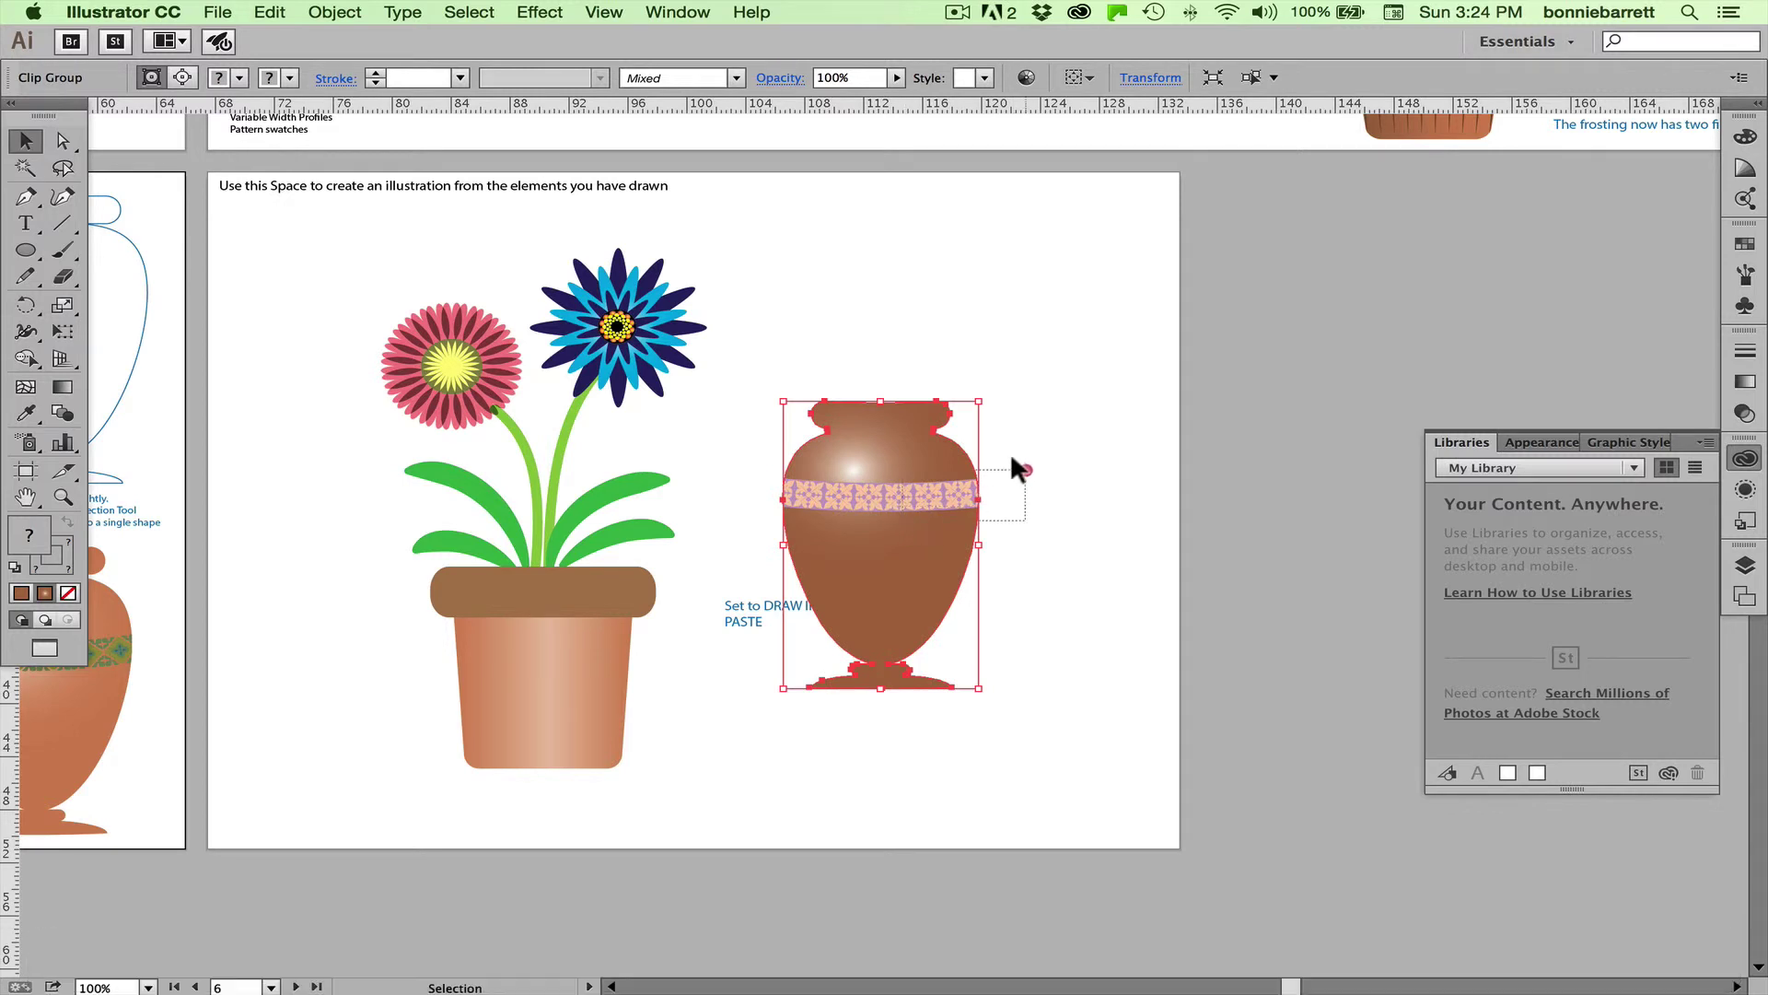
{"action": "left_click", "coordinate": [952, 504]}
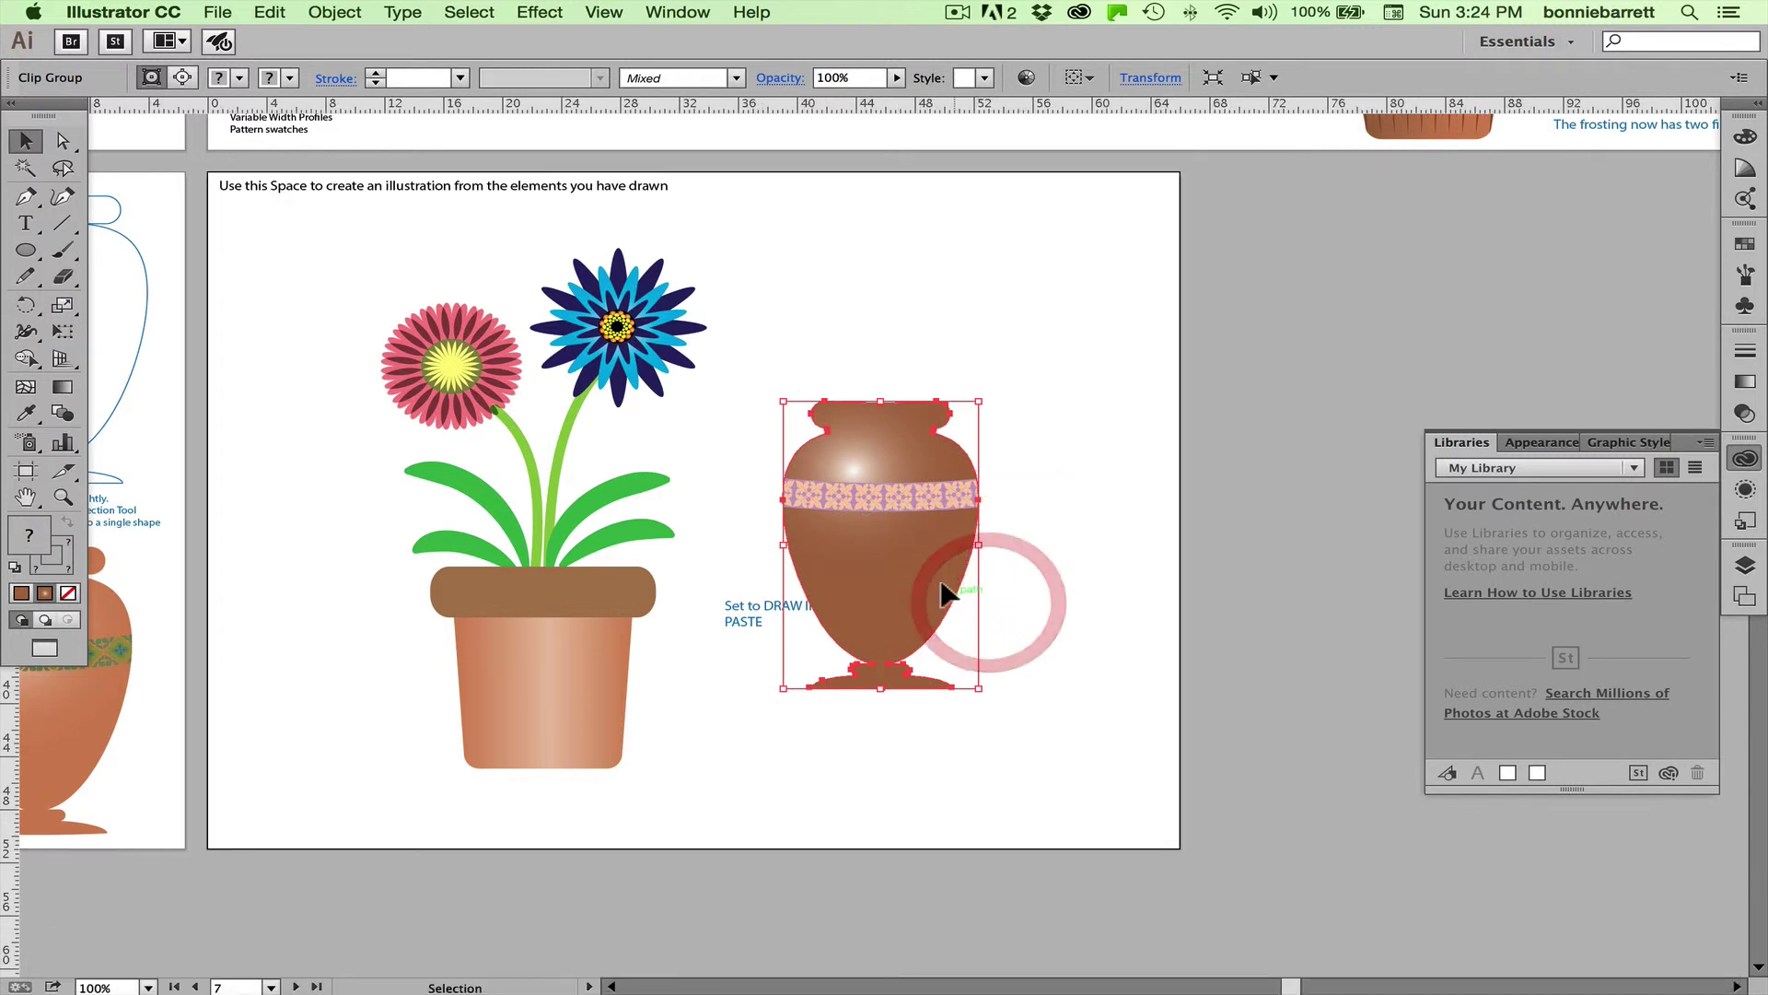
{"action": "left_click", "coordinate": [1013, 604]}
{"action": "left_click_drag", "start_coordinate": [959, 593], "coordinate": [1107, 657]}
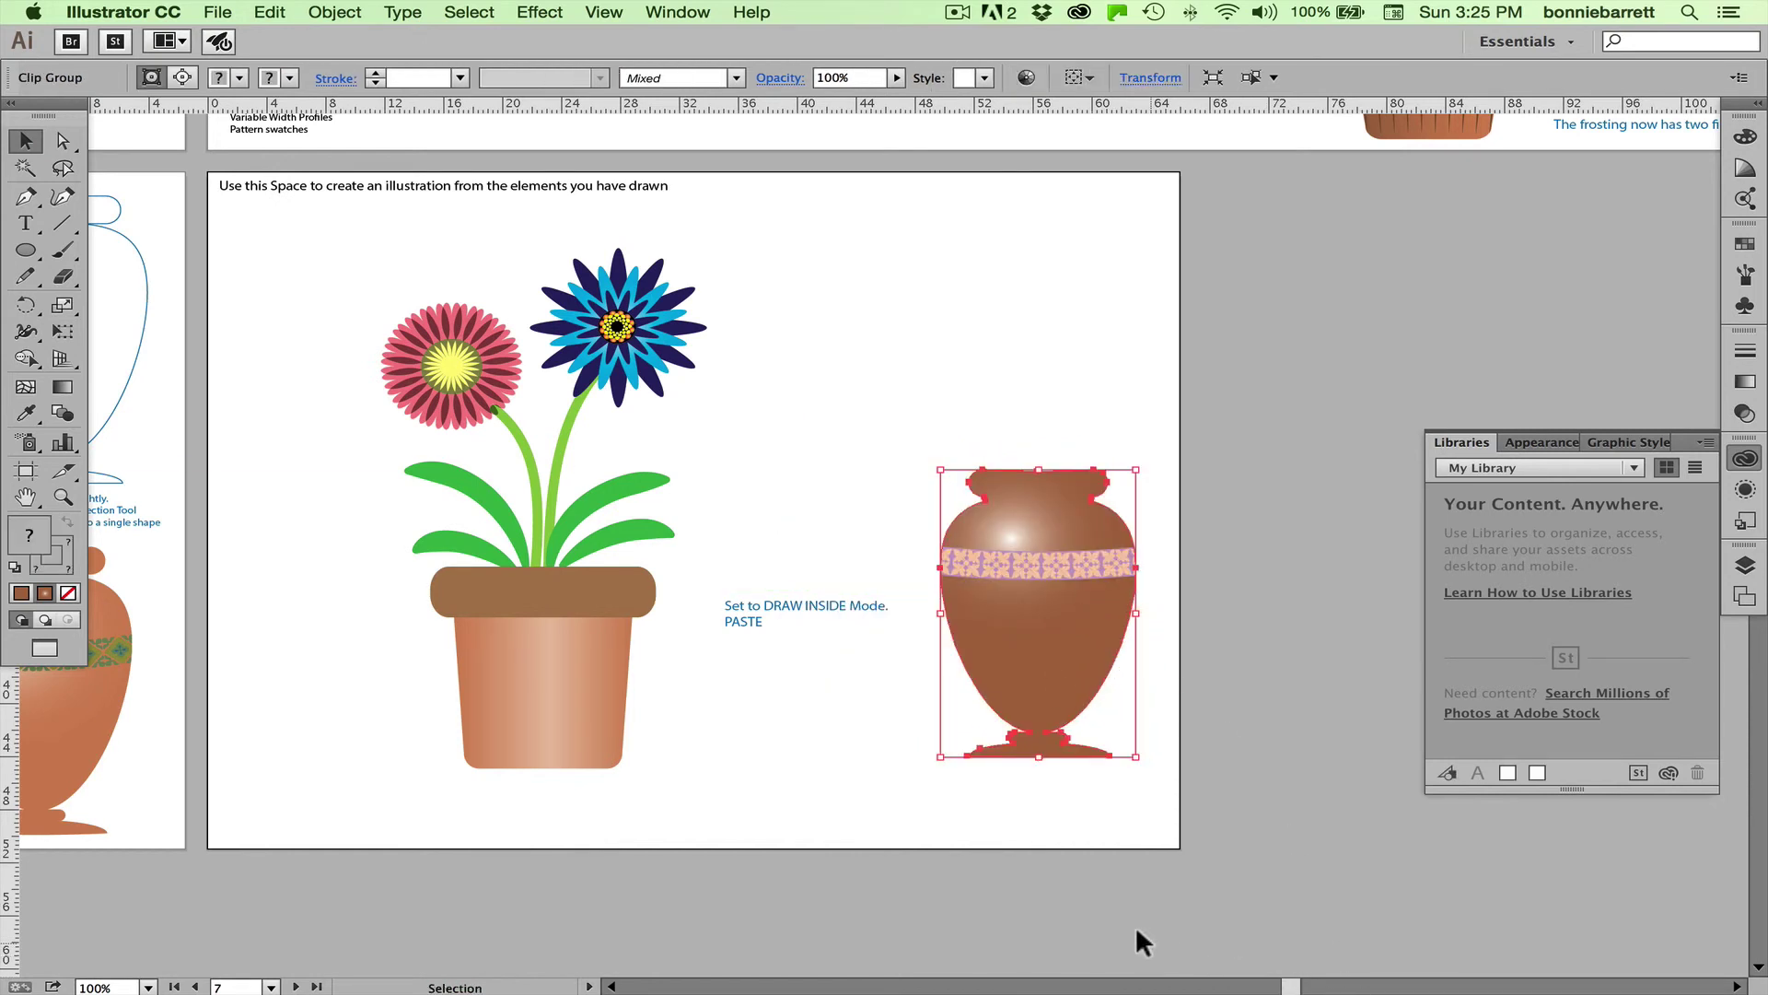
- Pan up to the cupcake lesson artboard with its sprinkle instructions and close the Libraries panel
{"action": "scroll", "coordinate": [1389, 225], "scroll_direction": "up", "scroll_amount": 15}
{"action": "scroll", "coordinate": [1152, 537], "scroll_direction": "right", "scroll_amount": 5}
{"action": "scroll", "coordinate": [1189, 748], "scroll_direction": "up", "scroll_amount": 5}
{"action": "scroll", "coordinate": [1189, 749], "scroll_direction": "left", "scroll_amount": 5}
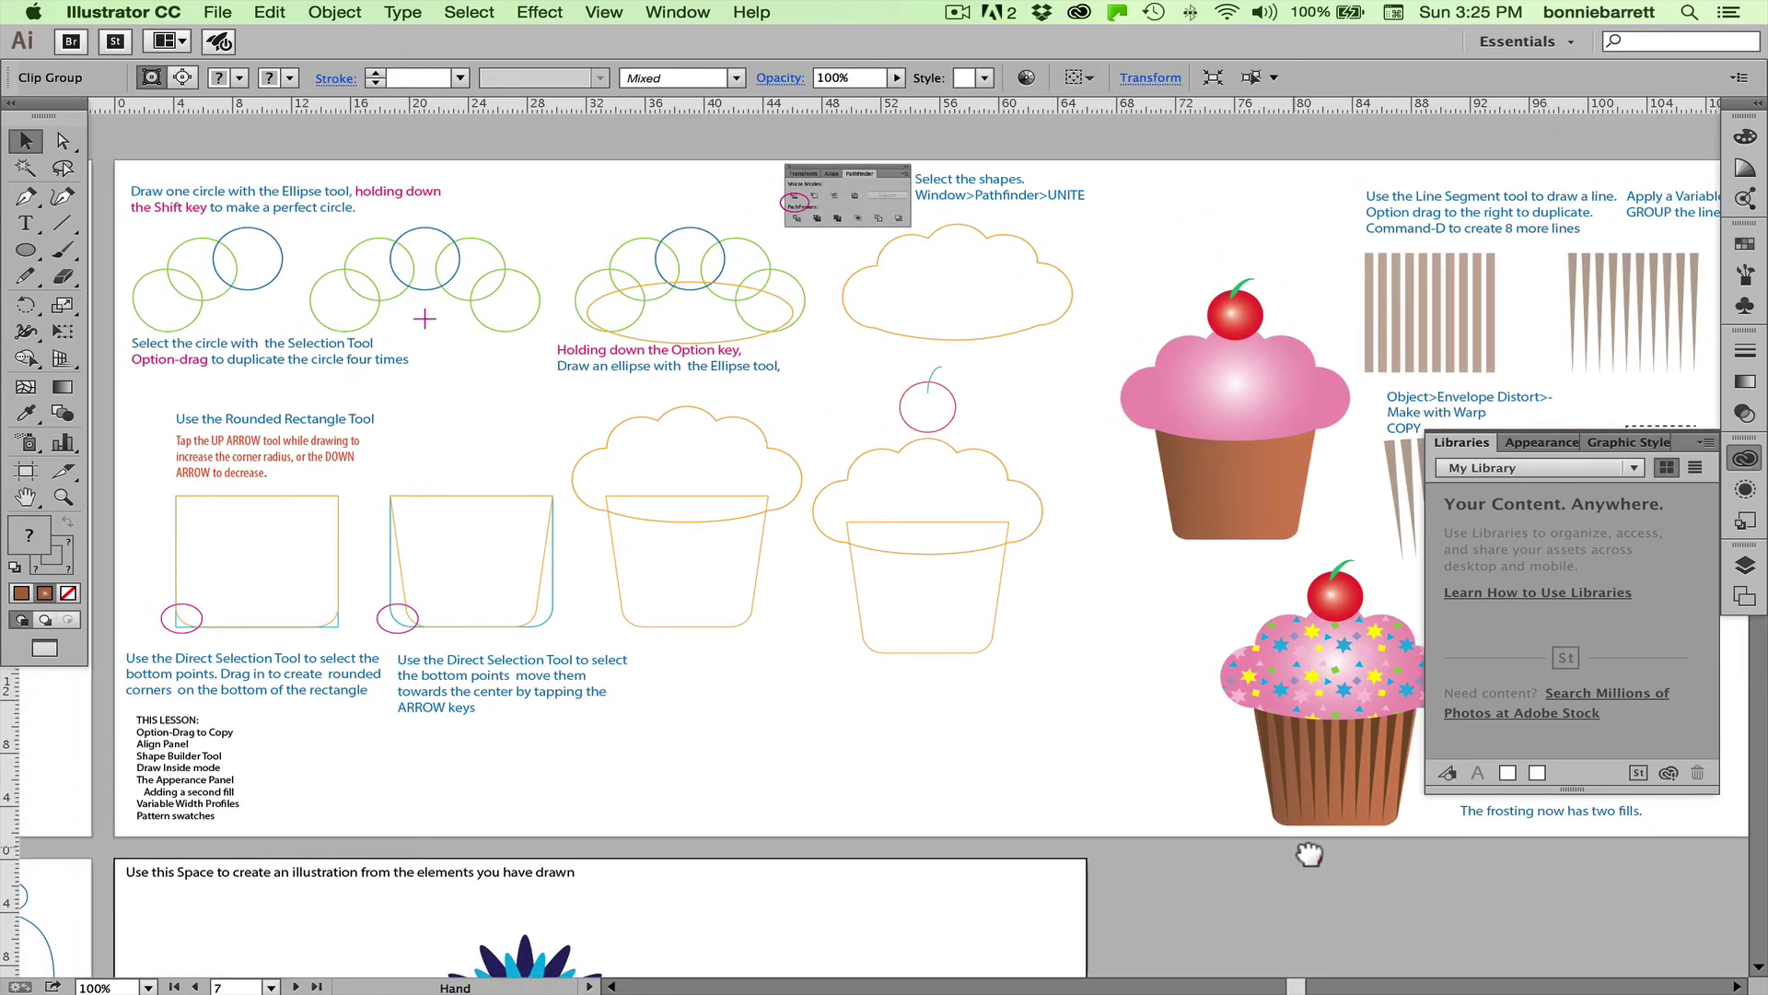
{"action": "left_click_drag", "start_coordinate": [1267, 809], "coordinate": [1265, 798]}
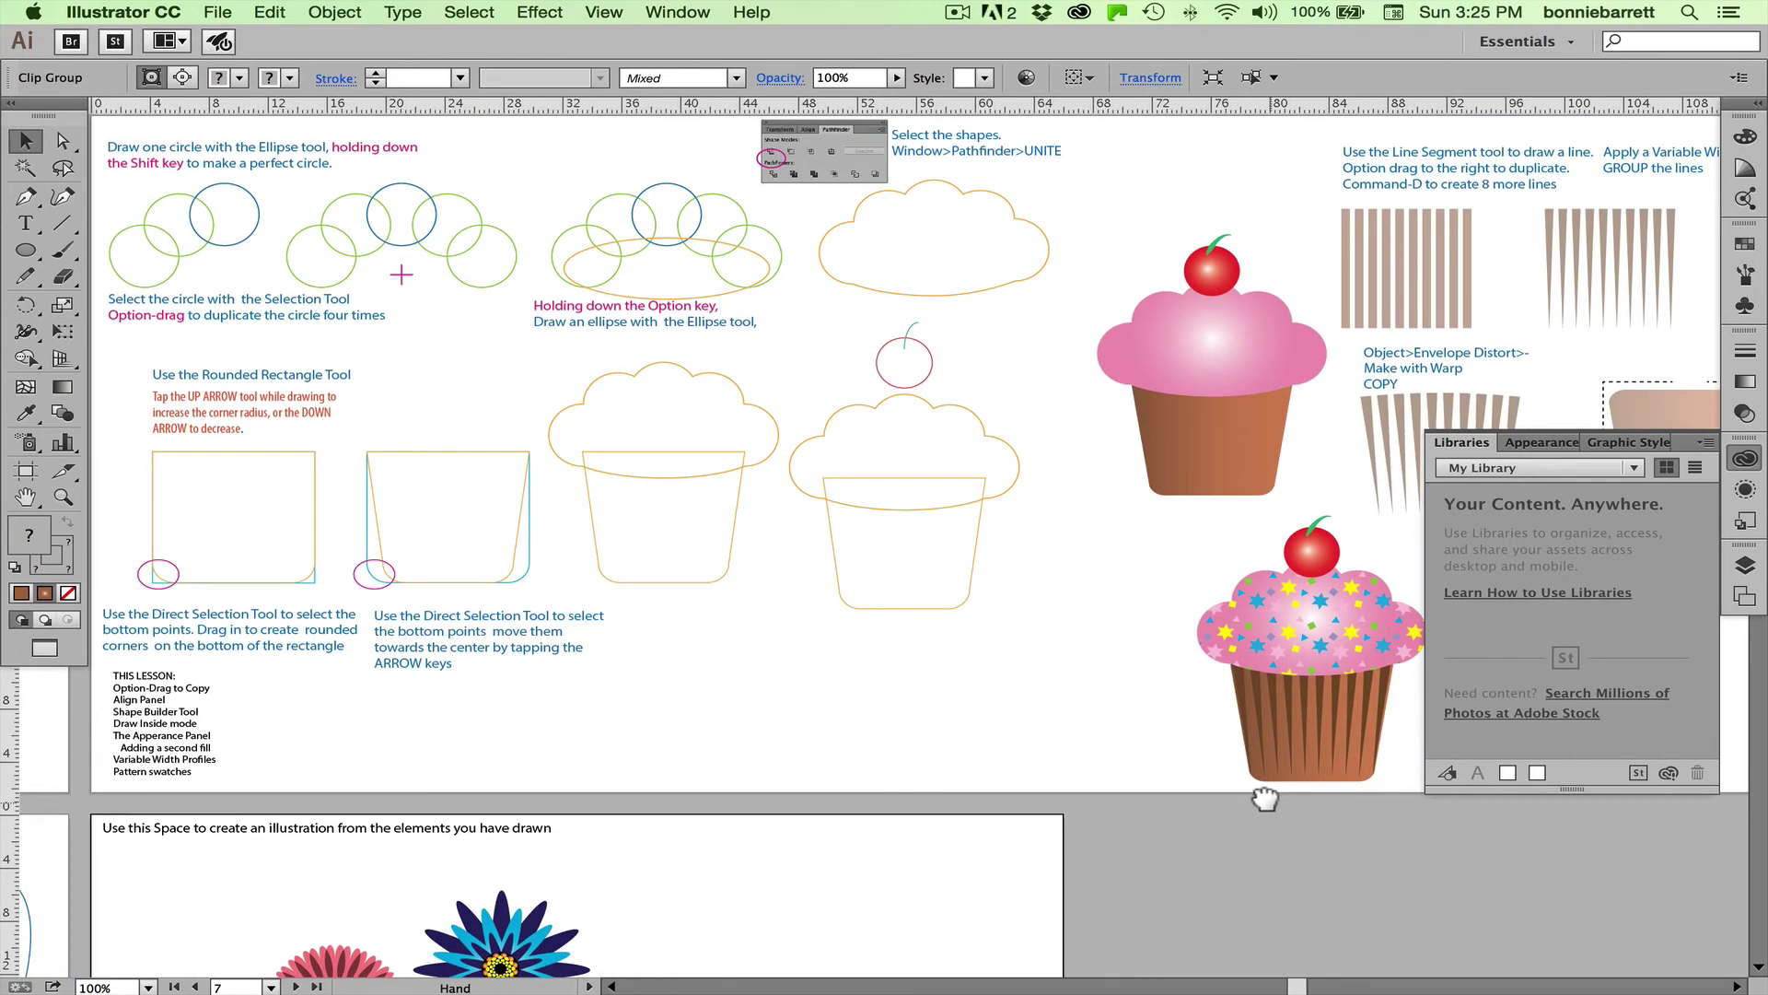
{"action": "left_click", "coordinate": [1268, 803]}
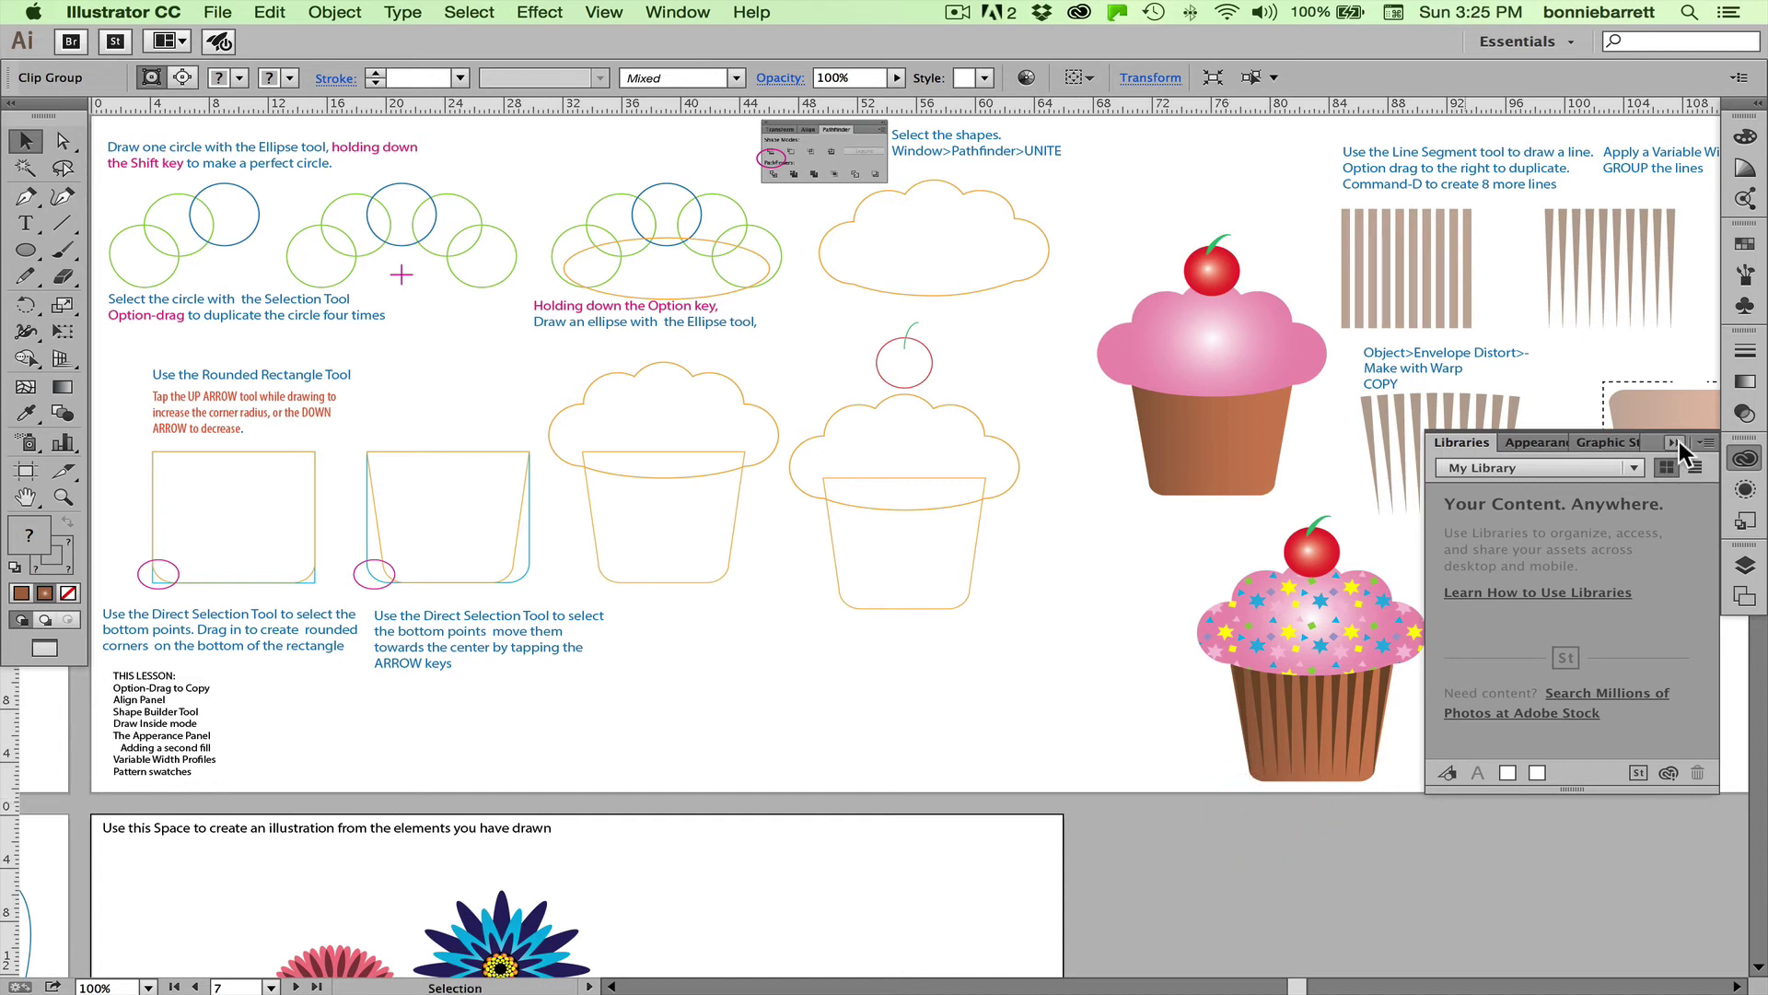
{"action": "left_click", "coordinate": [1674, 444]}
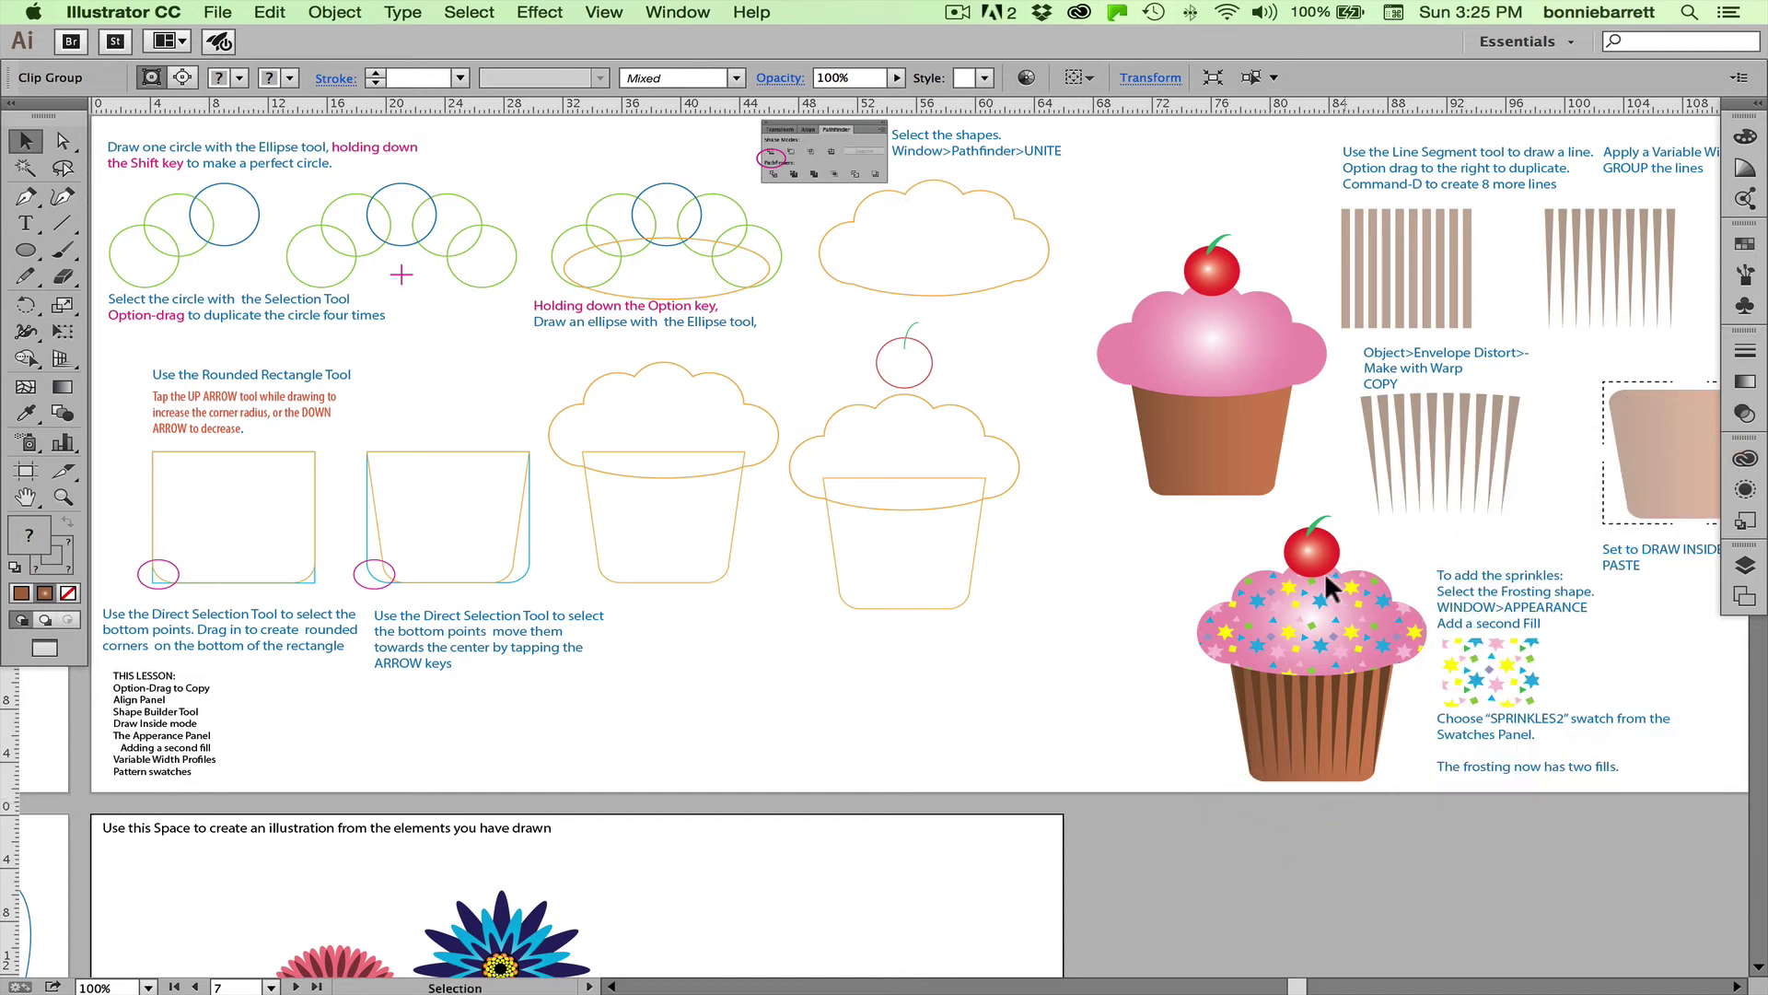